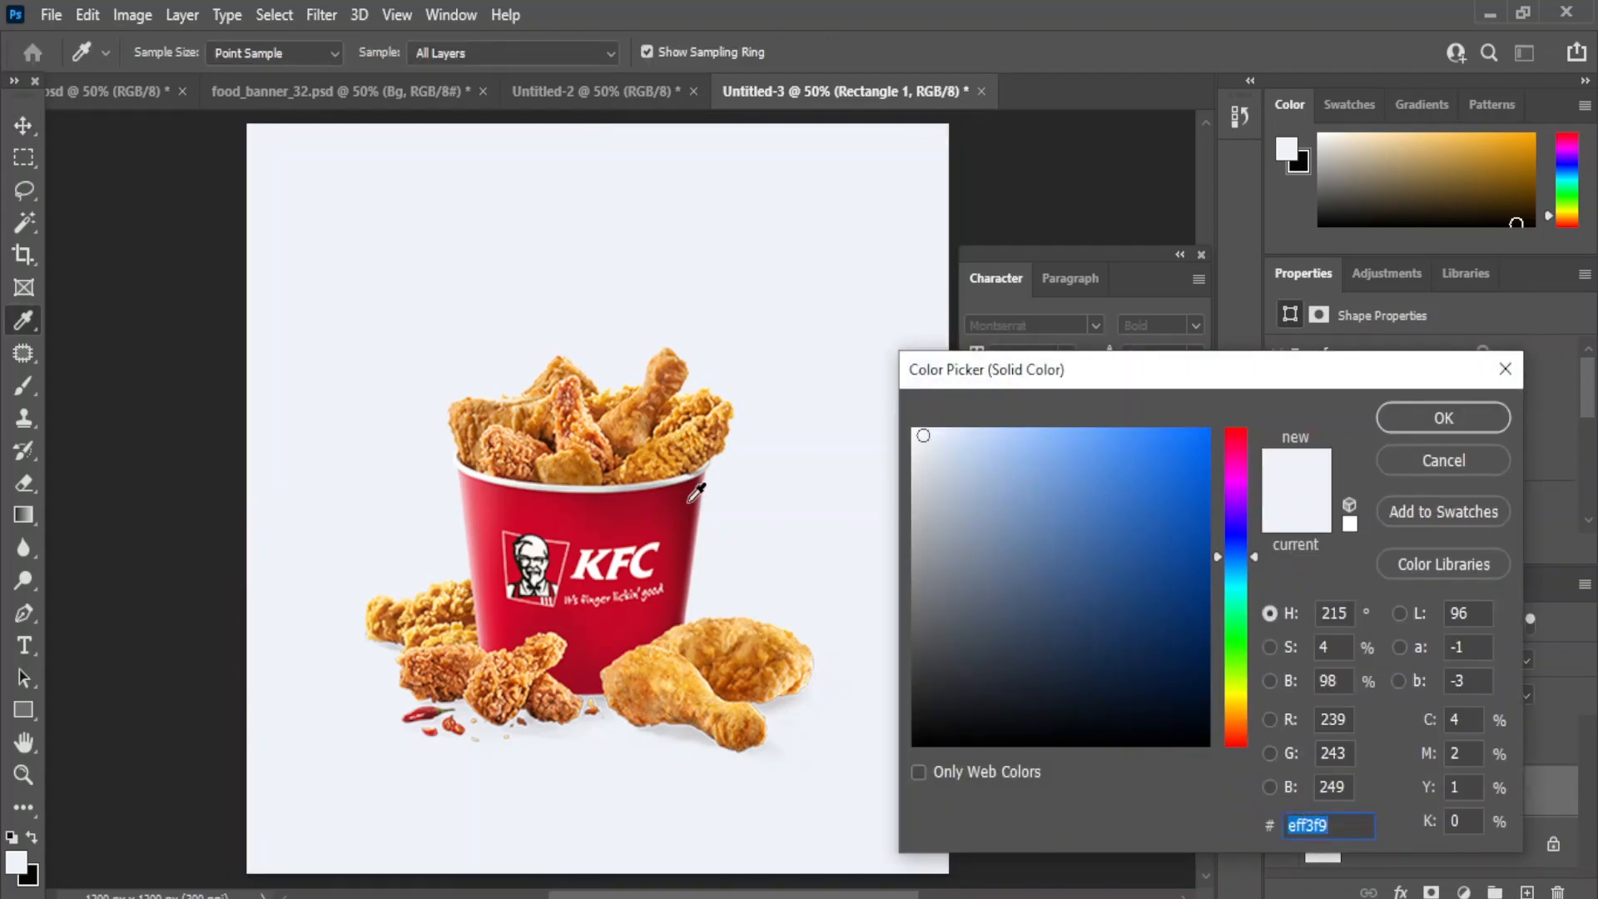
Fill the background rectangle with the red sampled from the KFC bucket and add a Gradient Overlay effect to its layer.
left_click(1445, 414)
left_click(1384, 795)
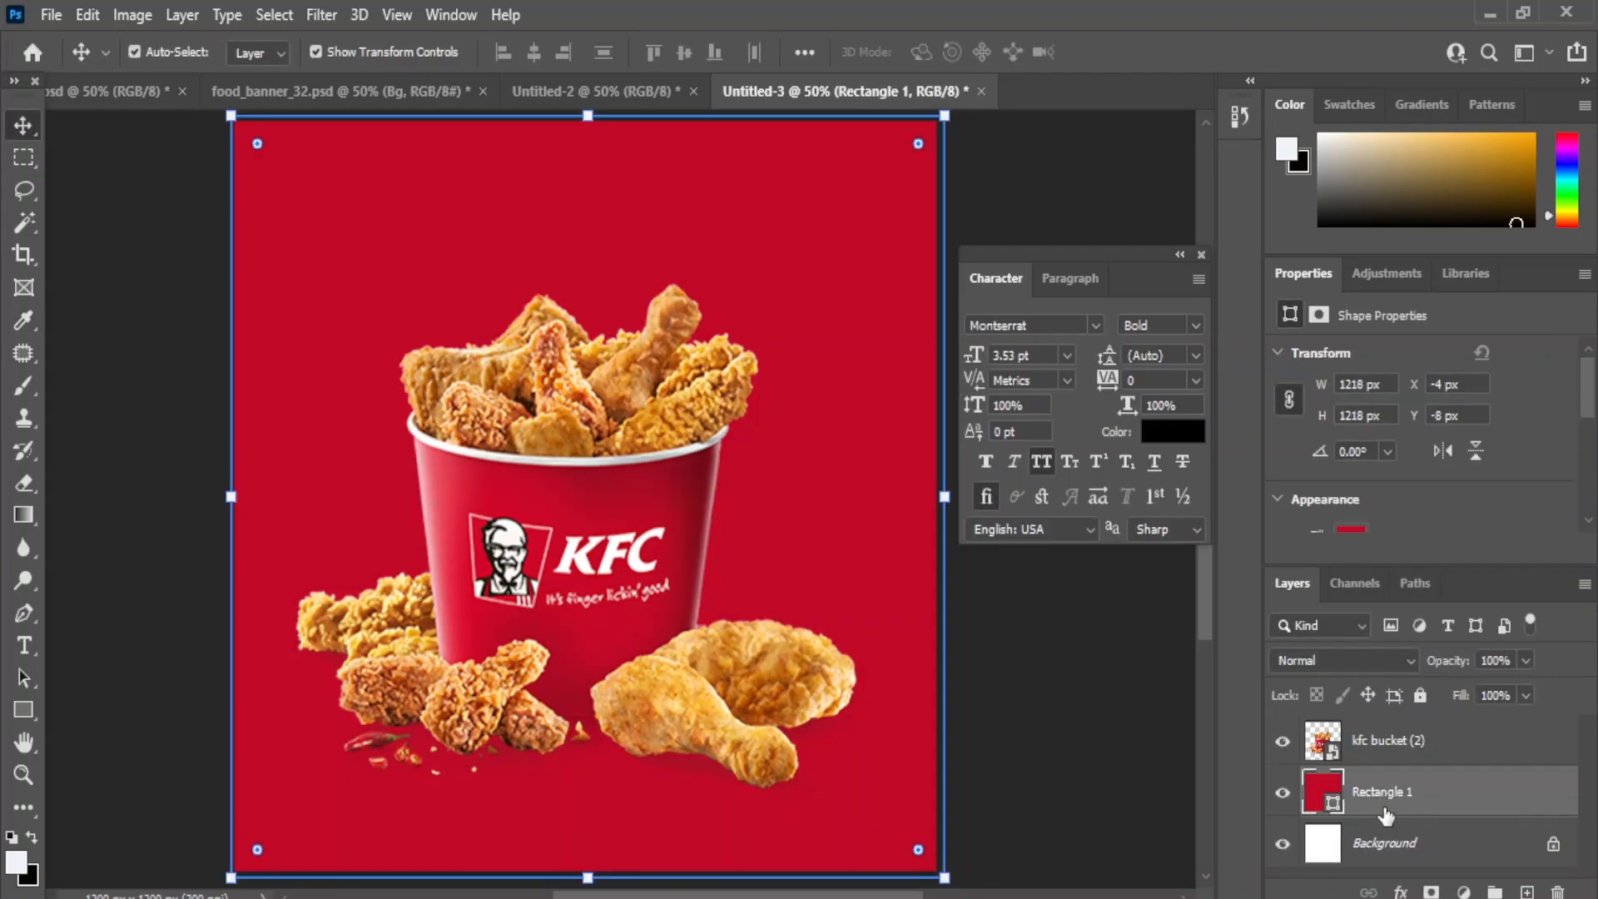
left_click(1463, 891)
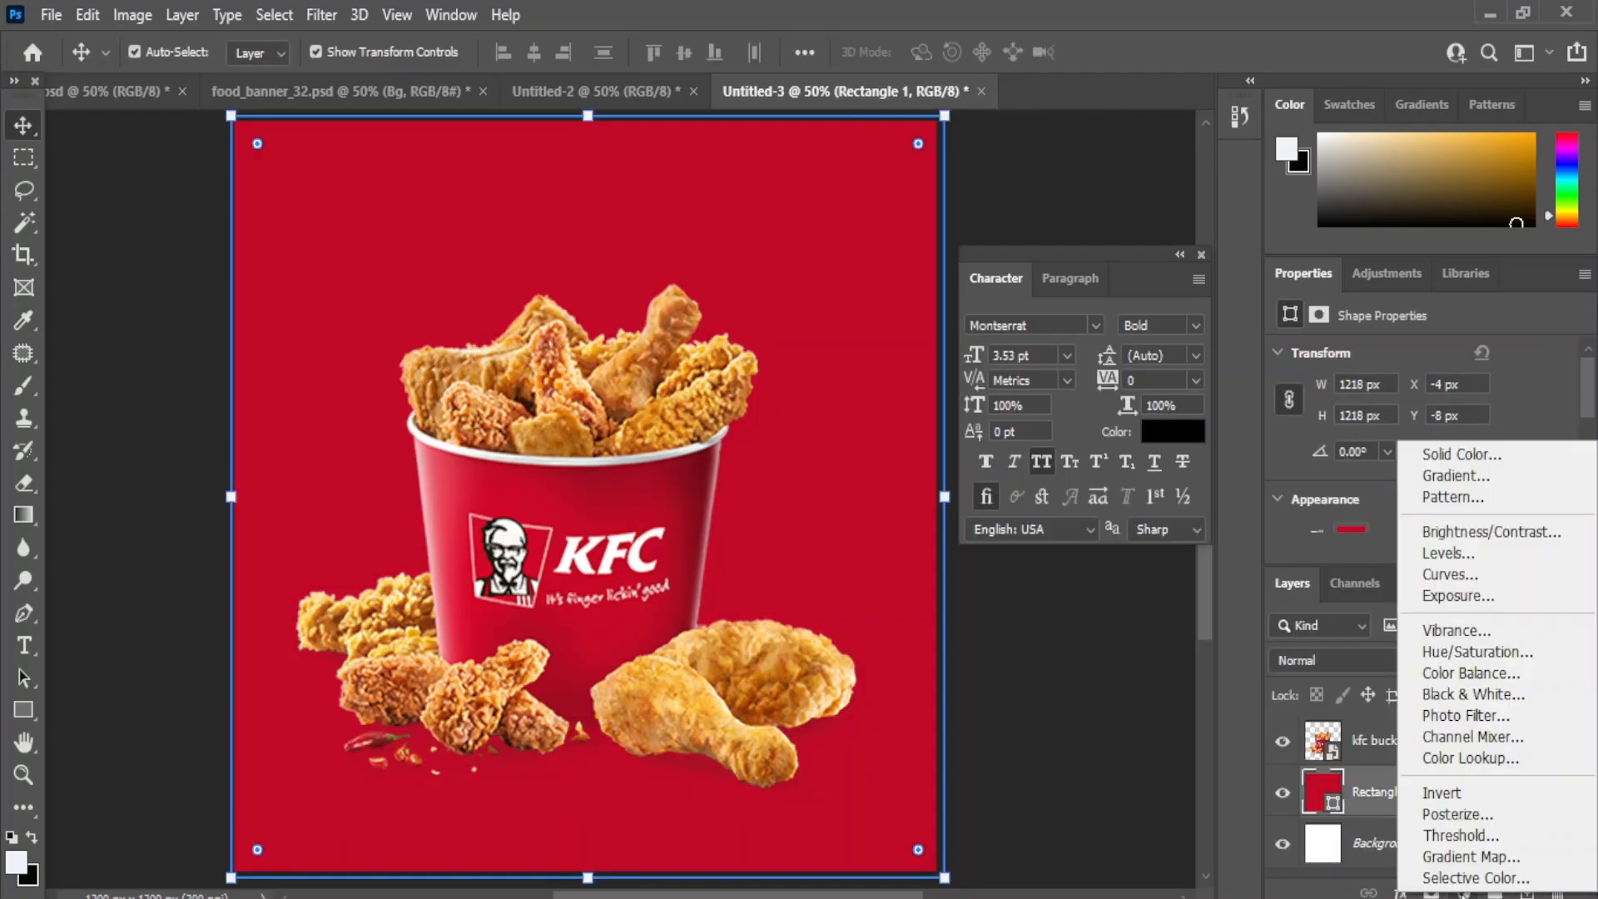
left_click(1170, 835)
left_click(1401, 892)
left_click(1077, 760)
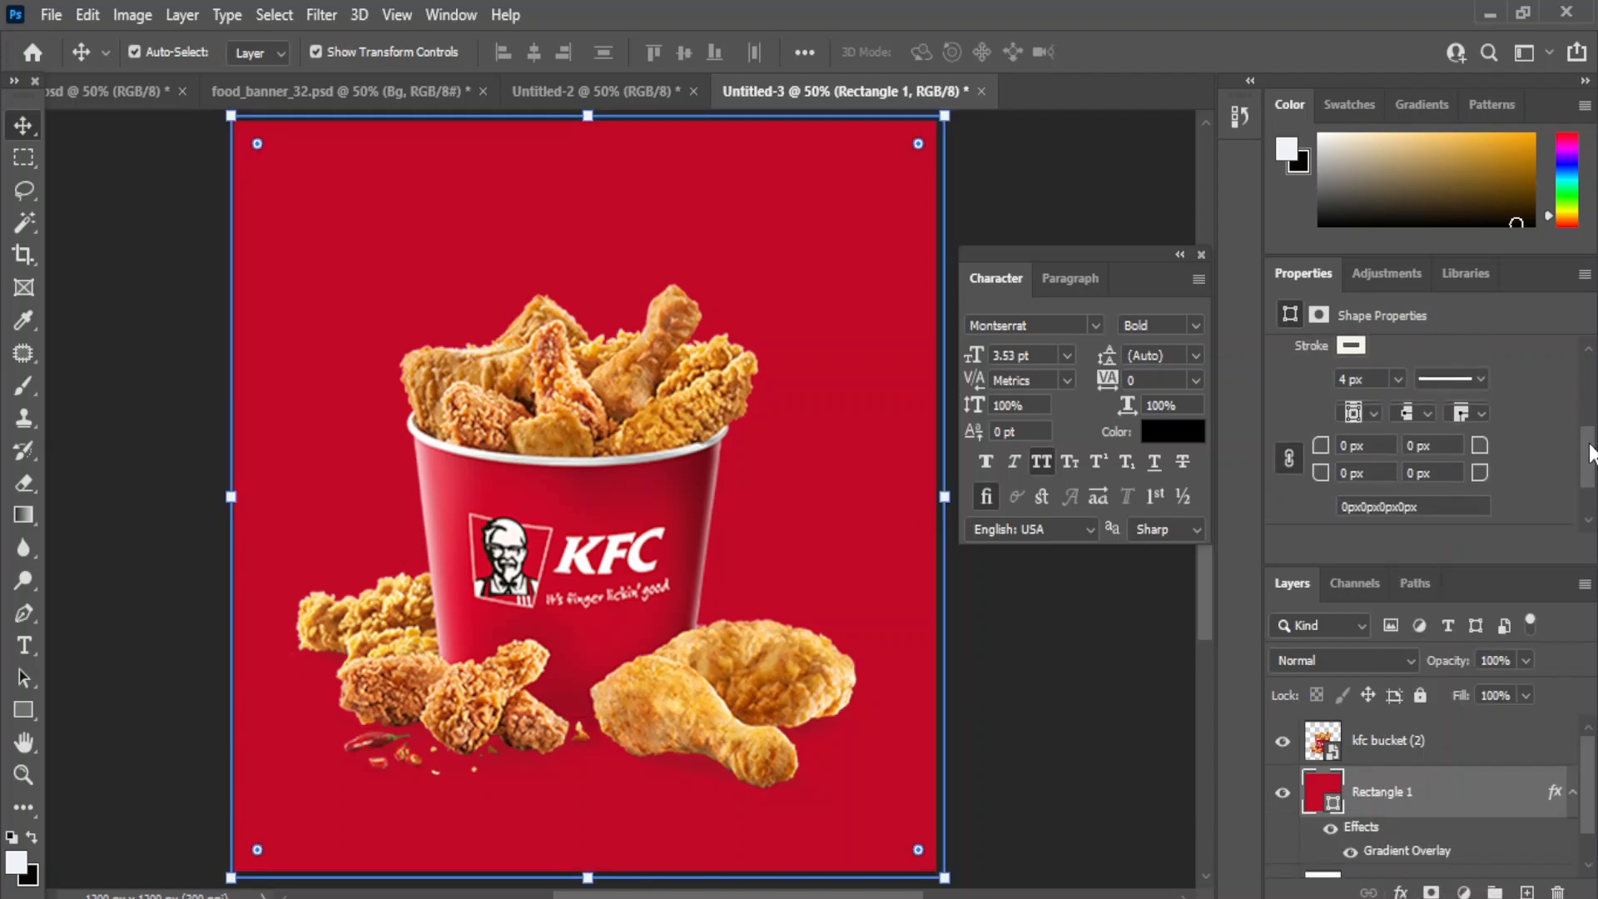
Change the background rectangle's fill to the red-to-dark-red gradient preset and set the gradient style to Radial.
scroll(1590, 454, "up", 2)
left_click(1350, 426)
left_click(1367, 474)
left_click(1273, 560)
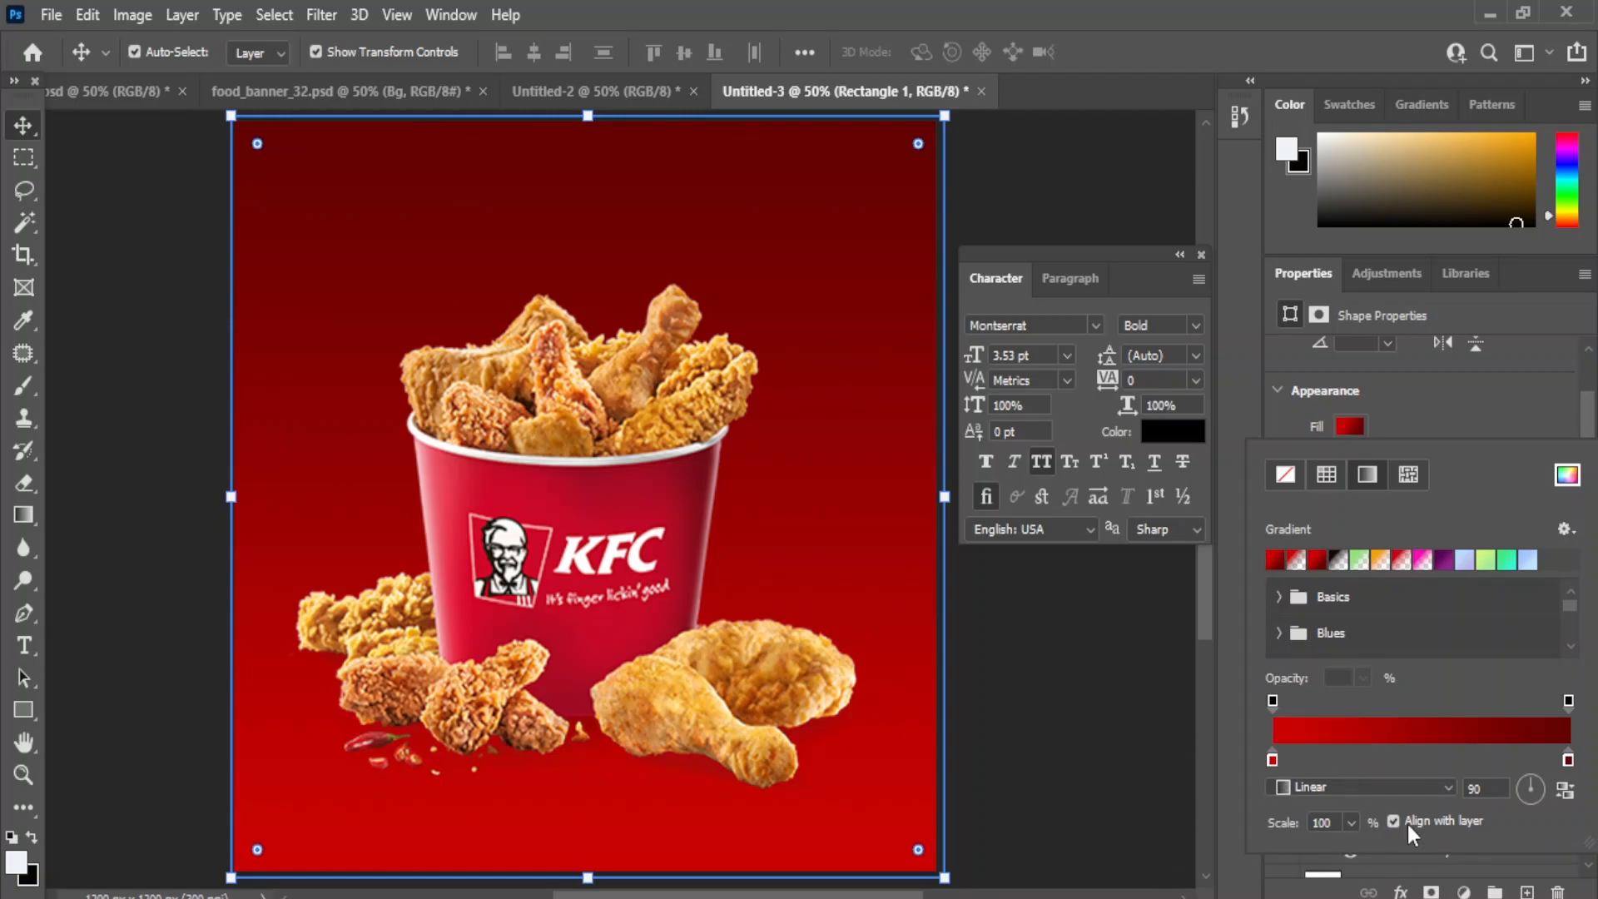
left_click(1449, 787)
left_click(1307, 832)
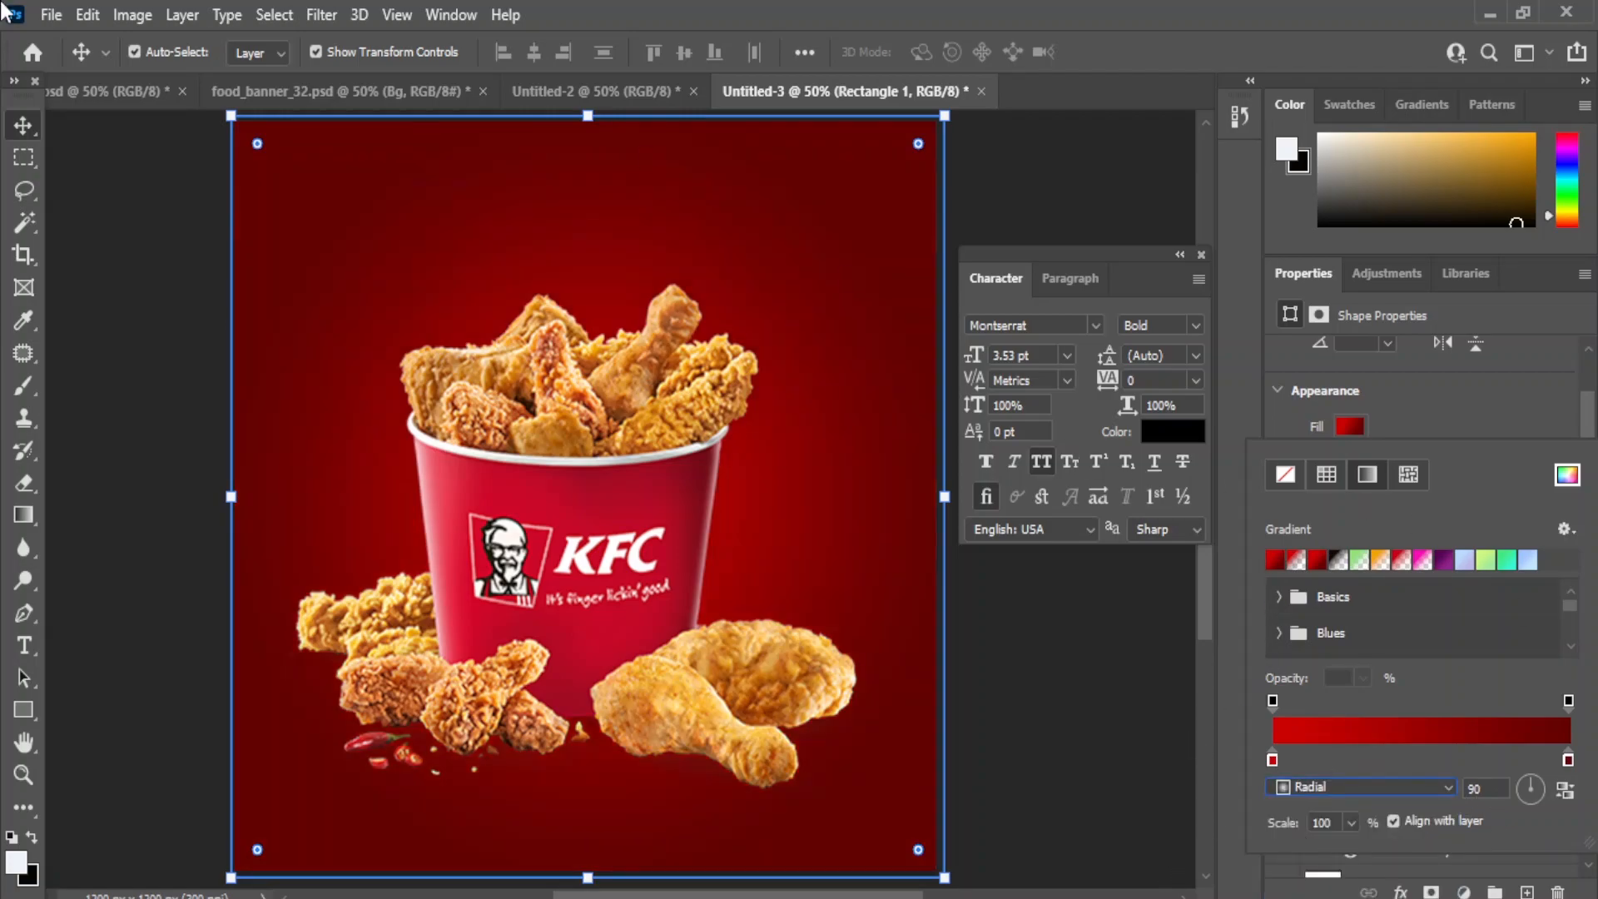
left_click(778, 504)
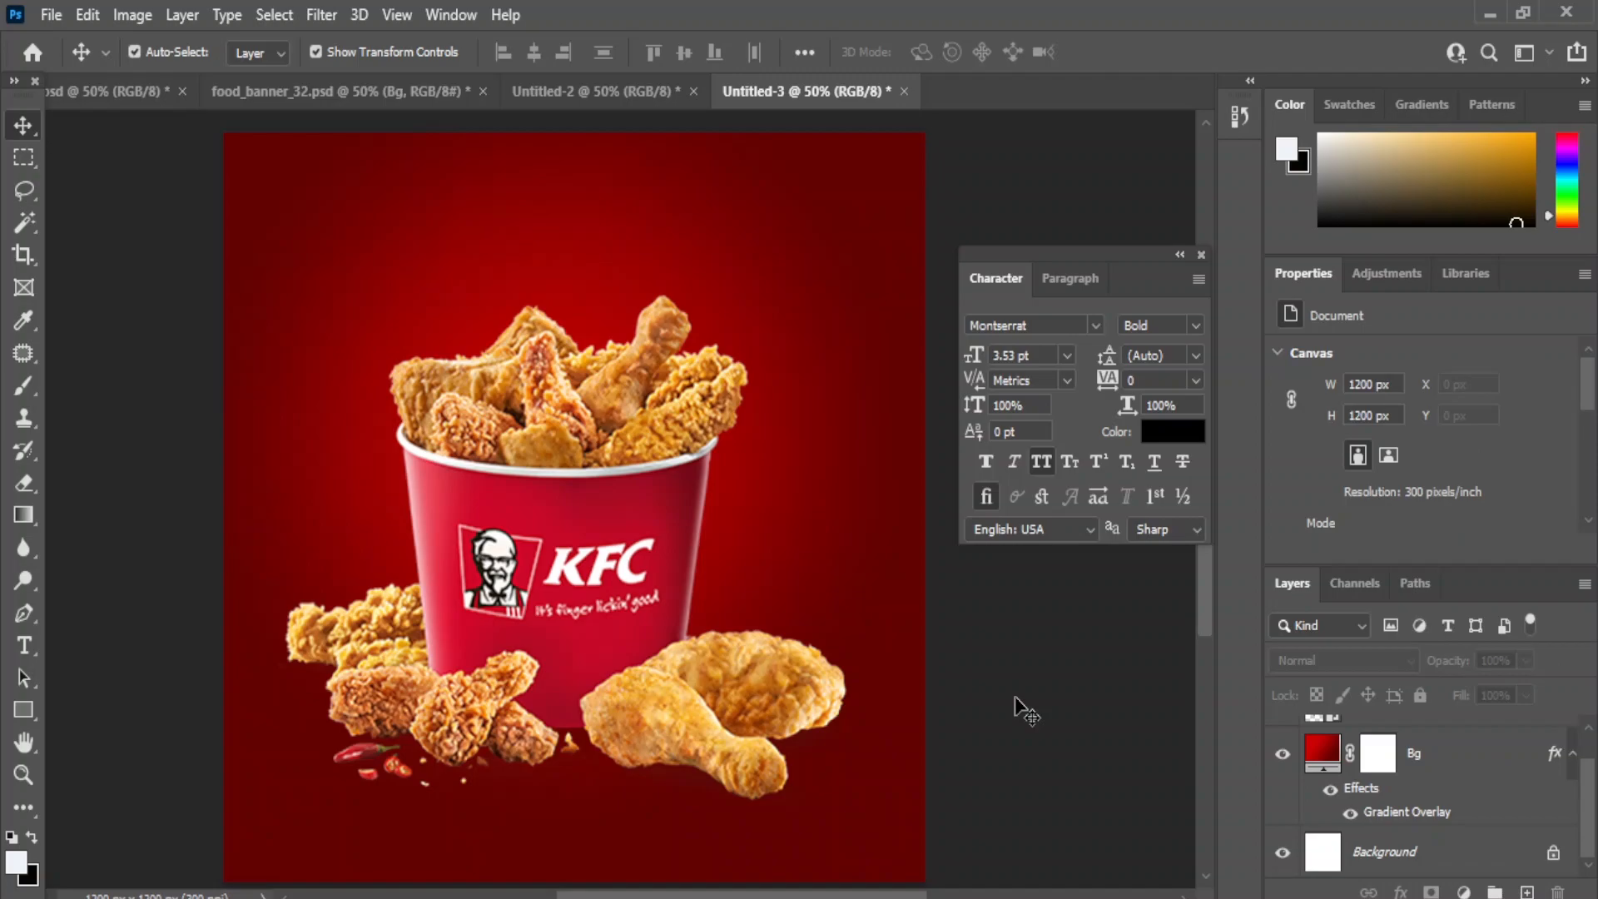
Place the paper texture image from the assets folder above the Bg layer and enlarge it slightly to cover the canvas.
left_click(781, 313)
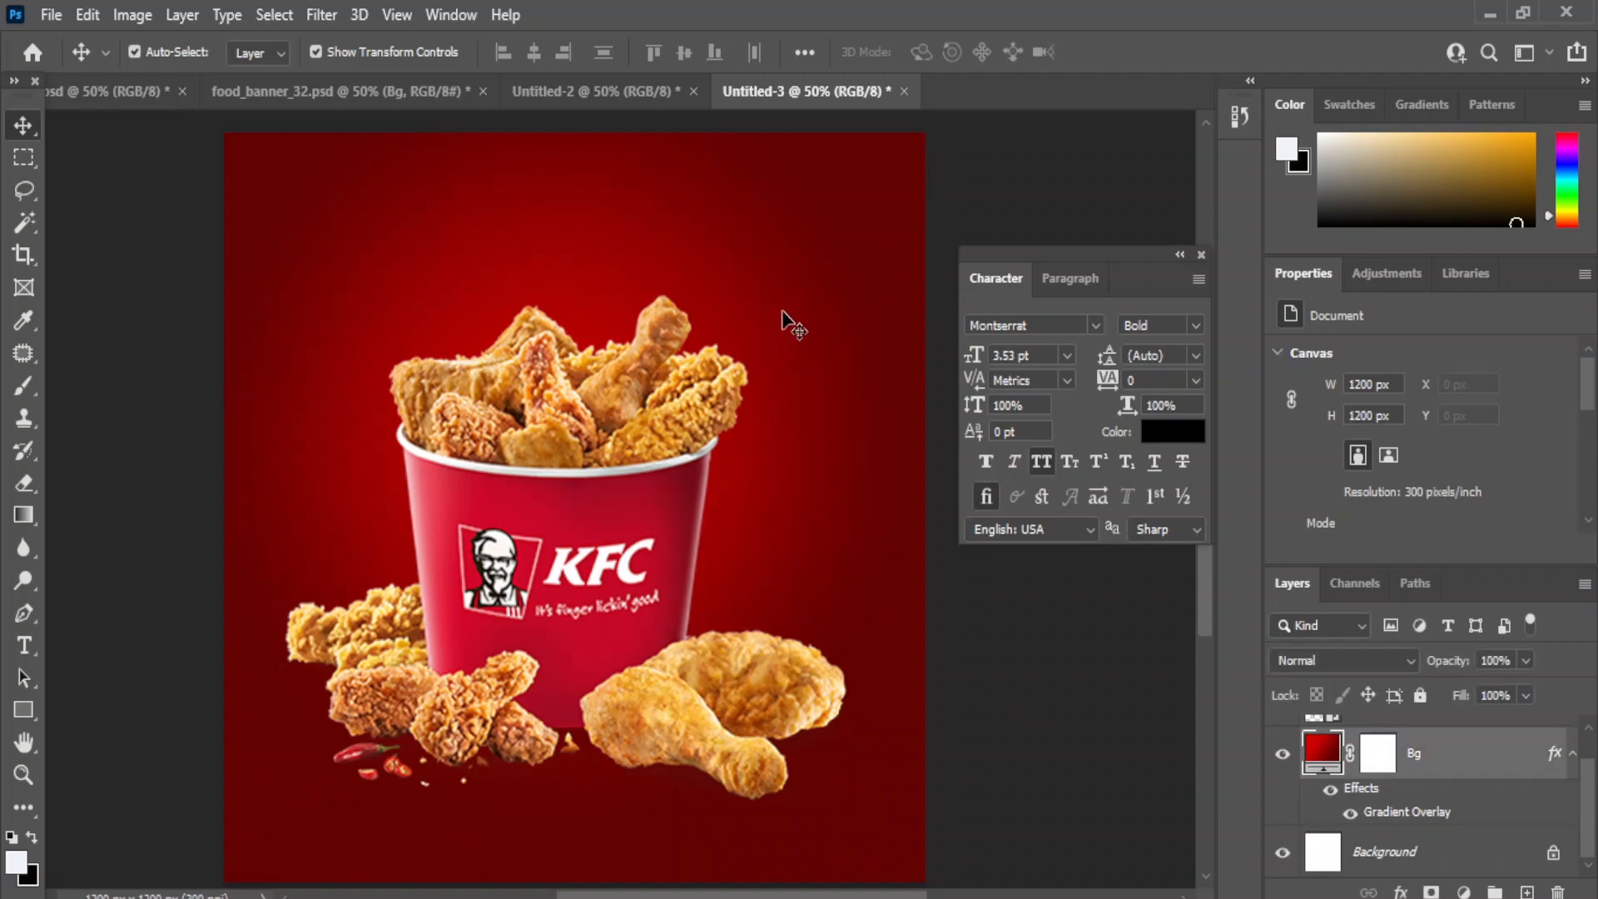
key("alt+Tab")
left_click(358, 672)
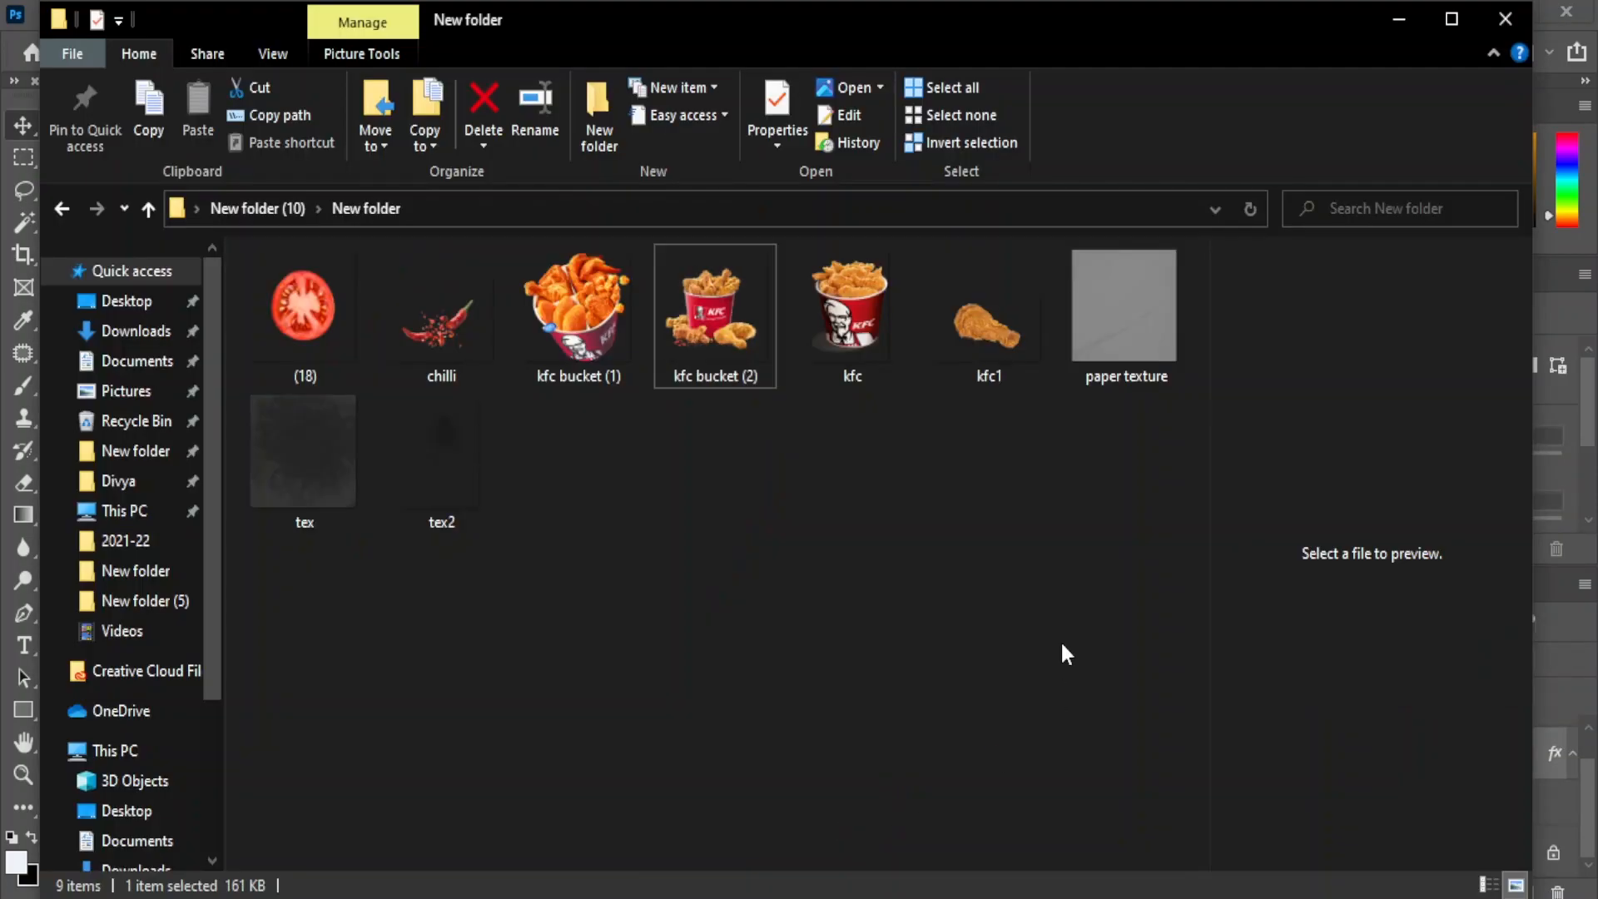
left_click(1149, 299)
left_click_drag(1149, 300, 743, 282)
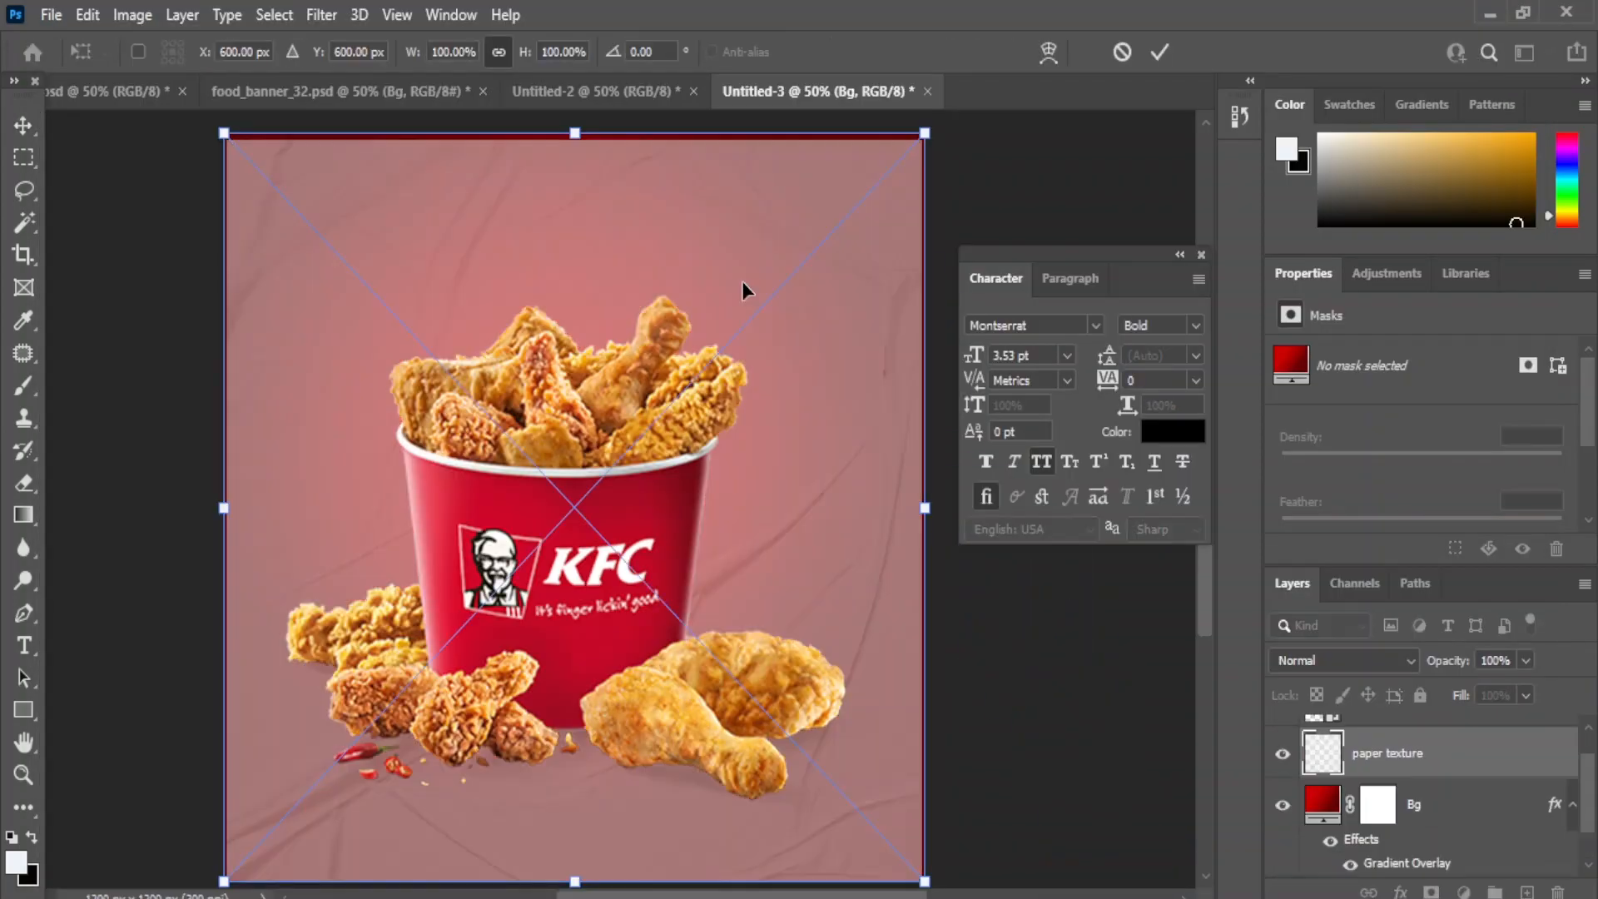
left_click_drag(927, 134, 936, 122)
Set the blend mode of the paper texture layer to Linear Burn.
left_click(1405, 664)
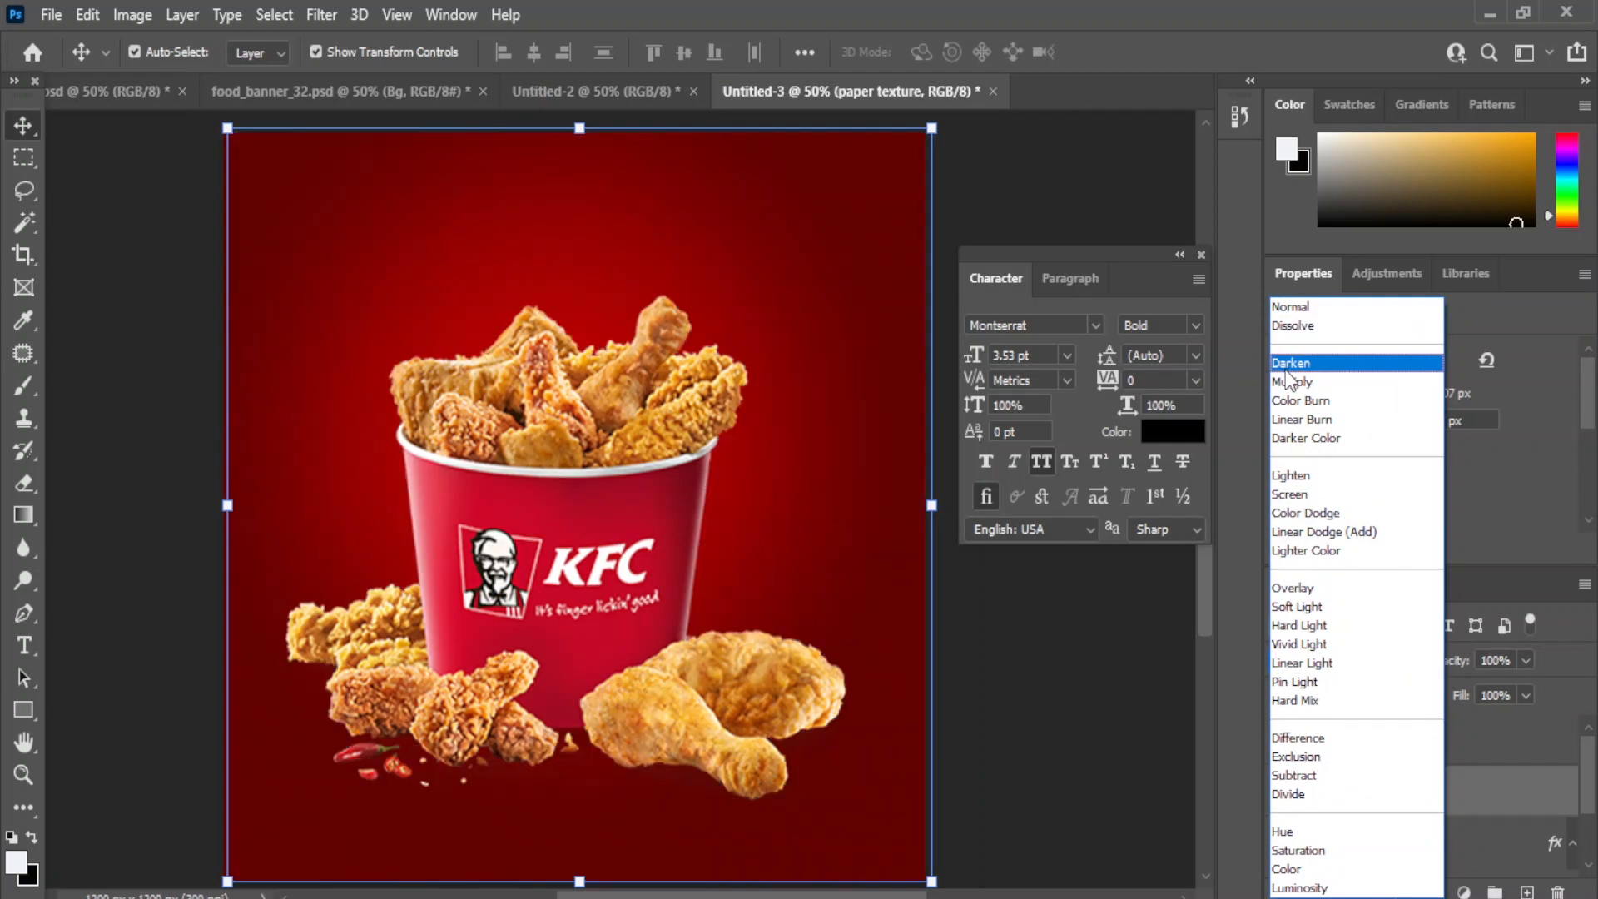
left_click(1298, 419)
left_click(1101, 677)
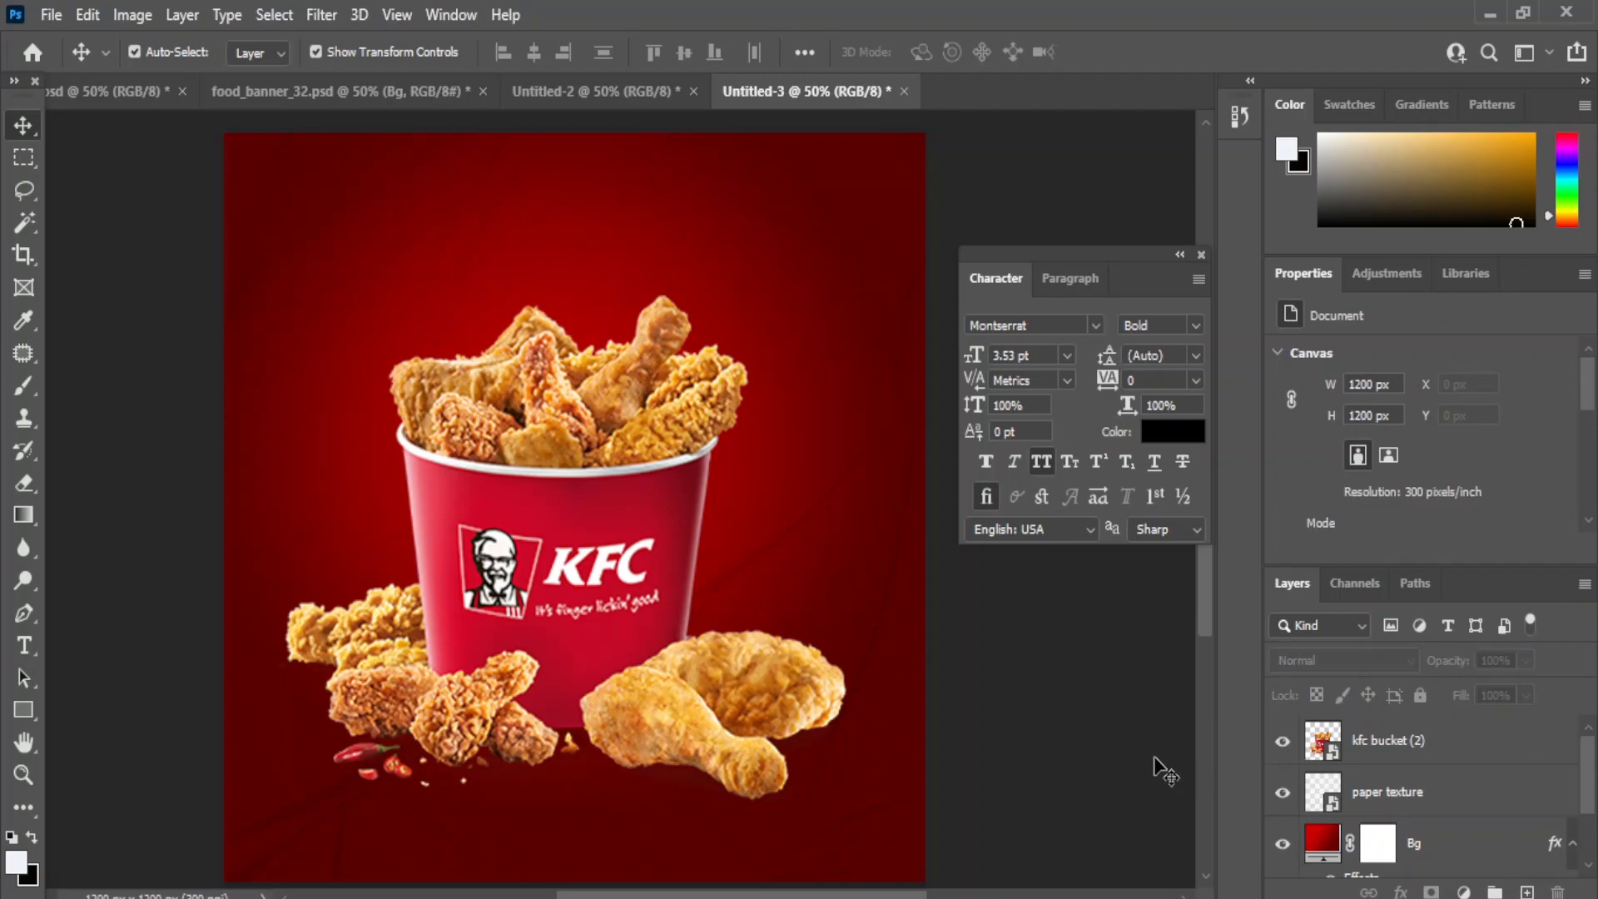
Add the text "KFC" above the paper texture layer, over the upper part of the canvas, and set its size to 18 pt.
left_click(1381, 791)
key("t")
left_click(348, 288)
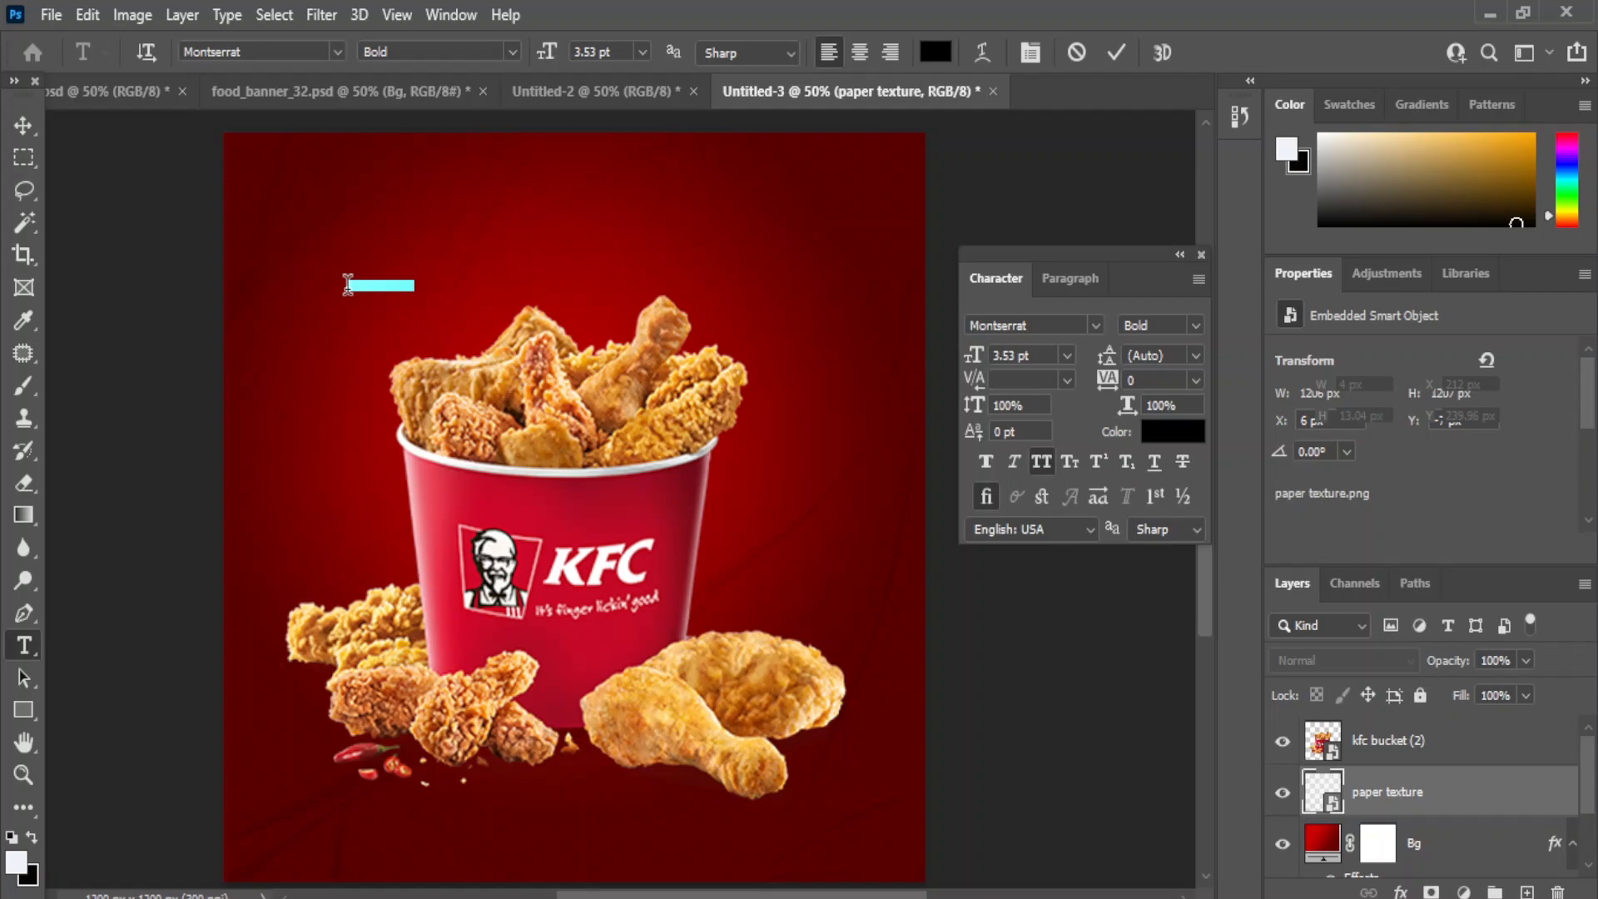
left_click(1066, 356)
left_click(1029, 630)
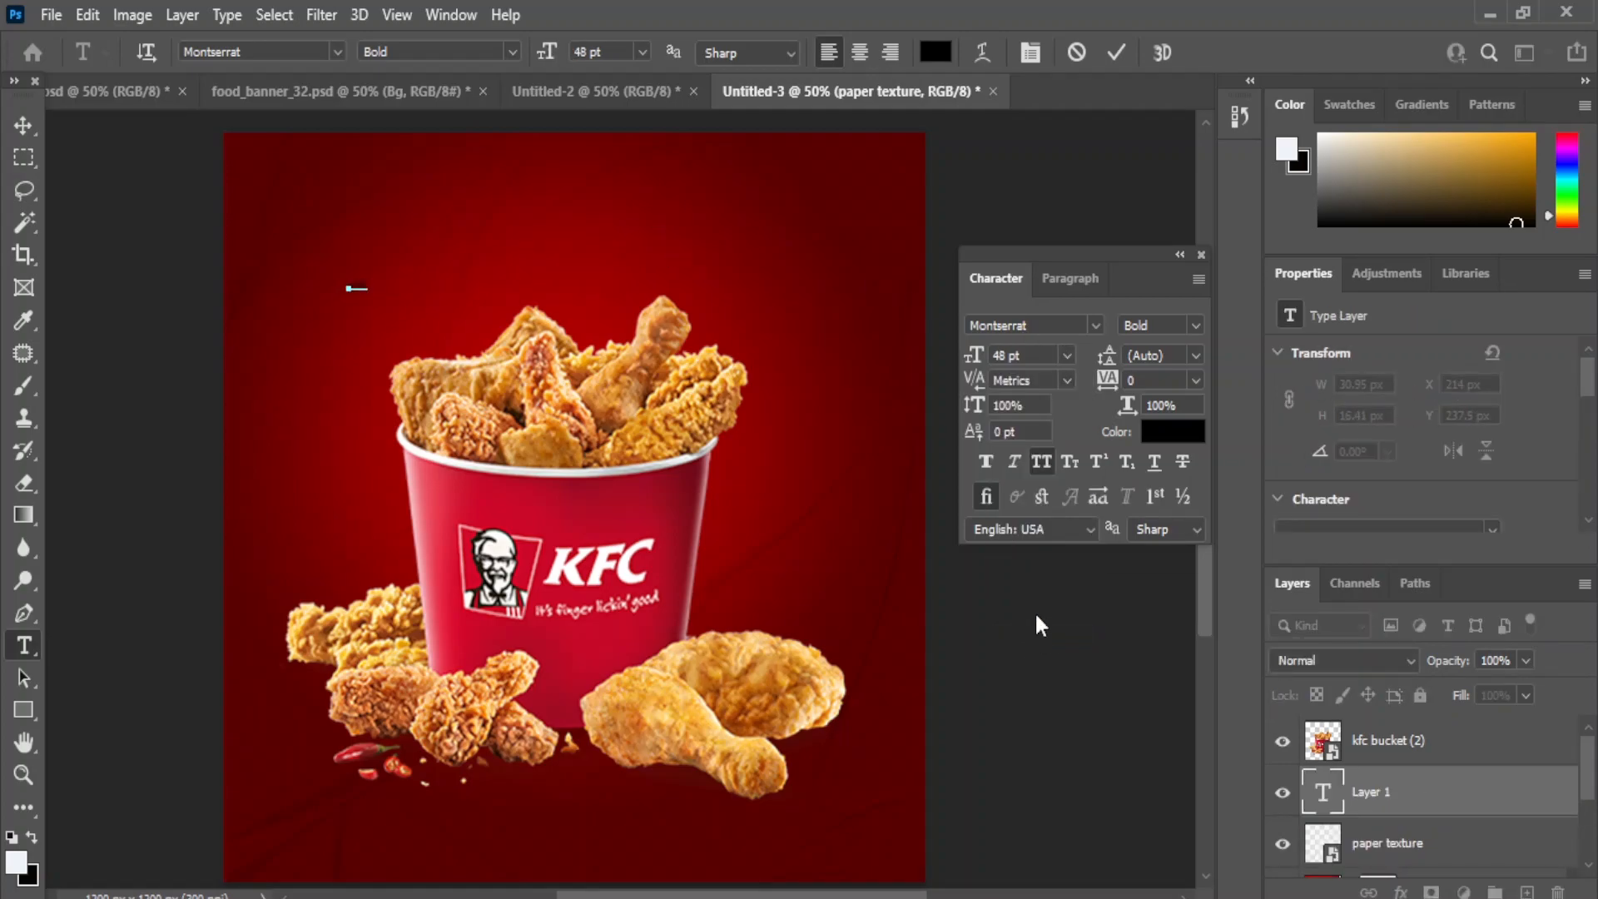
left_click(25, 125)
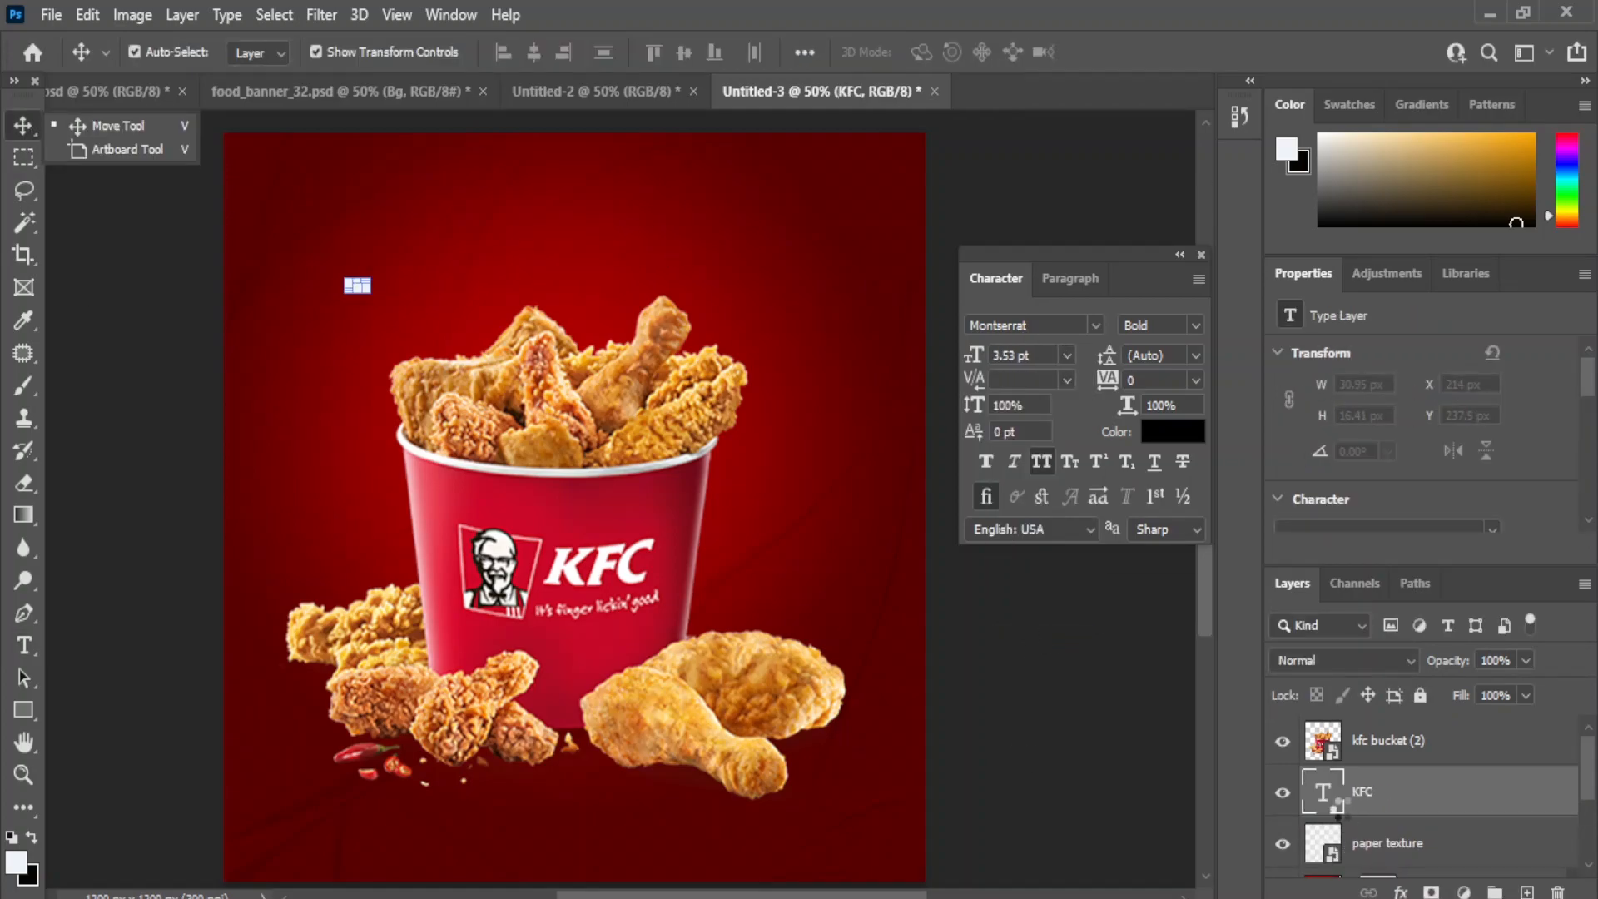
left_click(1066, 355)
left_click(1049, 561)
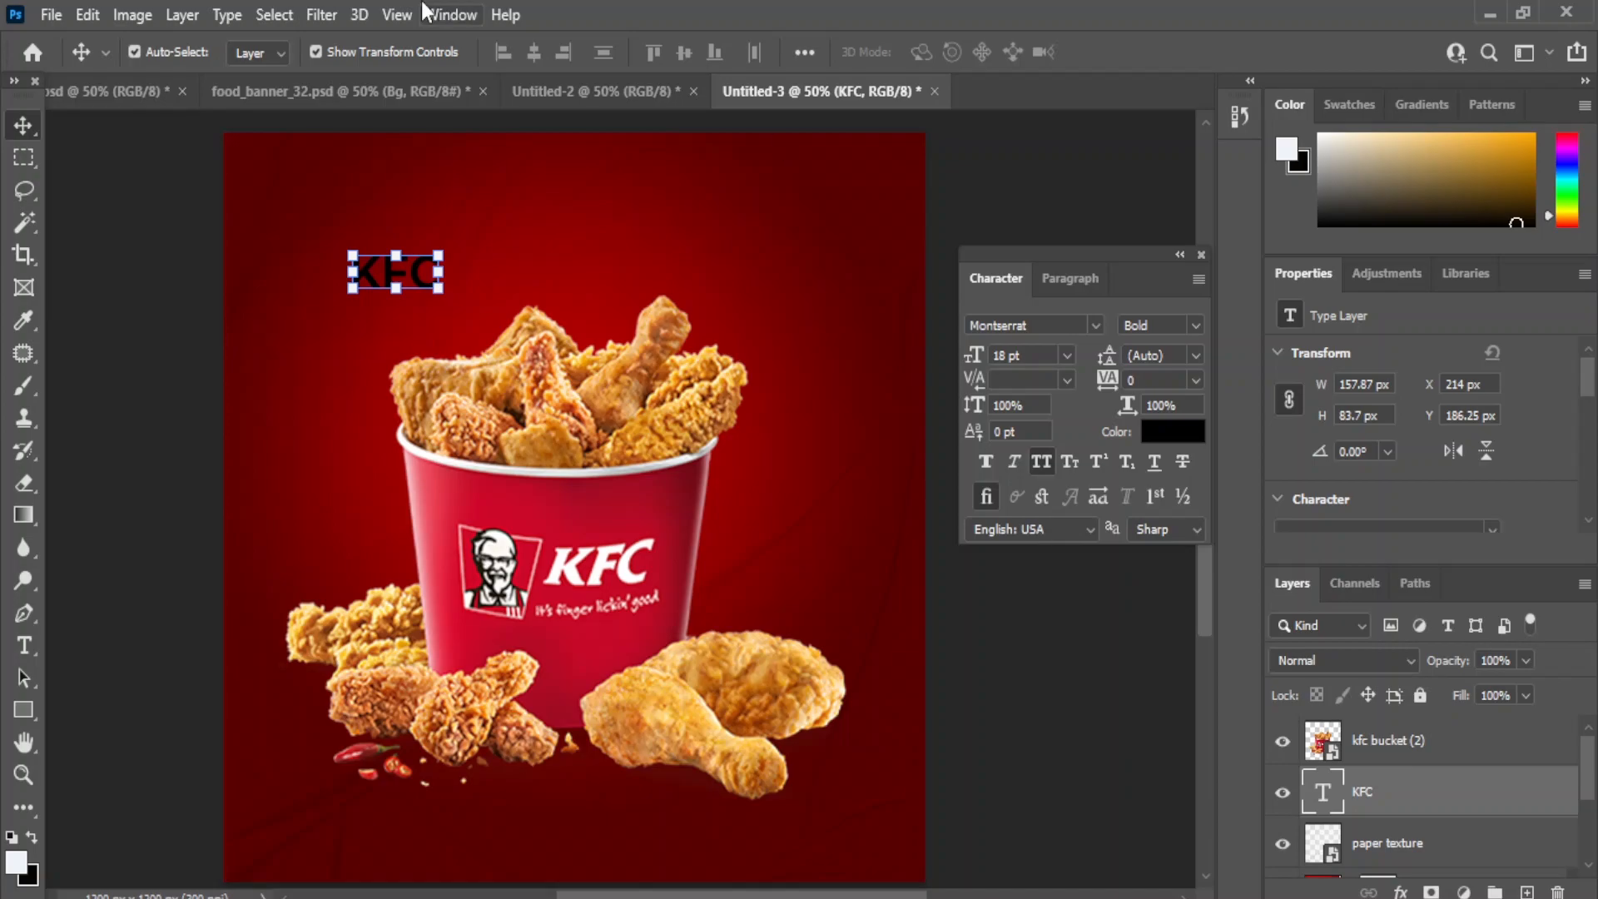
left_click(1078, 701)
left_click(378, 284)
key("Return")
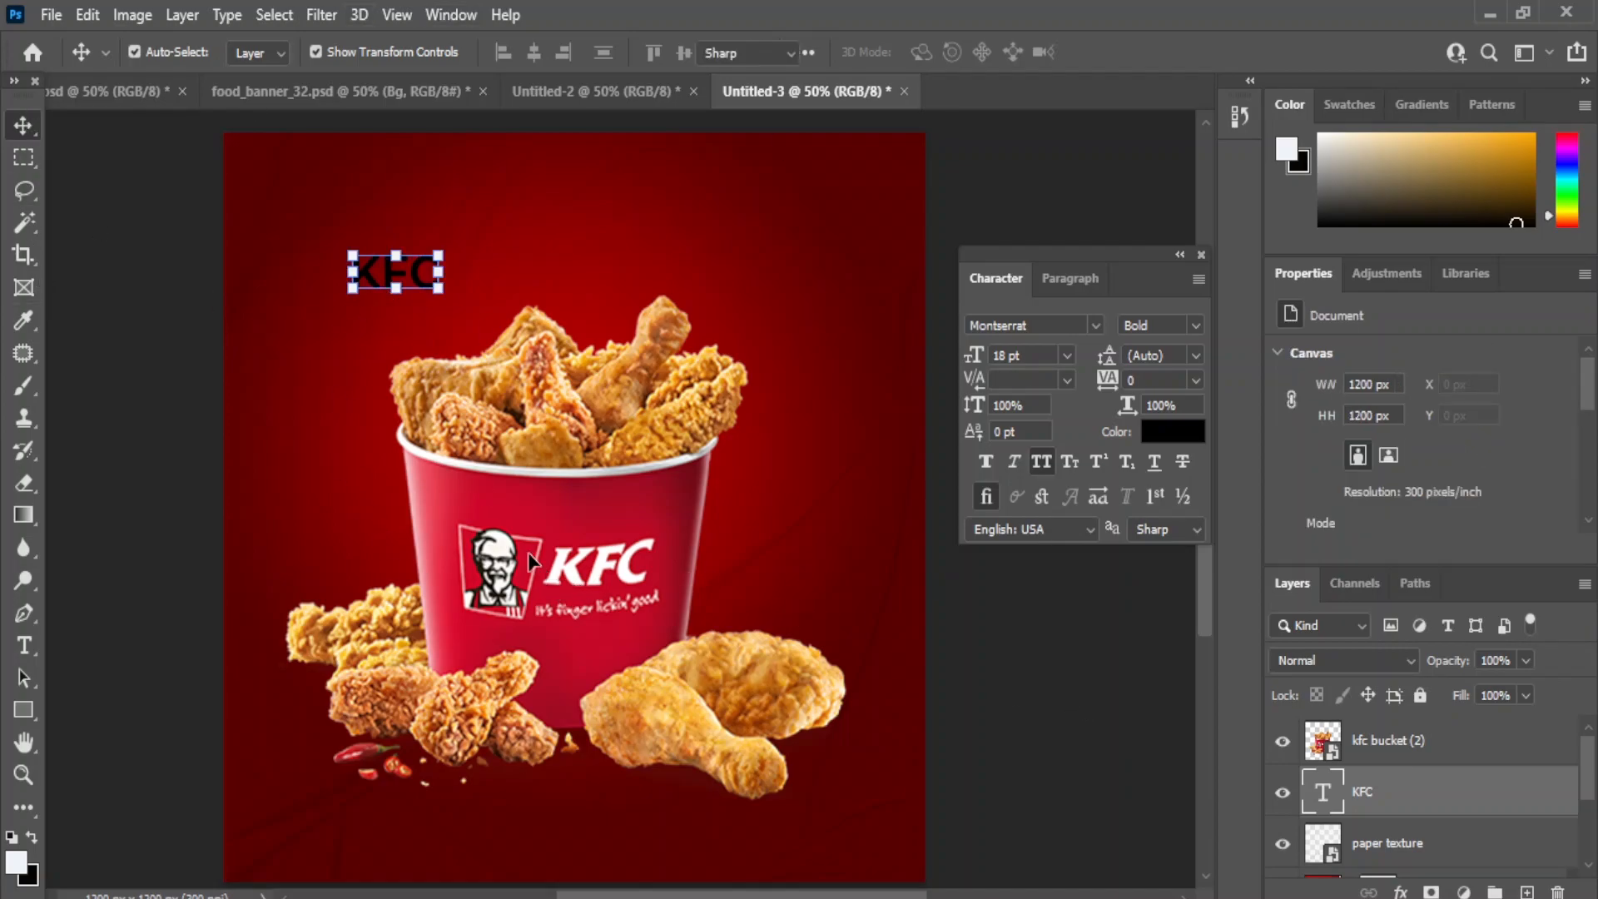
left_click(20, 121)
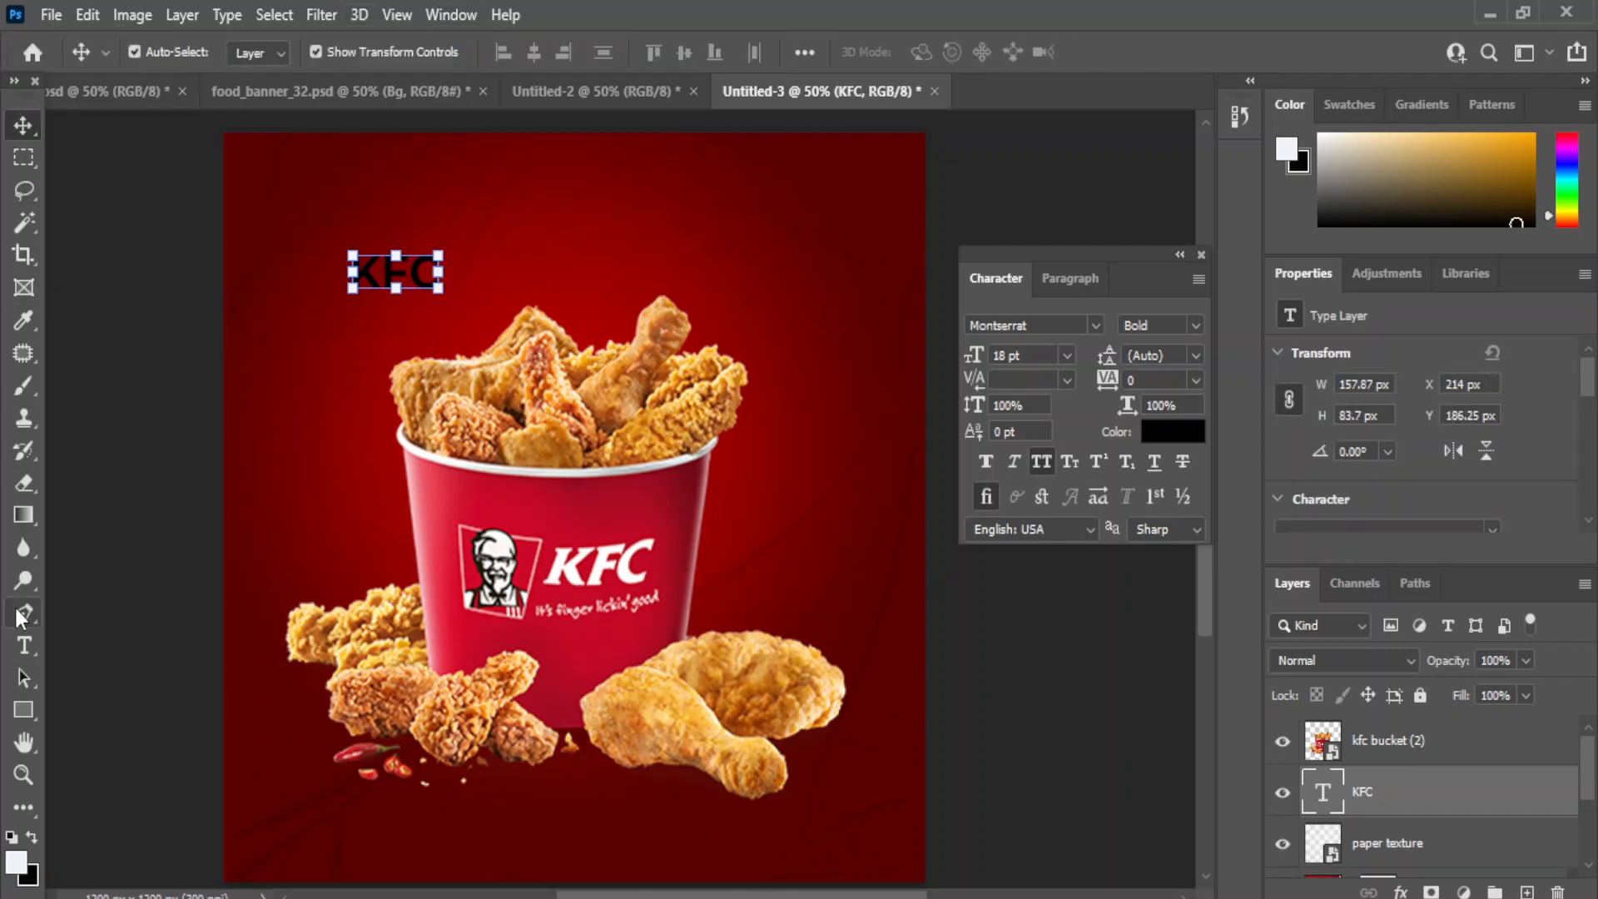
Add the horizontal text "TUESDAY" and move it beside the bucket, below the KFC text.
left_click(23, 645)
left_click(138, 643)
left_click(340, 428)
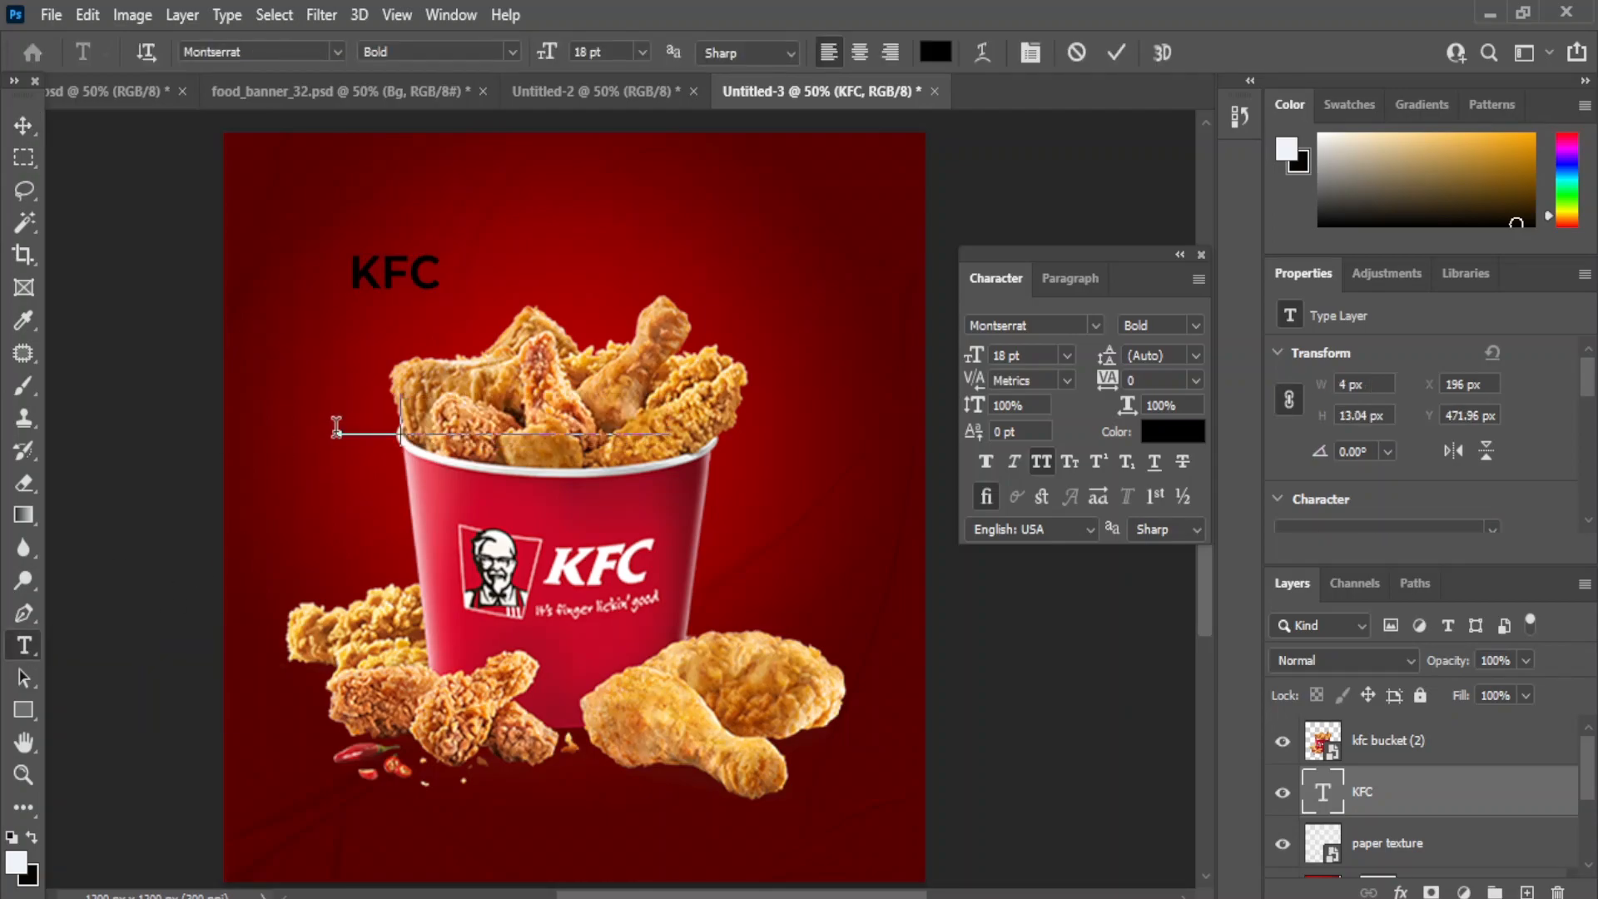
type("TU")
left_click(23, 125)
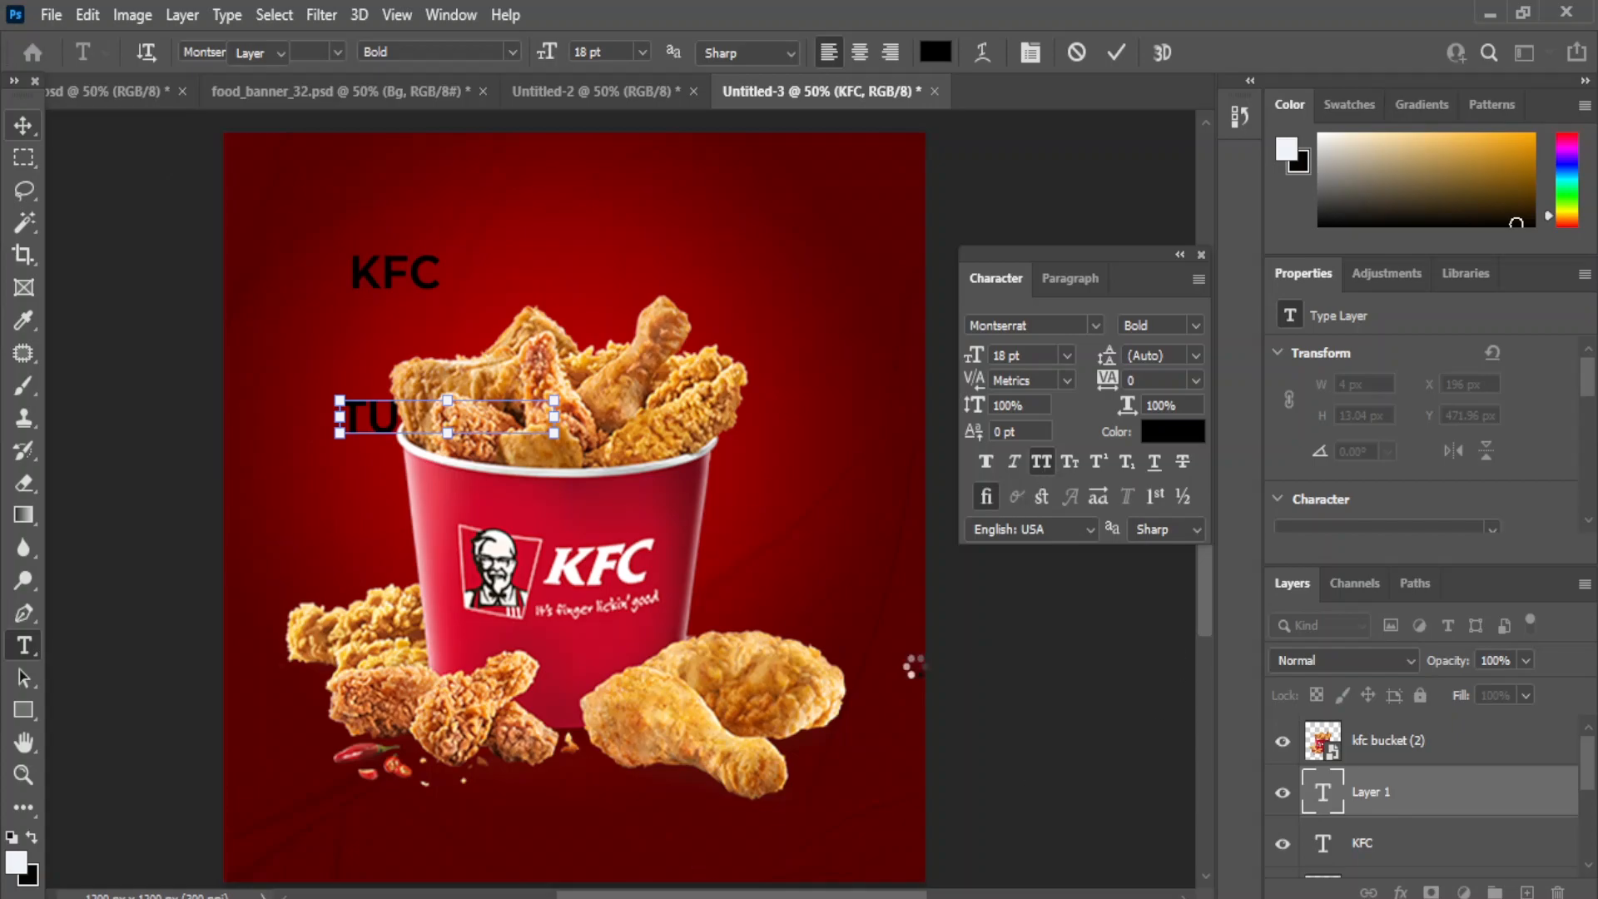
left_click_drag(370, 427, 273, 369)
Add the text "Special", move it directly below the TUESDAY text and turn off All Caps for it.
left_click(22, 645)
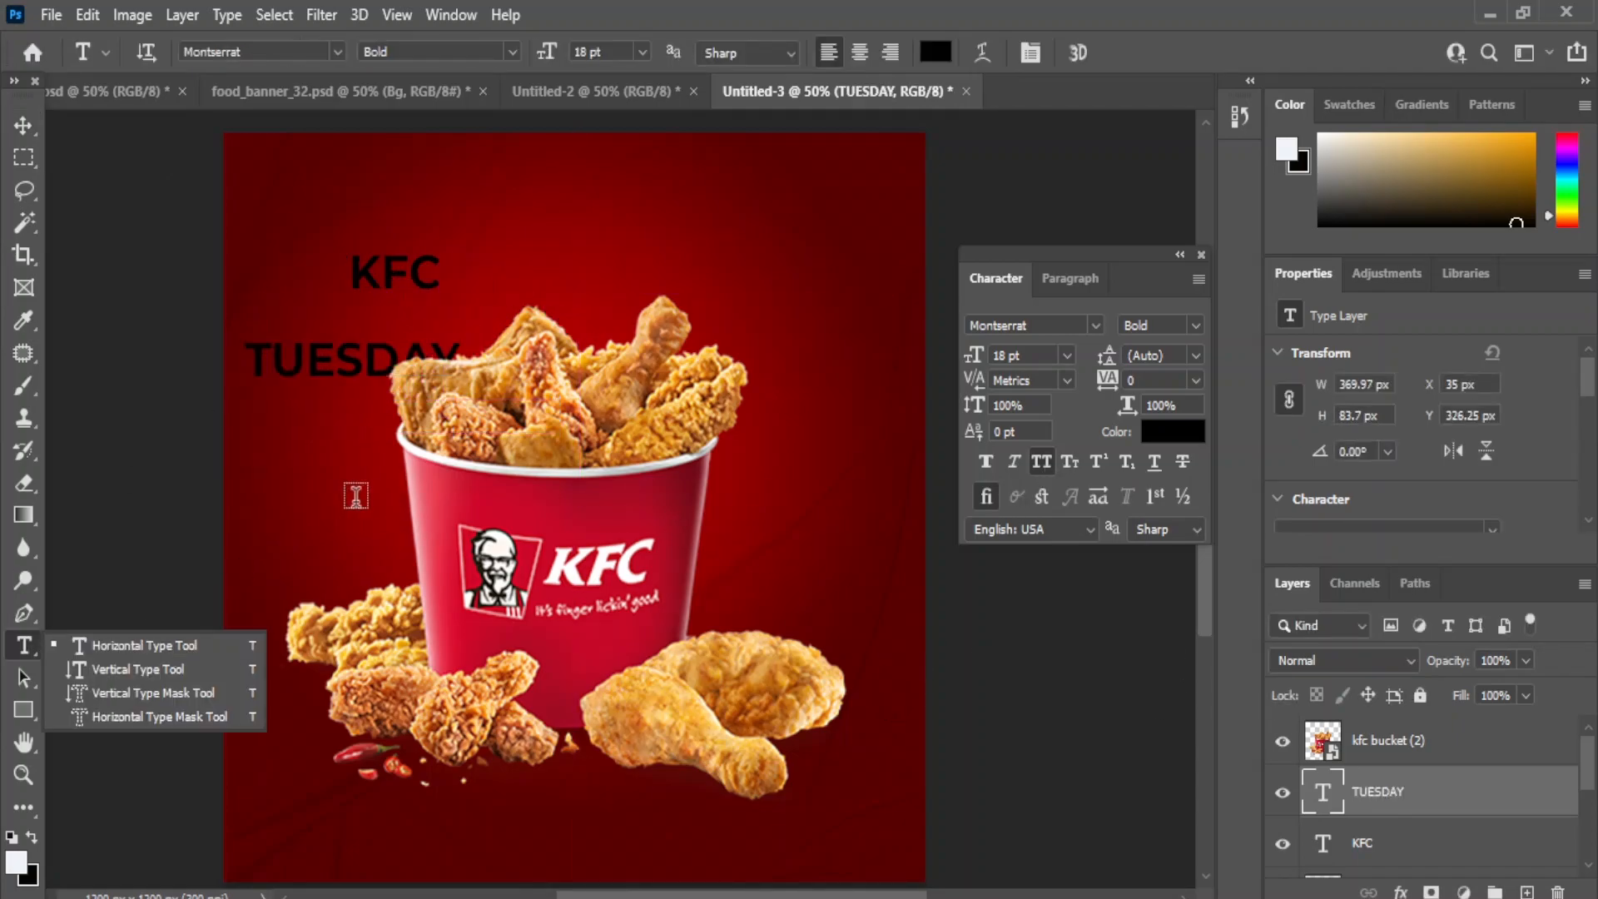
left_click(332, 503)
type("SPECIA")
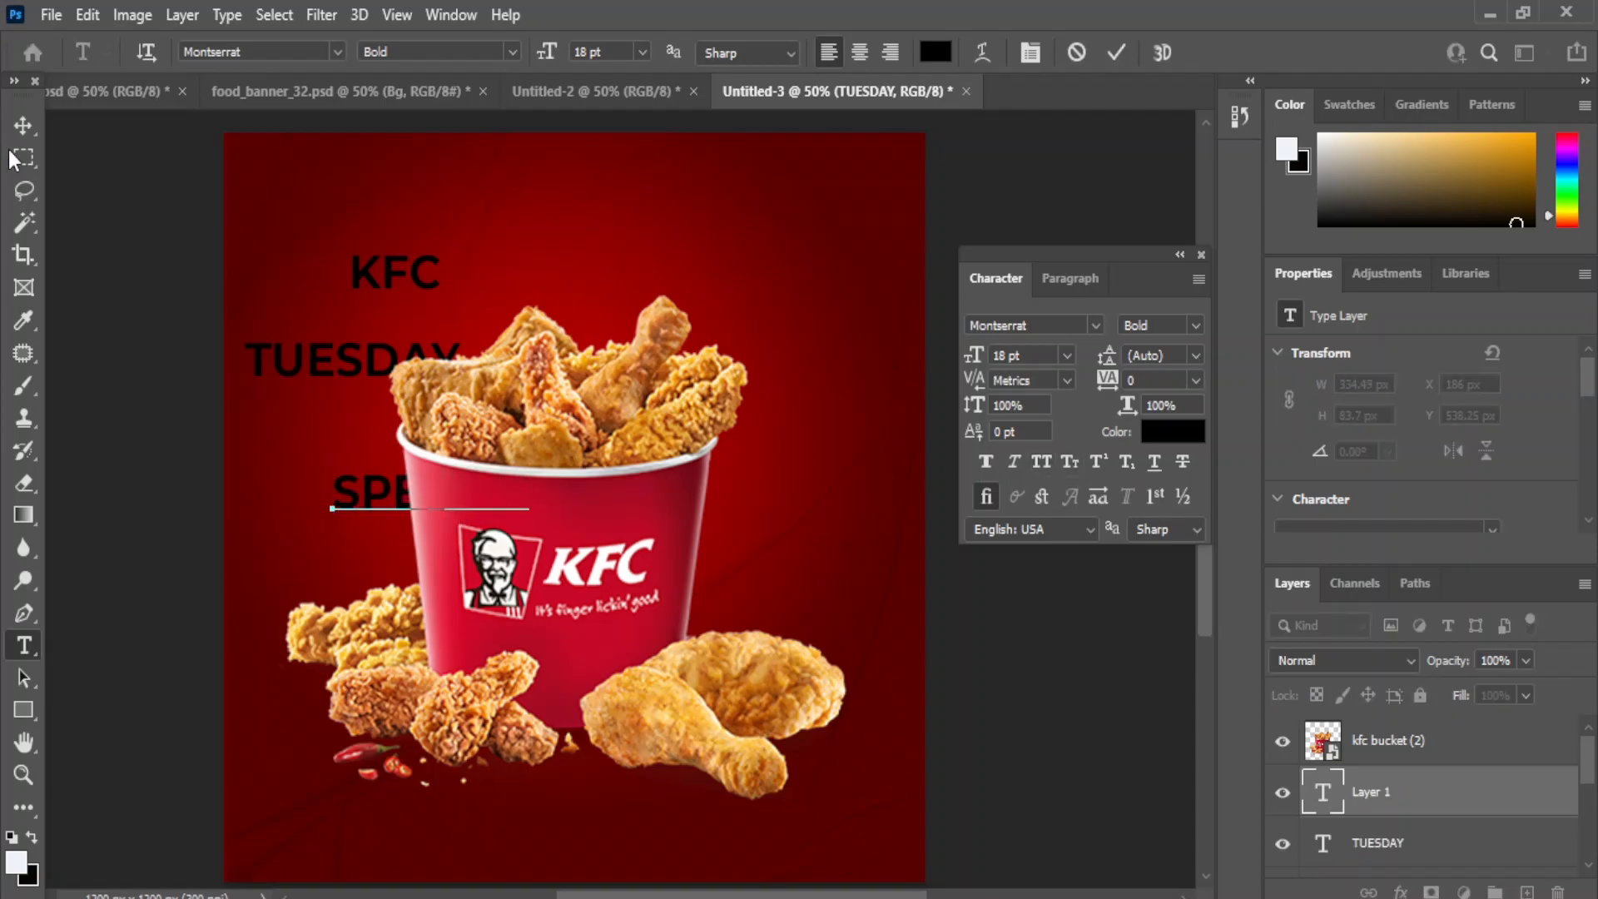
left_click(22, 125)
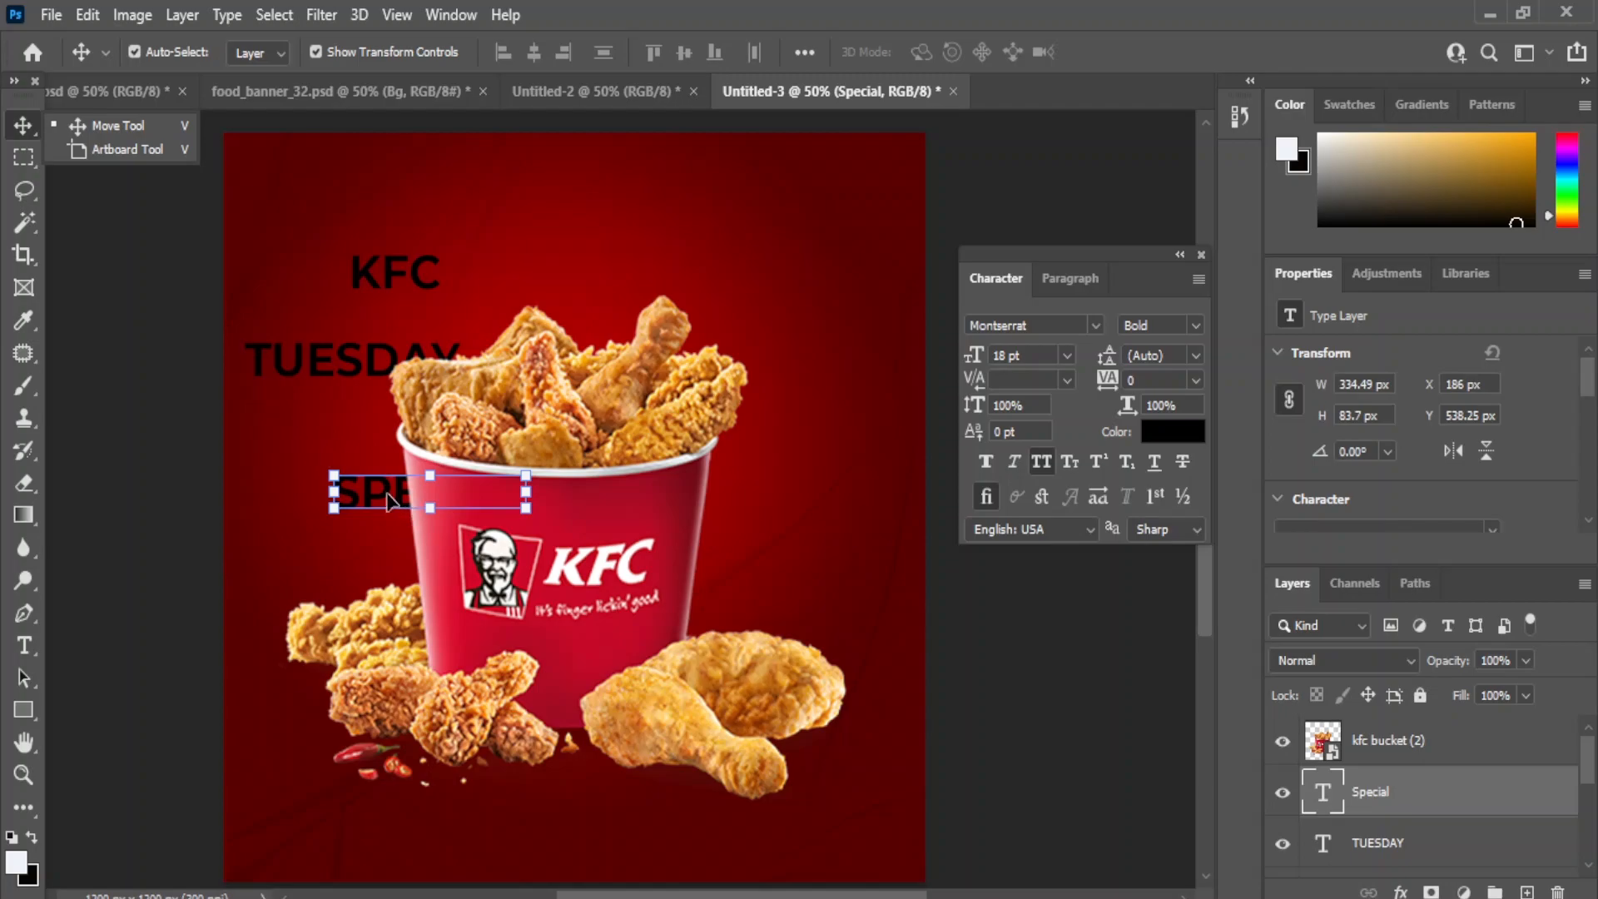
left_click_drag(388, 500, 306, 458)
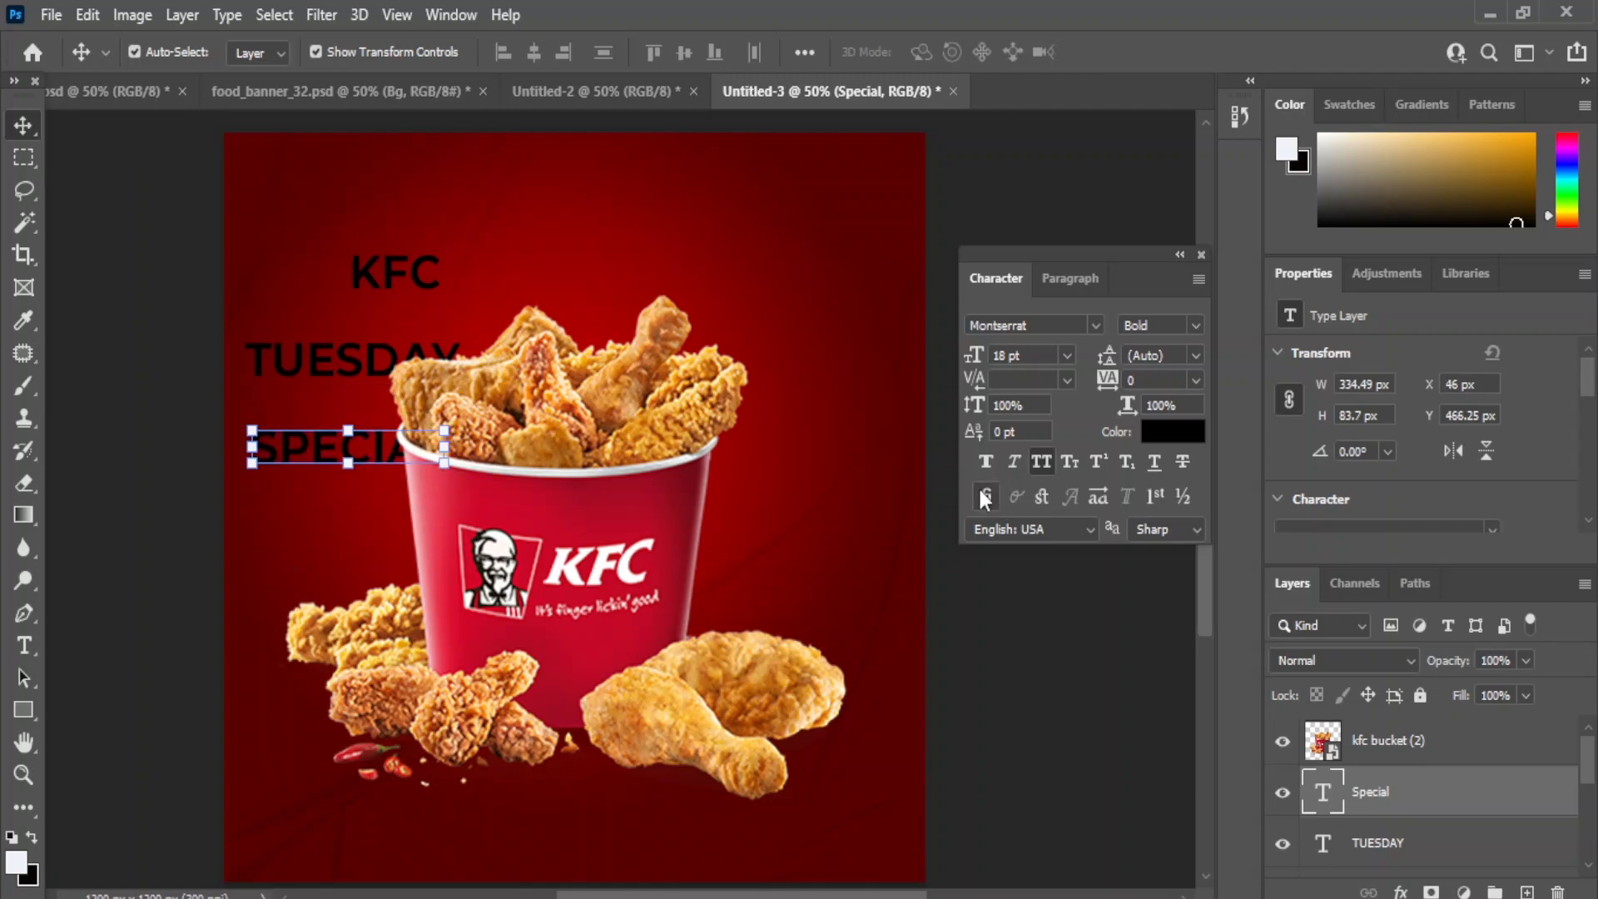
left_click(1041, 461)
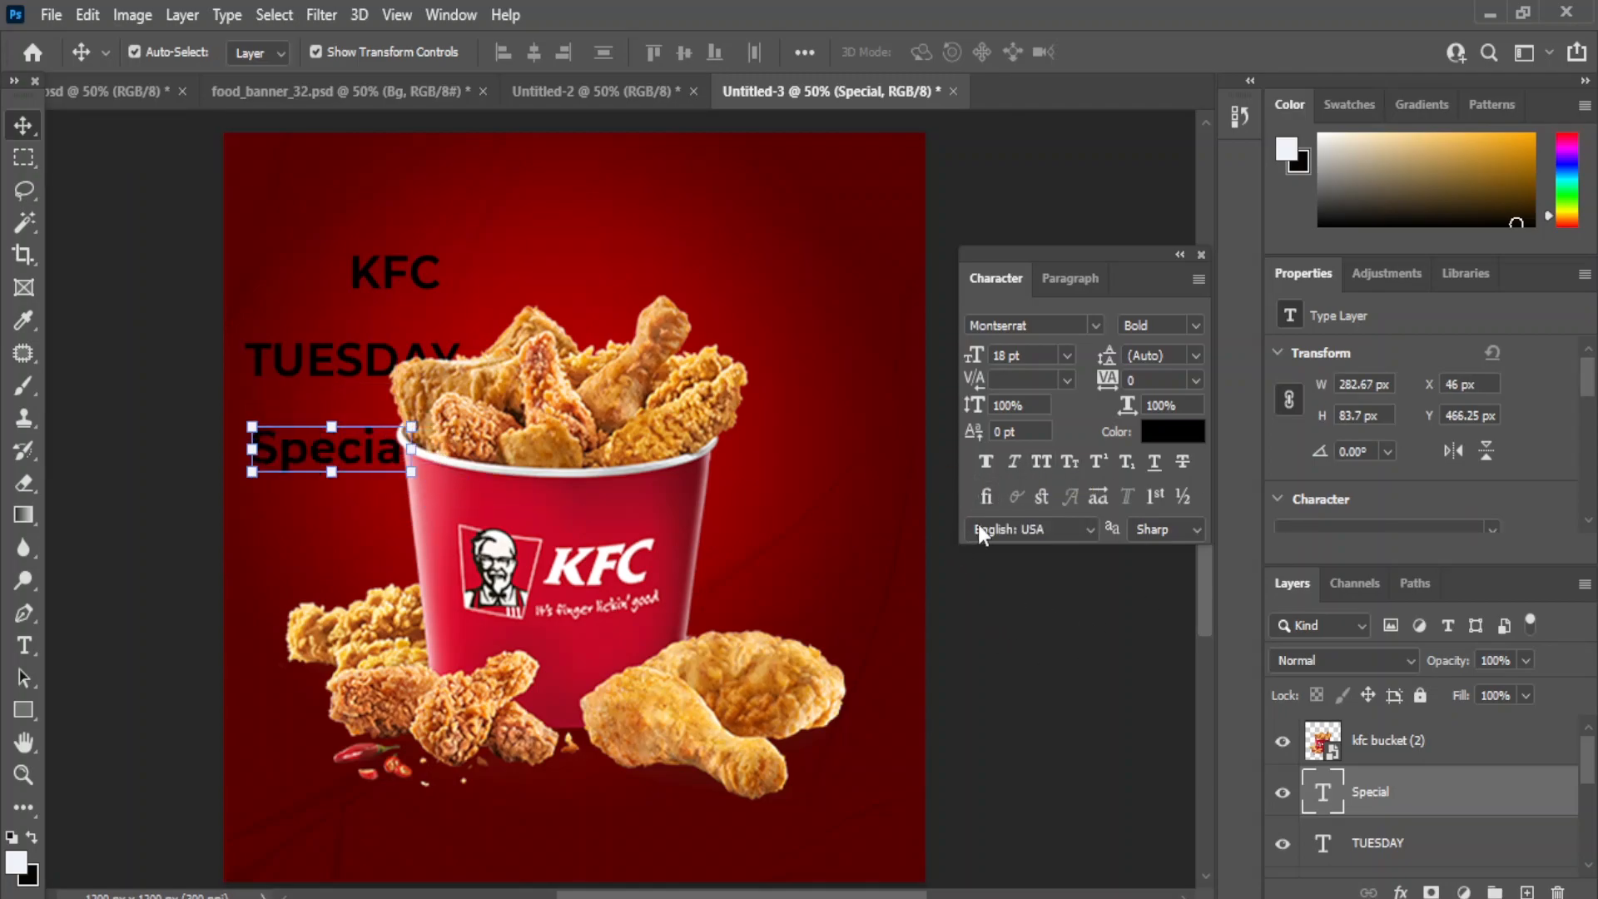
left_click(171, 354)
Move the KFC text to the upper centre of the canvas and set its font to Nasalization.
left_click_drag(388, 283, 572, 227)
left_click(1097, 324)
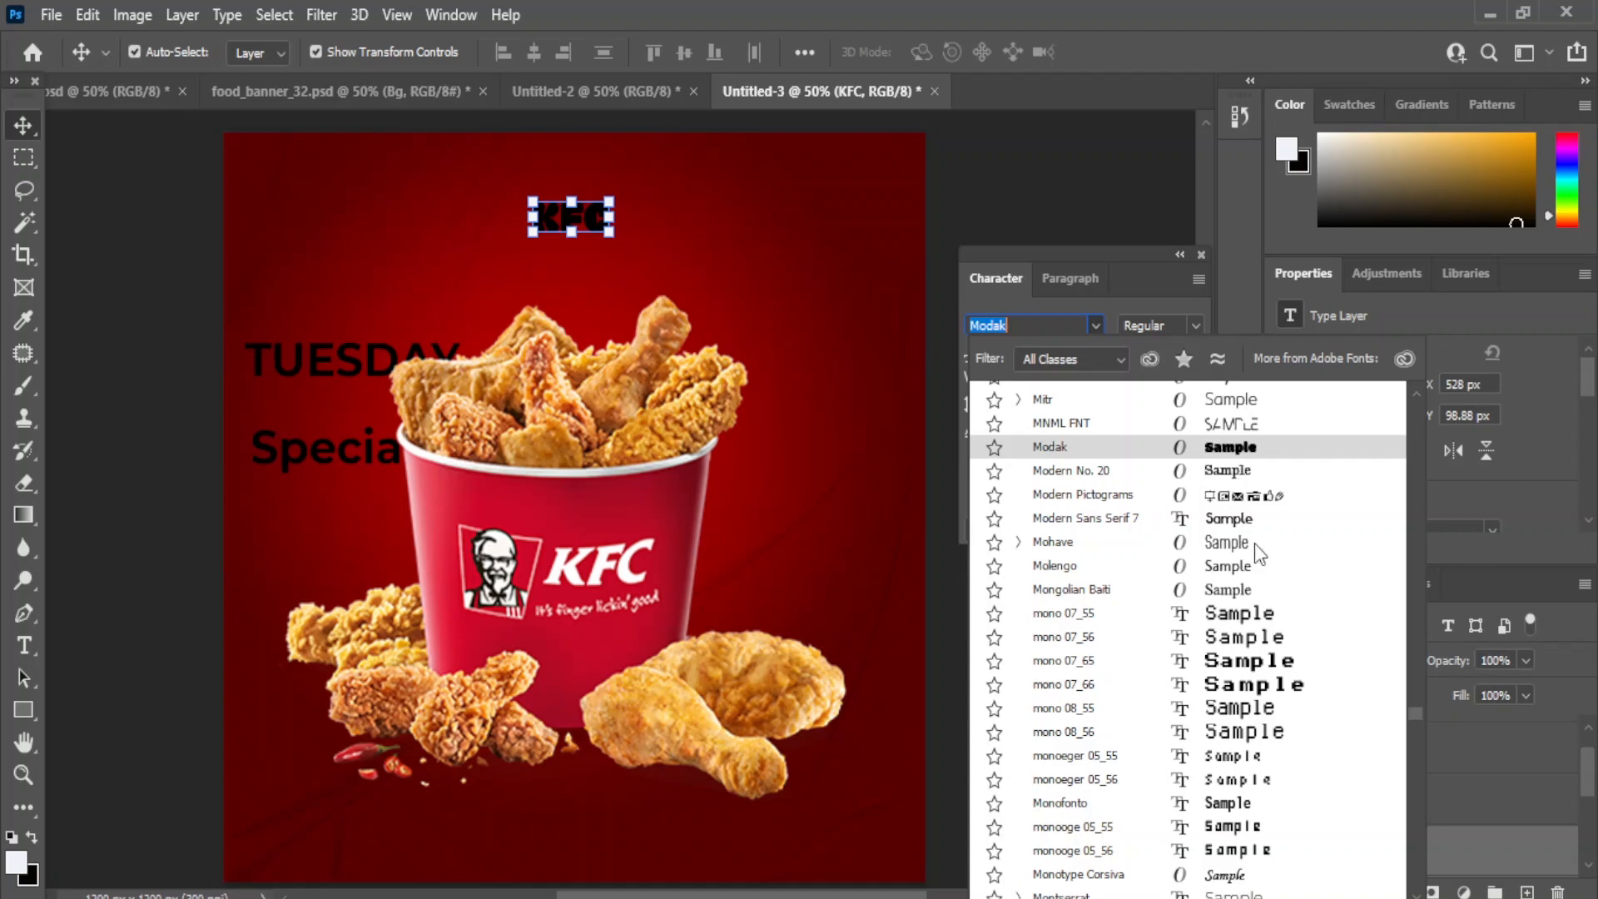
scroll(1183, 733, "down", 3)
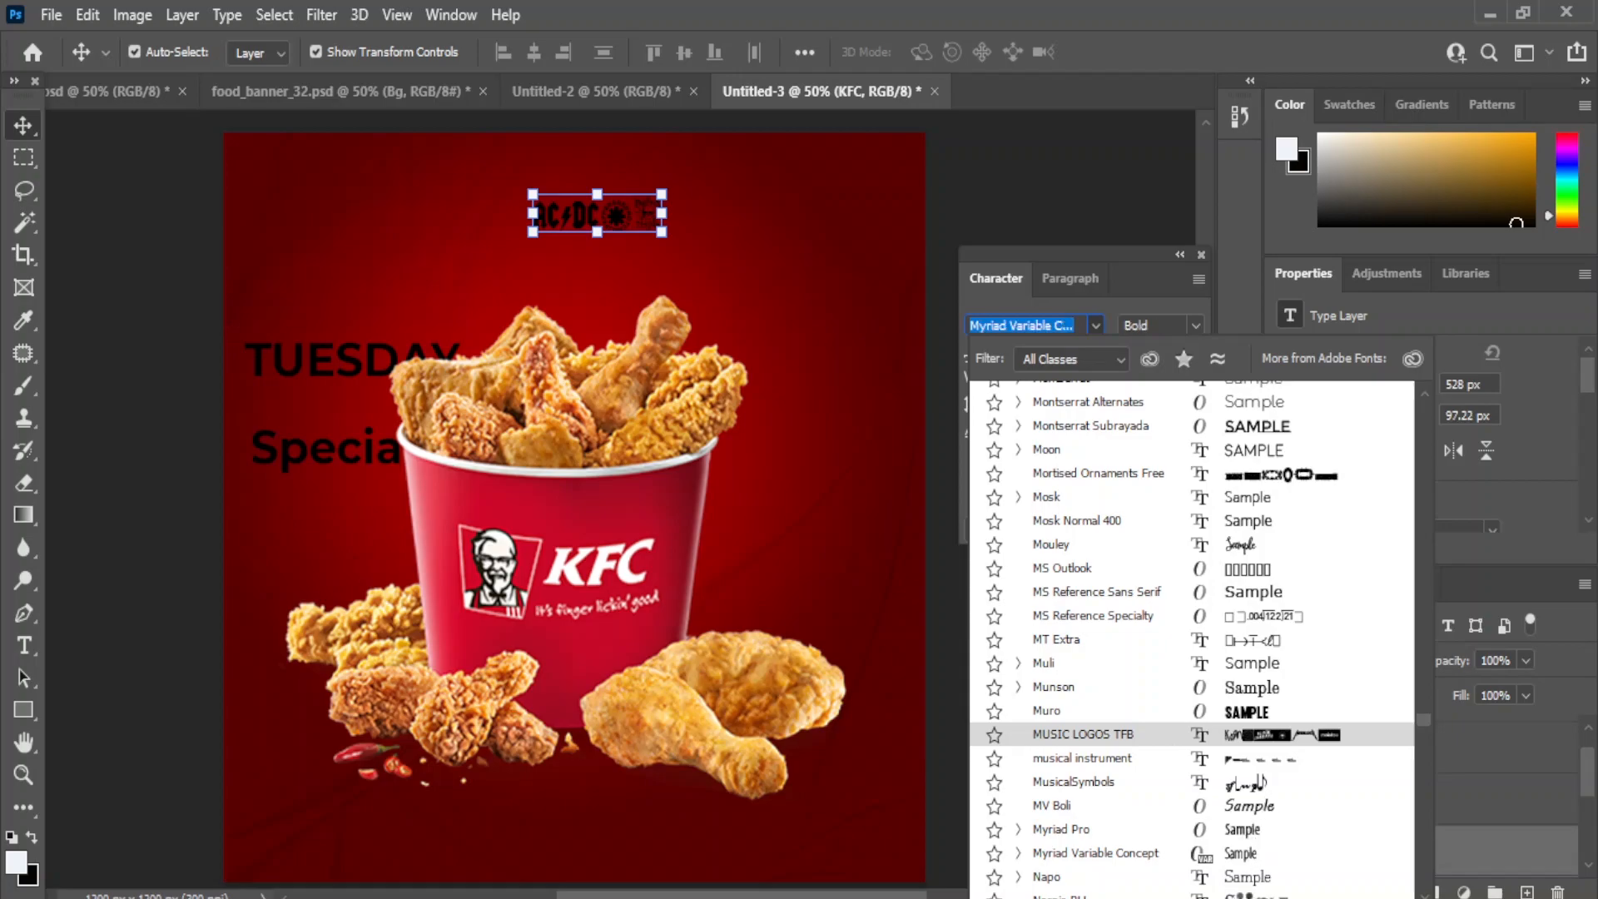
scroll(1248, 882, "down", 3)
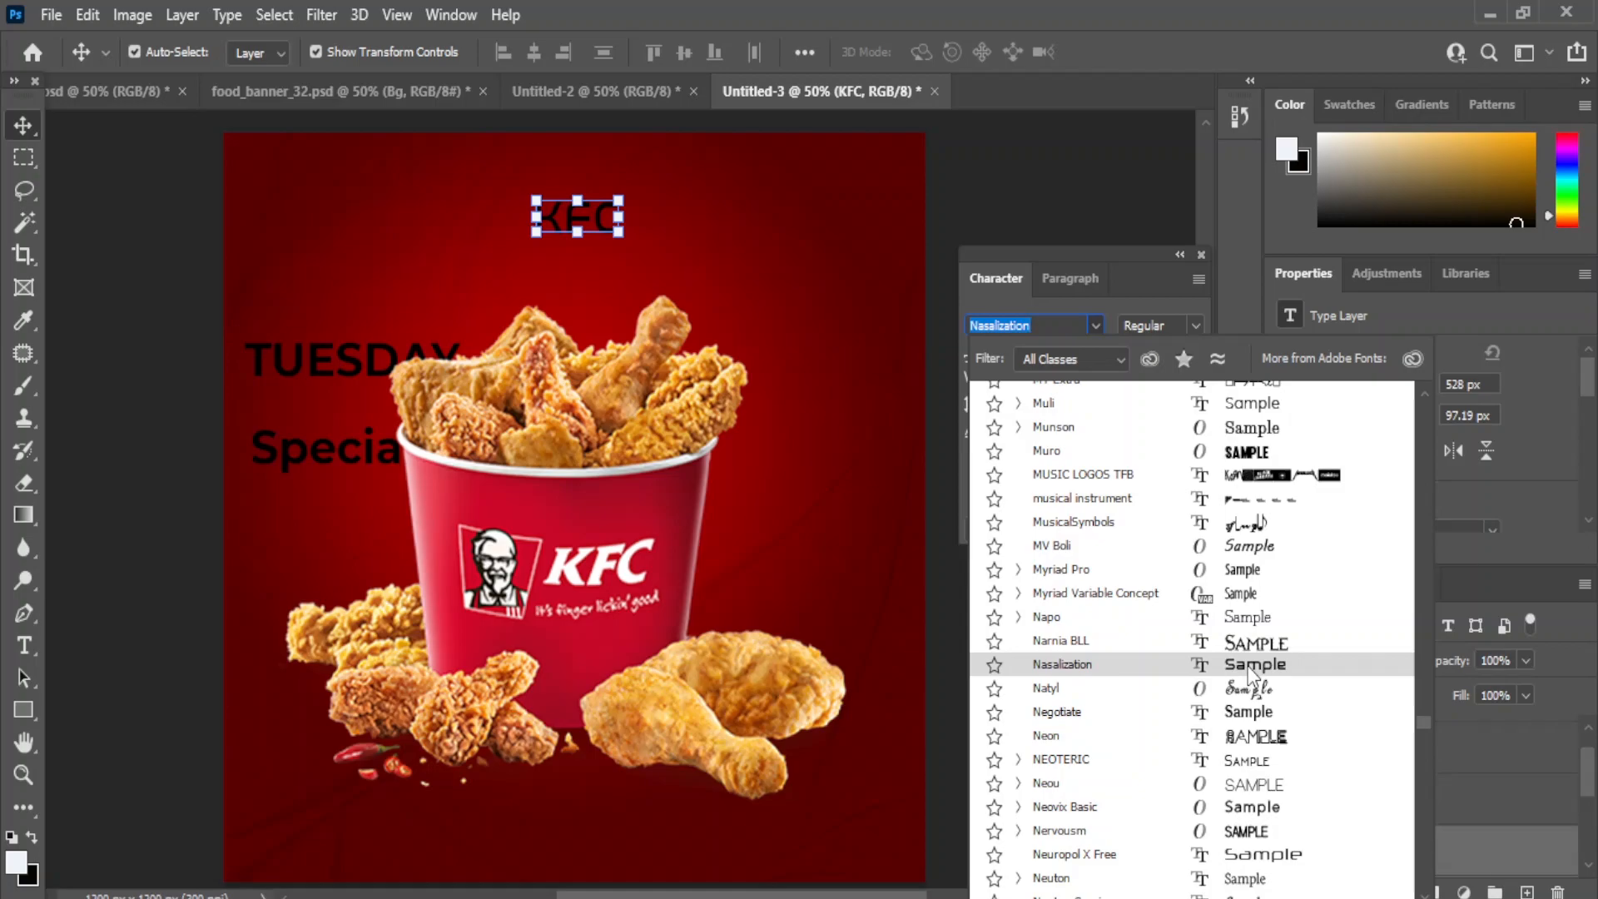
left_click(1251, 670)
Set the colour of the KFC text to white (ffffff).
left_click(1160, 433)
type("ffffff")
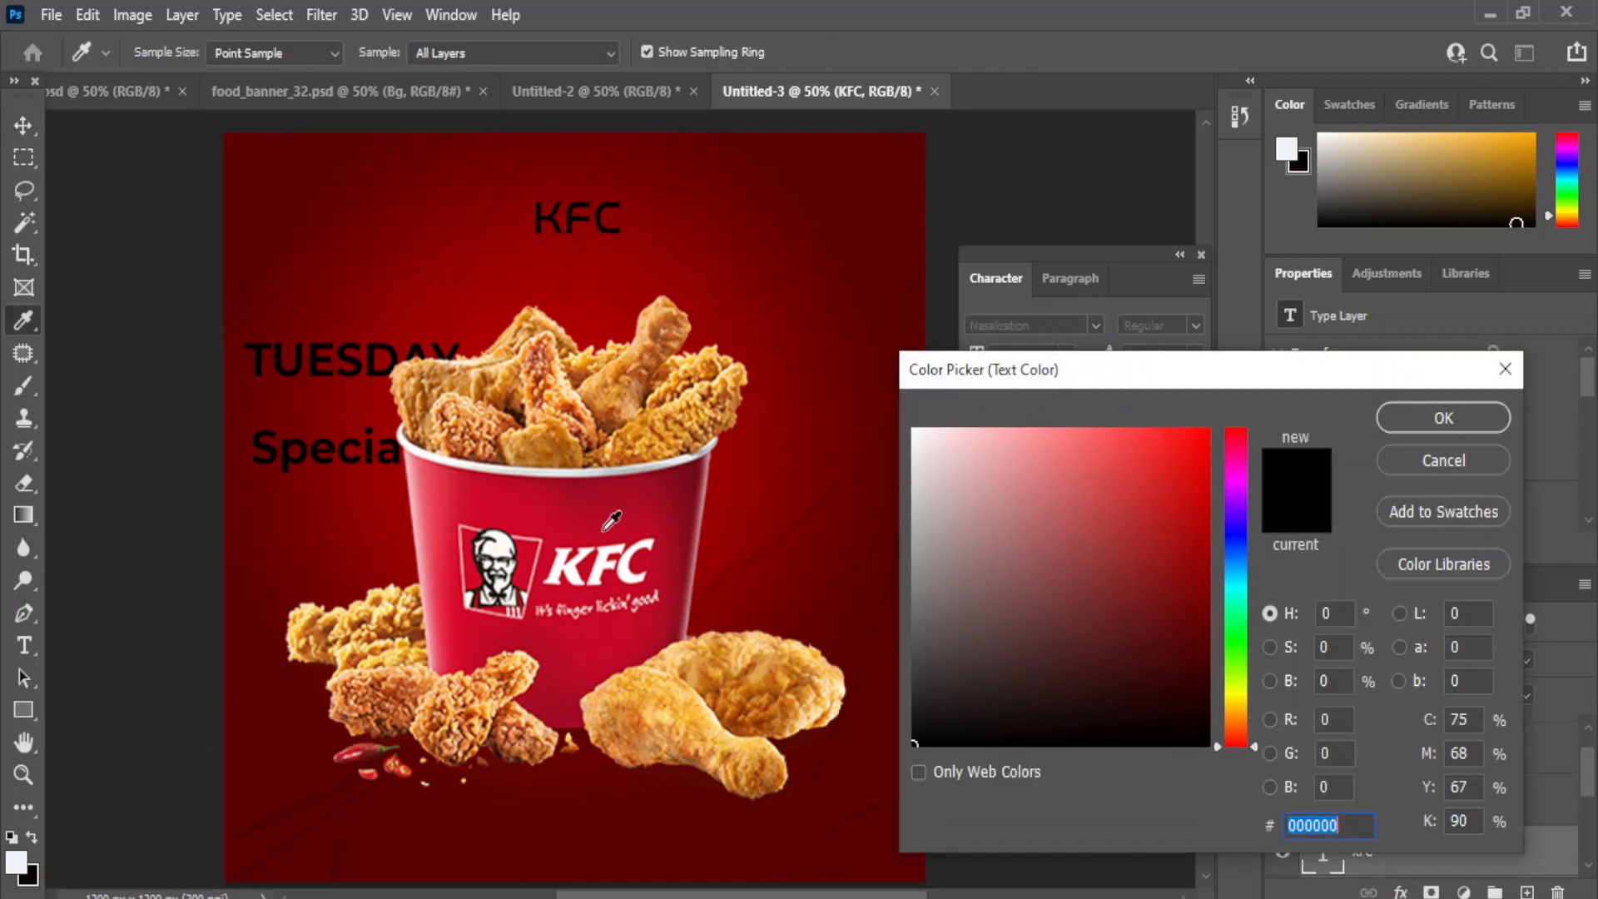
left_click(1452, 414)
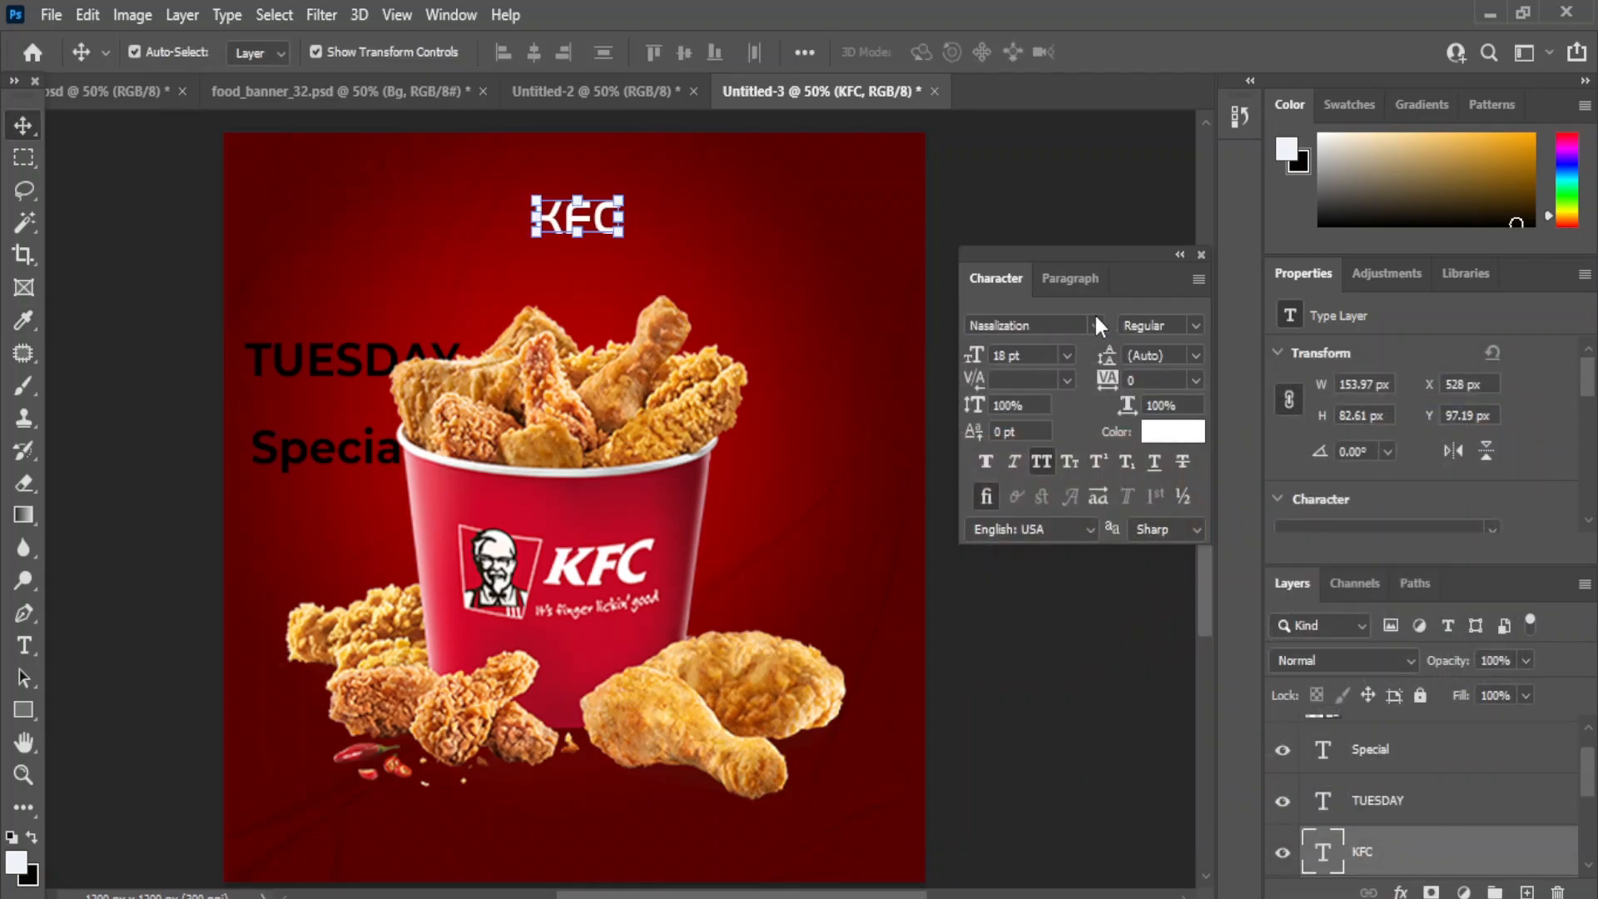
Change the font of the KFC text to Ageta Chubby Demo and set its size to 24 pt.
left_click(1092, 325)
scroll(1347, 620, "down", 3)
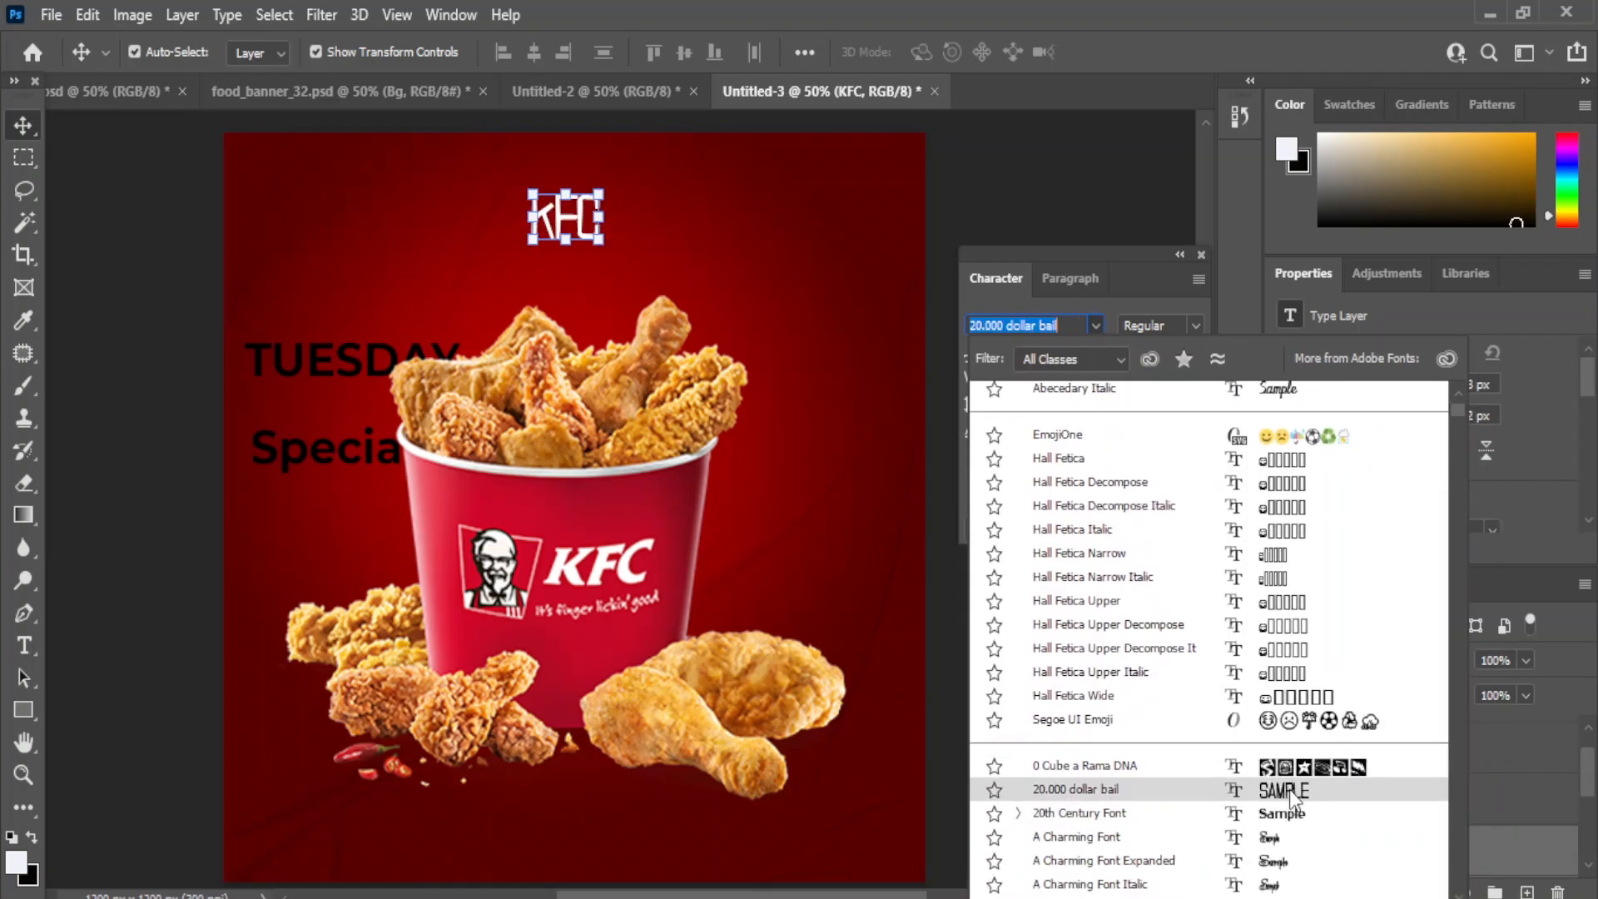
scroll(1286, 807, "down", 5)
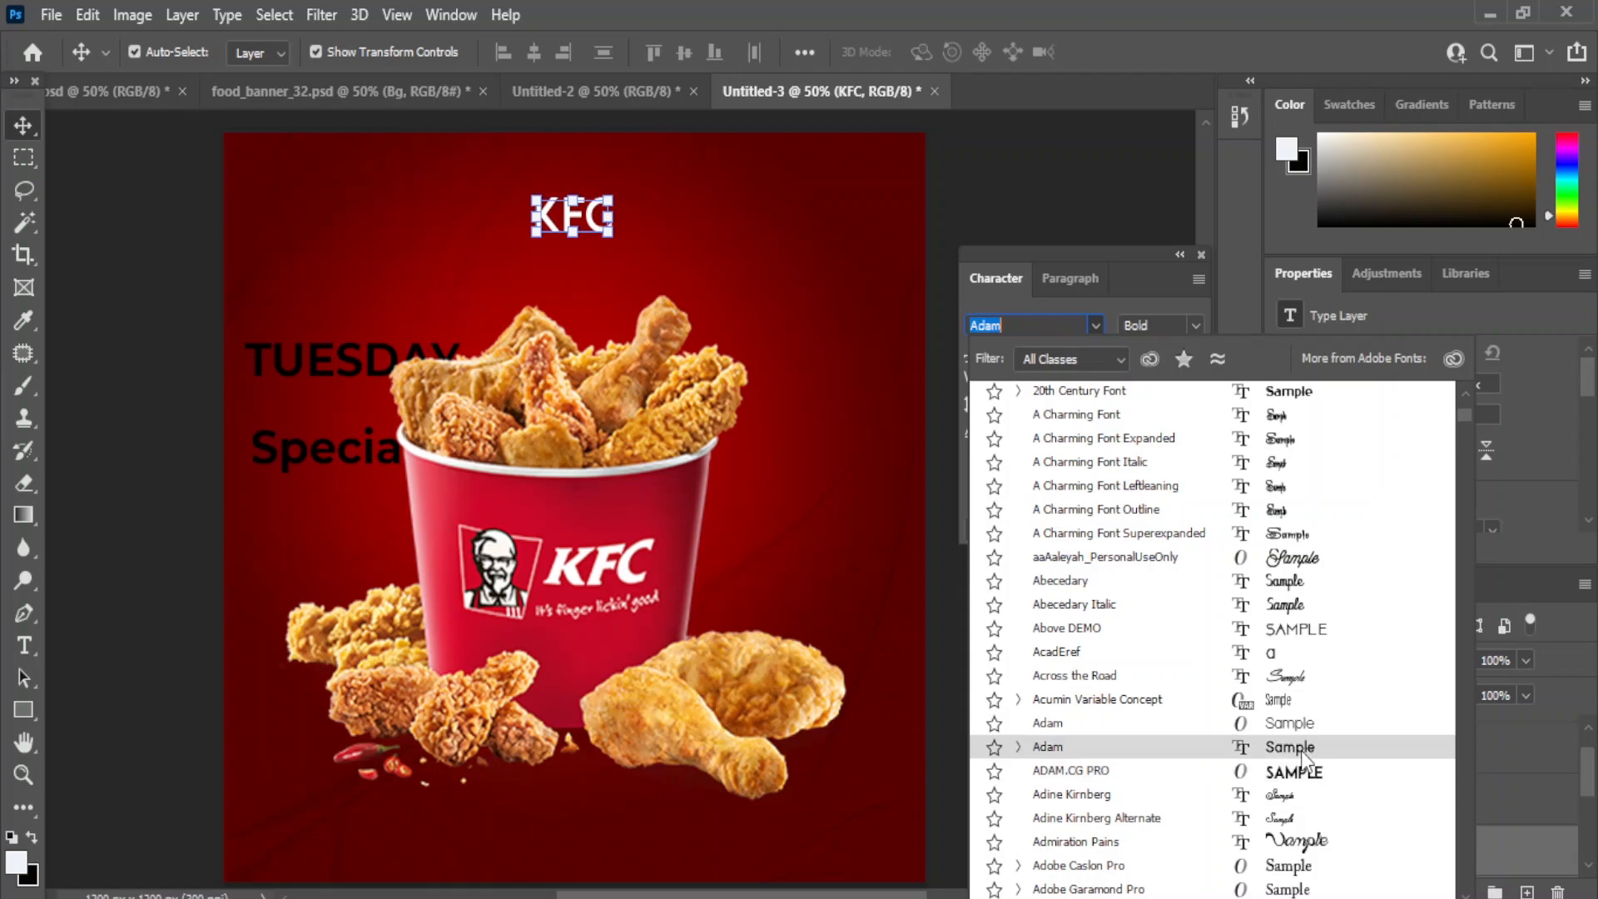
scroll(1307, 753, "down", 4)
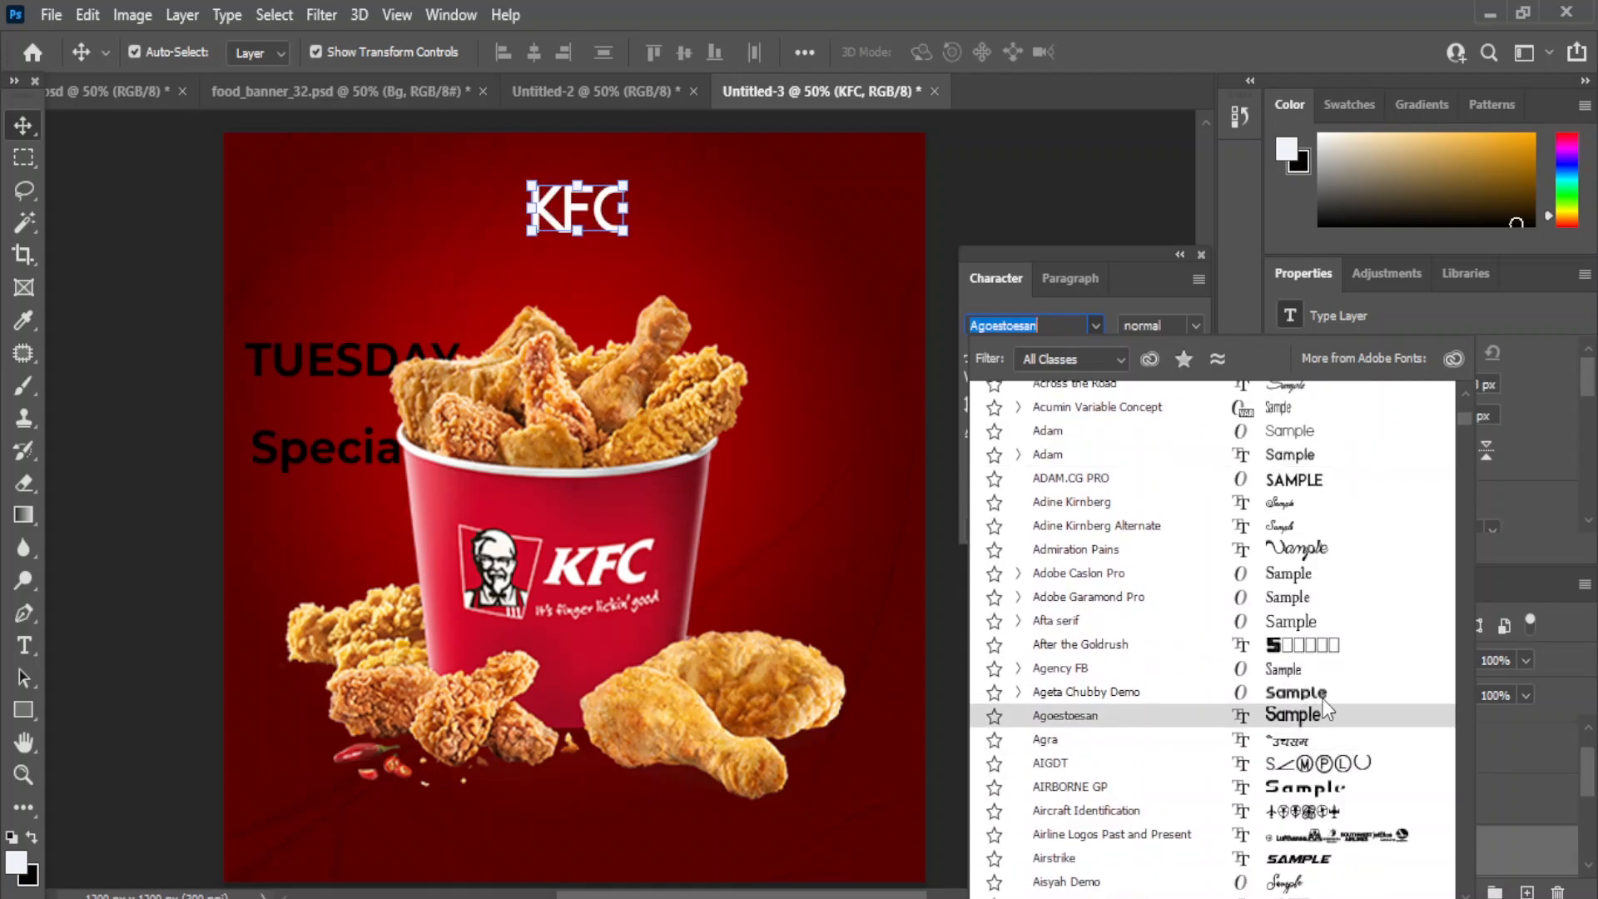
left_click(1327, 702)
left_click(1066, 356)
left_click(1021, 592)
left_click(1101, 737)
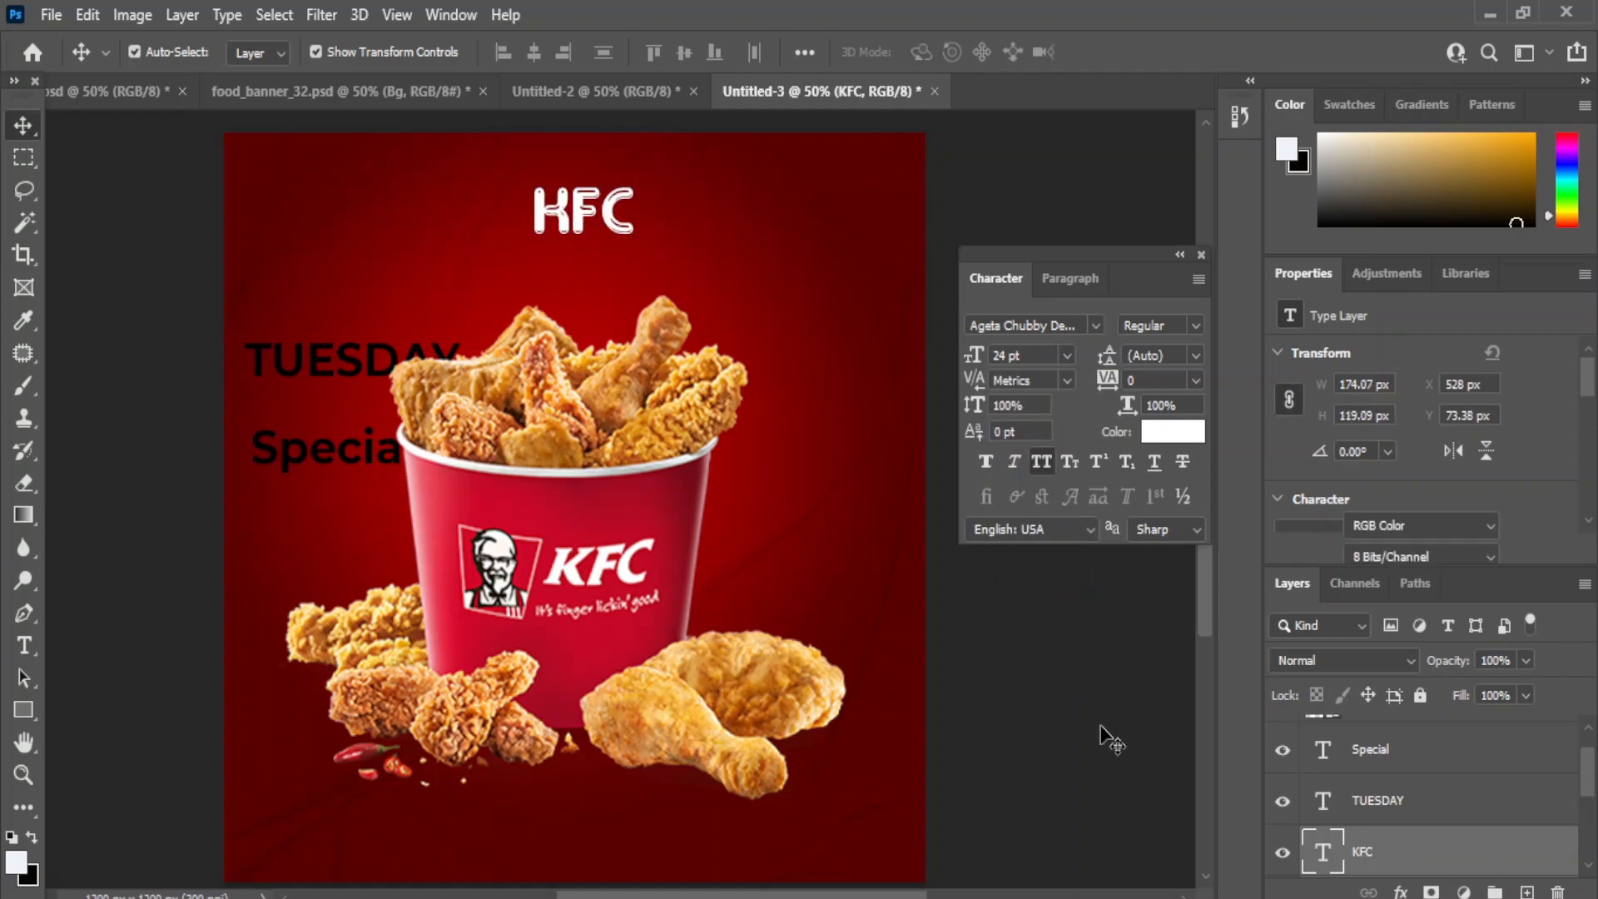
Paste the copied orange tag shape and move it just below the KFC text at the top of the canvas.
left_click(88, 15)
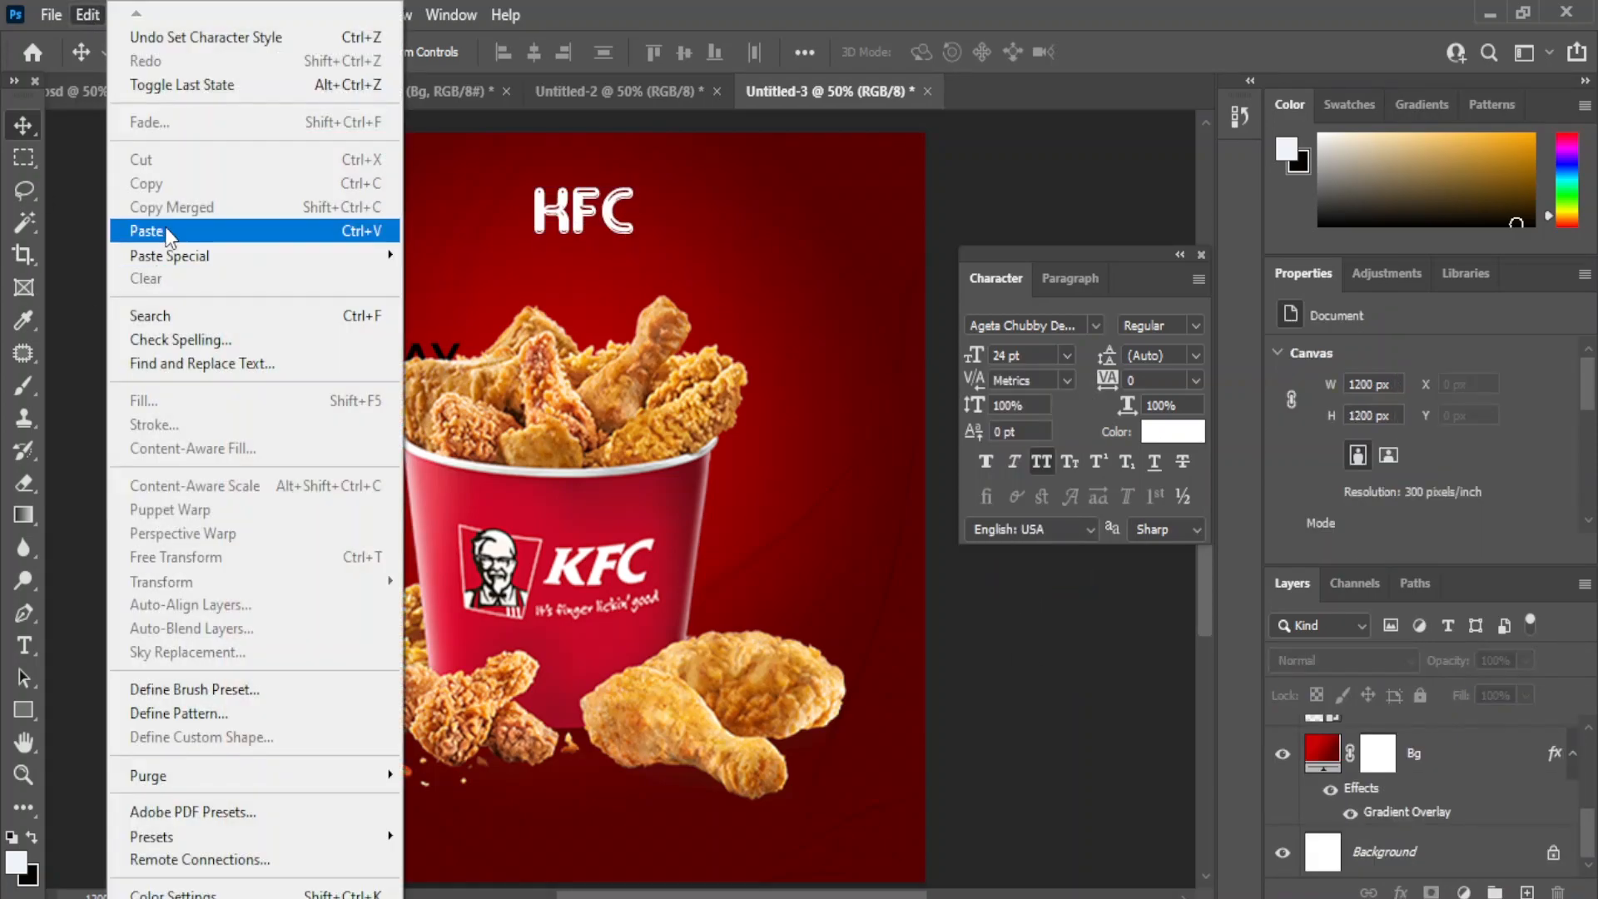
left_click(168, 234)
left_click_drag(584, 510, 607, 283)
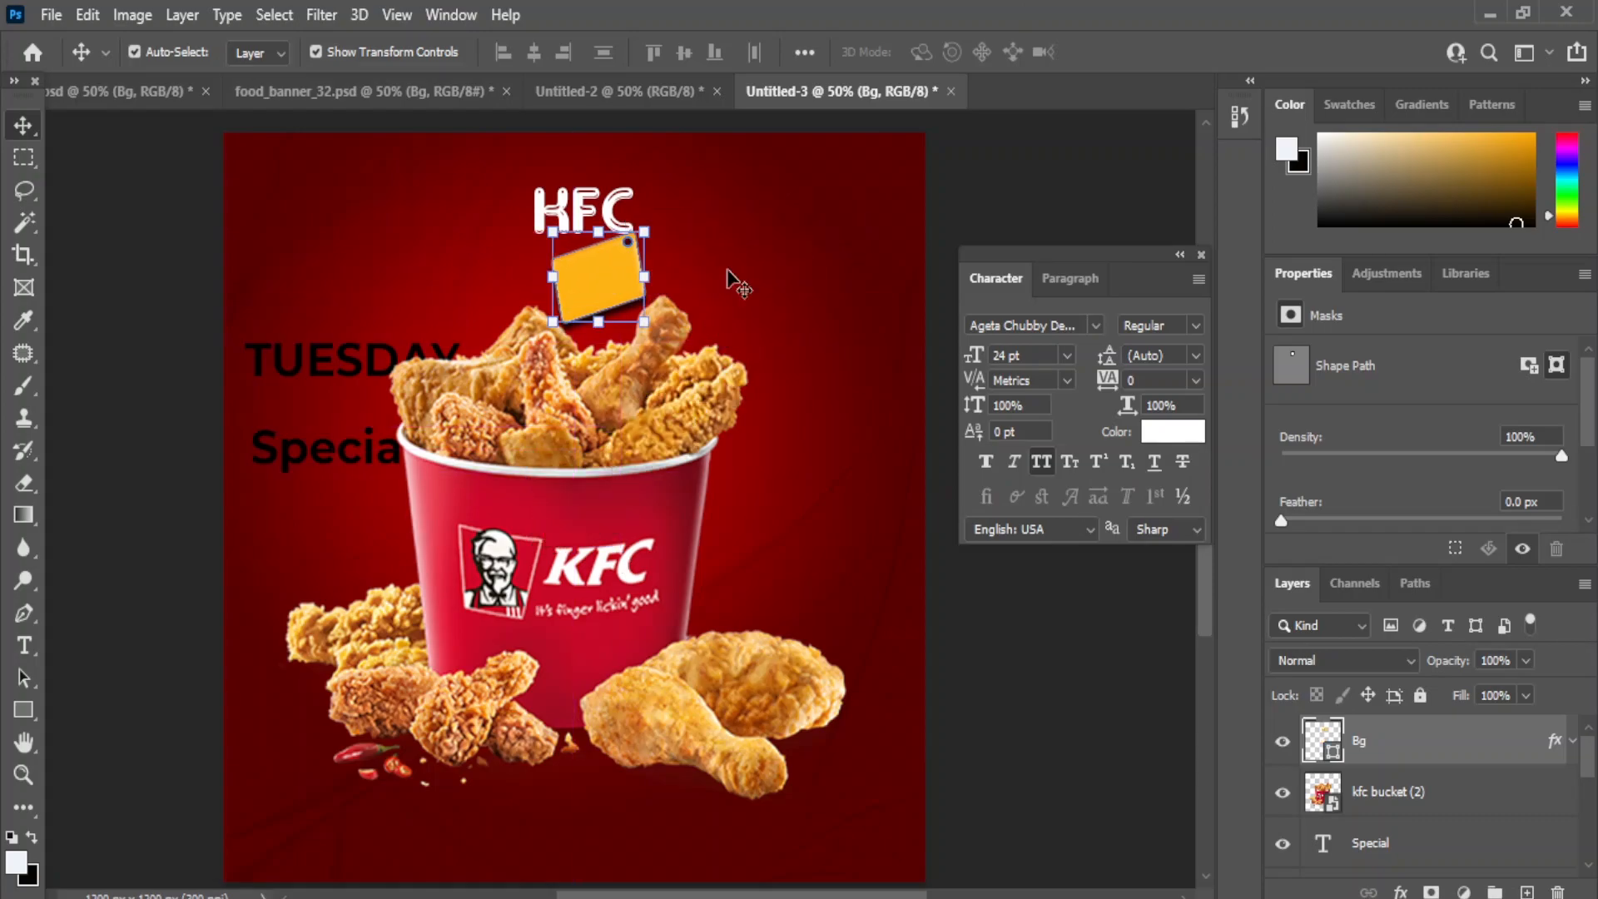
Scale down the chicken bucket image and place it in the lower centre of the banner, below the tag.
left_click(866, 354)
left_click_drag(886, 301, 802, 292)
left_click_drag(488, 628, 547, 623)
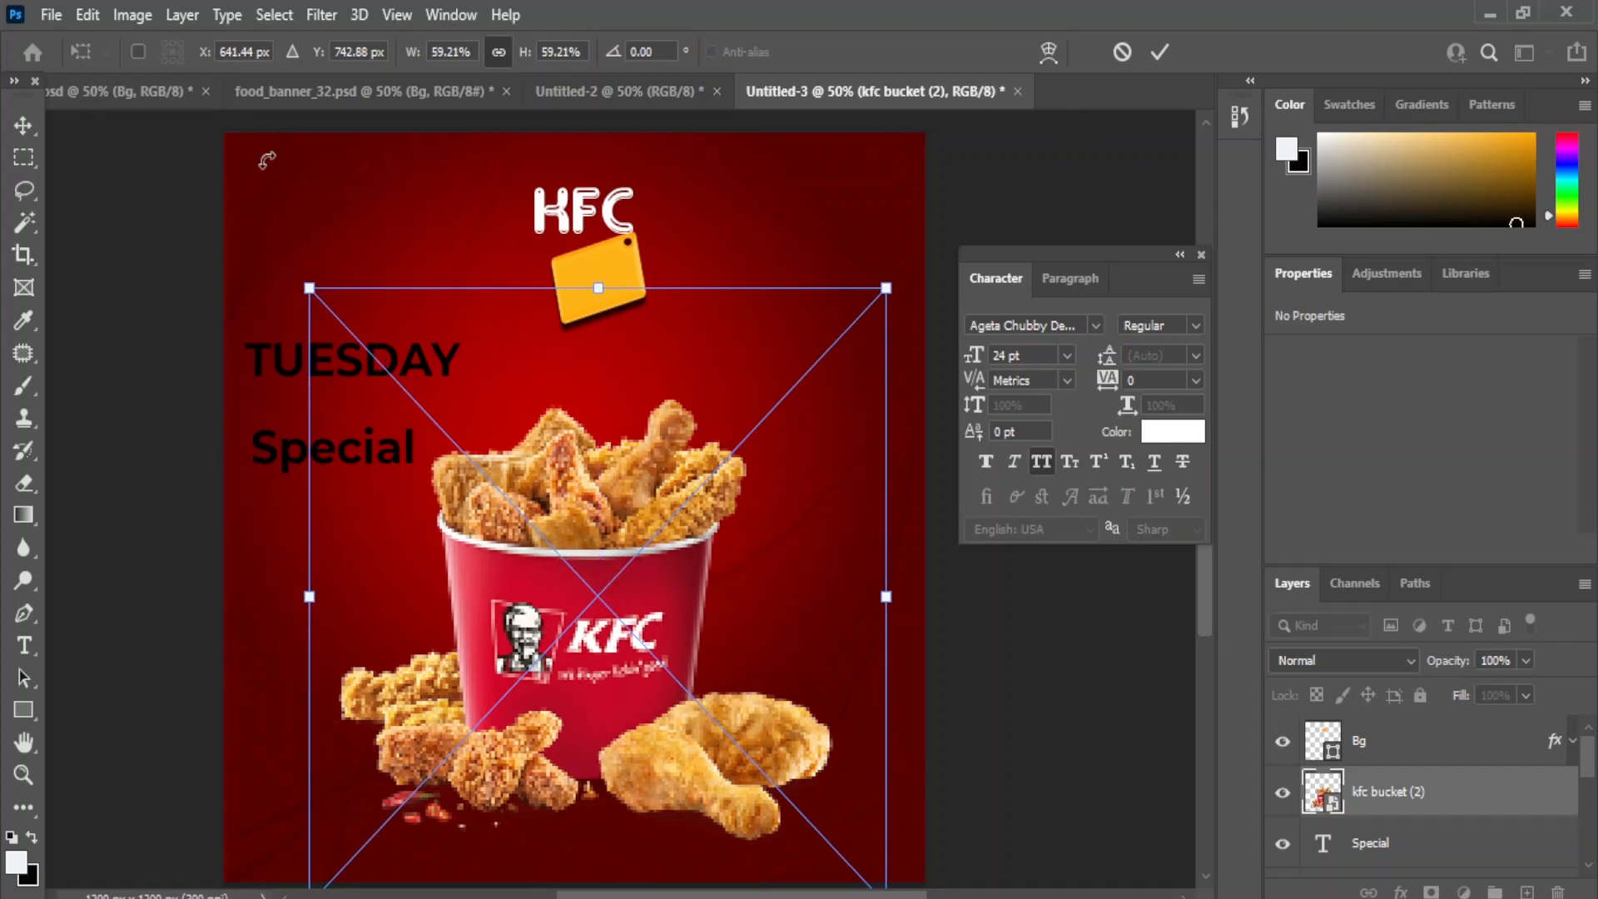
scroll(1415, 791, "down", 3)
left_click(1449, 849)
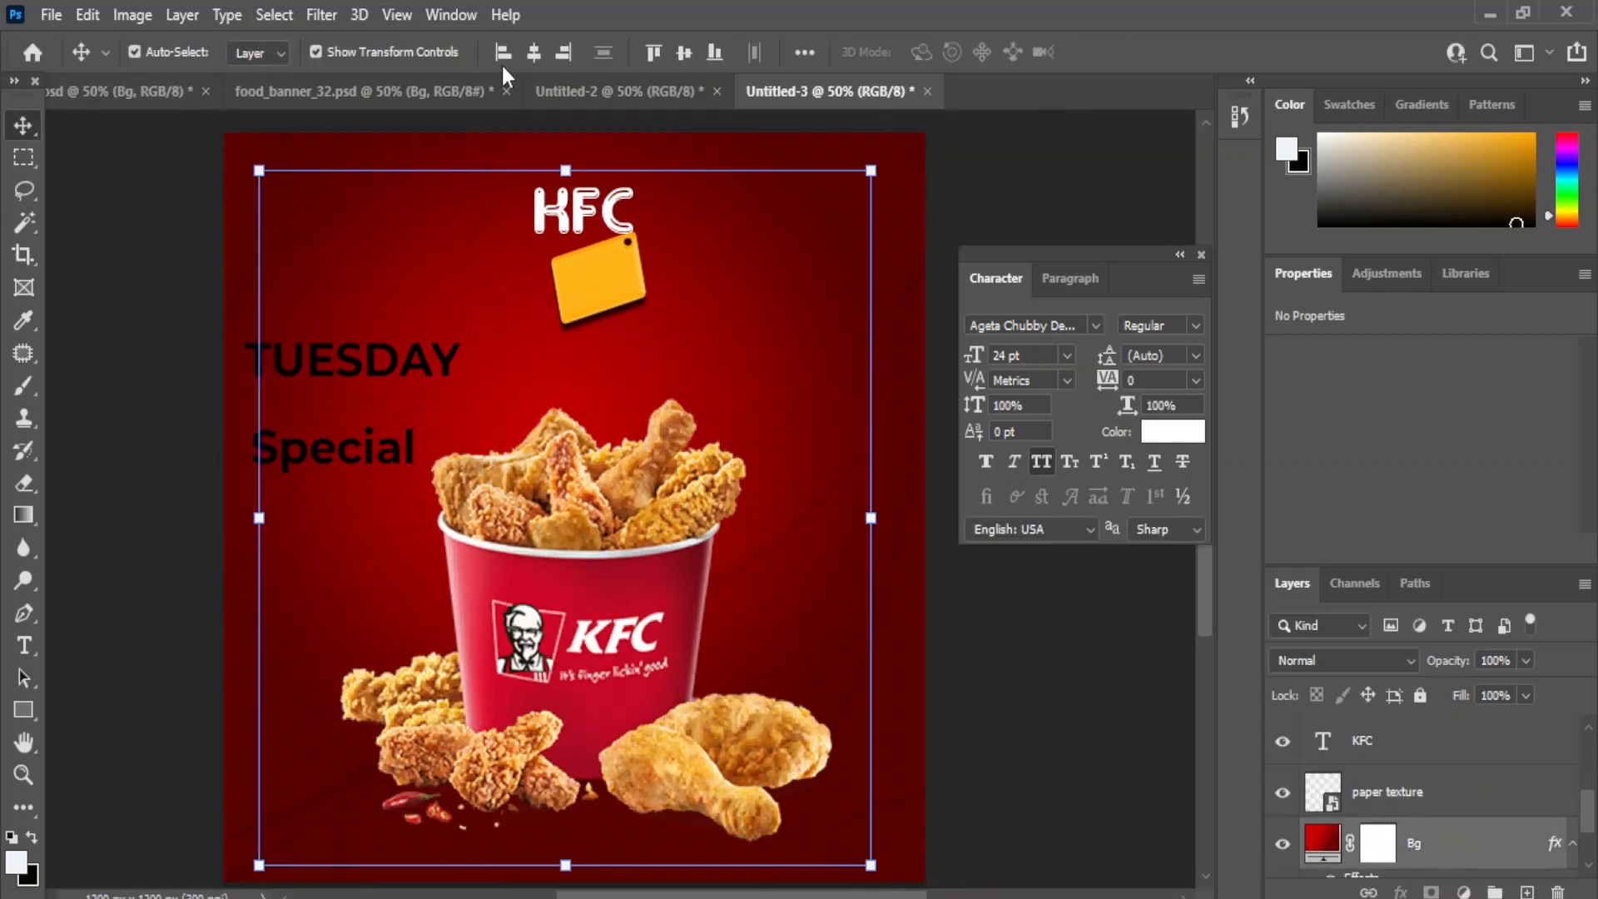
left_click(1029, 714)
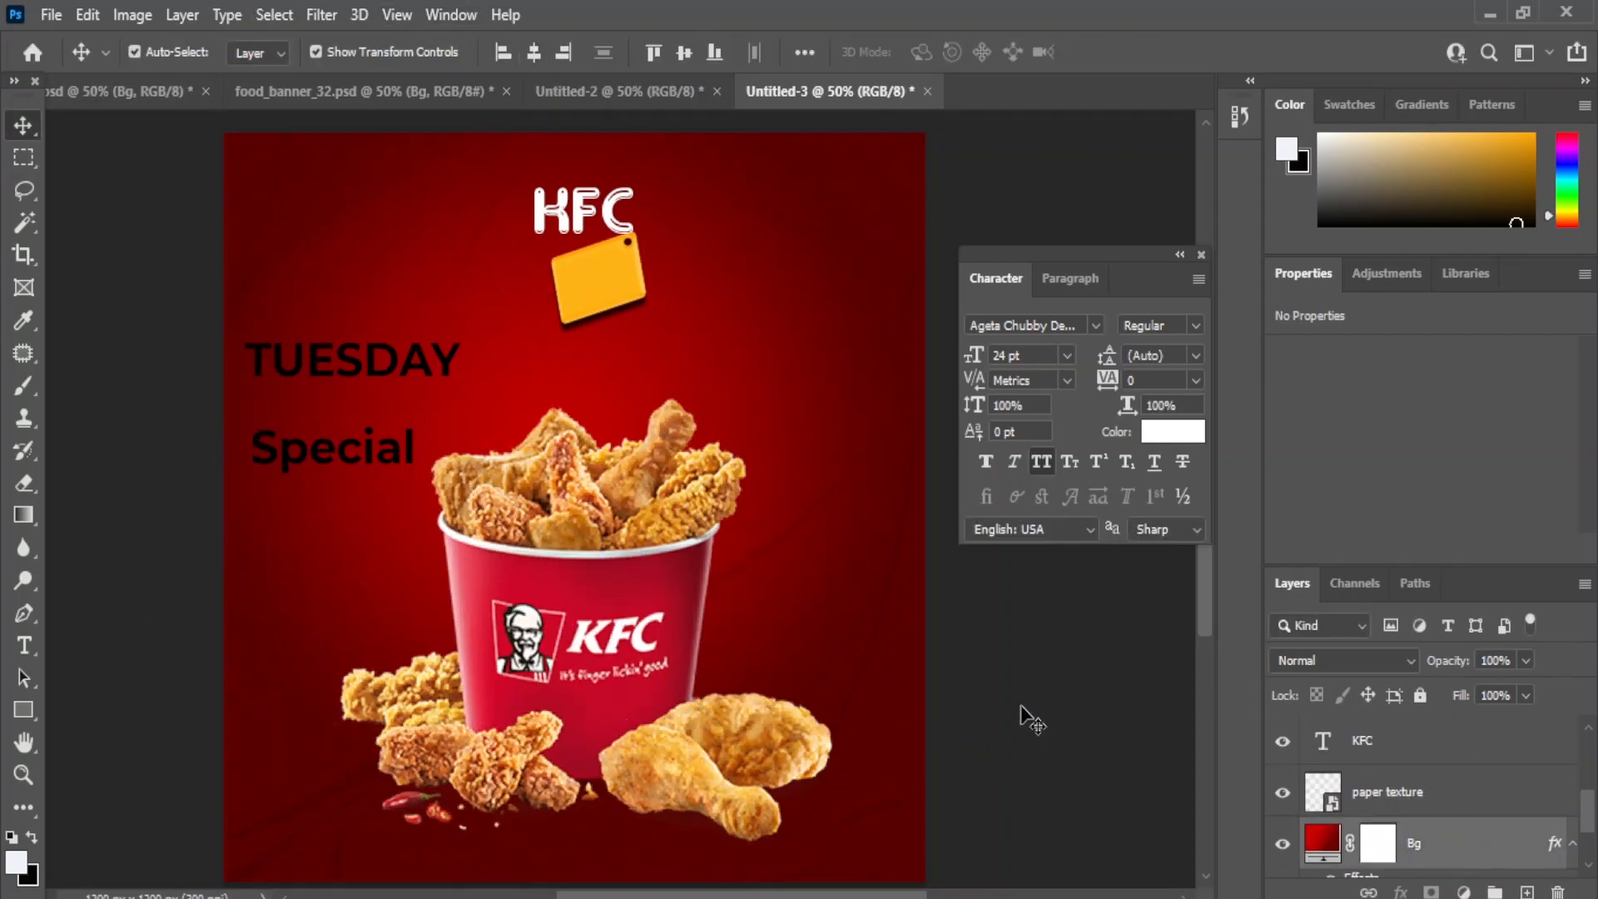
left_click(596, 208)
left_click(1095, 324)
scroll(1248, 441, "down", 2)
scroll(1289, 575, "down", 3)
scroll(1271, 466, "up", 2)
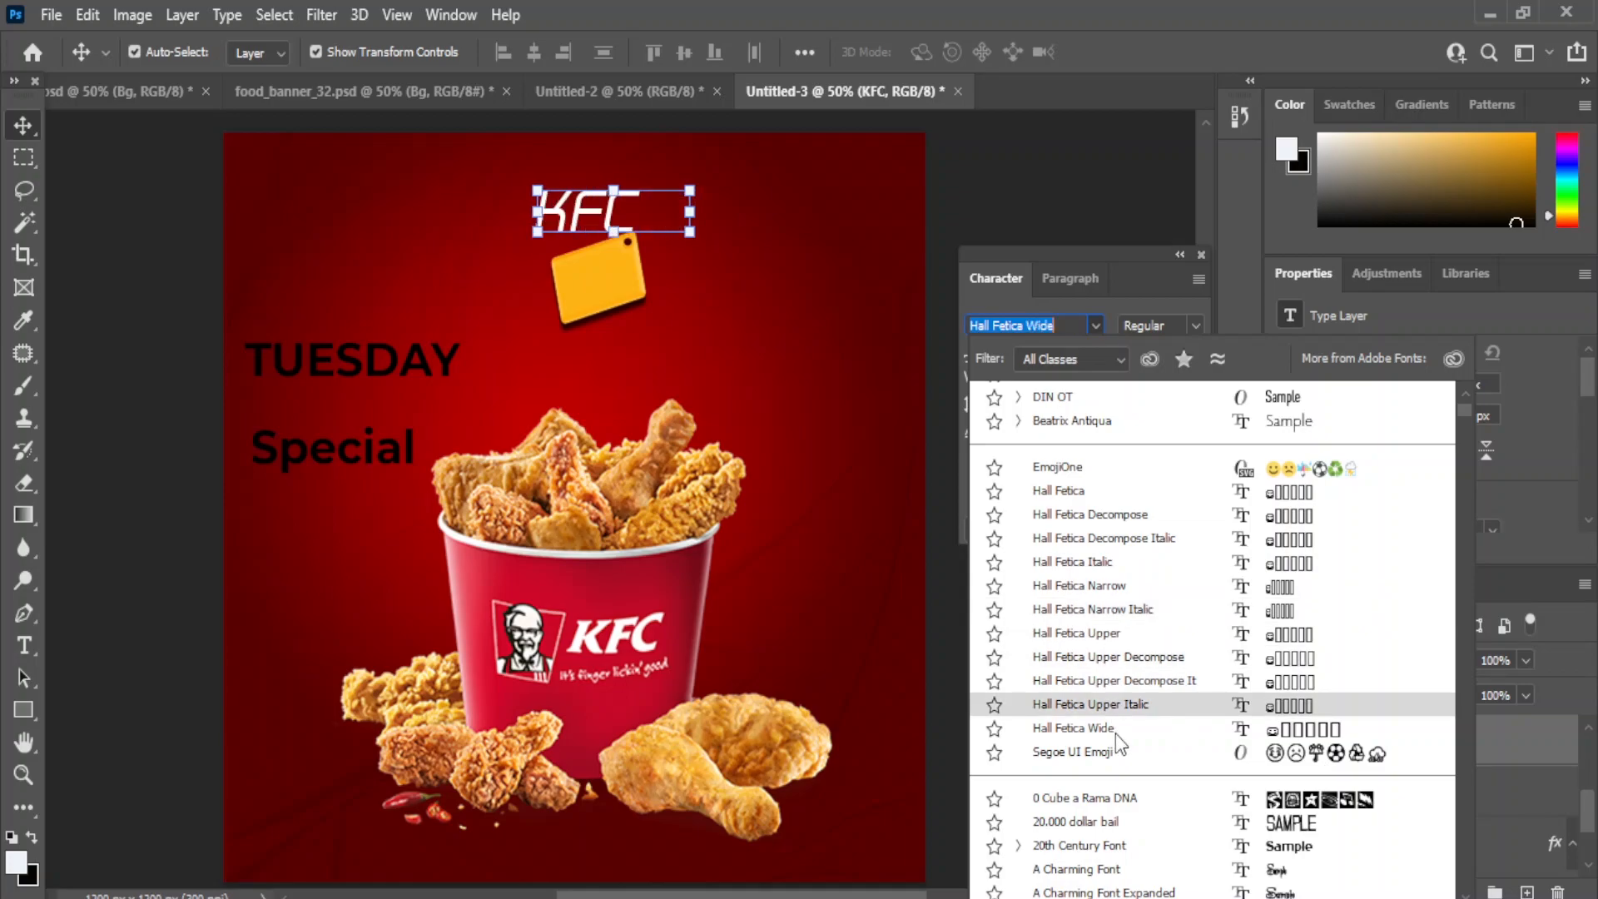
scroll(1282, 758, "down", 5)
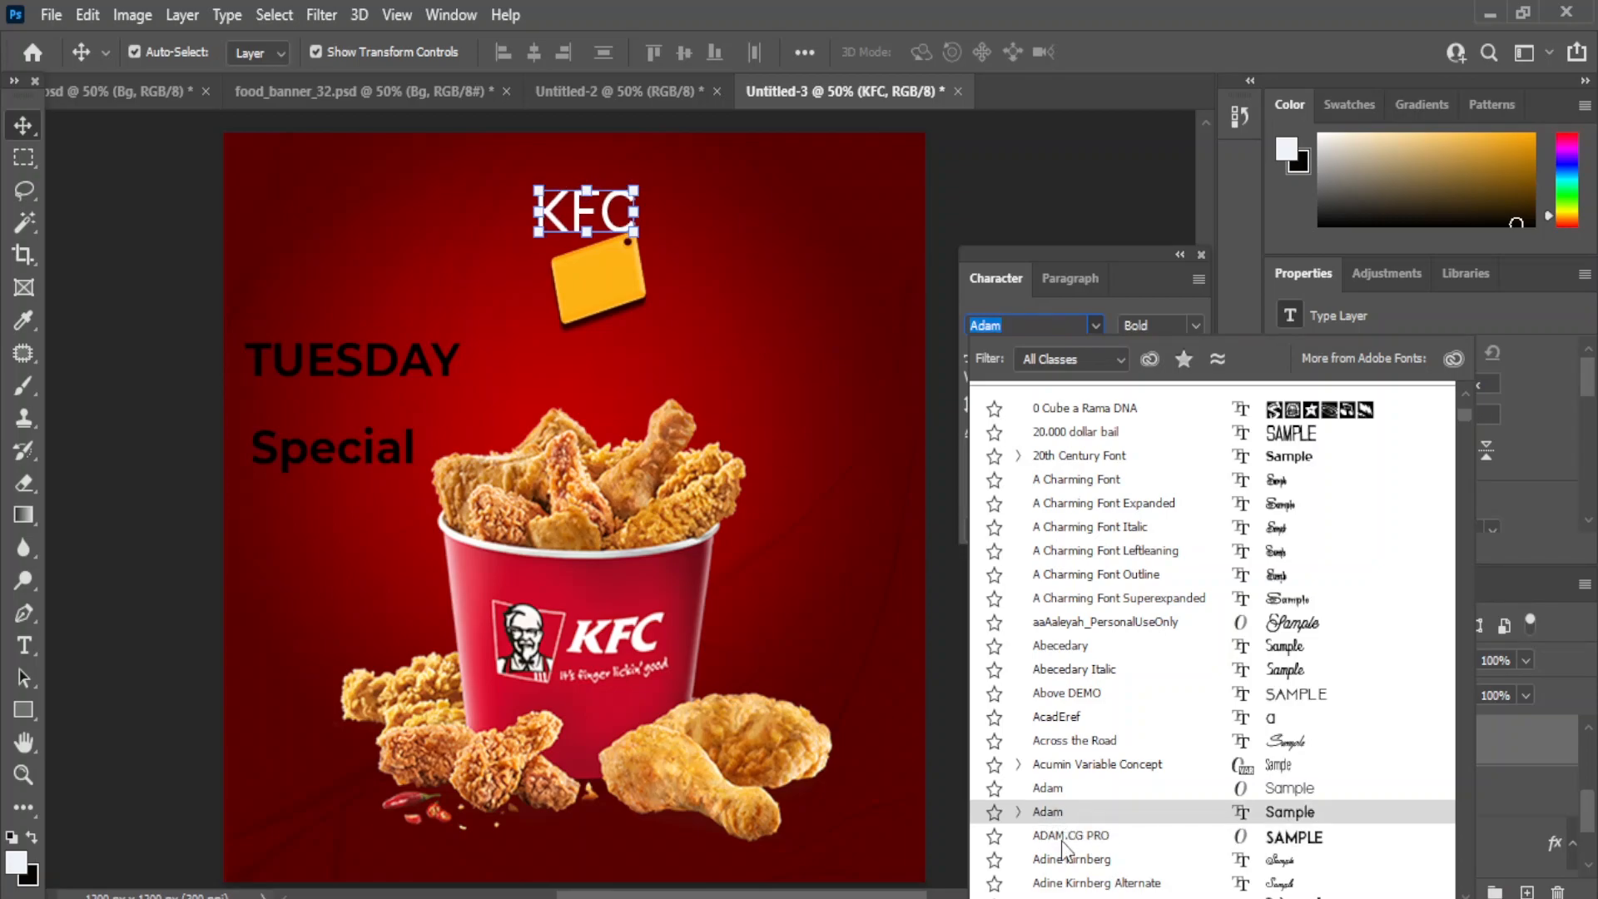
scroll(1045, 832, "down", 1)
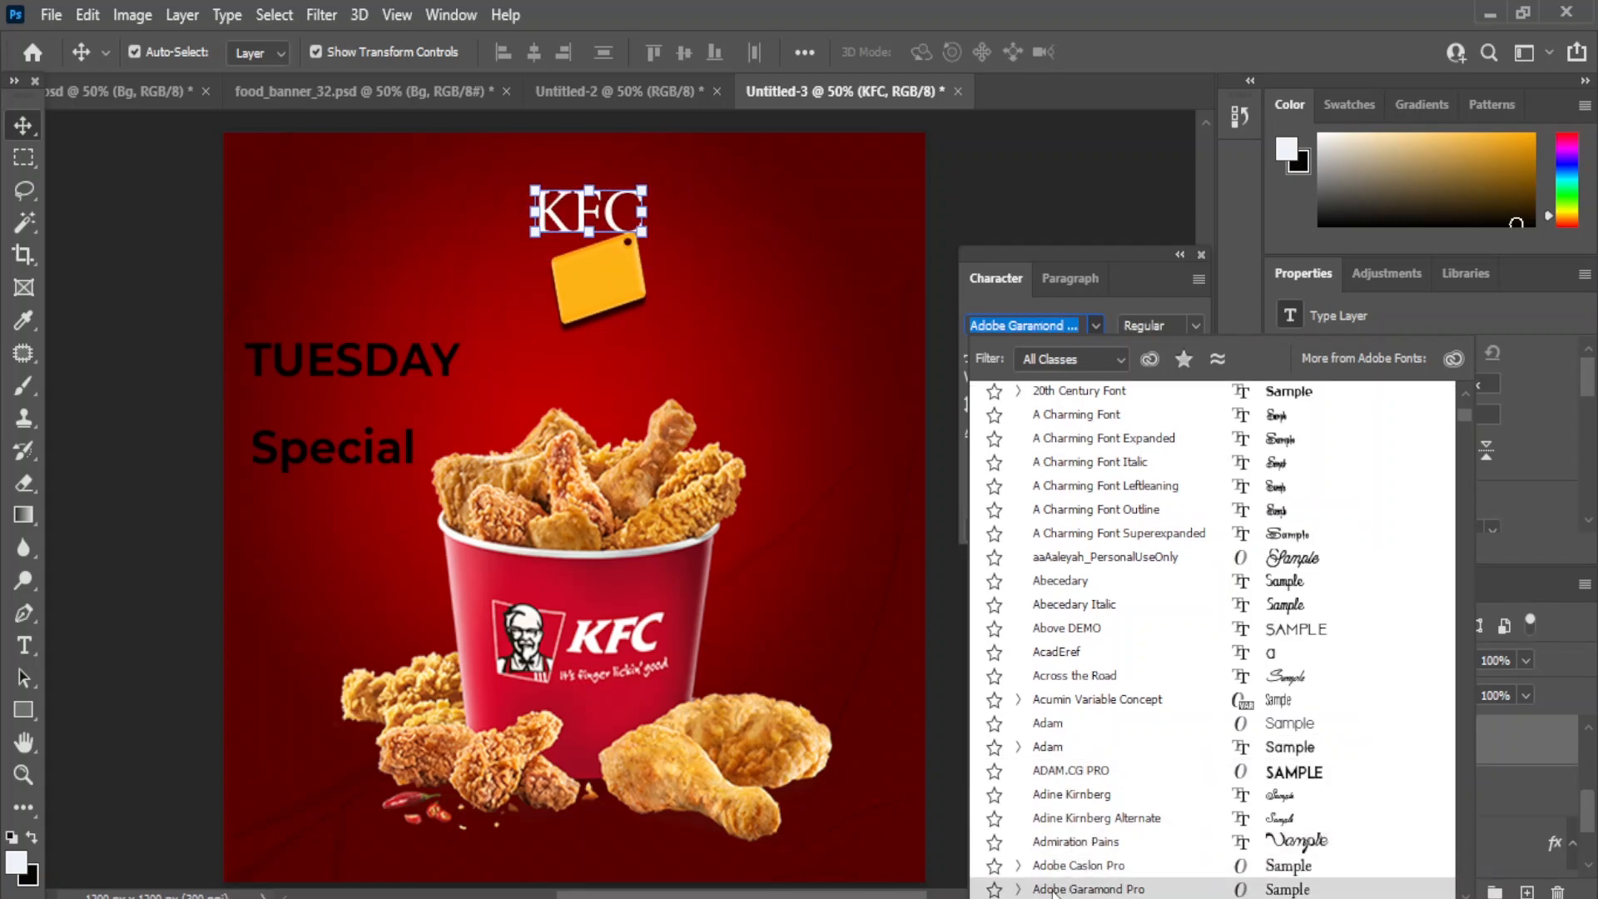
key("Escape")
Stretch the orange tag shape to about 425 px wide and flatten its slant slightly, below the KFC text.
left_click_drag(613, 273, 749, 308)
left_click_drag(626, 358, 591, 322)
left_click_drag(717, 296, 747, 296)
left_click_drag(615, 321, 606, 321)
key("Return")
left_click(1107, 708)
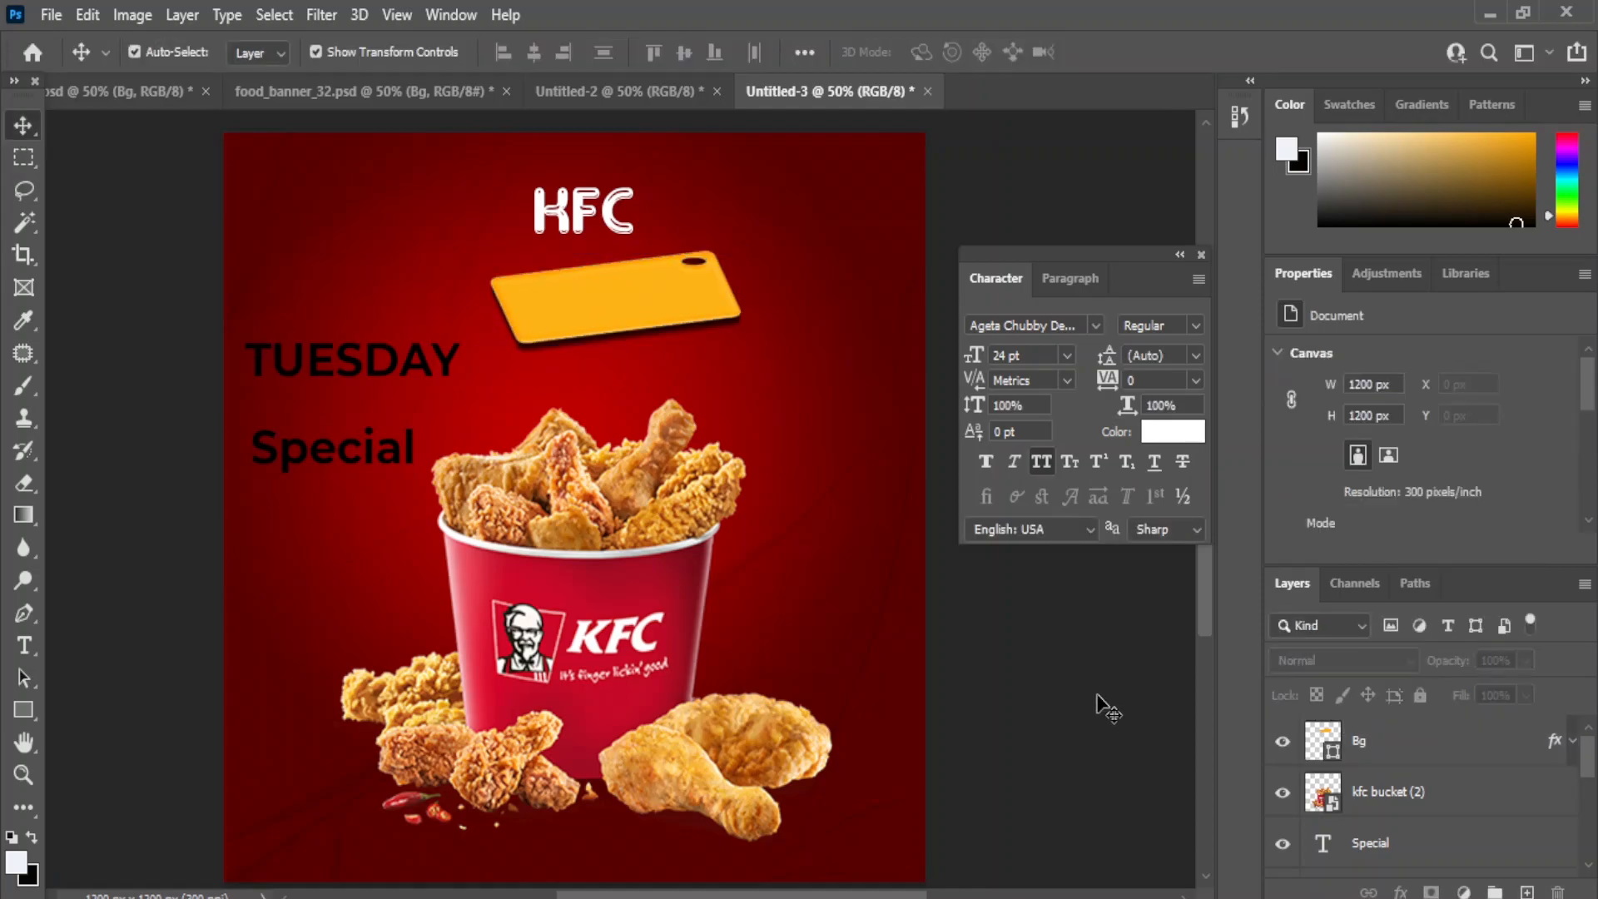
Bring the TUESDAY text layer above the tag layer and place the text over the orange tag.
left_click_drag(333, 375, 470, 294)
left_click_drag(1374, 843, 1361, 625)
scroll(1381, 856, "down", 1)
left_click_drag(1381, 856, 1370, 731)
left_click_drag(434, 293, 562, 316)
Rotate the TUESDAY text to -8.81° to follow the tag's slant and shift it up onto the tag.
left_click(734, 345)
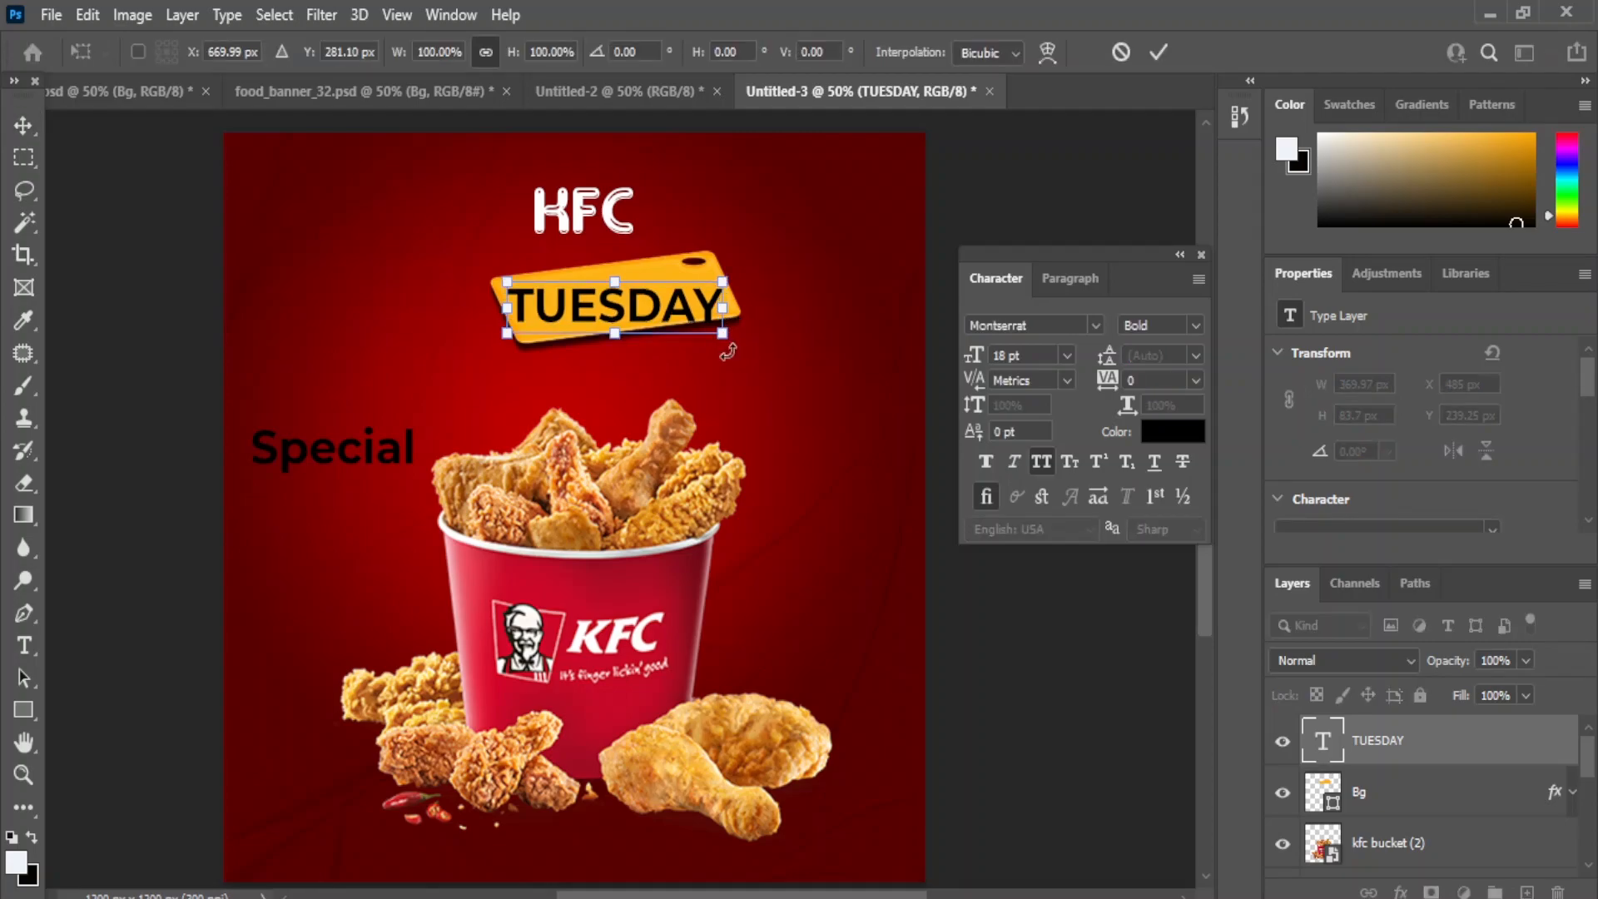
mouse_move(732, 350)
left_mouse_down()
mouse_move(776, 301)
mouse_move(733, 326)
left_mouse_up()
key("Return")
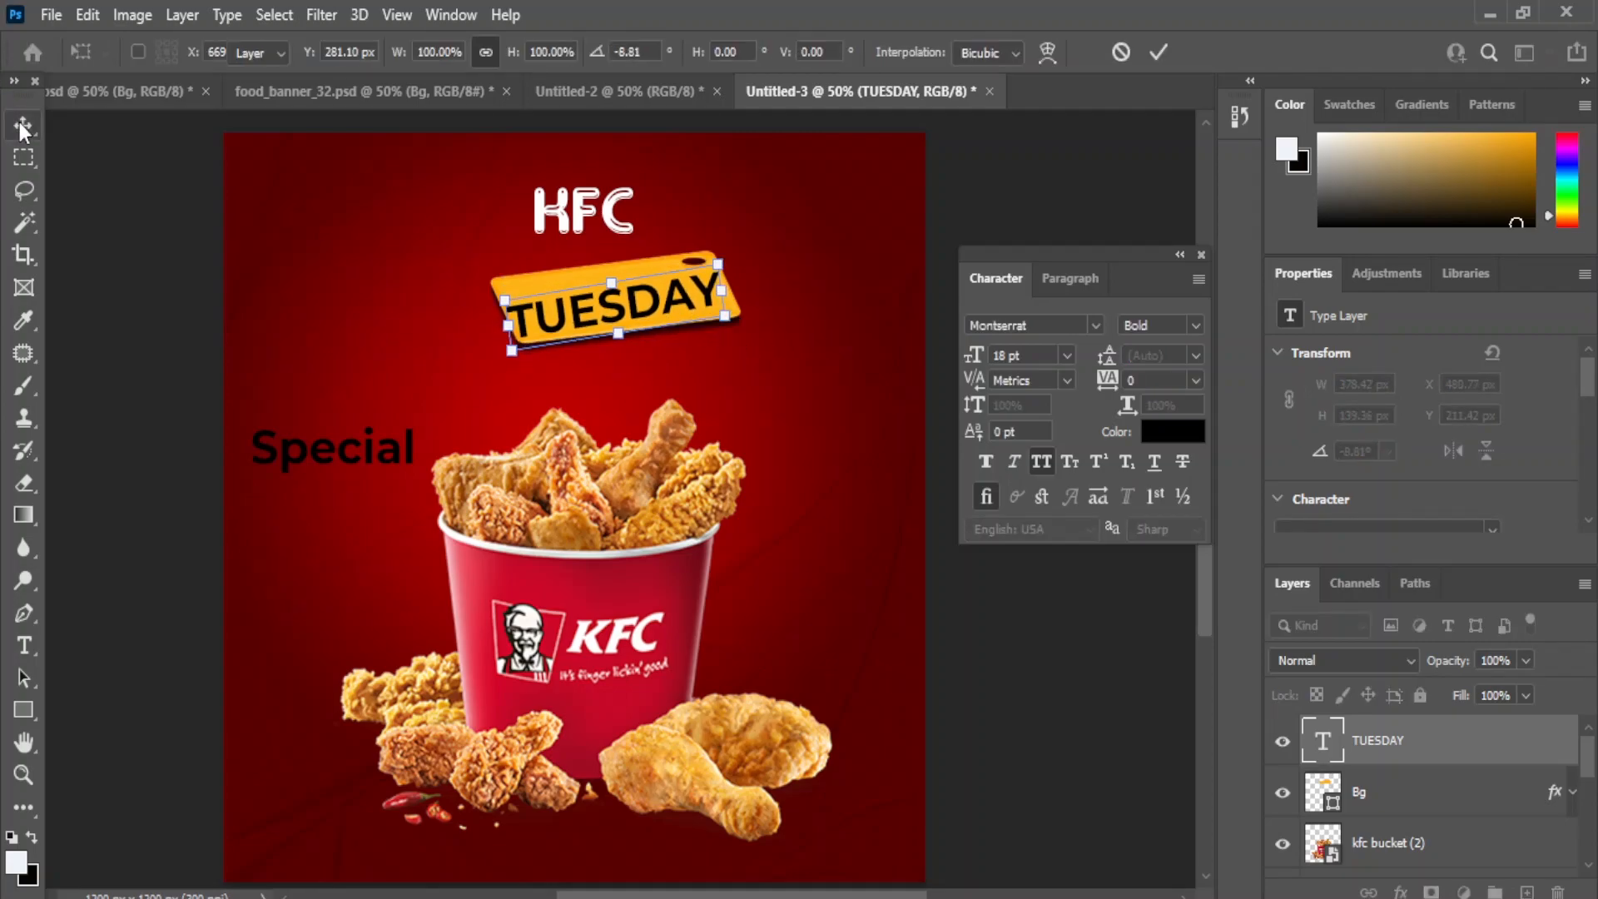
left_click_drag(616, 306, 617, 297)
Set the size of the TUESDAY text to 16 pt.
left_click(1068, 355)
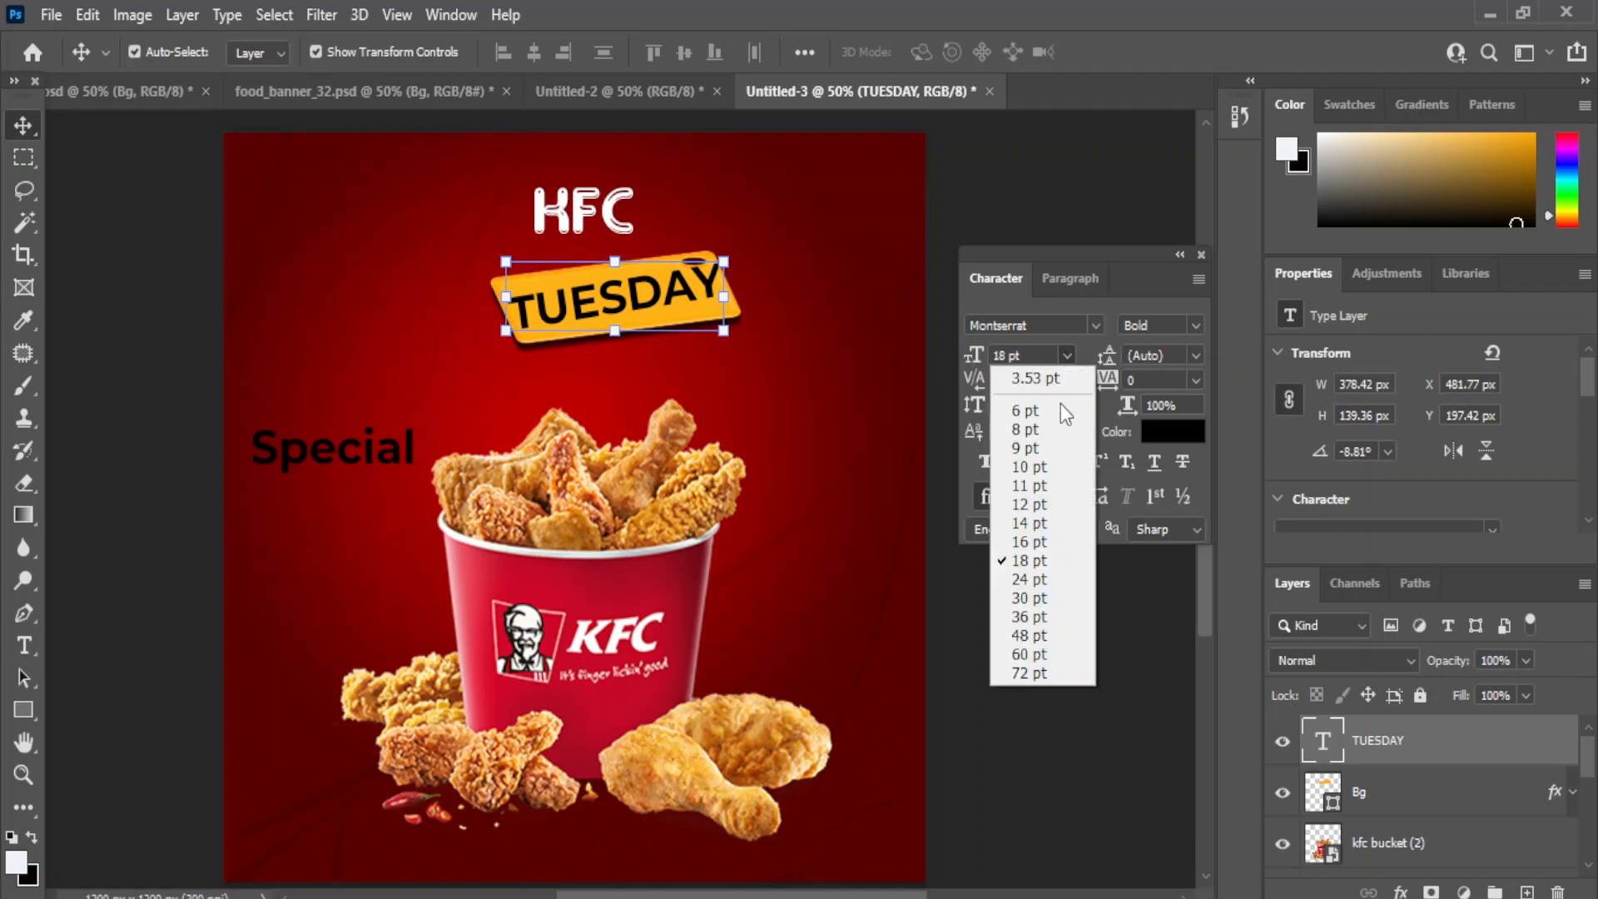
left_click_drag(1008, 357, 985, 355)
type("1")
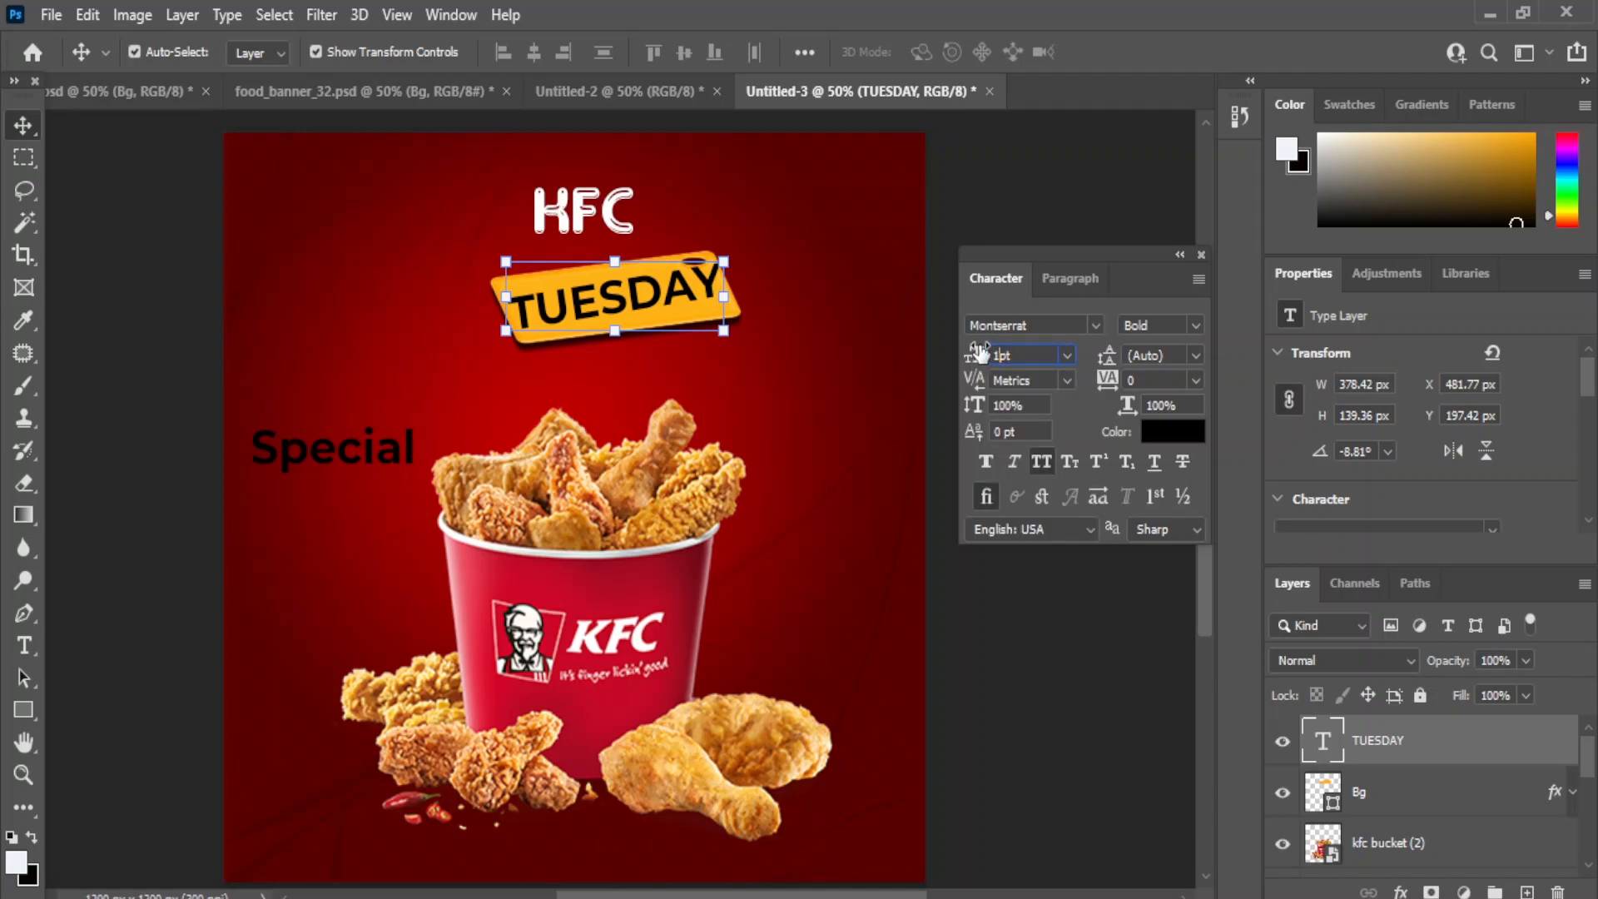
type("6")
key("Return")
Centre the TUESDAY text vertically on the orange tag and recolour the text dark red.
left_click_drag(636, 299, 635, 297)
left_click(1354, 800, "shift")
left_click(684, 51)
left_click(639, 308)
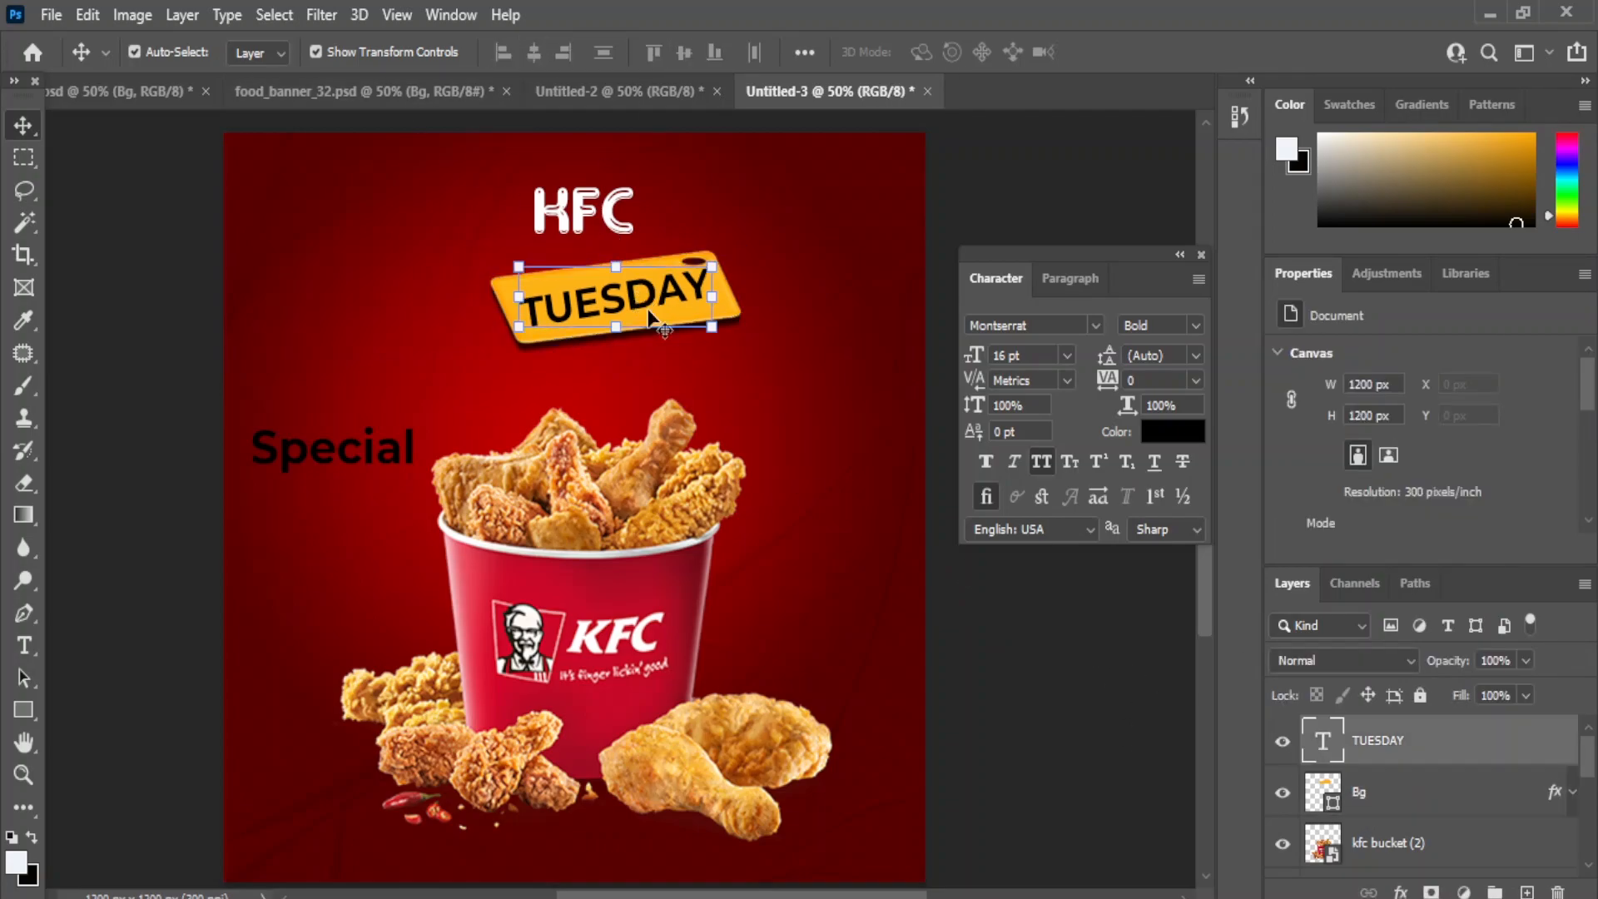
left_click(1326, 748)
double_click(1325, 748)
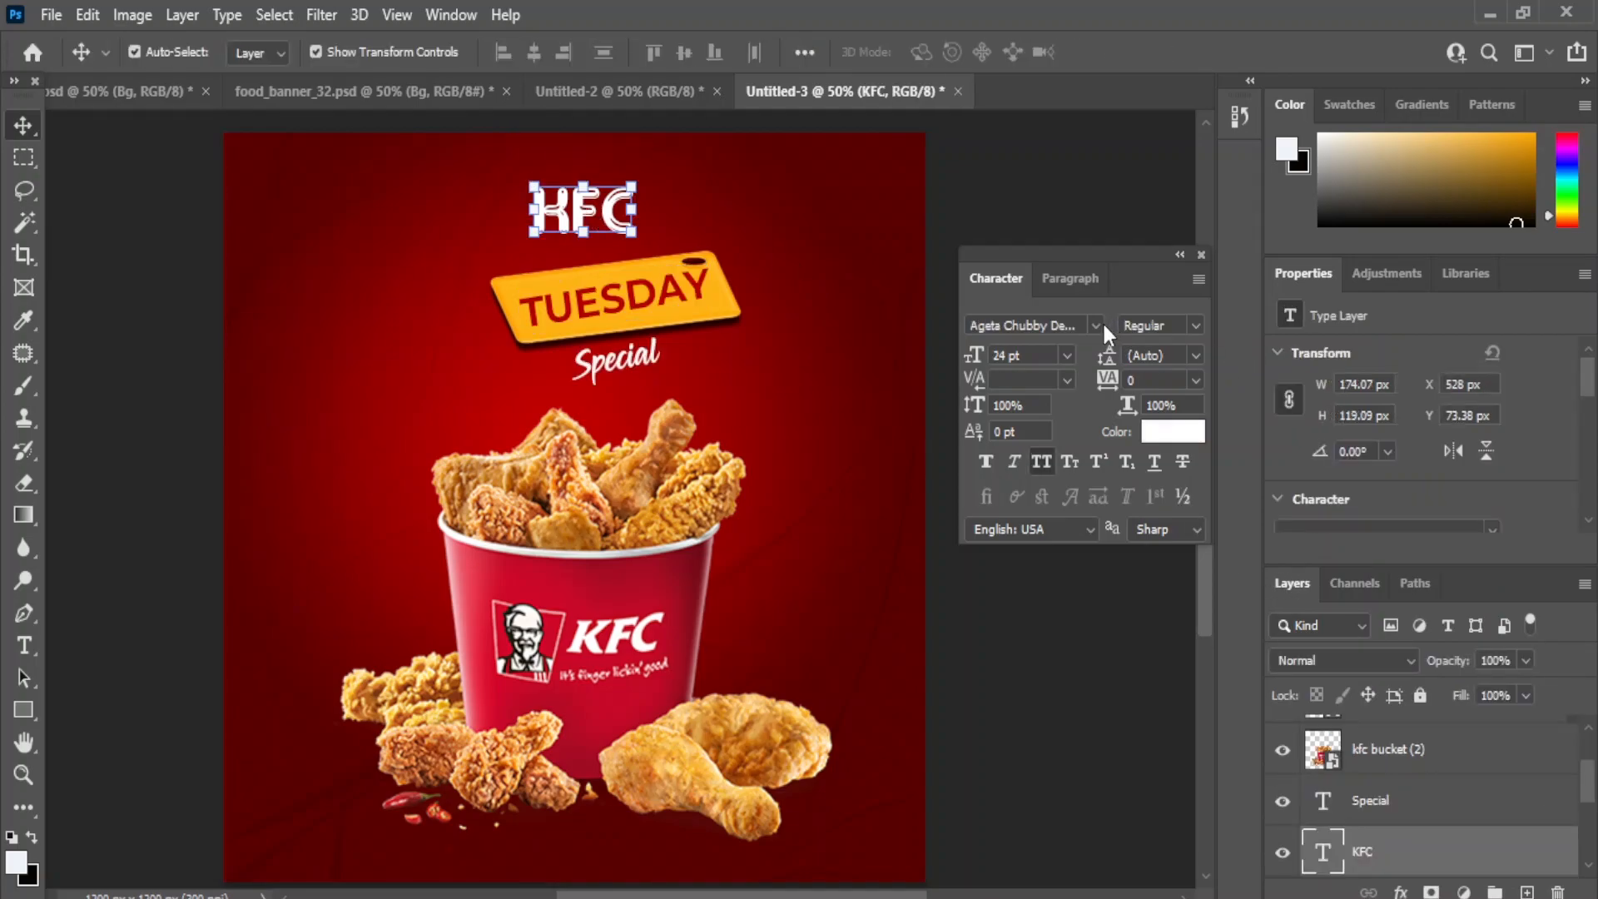
Change the font of the KFC text to Friz Quadrata Bold and shift the text slightly down.
left_click(1093, 325)
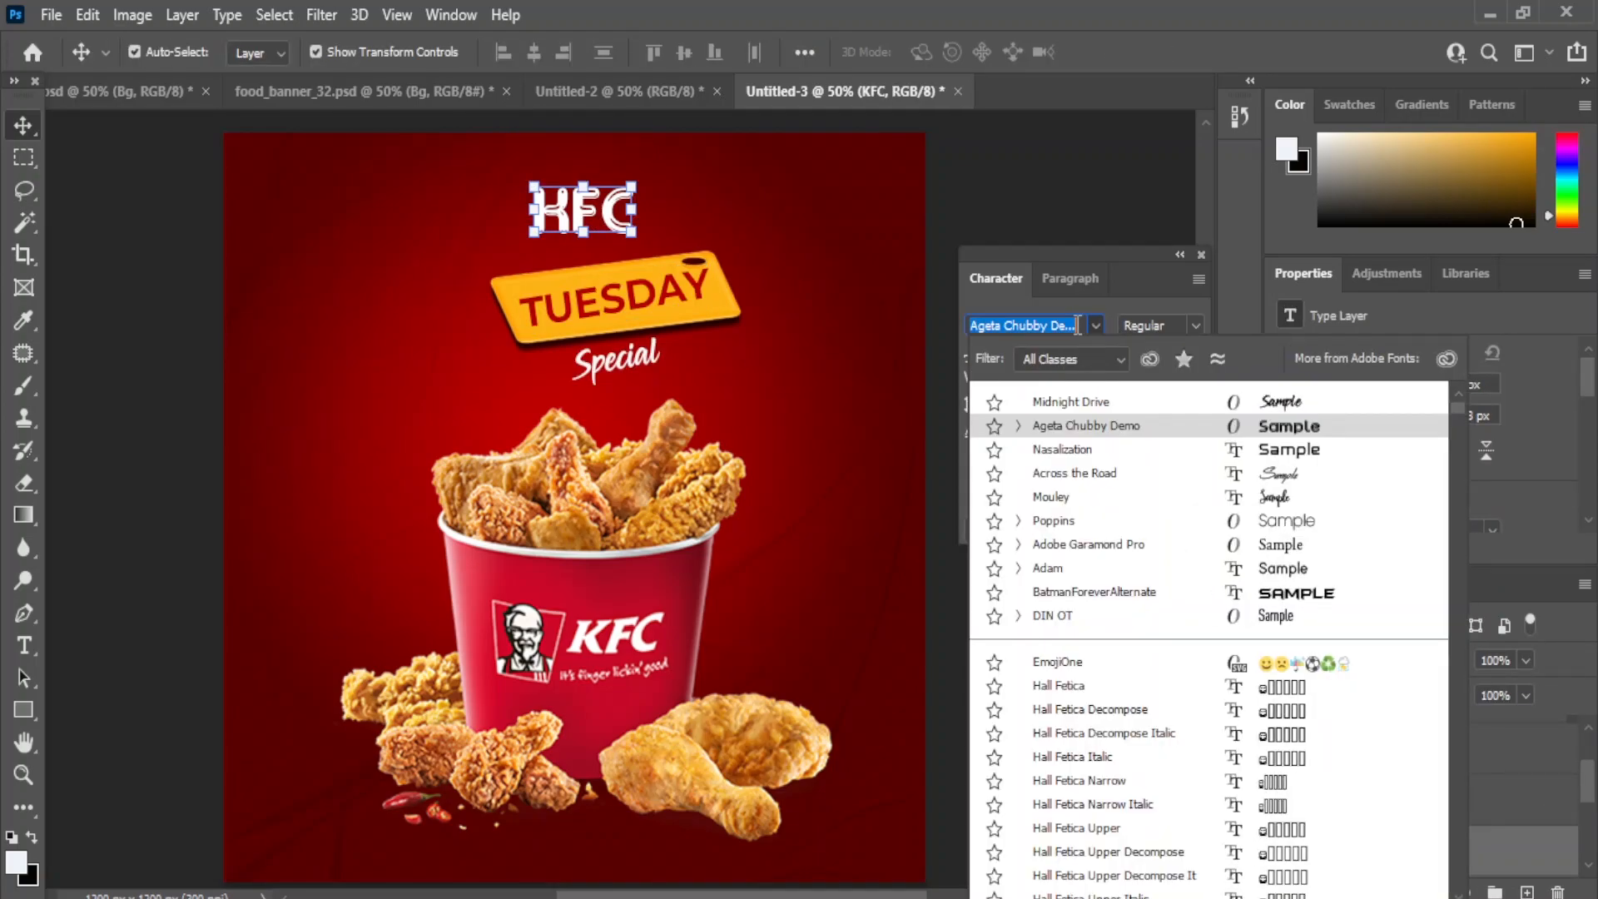
type("f")
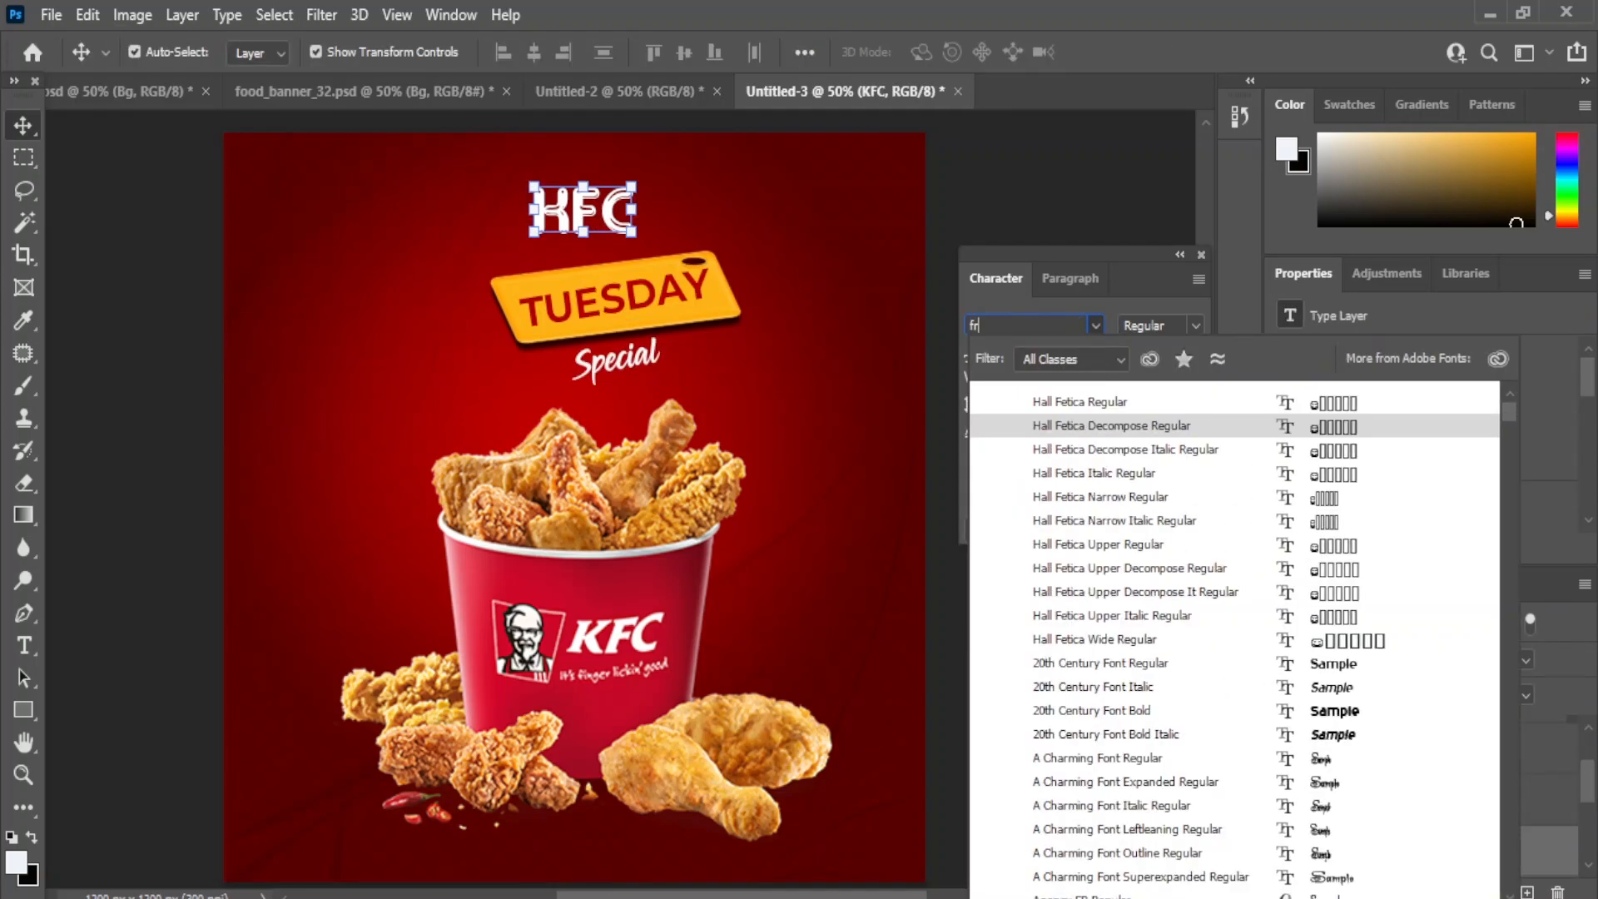
type("ri")
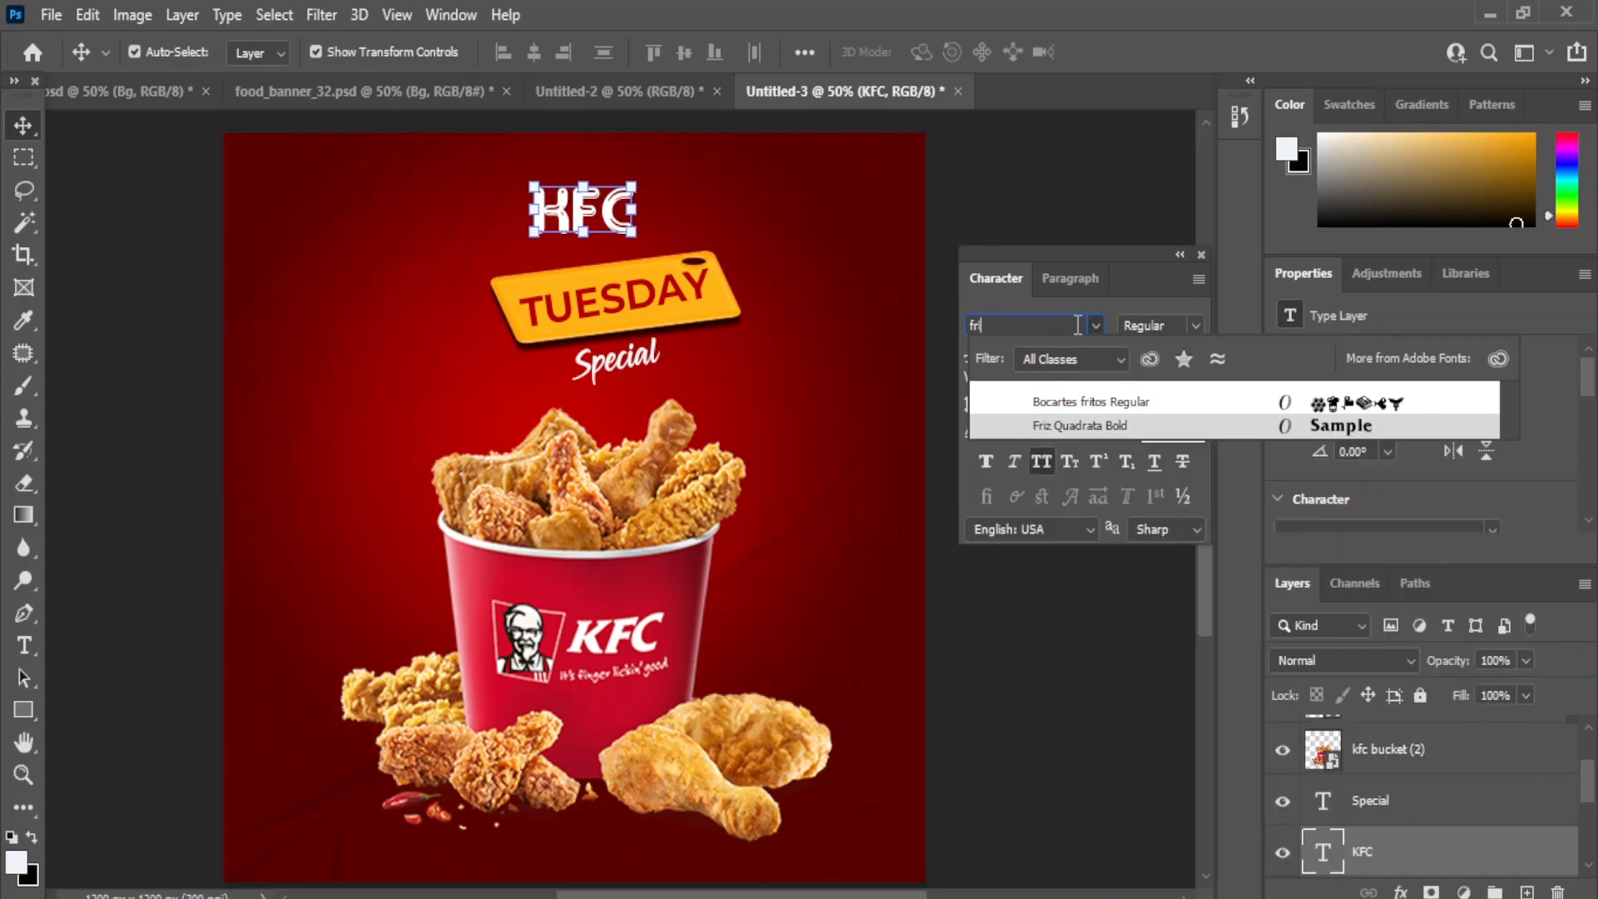
left_click(1074, 426)
left_click_drag(596, 208, 598, 218)
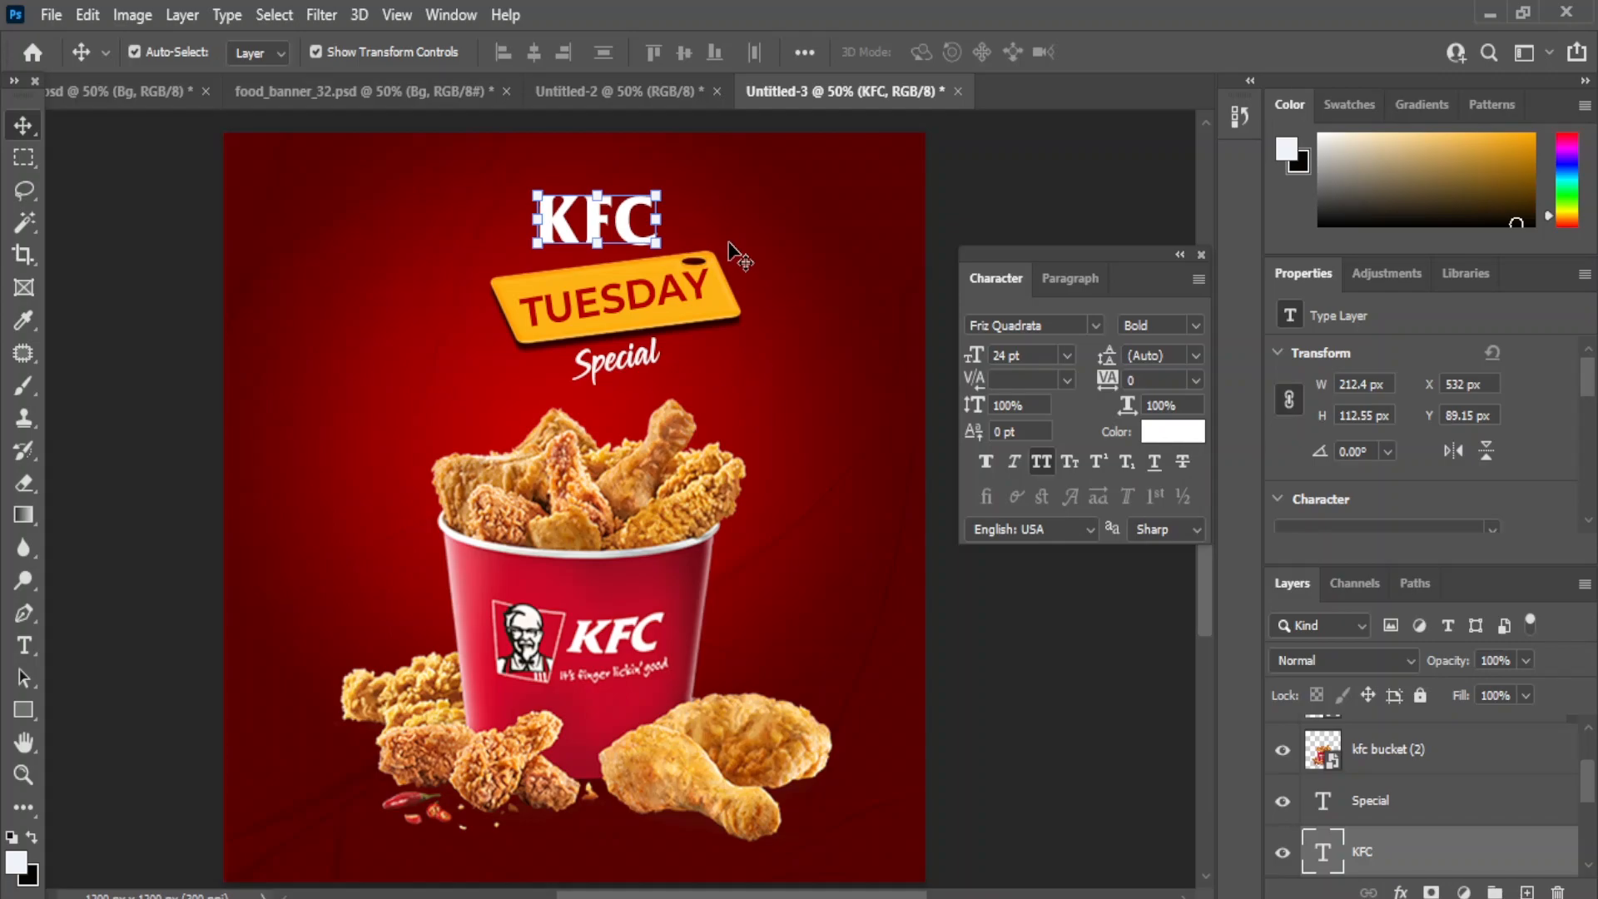
Set the size of the KFC text to 18 pt and move it down close to the tag.
left_click(1067, 356)
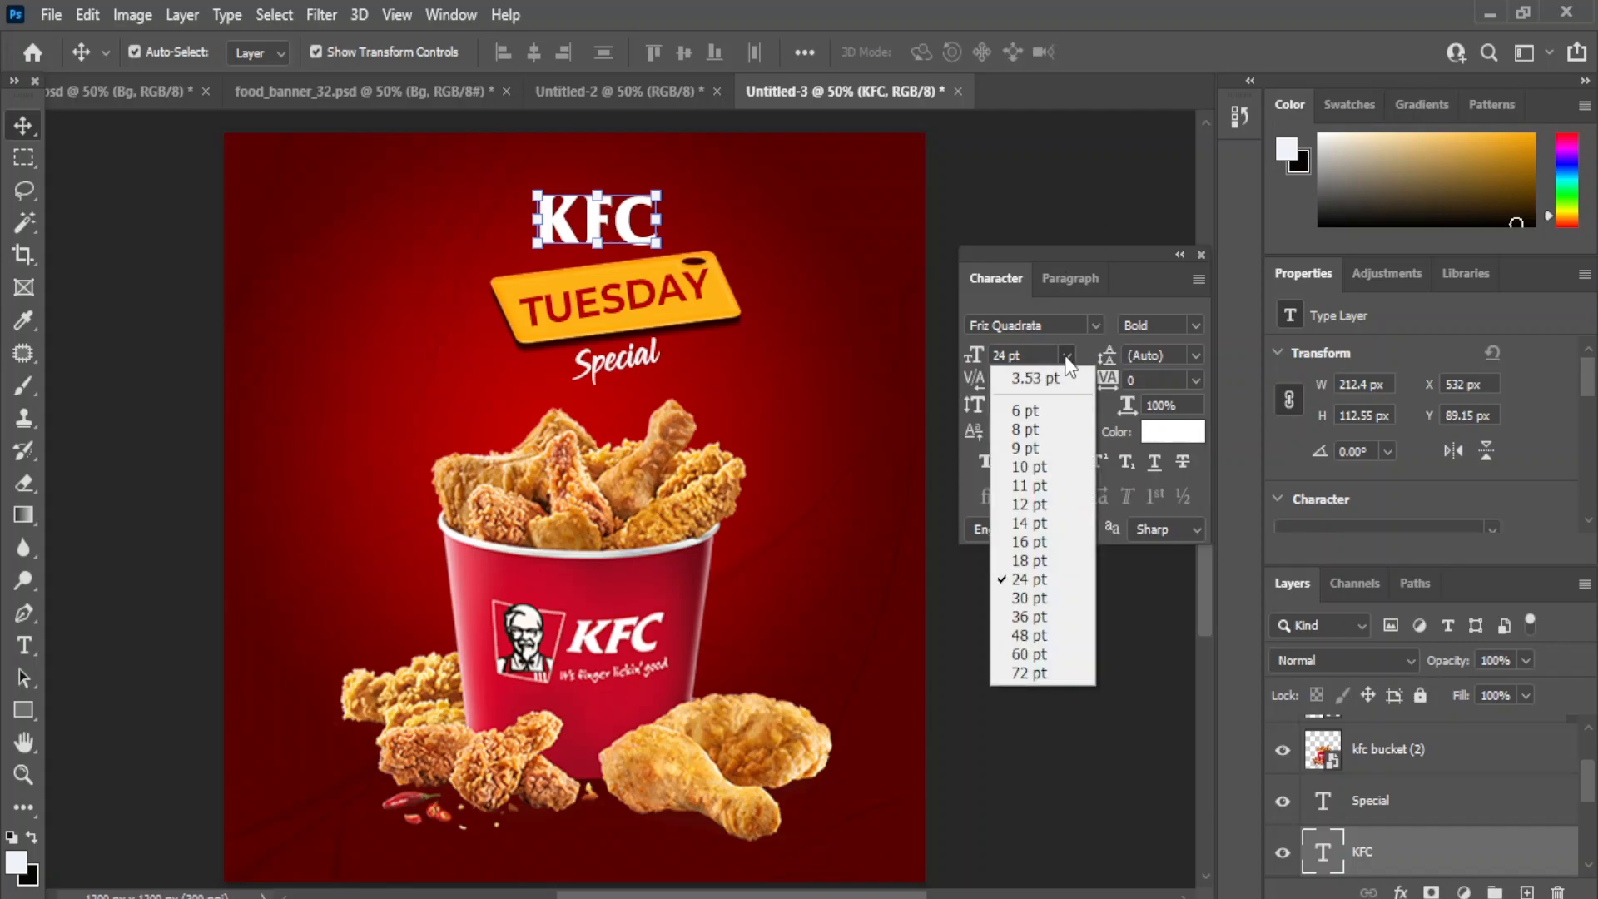
left_click(1055, 560)
left_click(964, 562)
left_click_drag(583, 227, 586, 238)
Rotate the KFC text to -10.78° and position it centred above the TUESDAY tag.
key("ctrl+t")
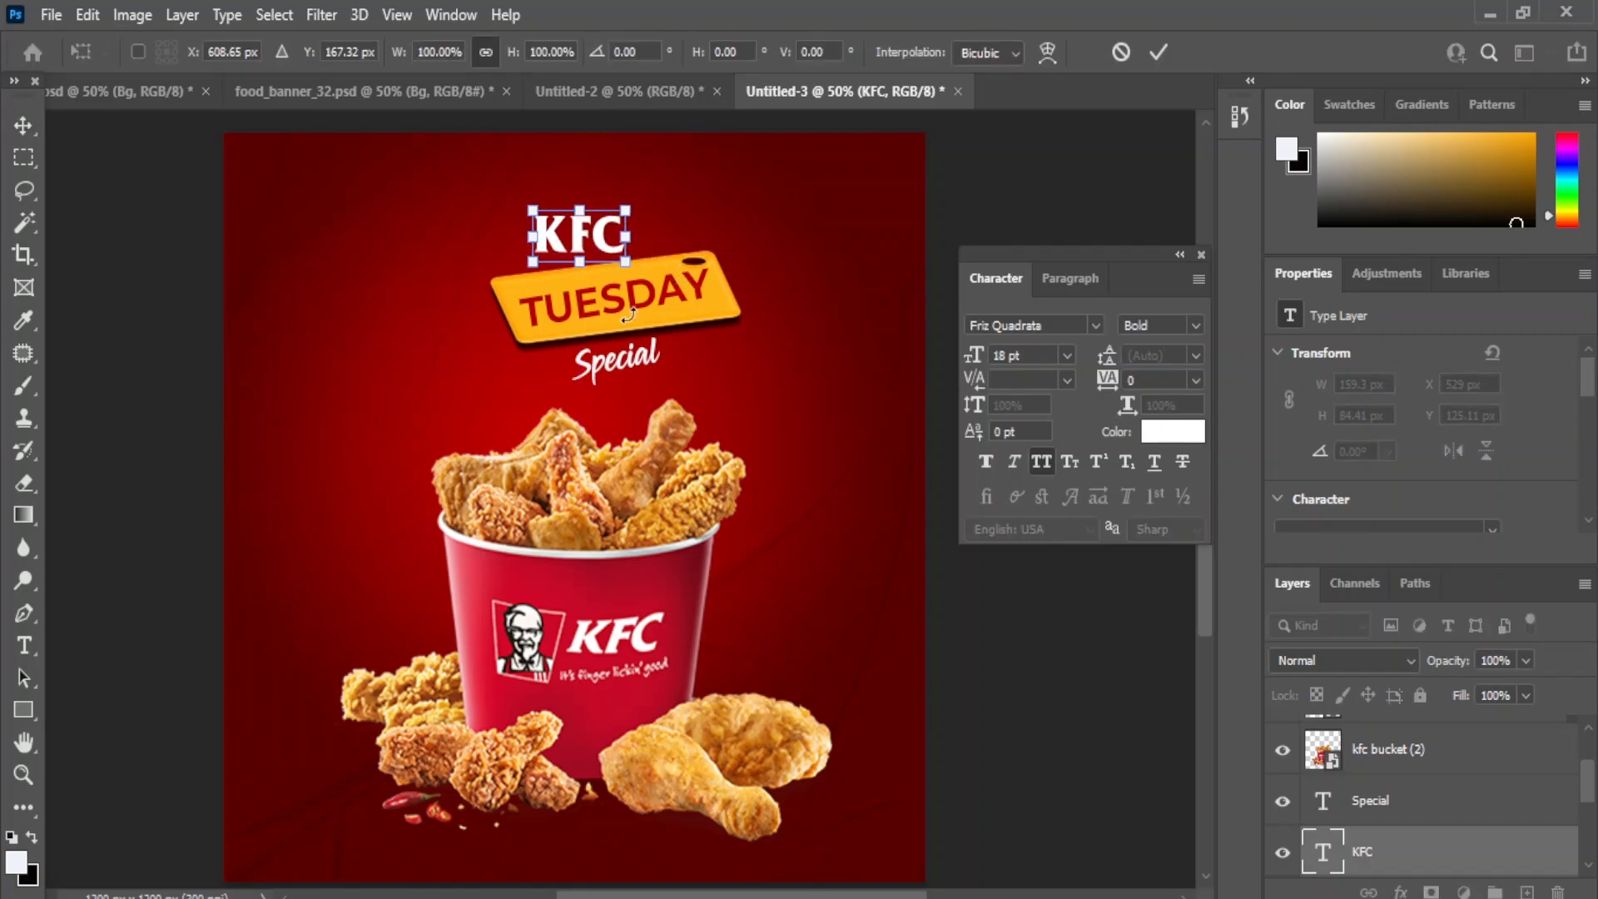
left_click(23, 125)
key("ctrl+t")
left_click_drag(643, 257, 640, 246)
key("Return")
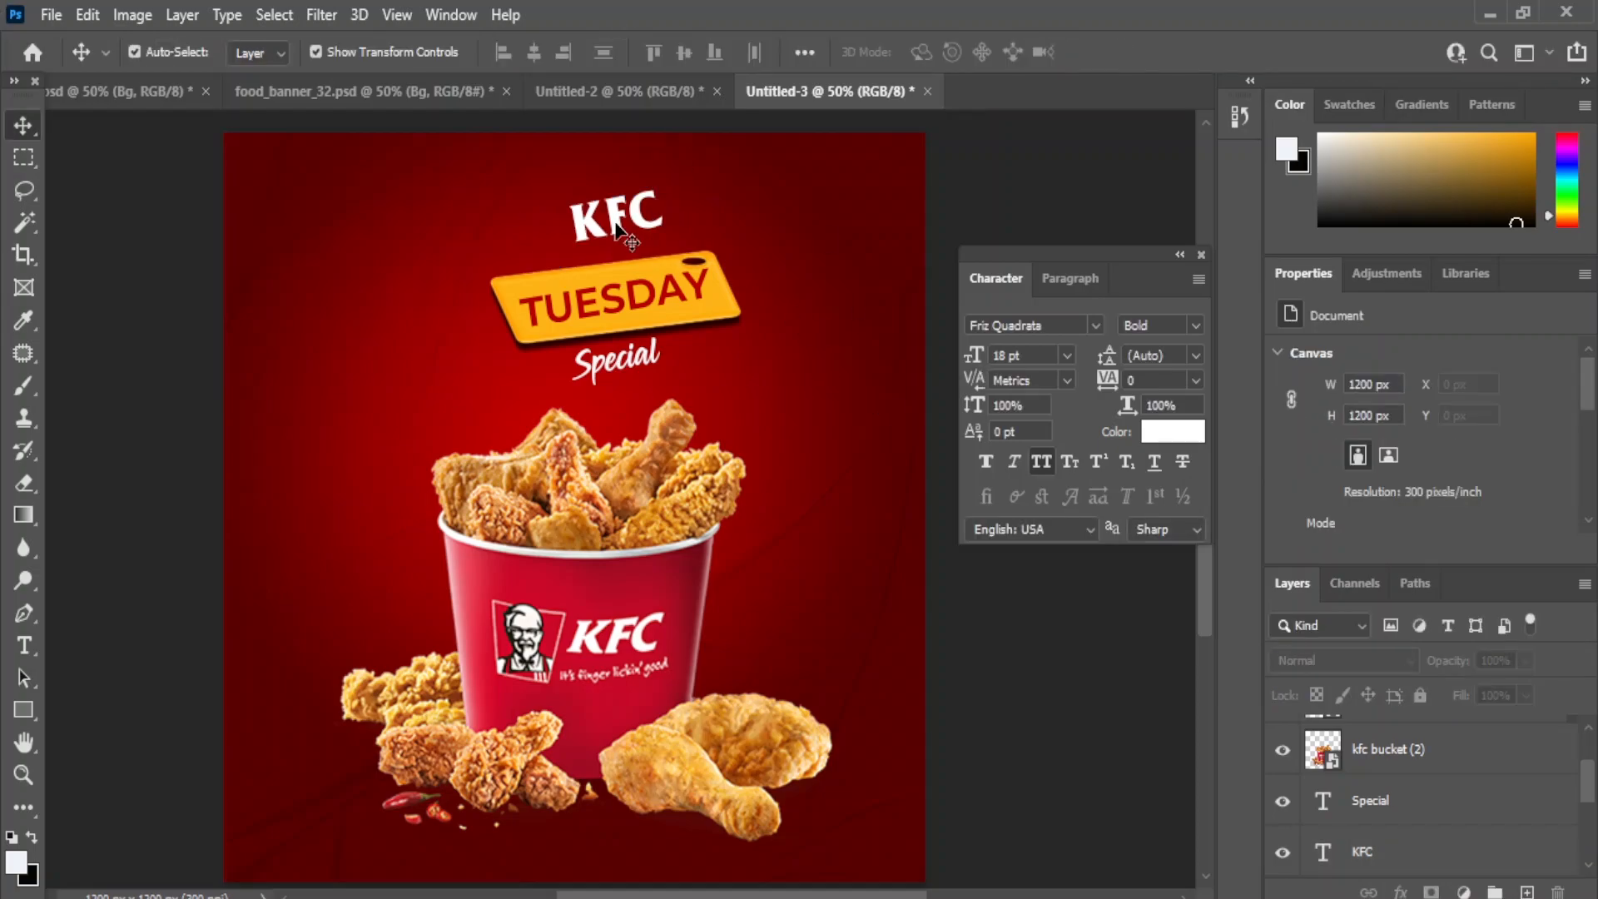
Nudge the TUESDAY text and its tag up together about 30 px, and raise the KFC text to sit just above the tag.
left_click(619, 306)
left_click(1355, 791, "shift")
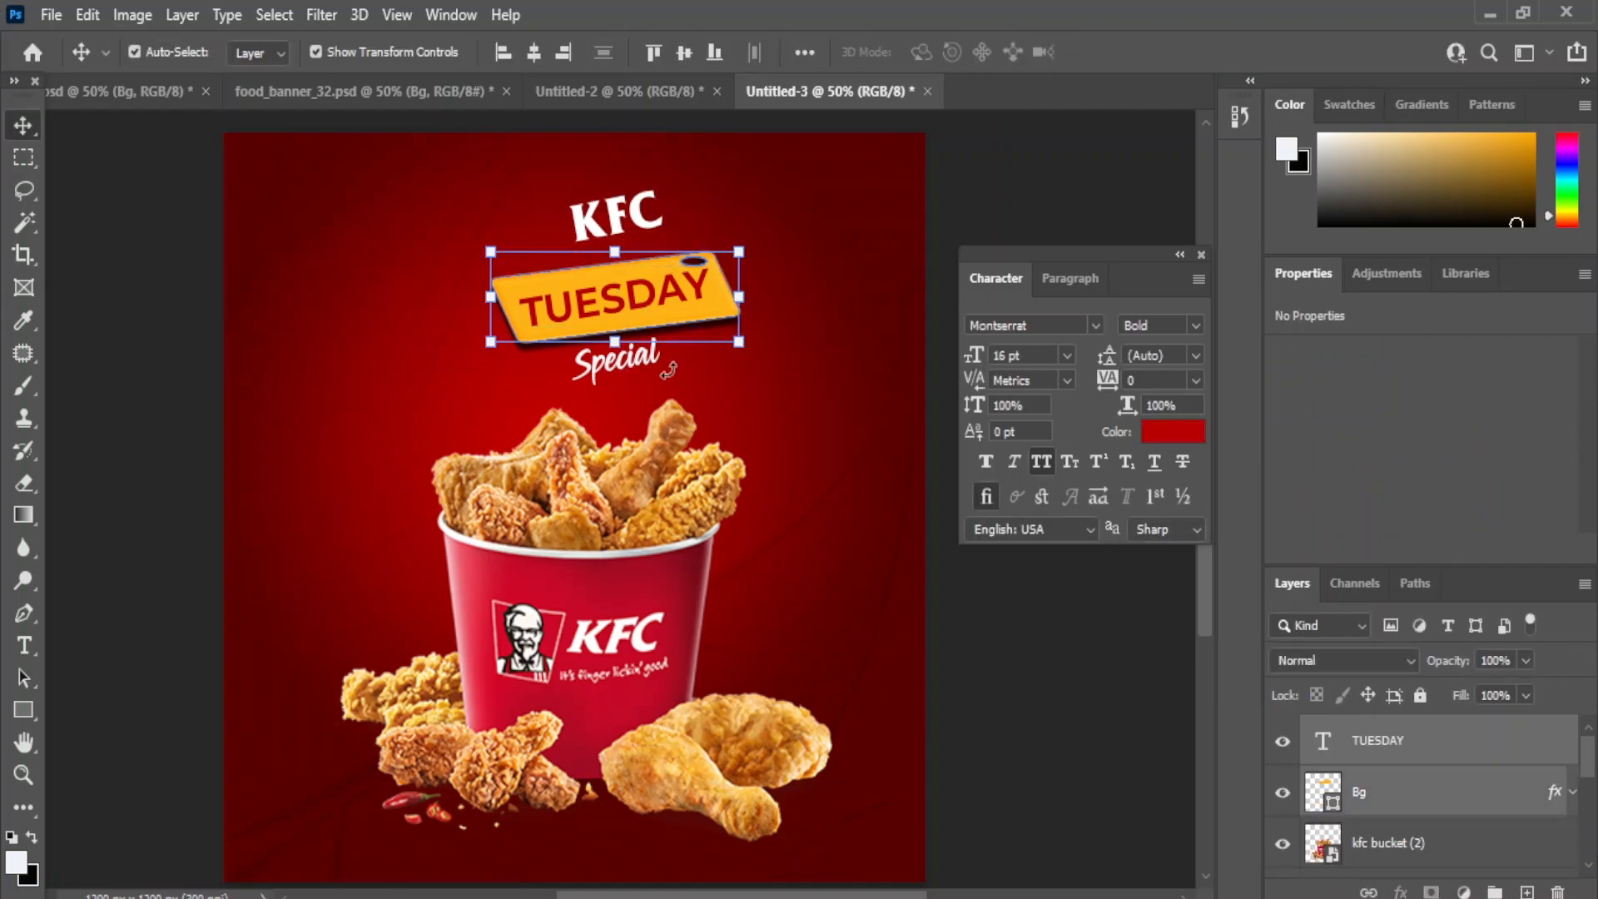
key("shift+Up")
key("shift+Up")
key("shift+Up")
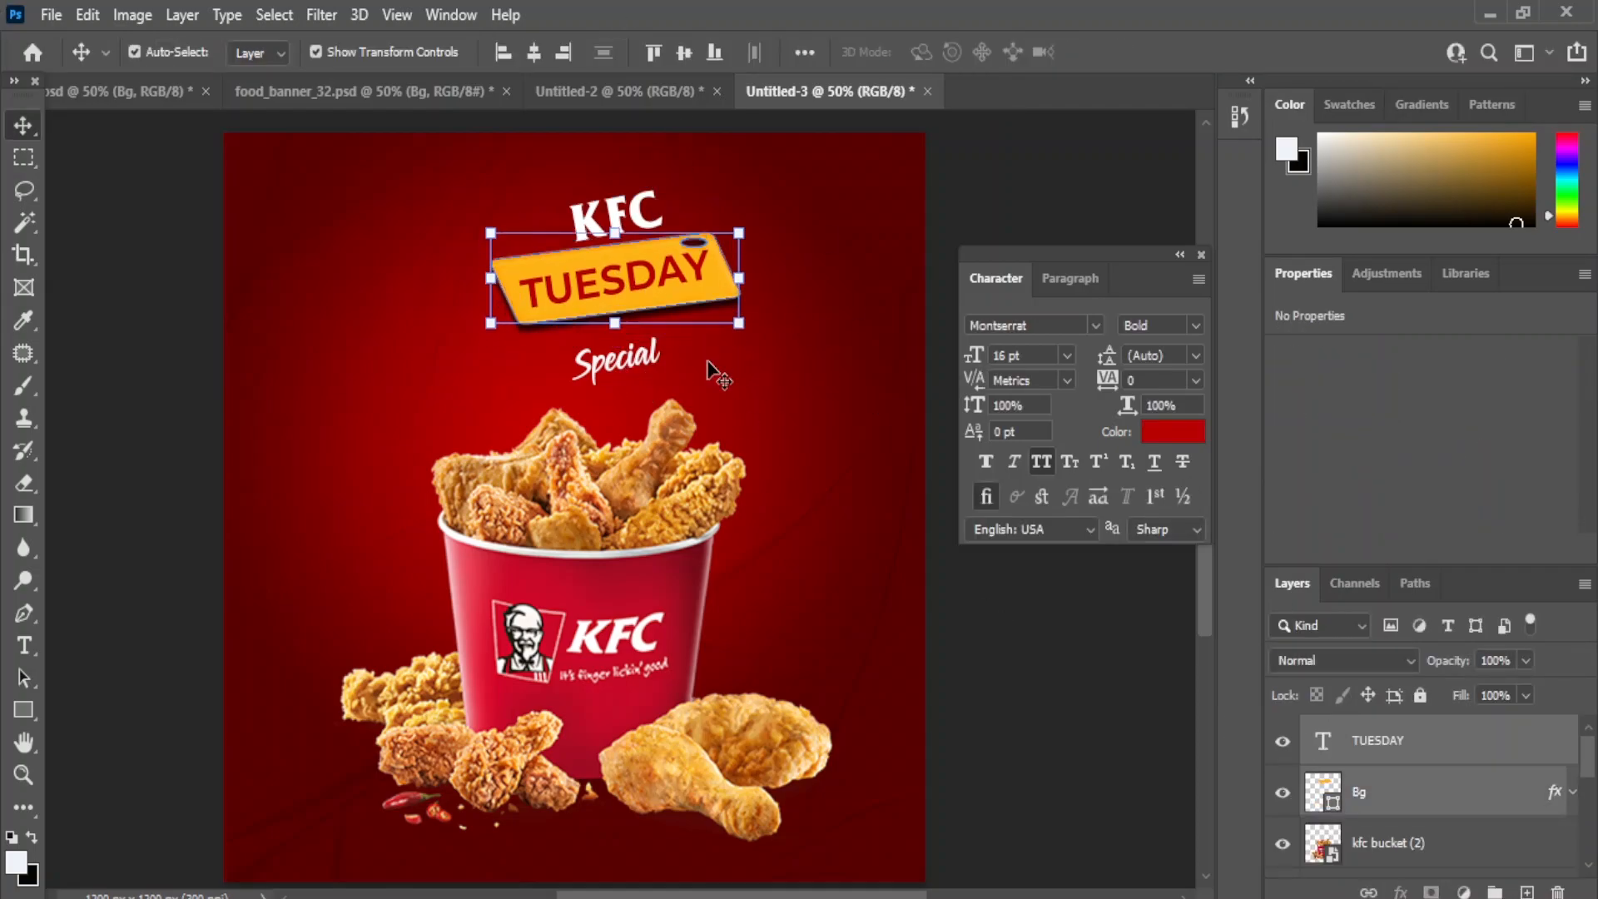
left_click(748, 190)
left_click(613, 216)
key("shift+Up")
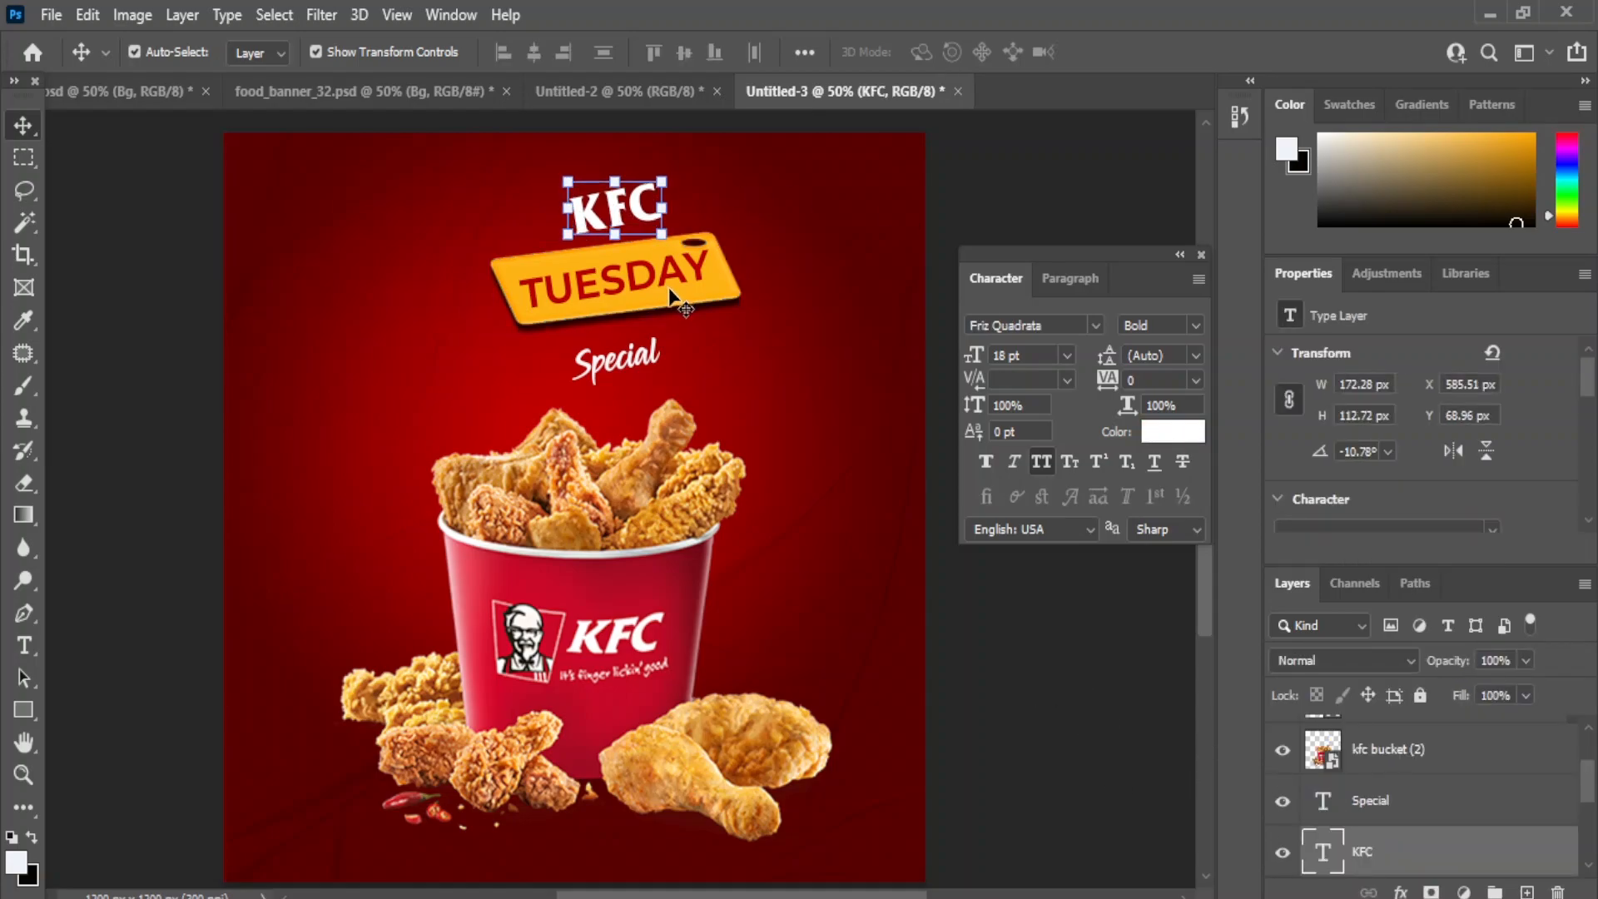
Move the Special text up close beneath the tag and set its size to 16 pt.
left_click(631, 364)
key("shift+Up")
key("shift+Up")
key("shift+Up")
key("shift+Up")
left_click(1067, 356)
left_click(1026, 543)
Centre the Special text horizontally with the orange tag and nudge it slightly down.
left_click(722, 291, "shift")
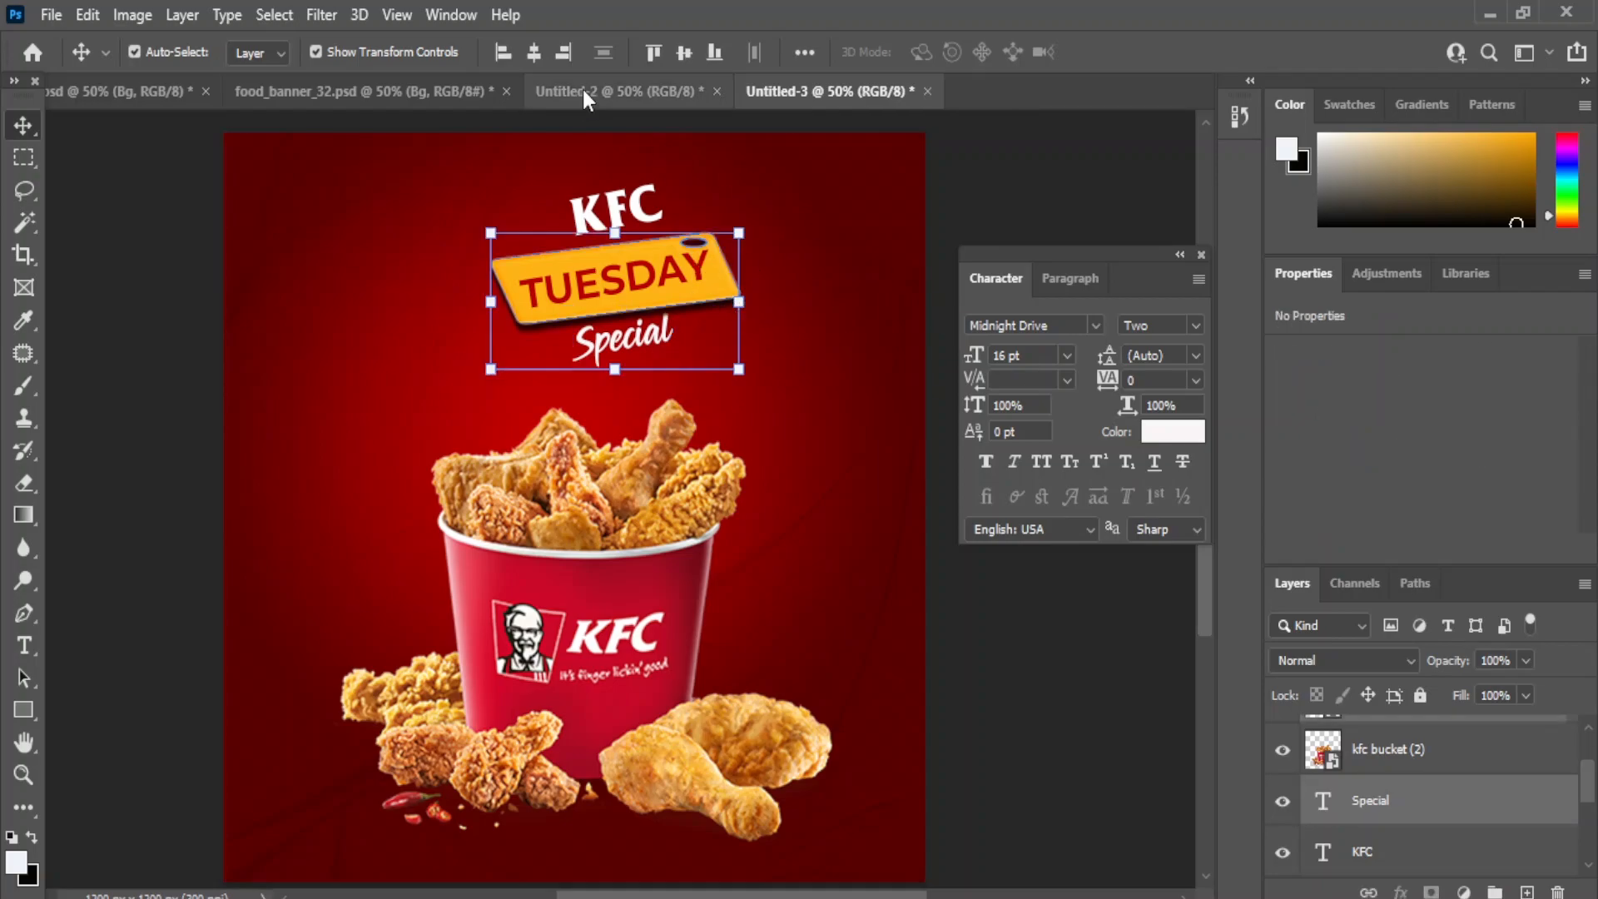
left_click(534, 52)
left_click(582, 162)
left_click(628, 346)
key("shift+Down")
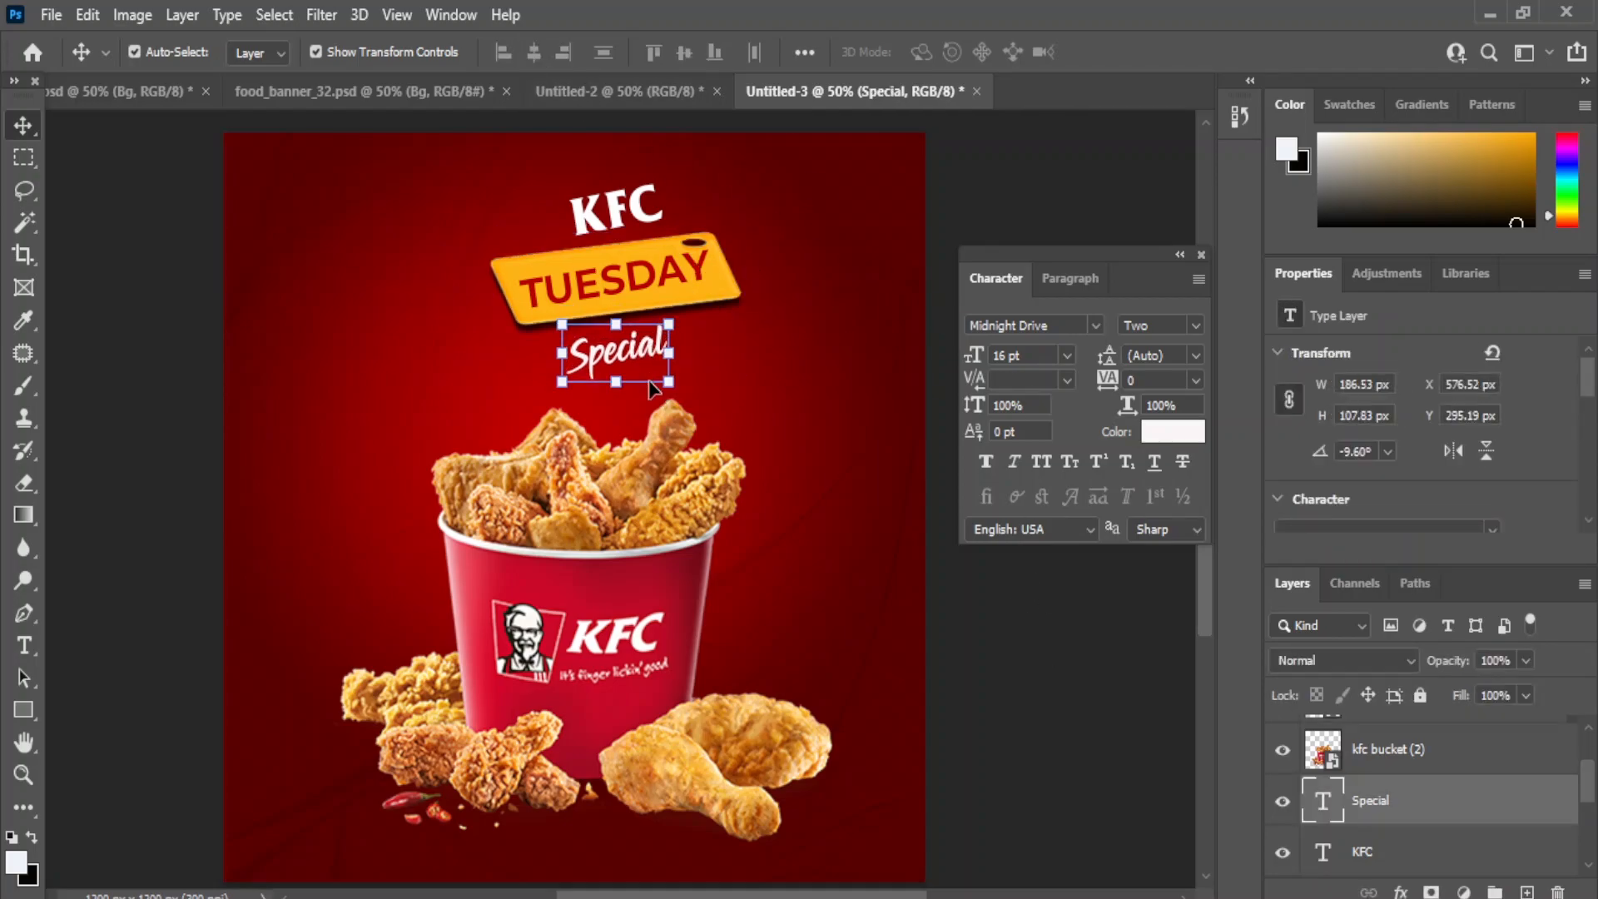
Change the font of the Special text to Abecedary Italic and set its size to 18 pt.
left_click(1099, 324)
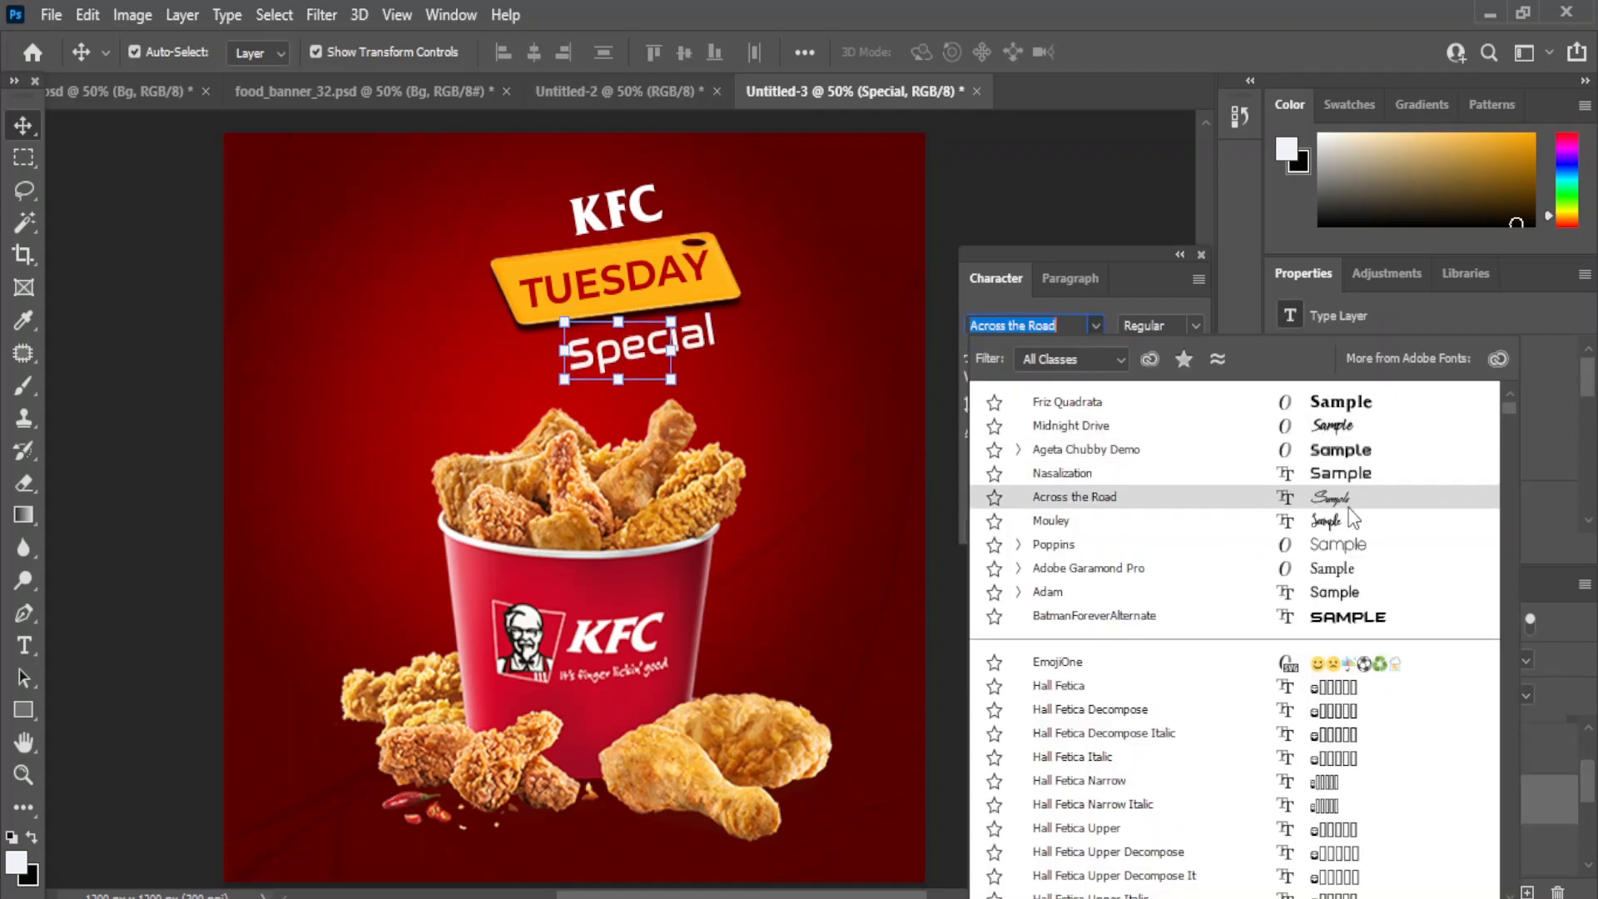
scroll(1340, 541, "down", 10)
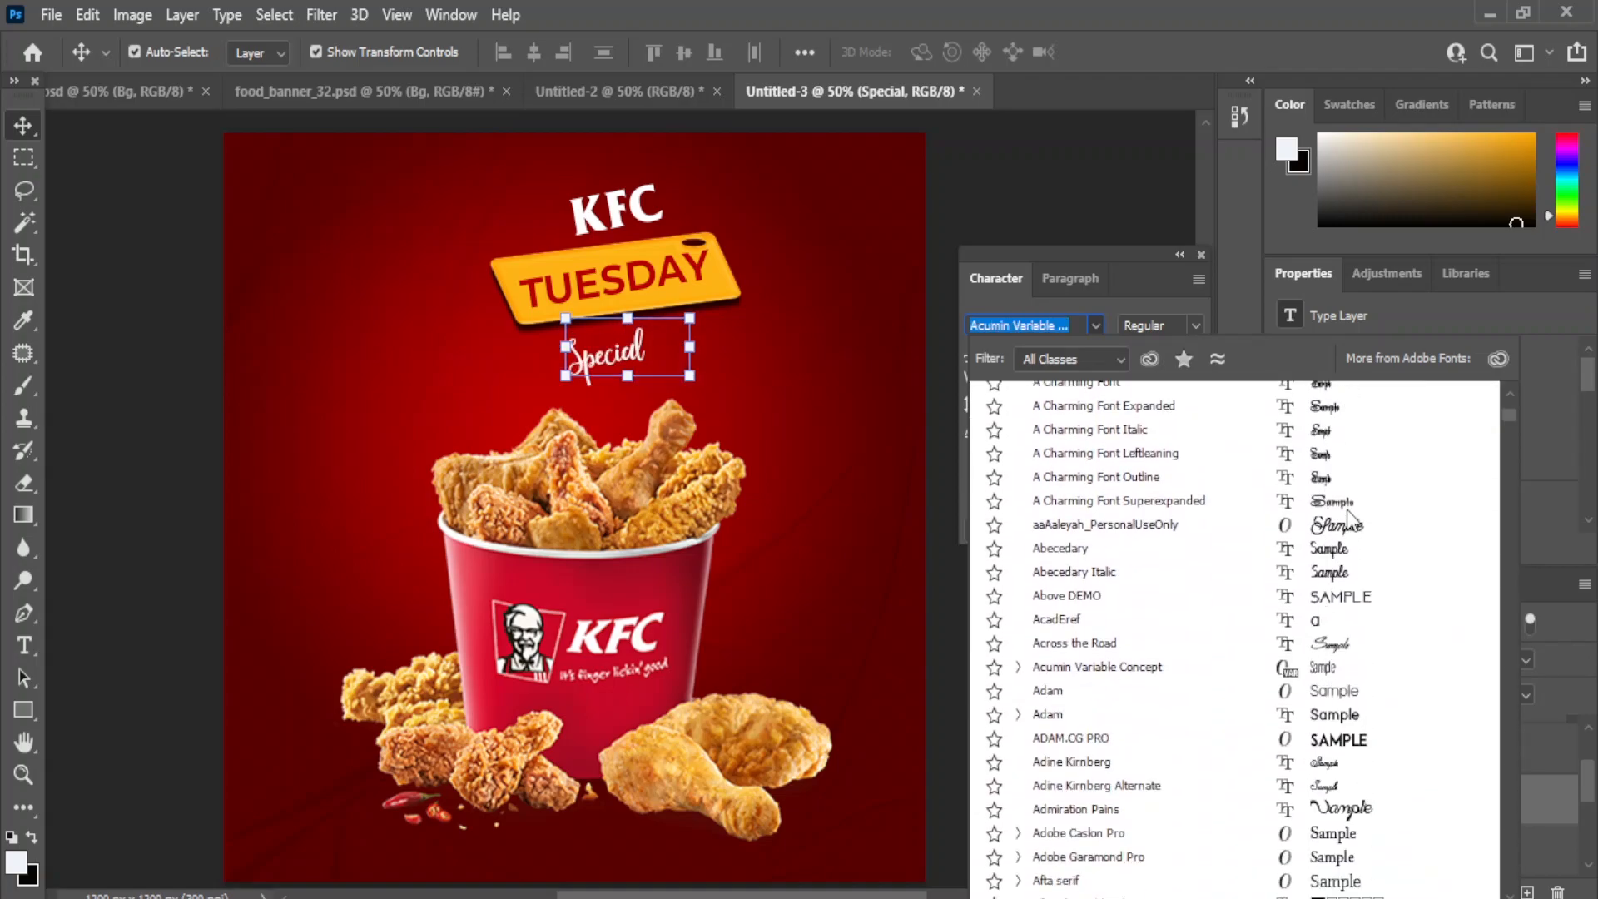
left_click(1339, 573)
left_click(1068, 355)
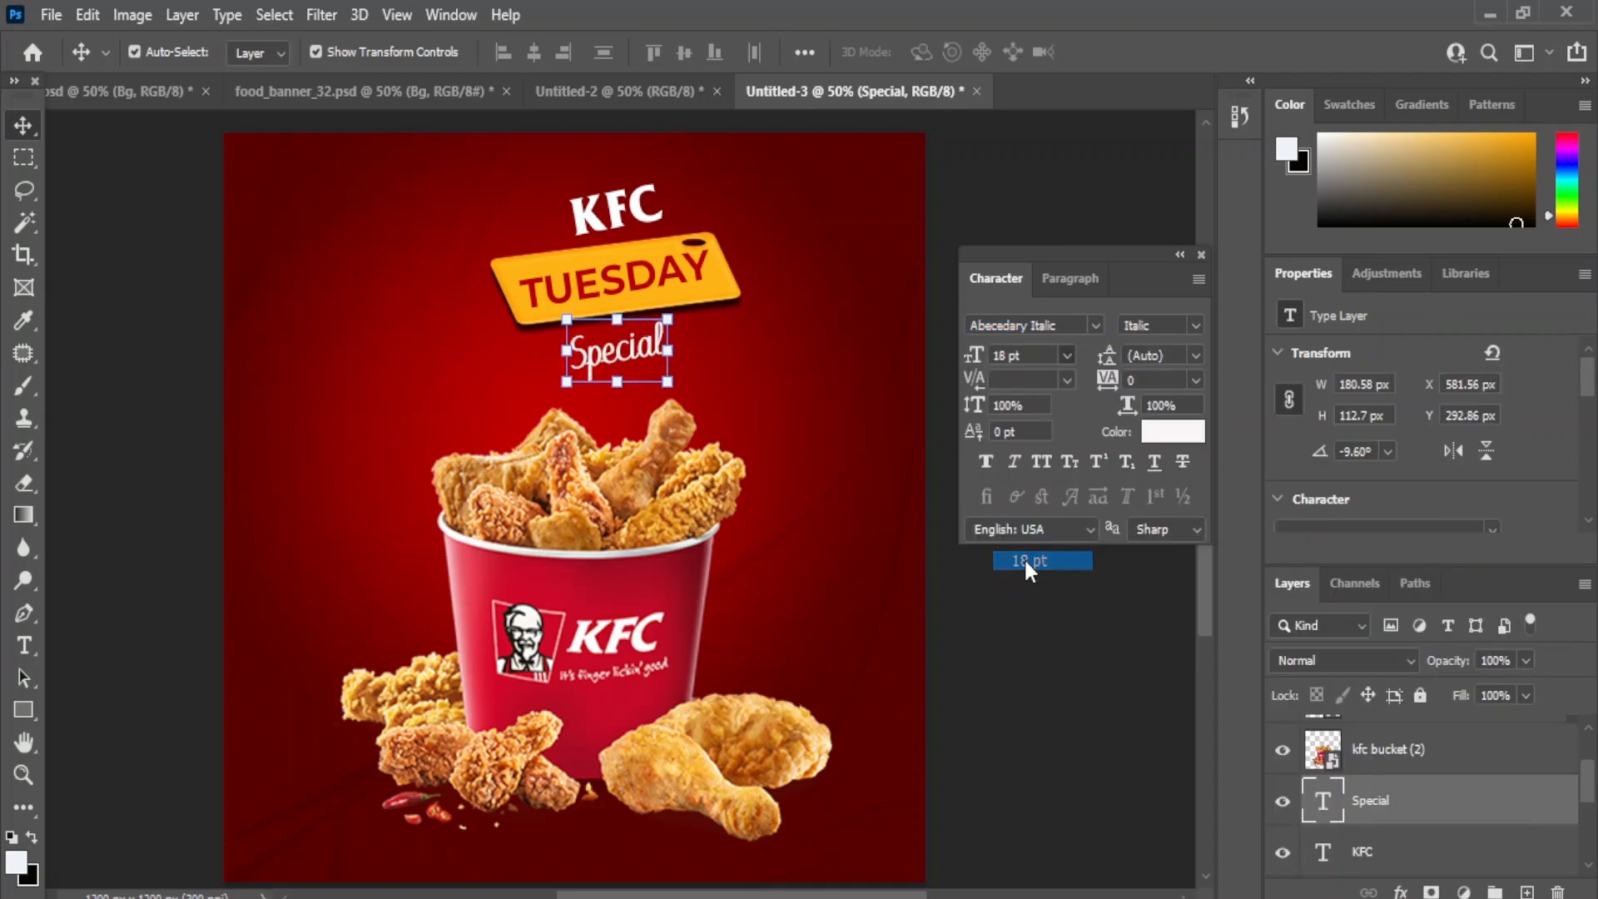
left_click(1024, 555)
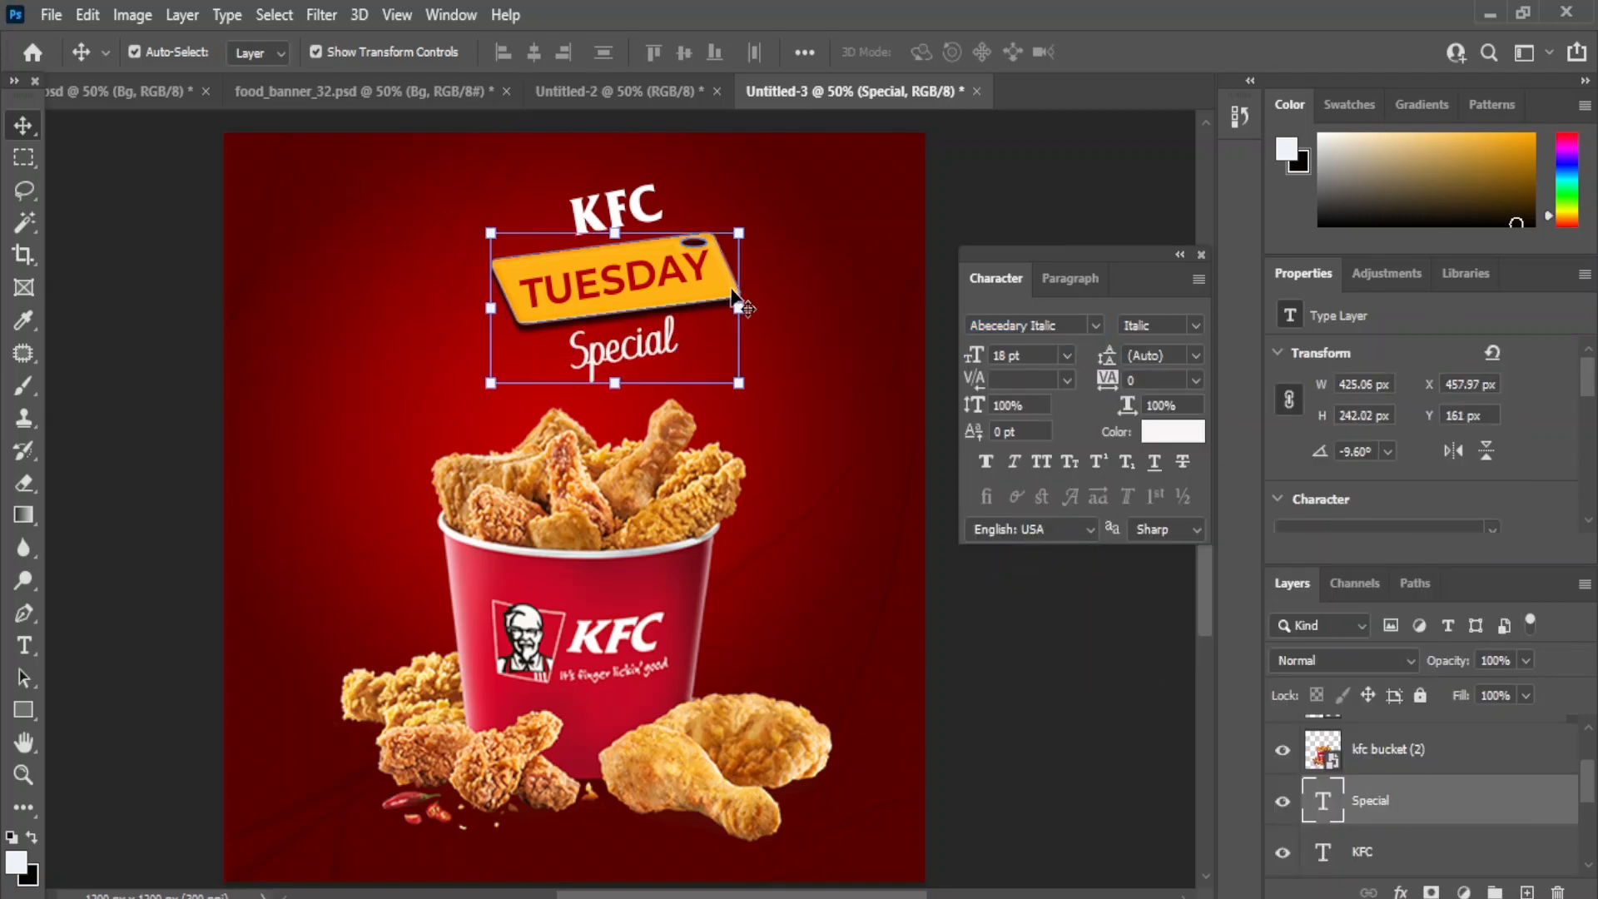
Recentre the enlarged Special text under the tag and nudge it down slightly.
left_click_drag(653, 350, 645, 350)
key("shift+Down")
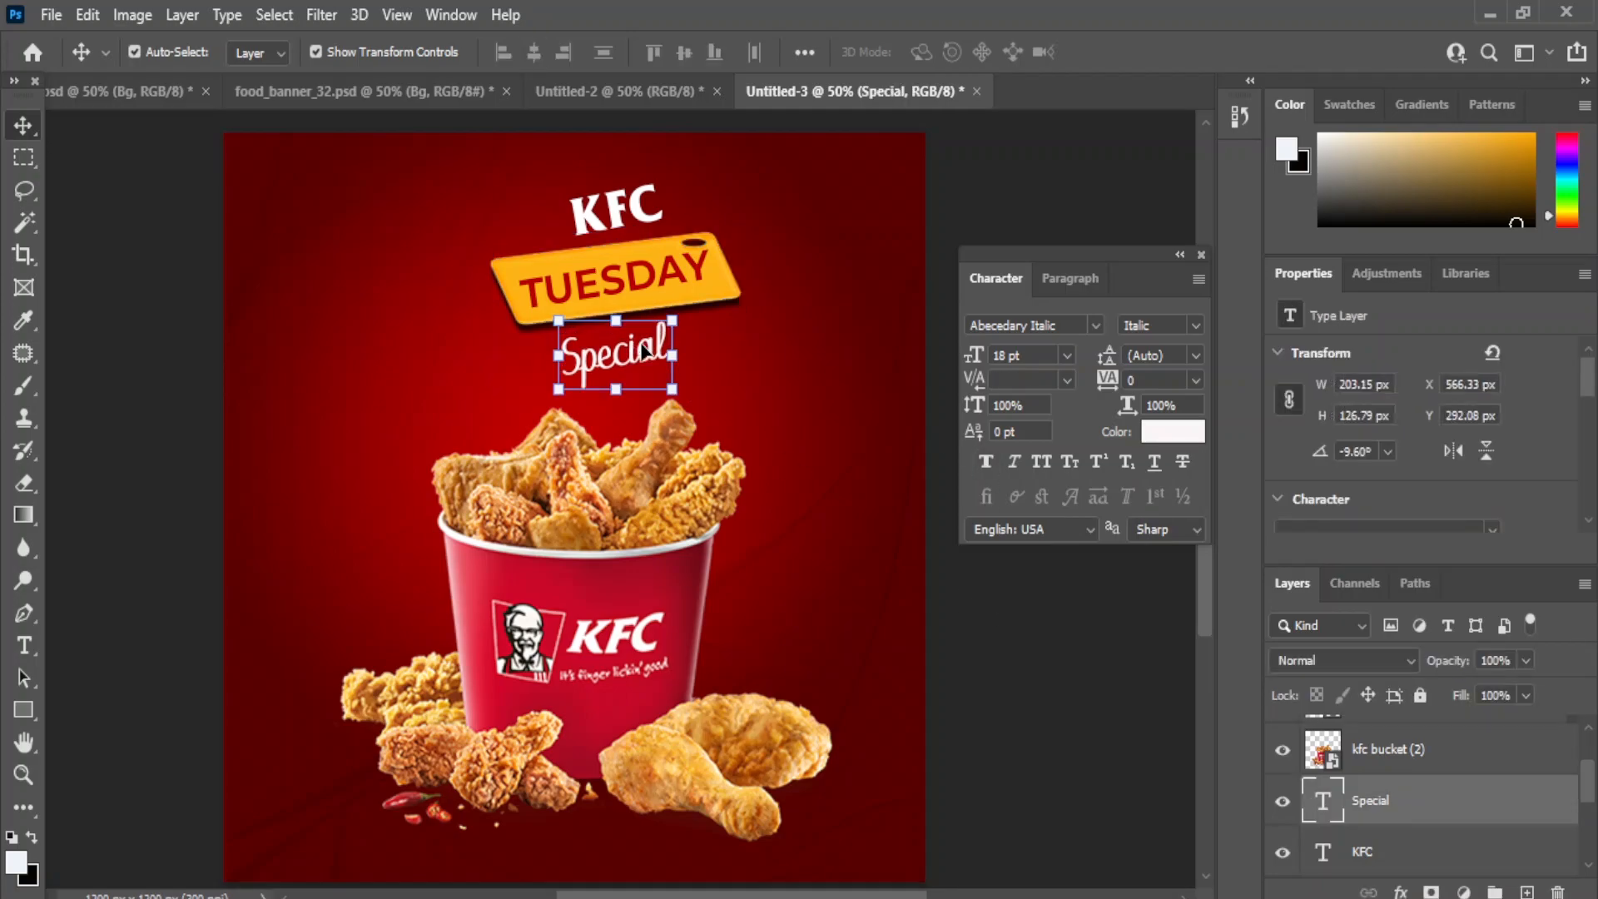
left_click(988, 693)
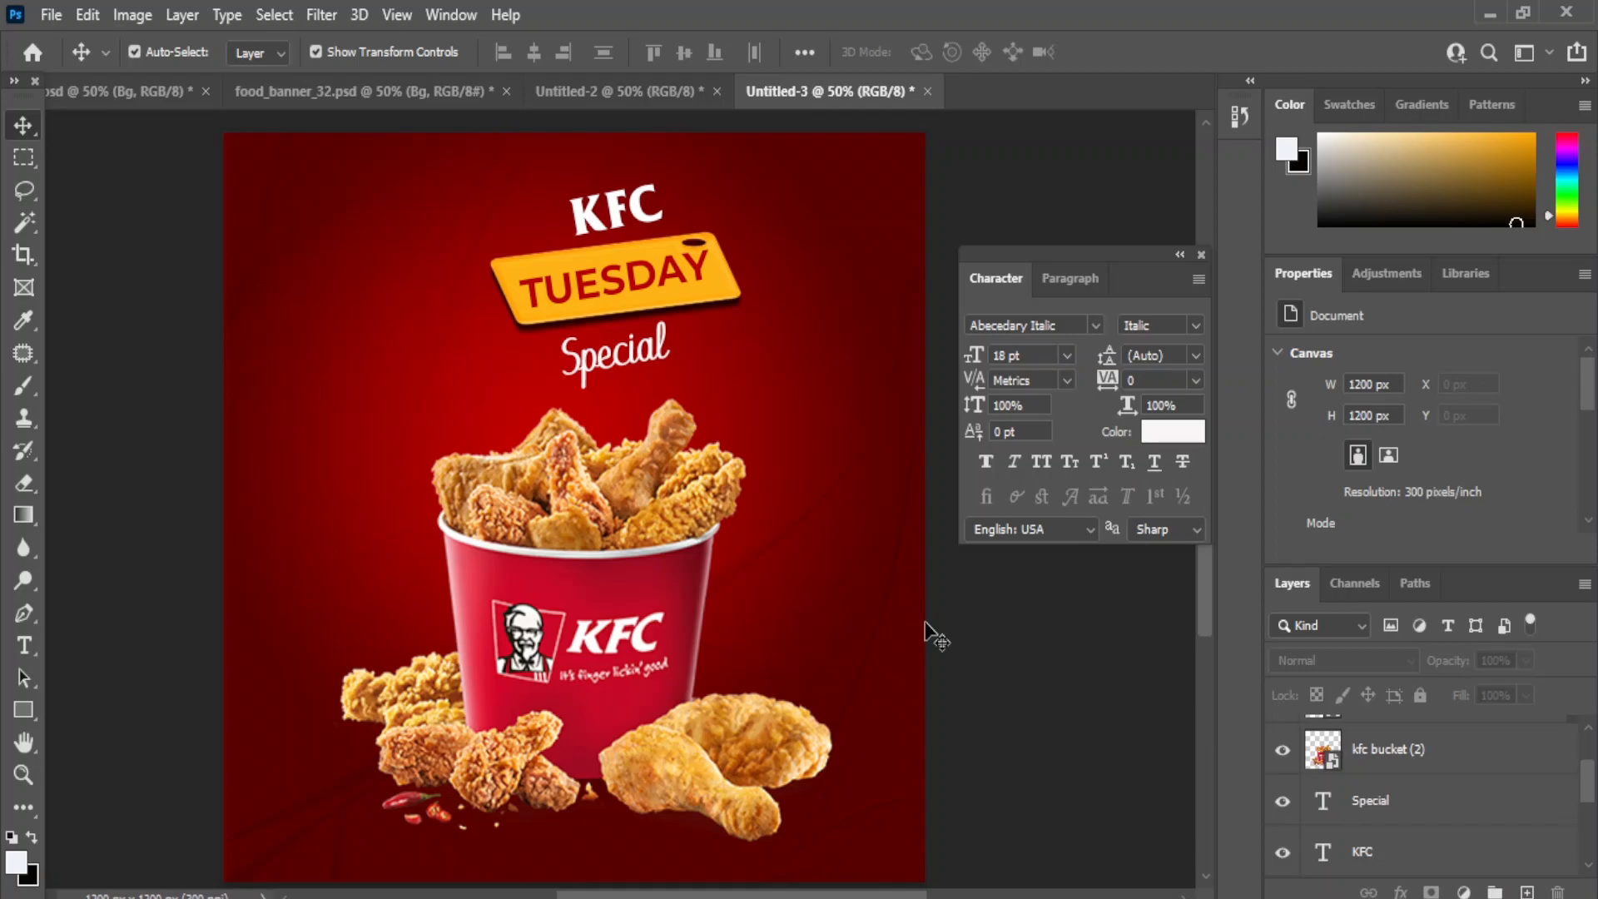
Move the chicken bucket image to the banner's left edge and nudge it slightly up.
left_click(556, 641)
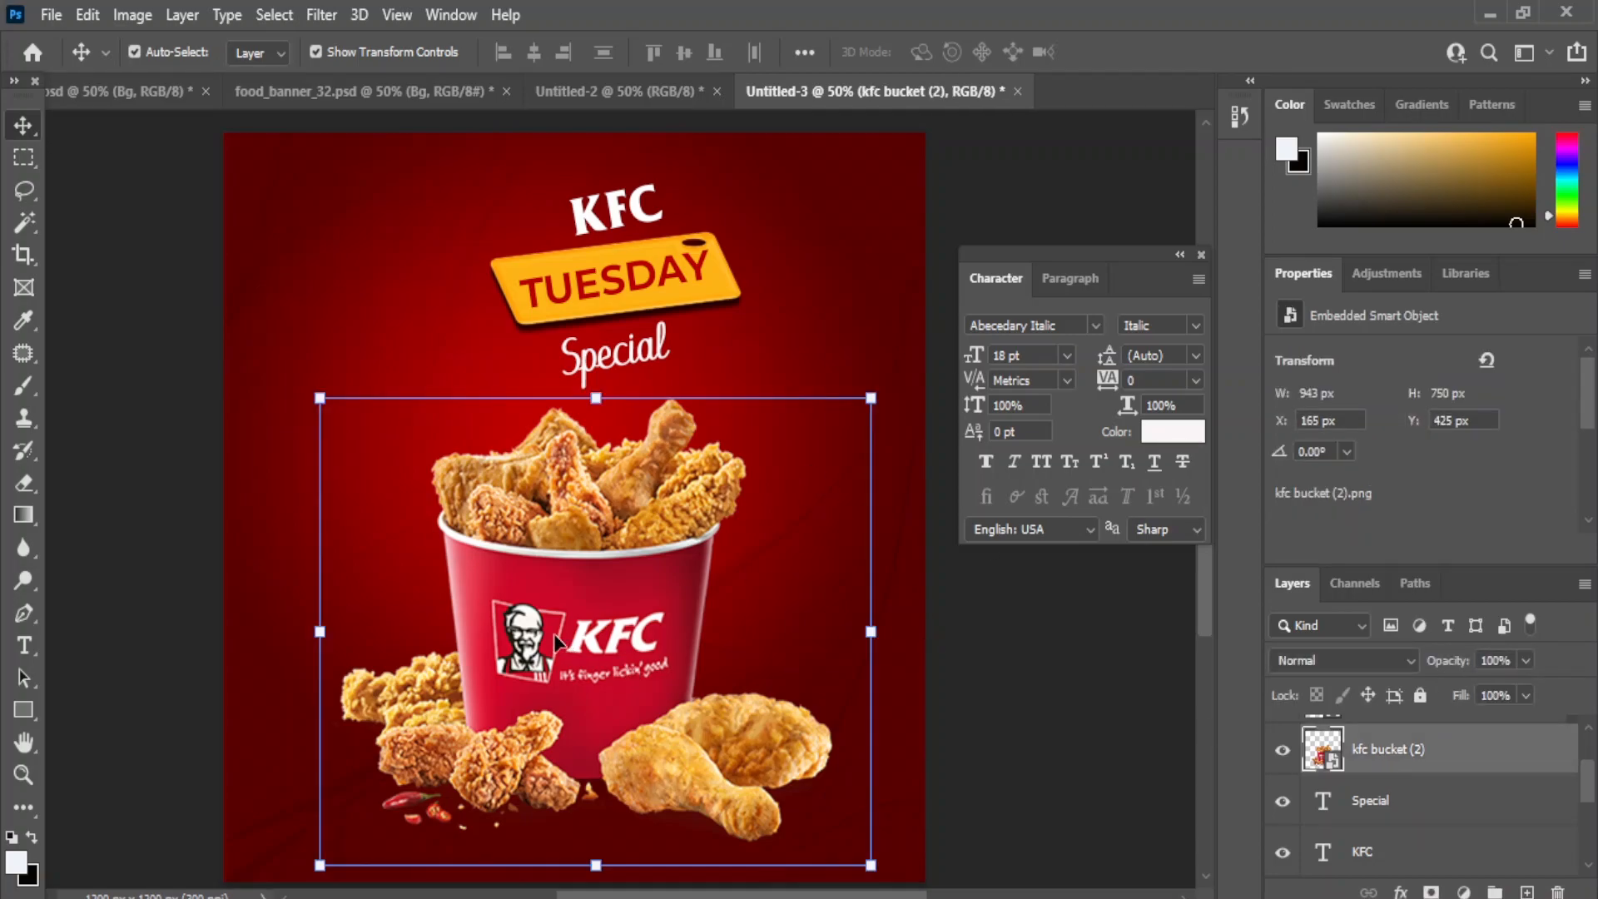
key("shift+Left")
key("shift+Left")
key("shift+Left")
key("shift+Left")
key("shift+Left")
key("shift+Left")
key("shift+Left")
key("shift+Left")
key("shift+Left")
key("shift+Left")
key("shift+Left")
key("shift+Left")
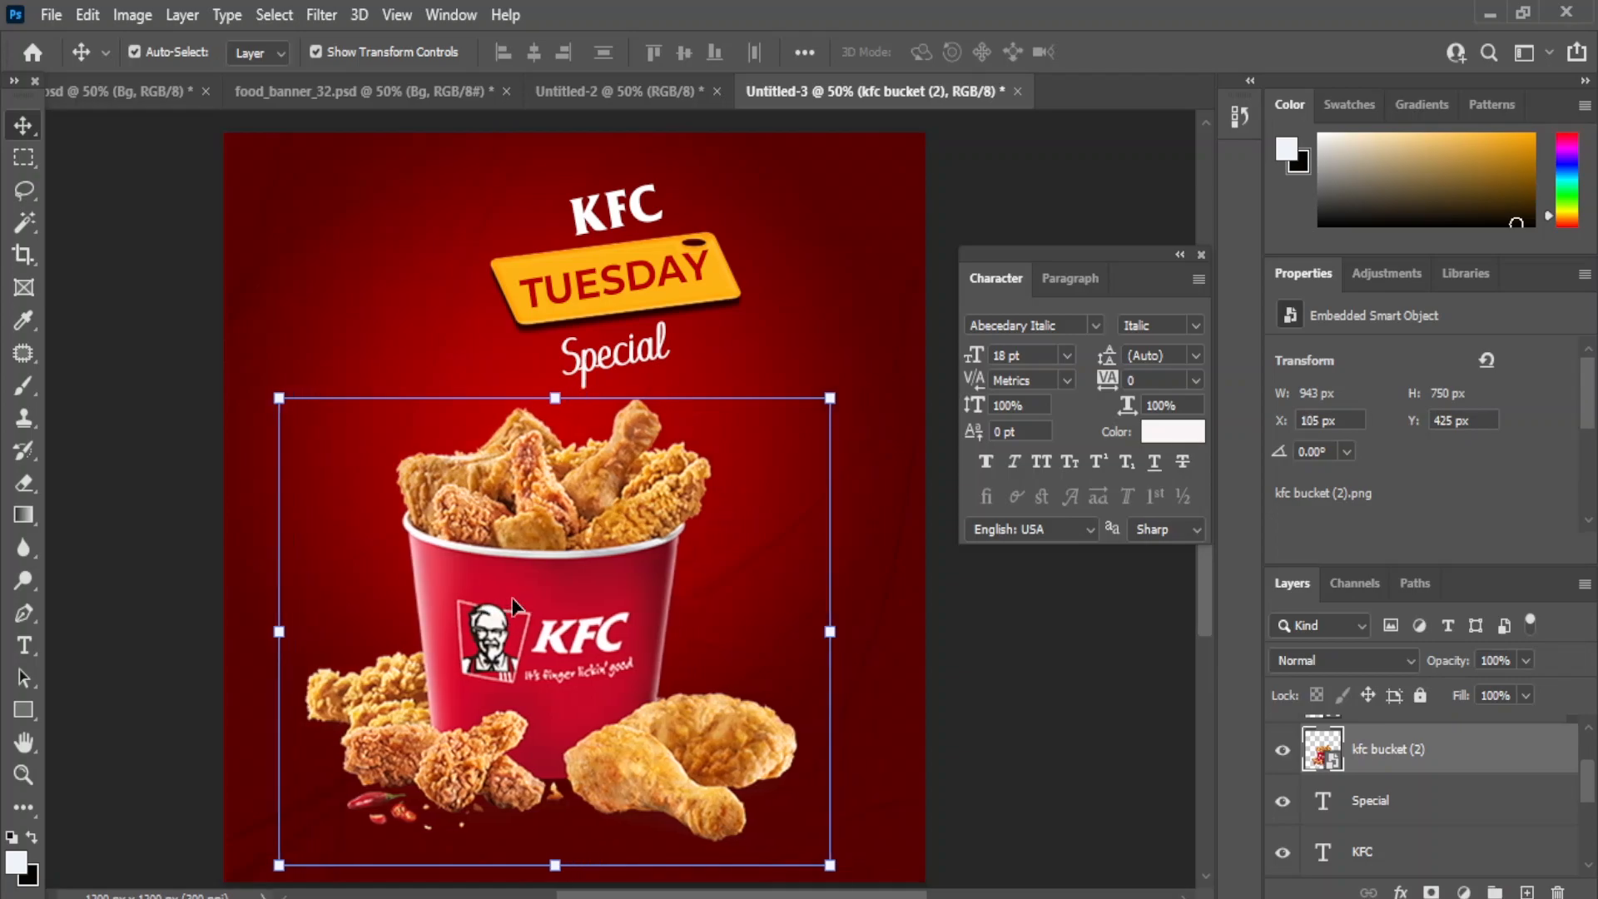
key("shift+Left")
key("shift+Left")
key("shift+Left")
key("shift+Left")
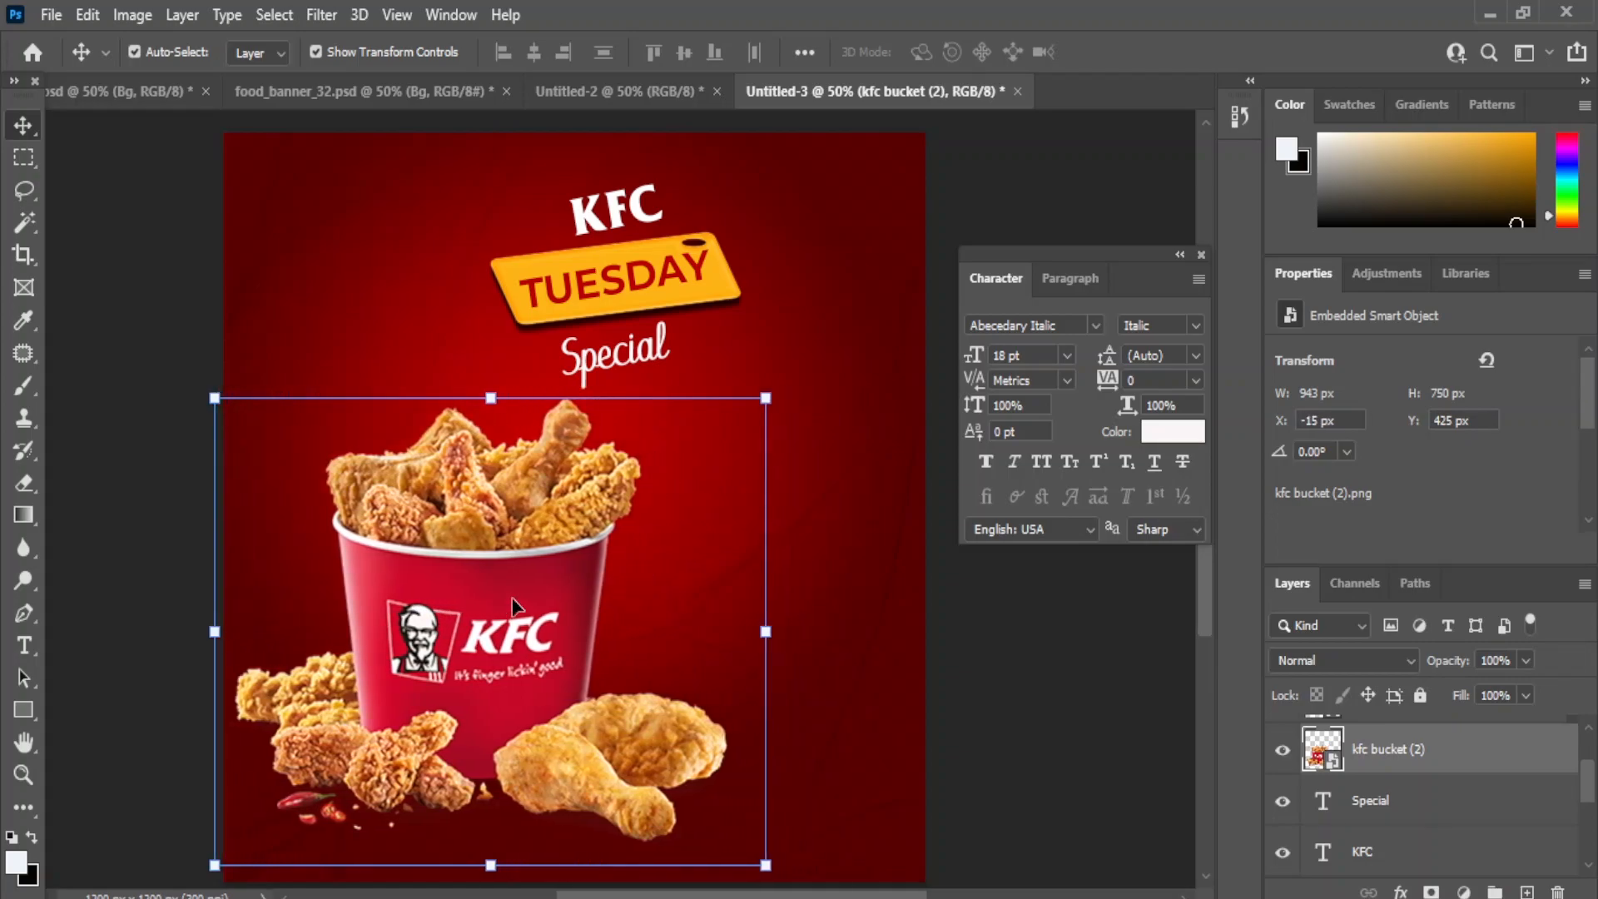
key("shift+Up")
key("shift+Left")
left_click(1129, 715)
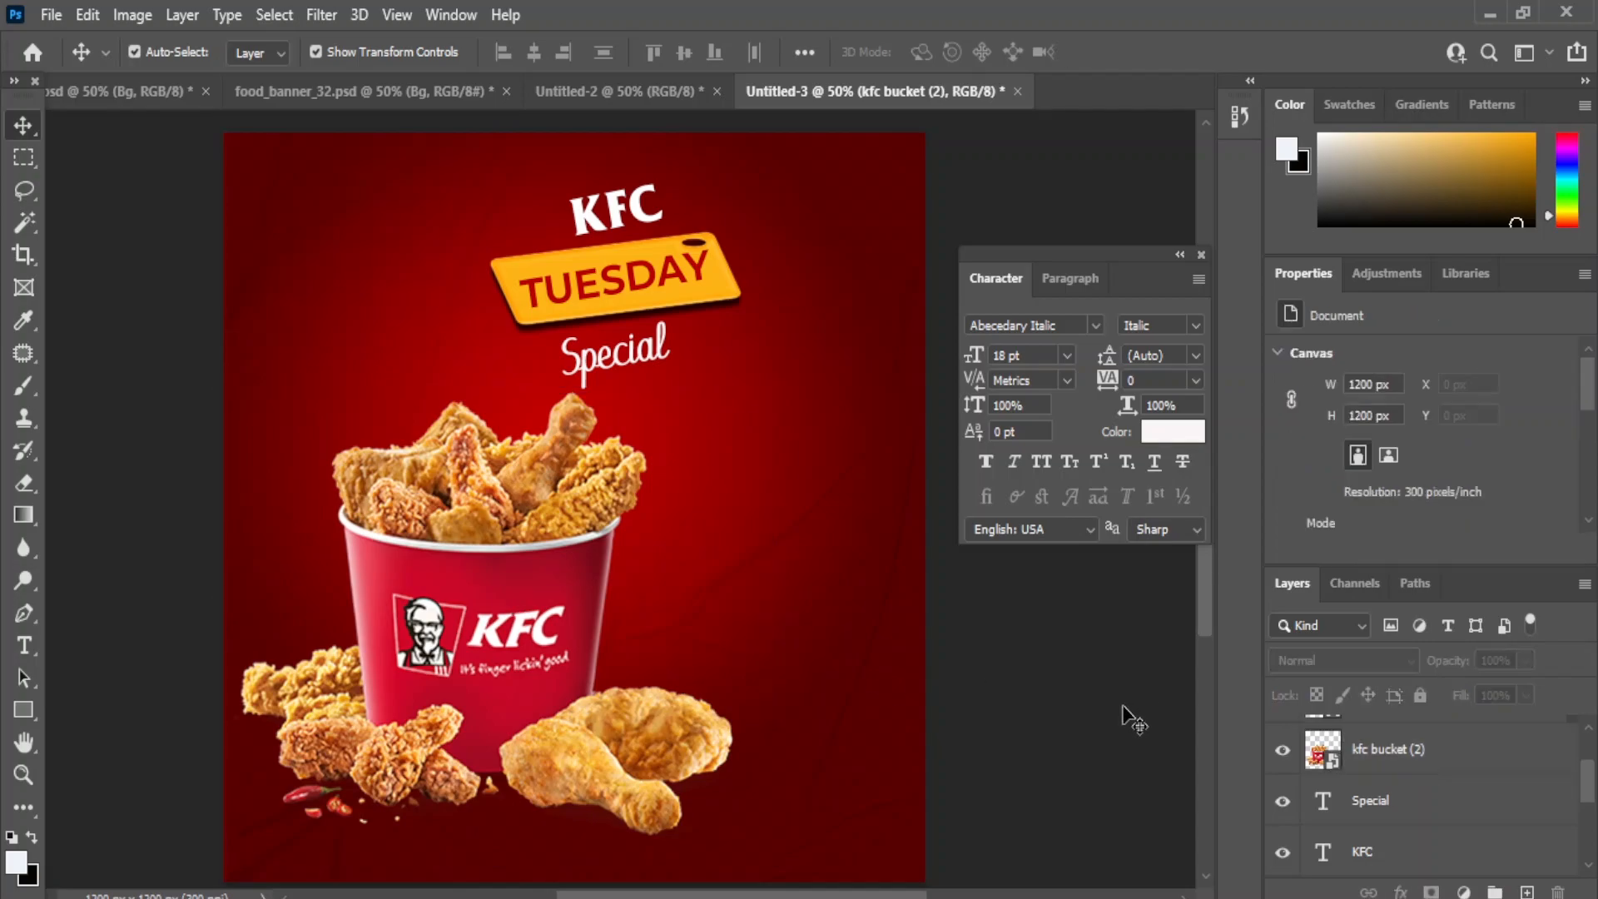
Add a new text "9" on the red background beside the chicken bucket.
left_click(23, 645)
left_click(68, 635)
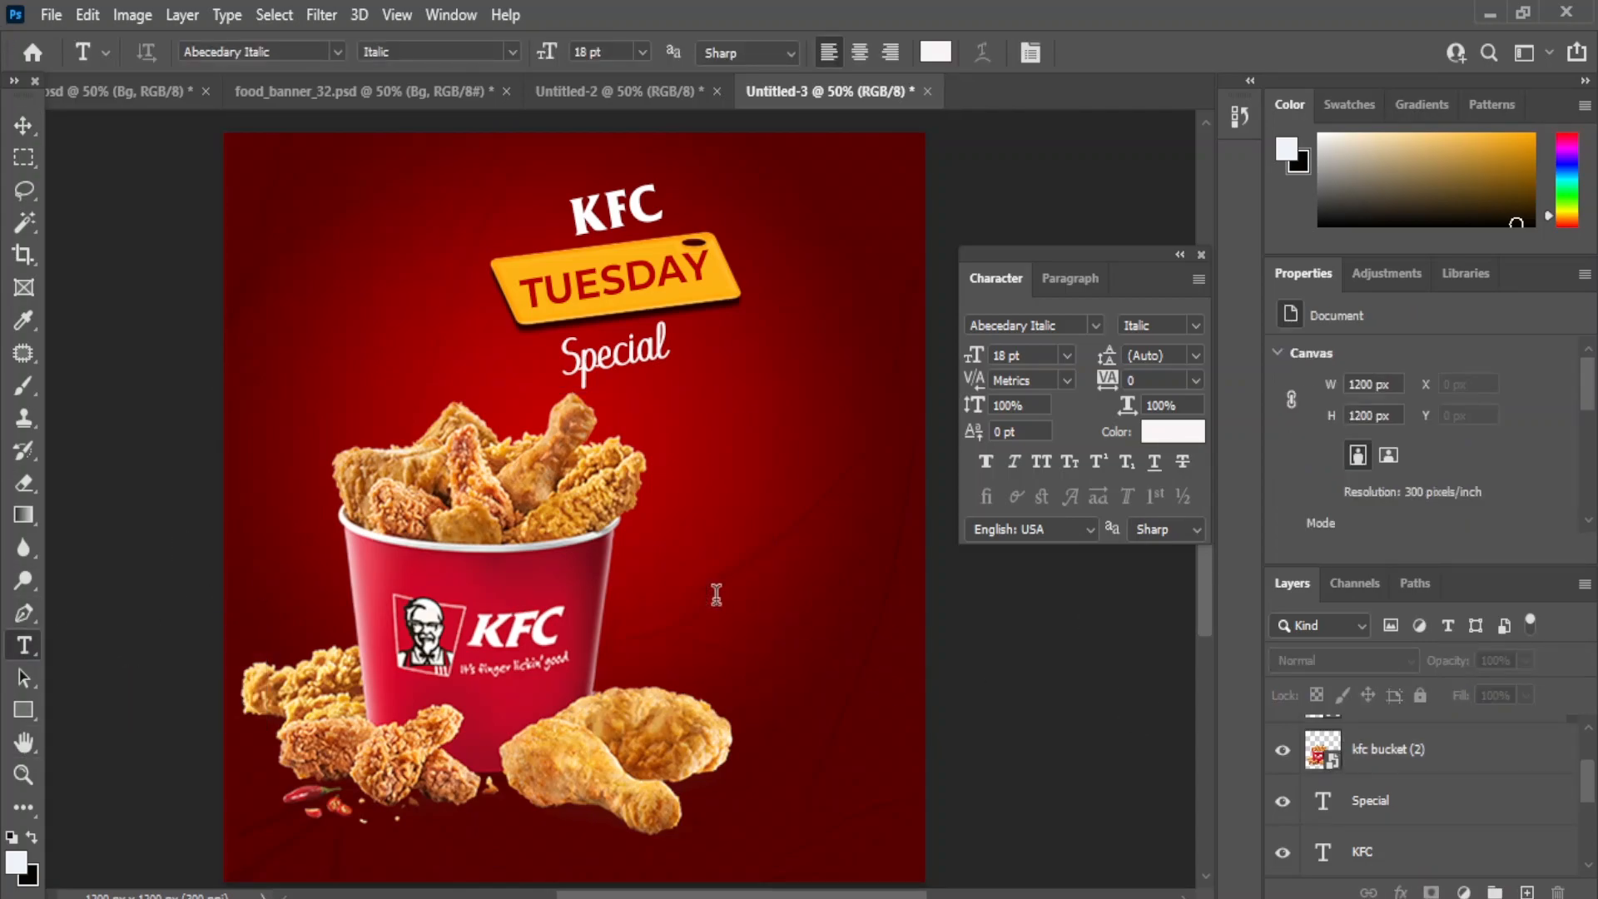
left_click(716, 594)
type("9")
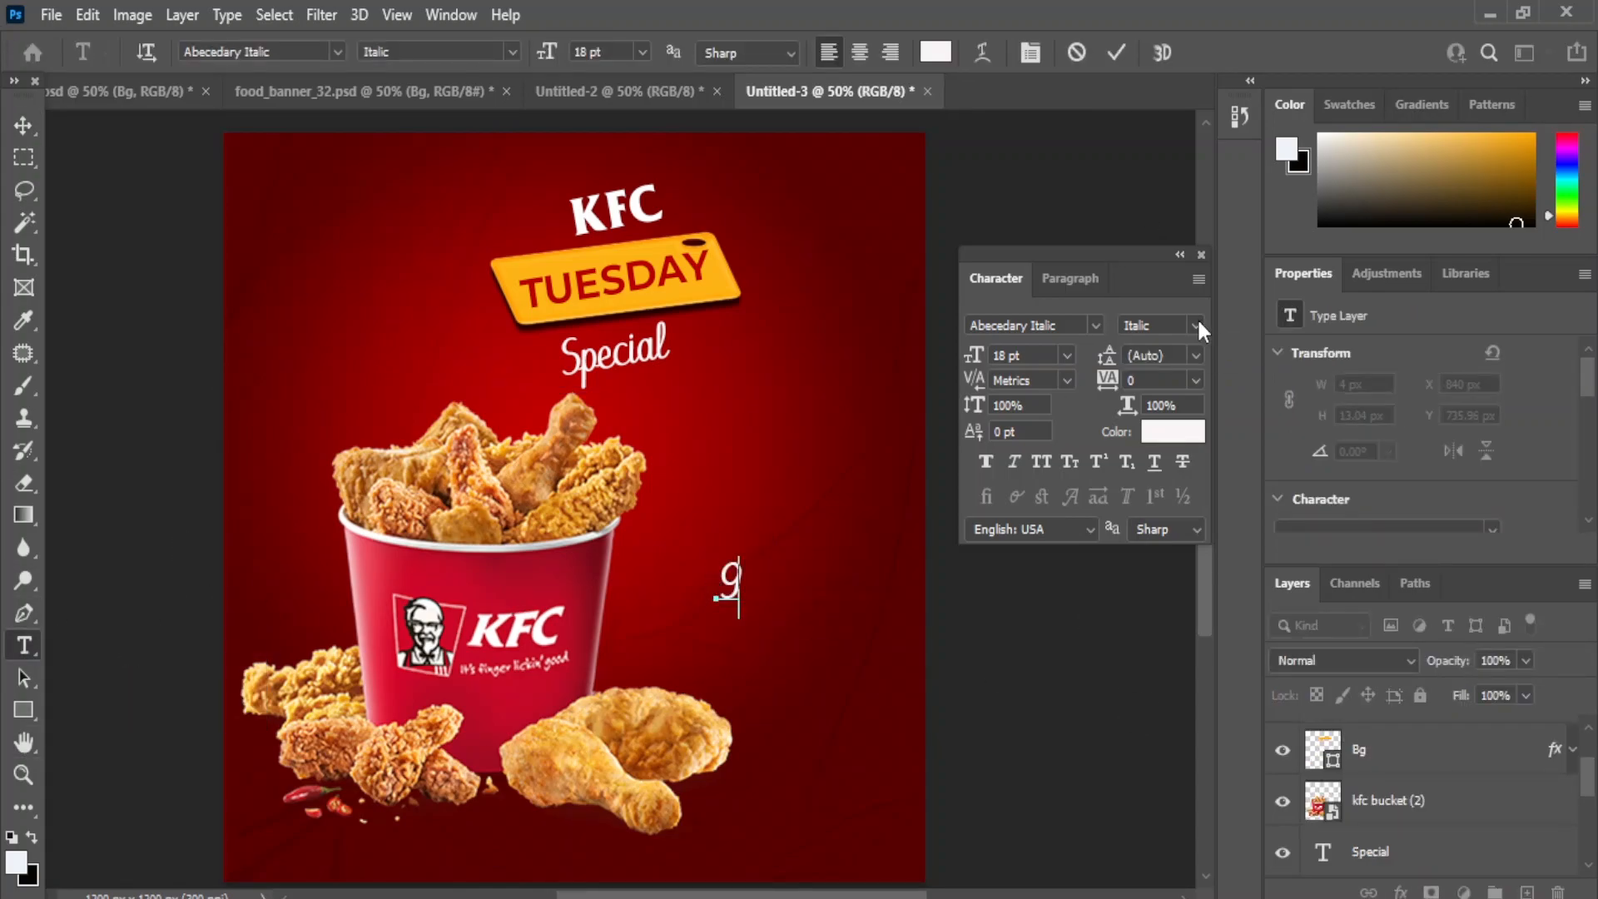
Try to change the font of the 9 text to Montserrat Bold while the text is still being edited.
left_click(1090, 325)
left_click(1071, 427)
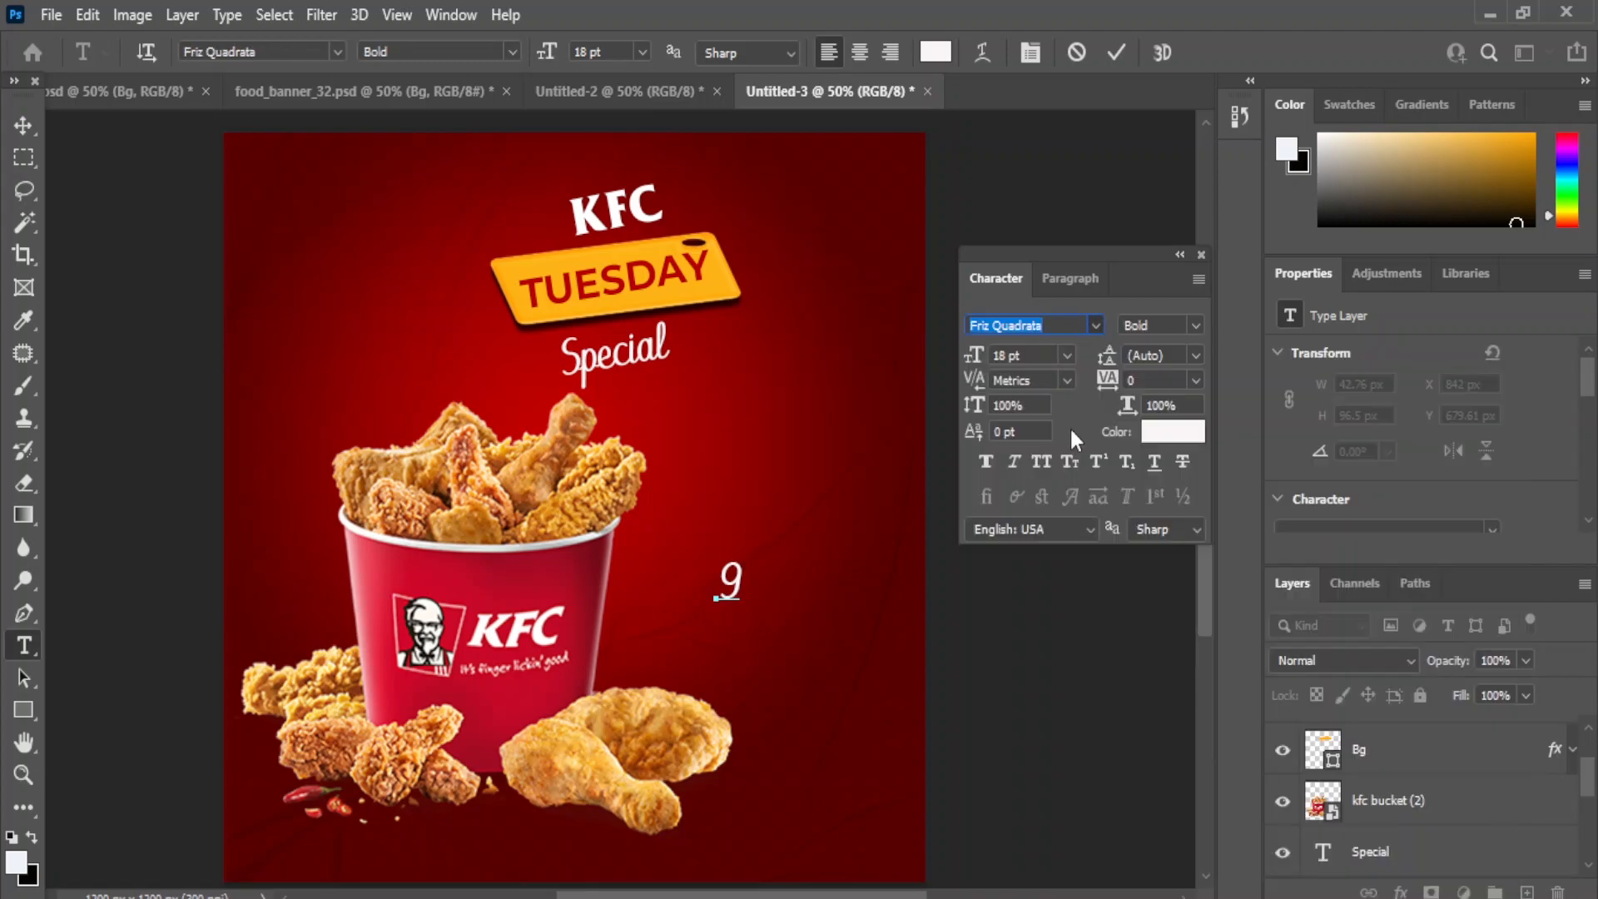
left_click(1096, 325)
scroll(1062, 749, "down", 5)
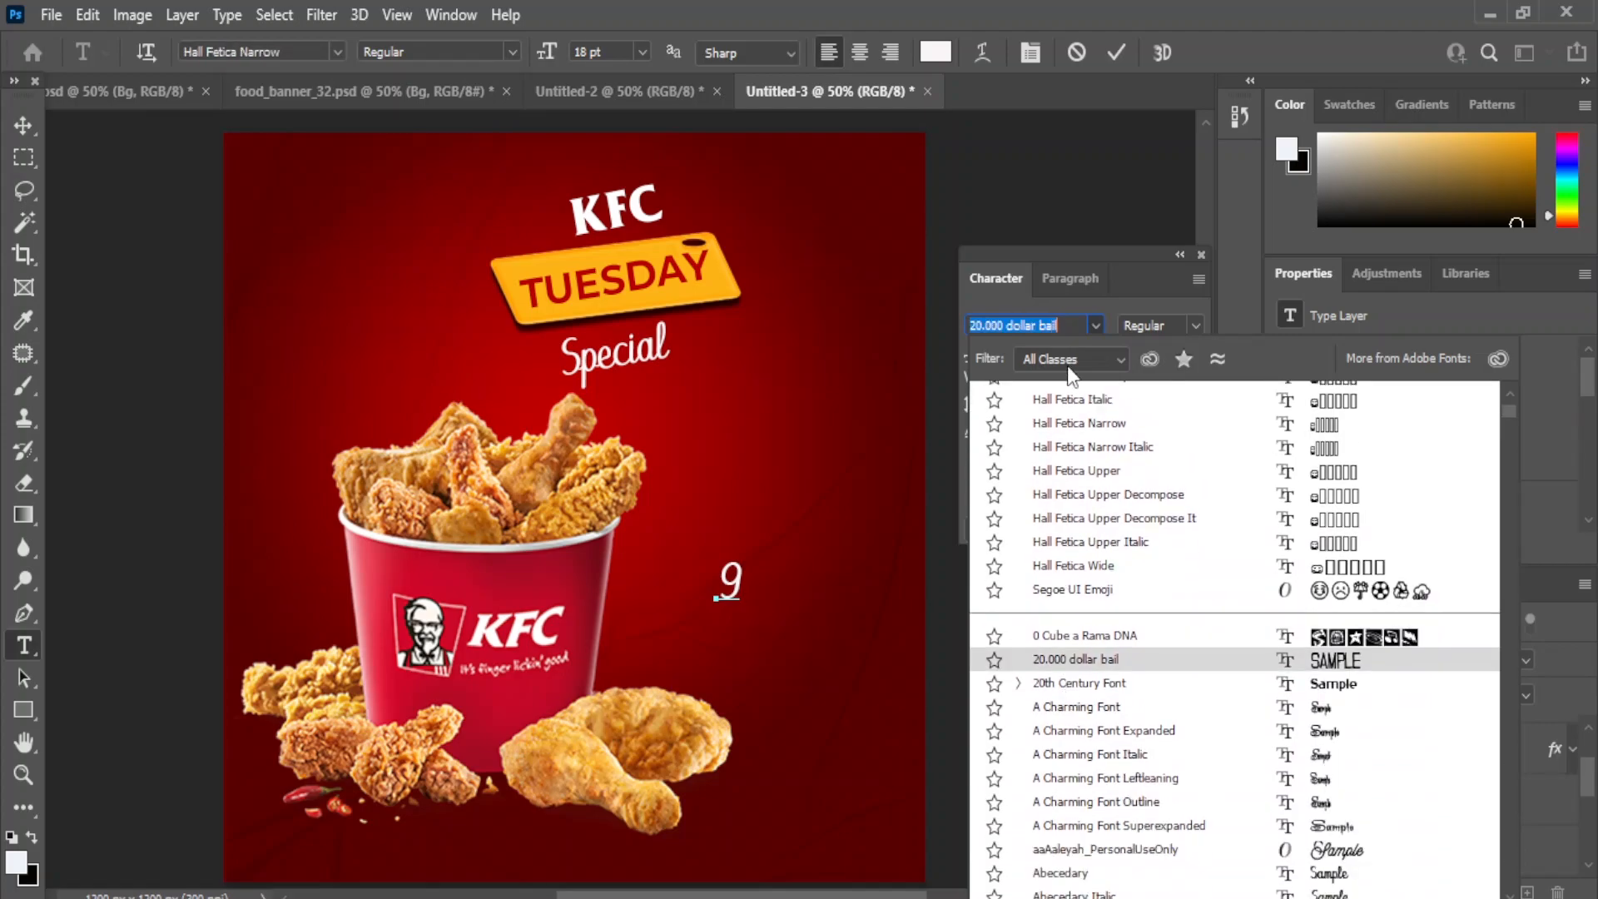
type("montserrat")
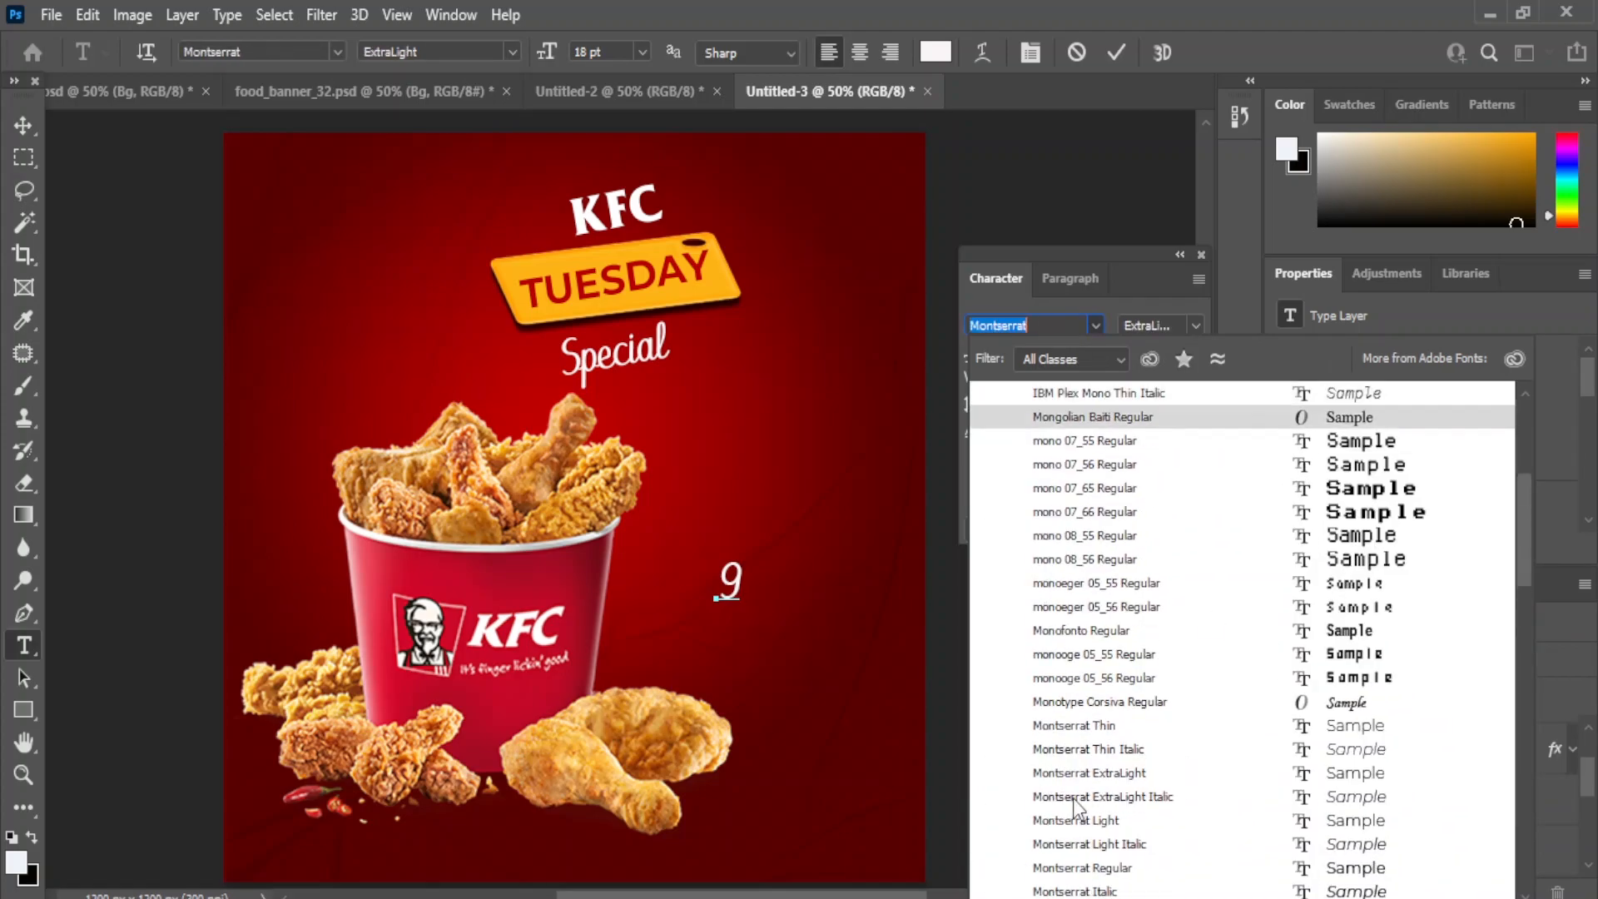
scroll(1074, 812, "down", 3)
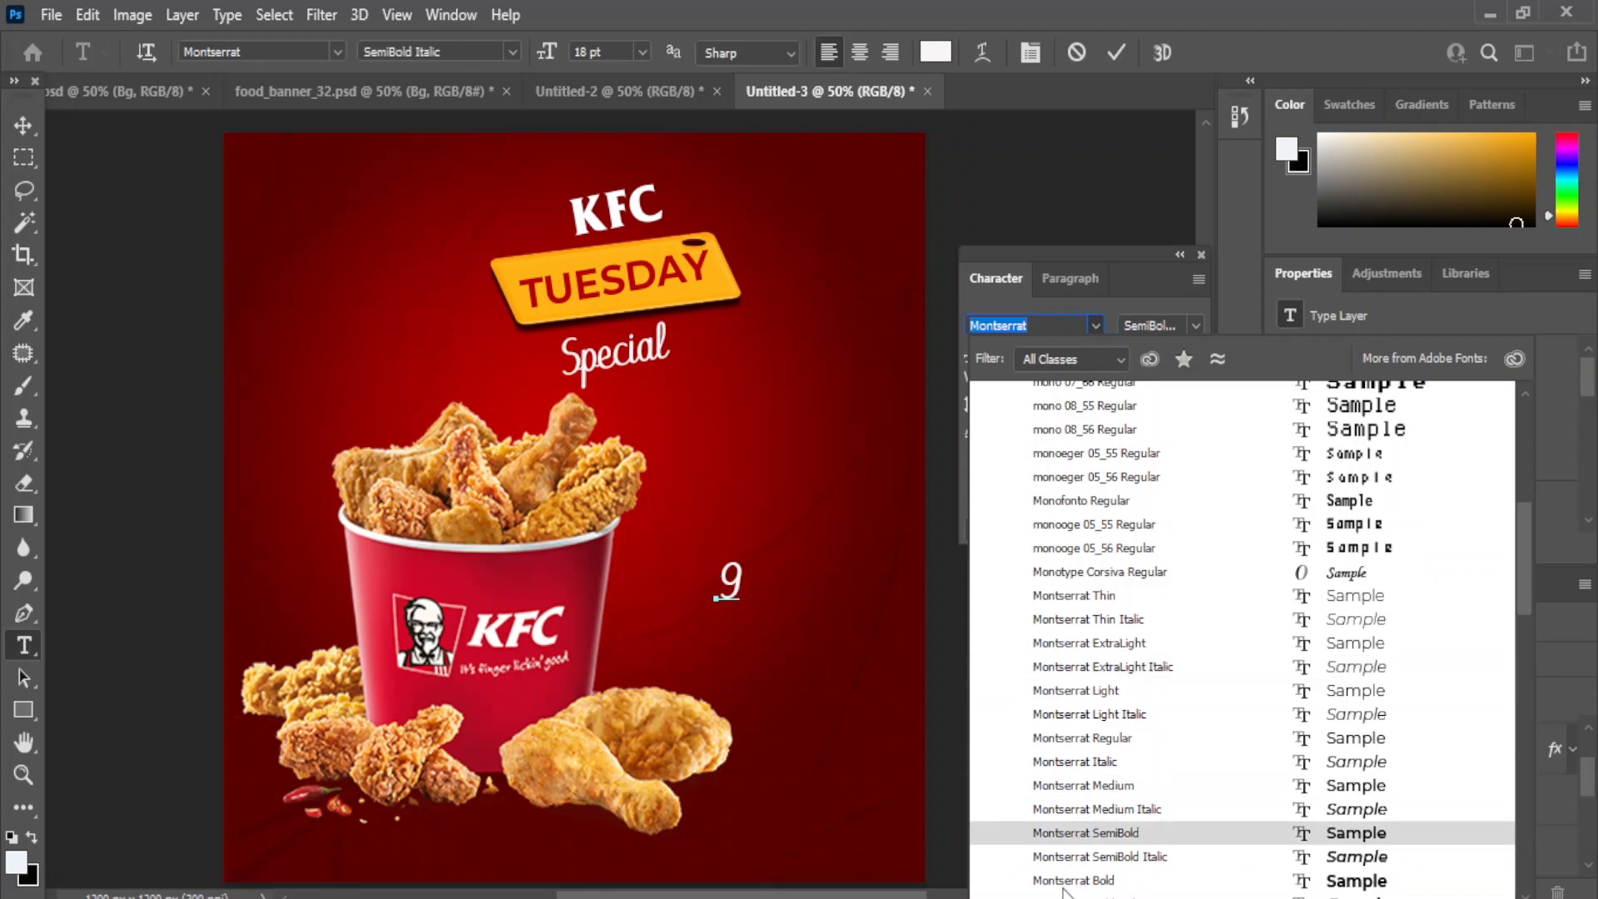
left_click(1070, 881)
Finish editing the 9 text and set its font to Montserrat ExtraBold.
left_click(23, 125)
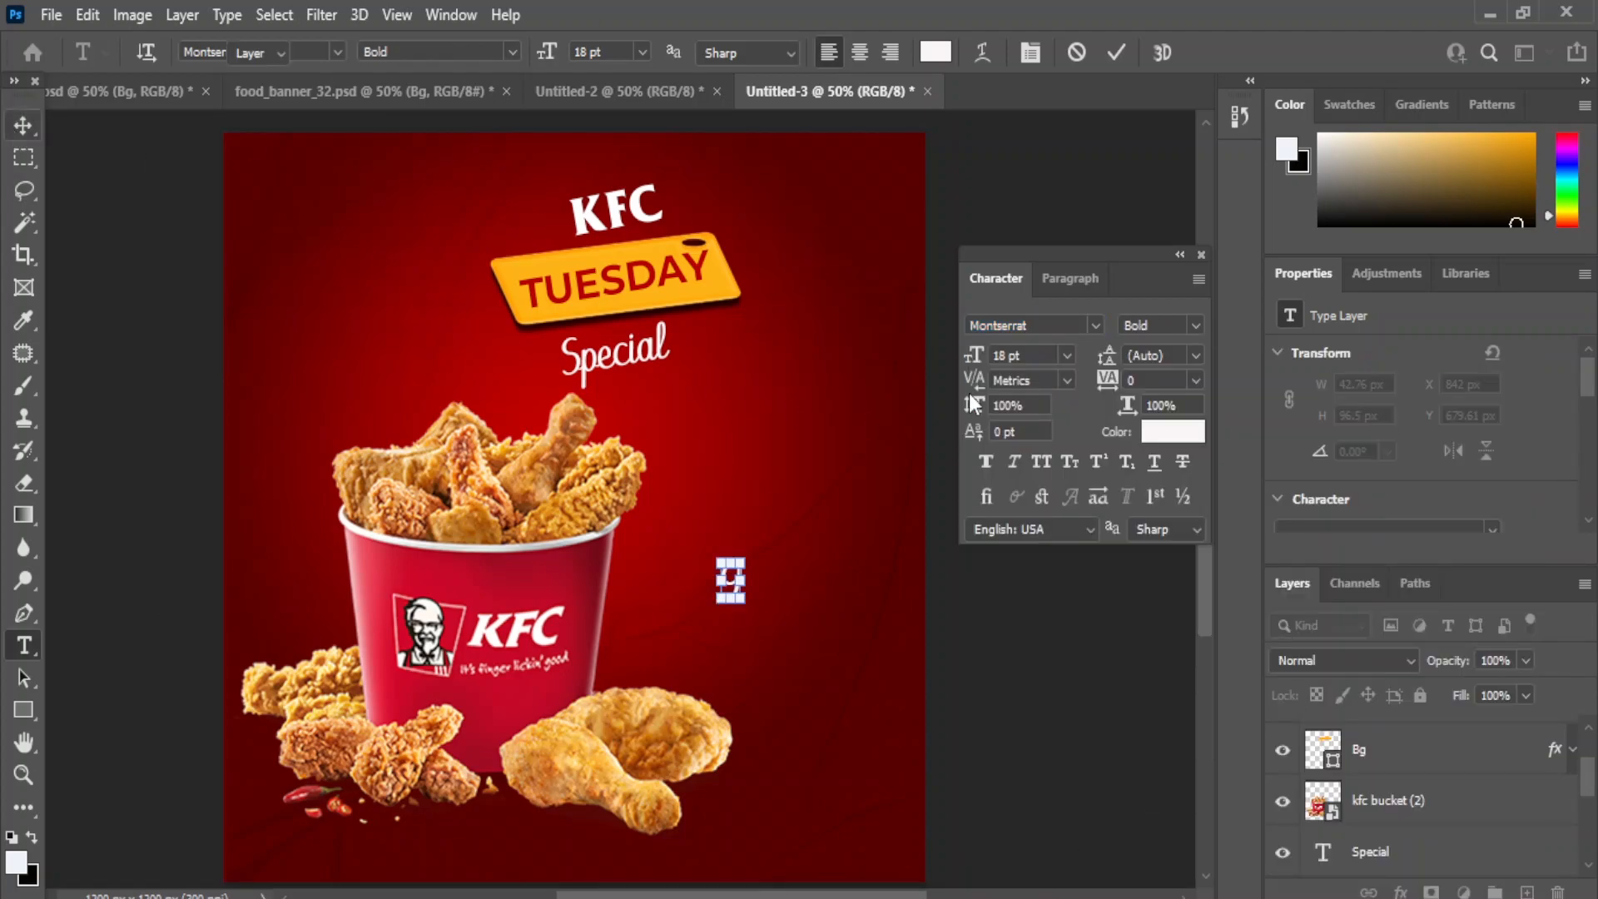
left_click(1096, 325)
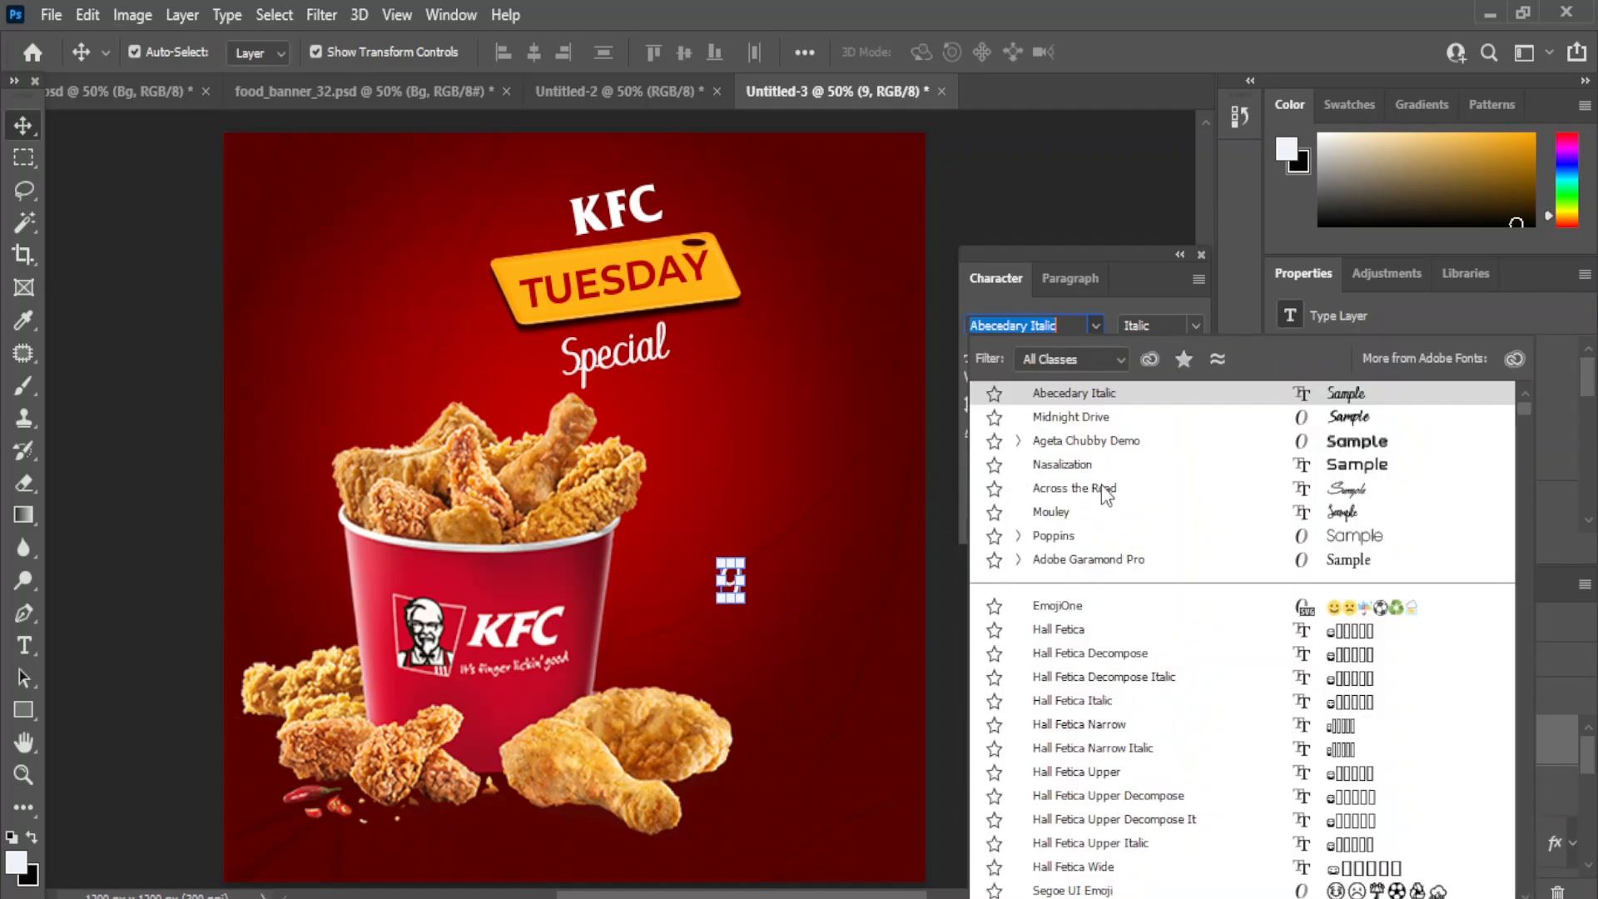
type("mon")
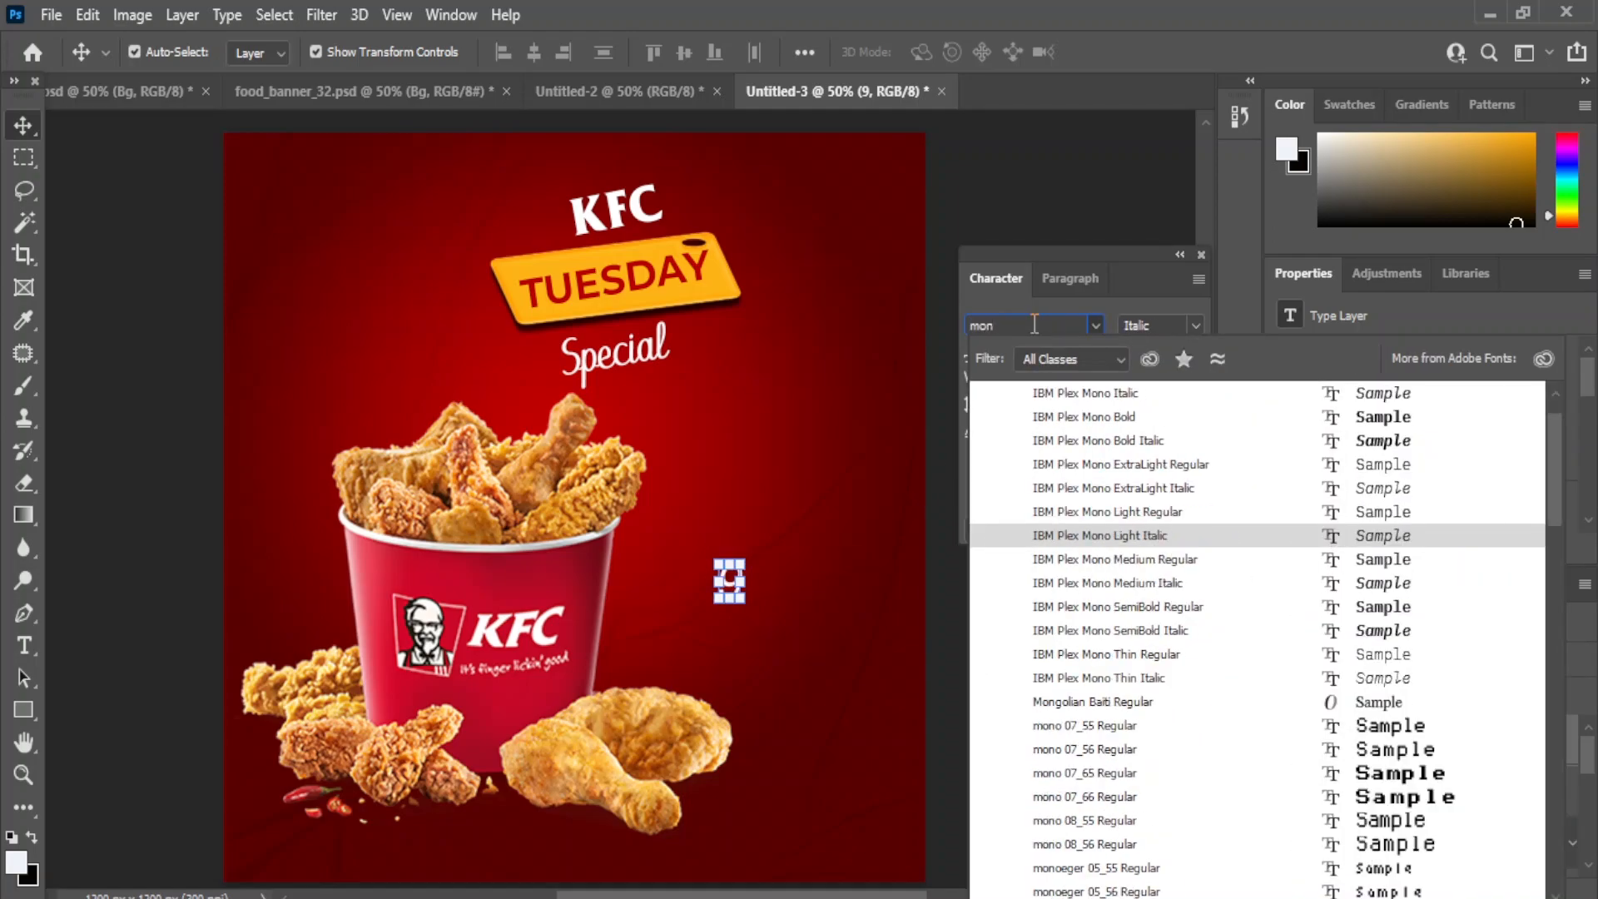
scroll(1111, 874, "down", 2)
left_click(1074, 869)
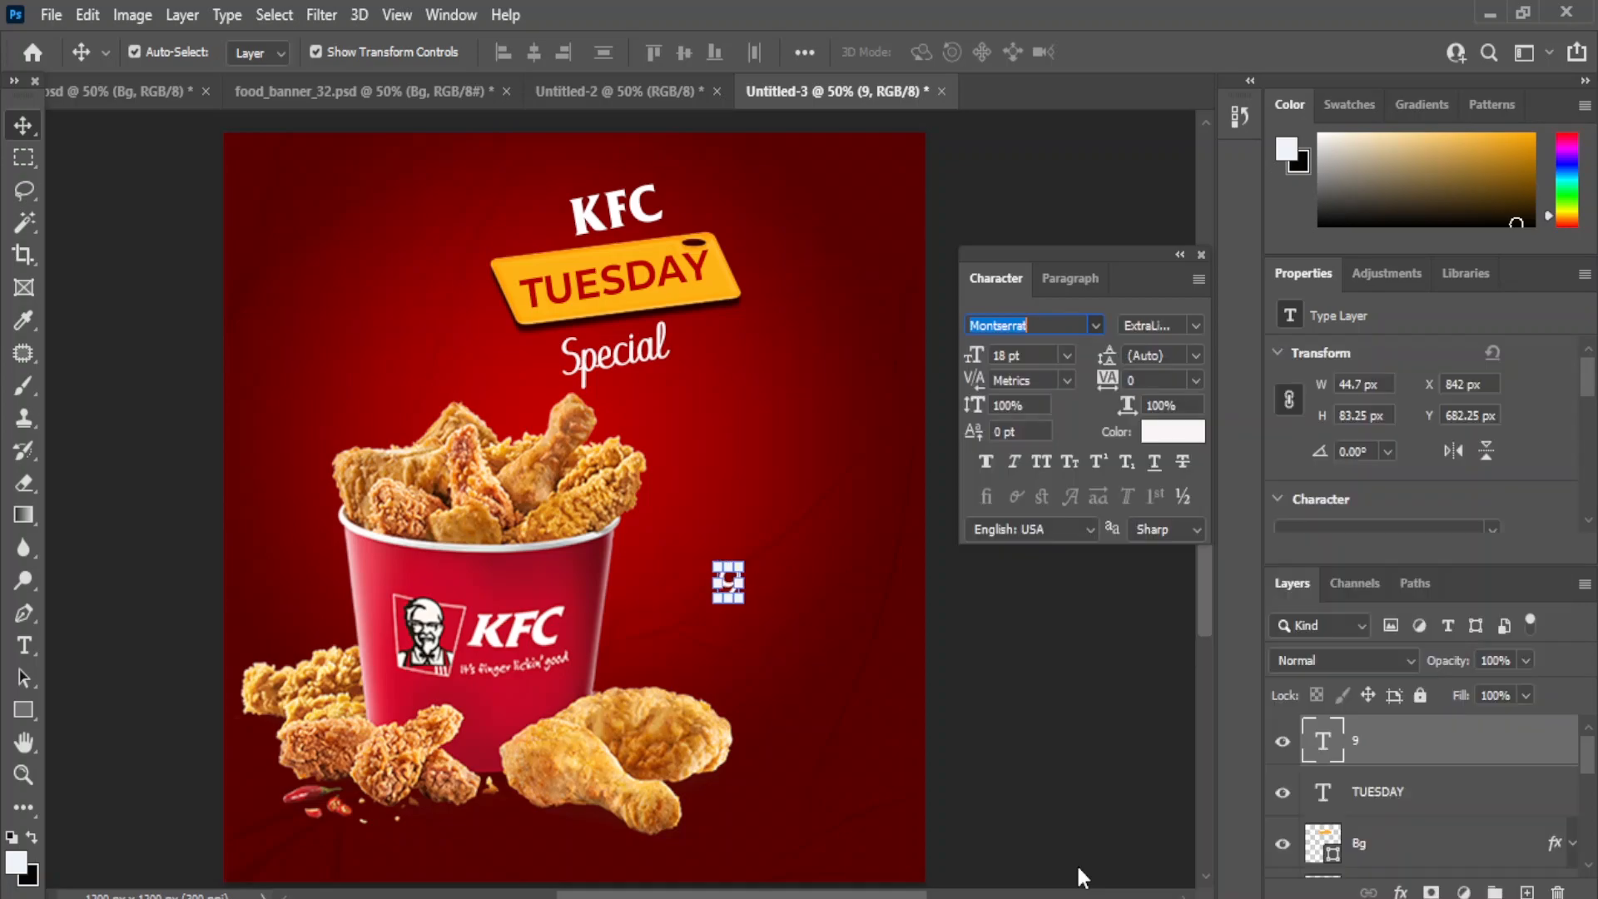
left_click(1197, 325)
left_click(1234, 606)
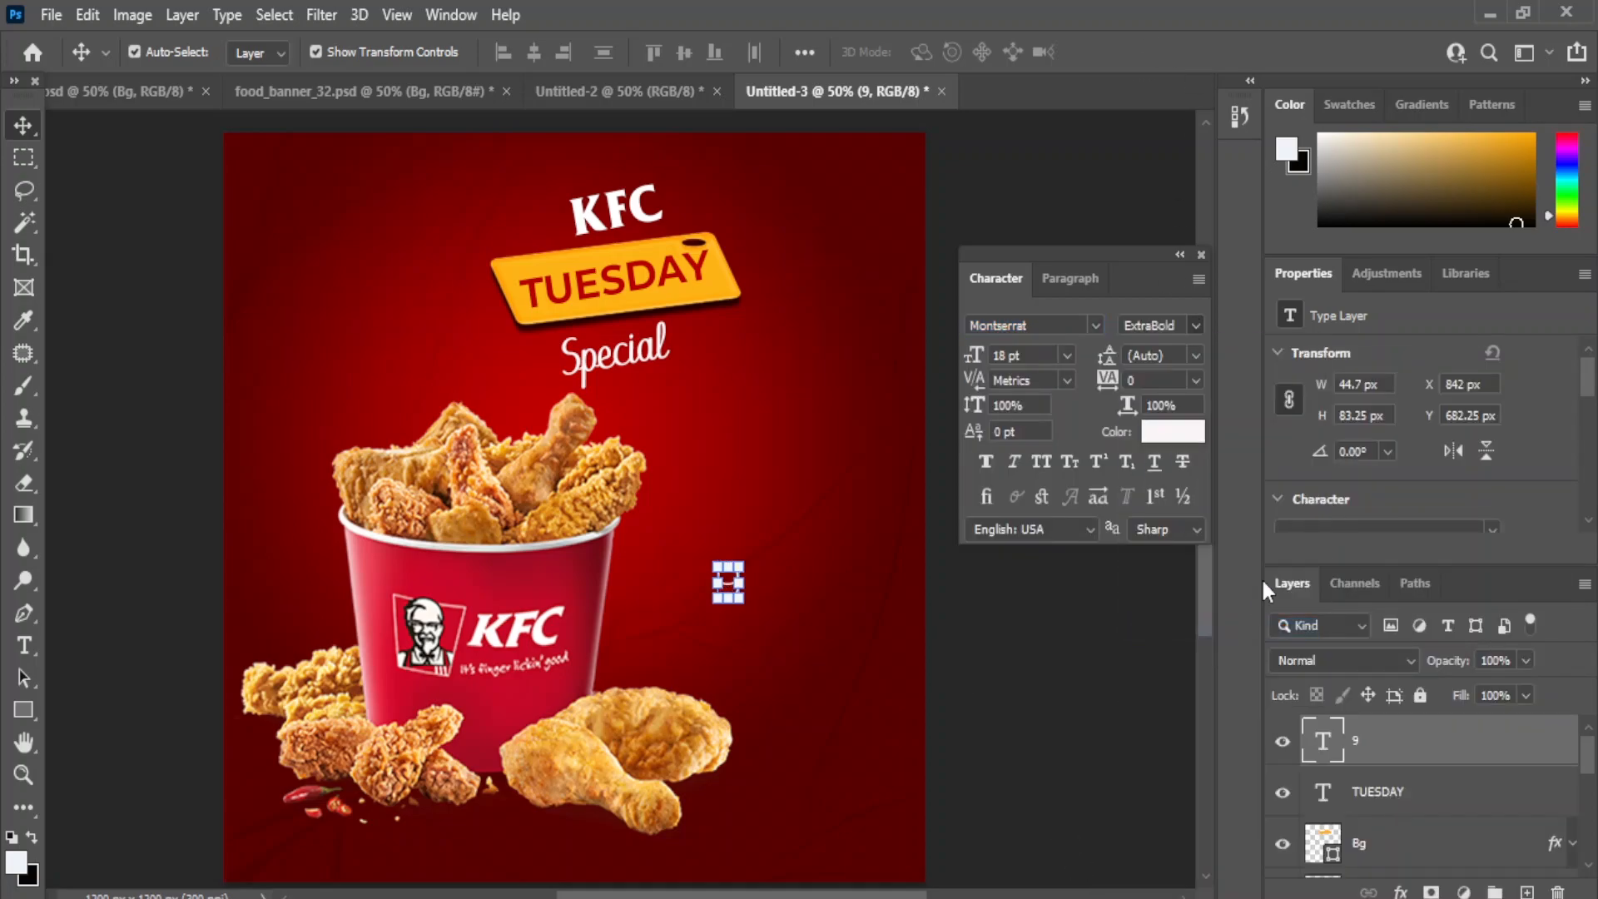
left_click(1096, 325)
left_click(1095, 325)
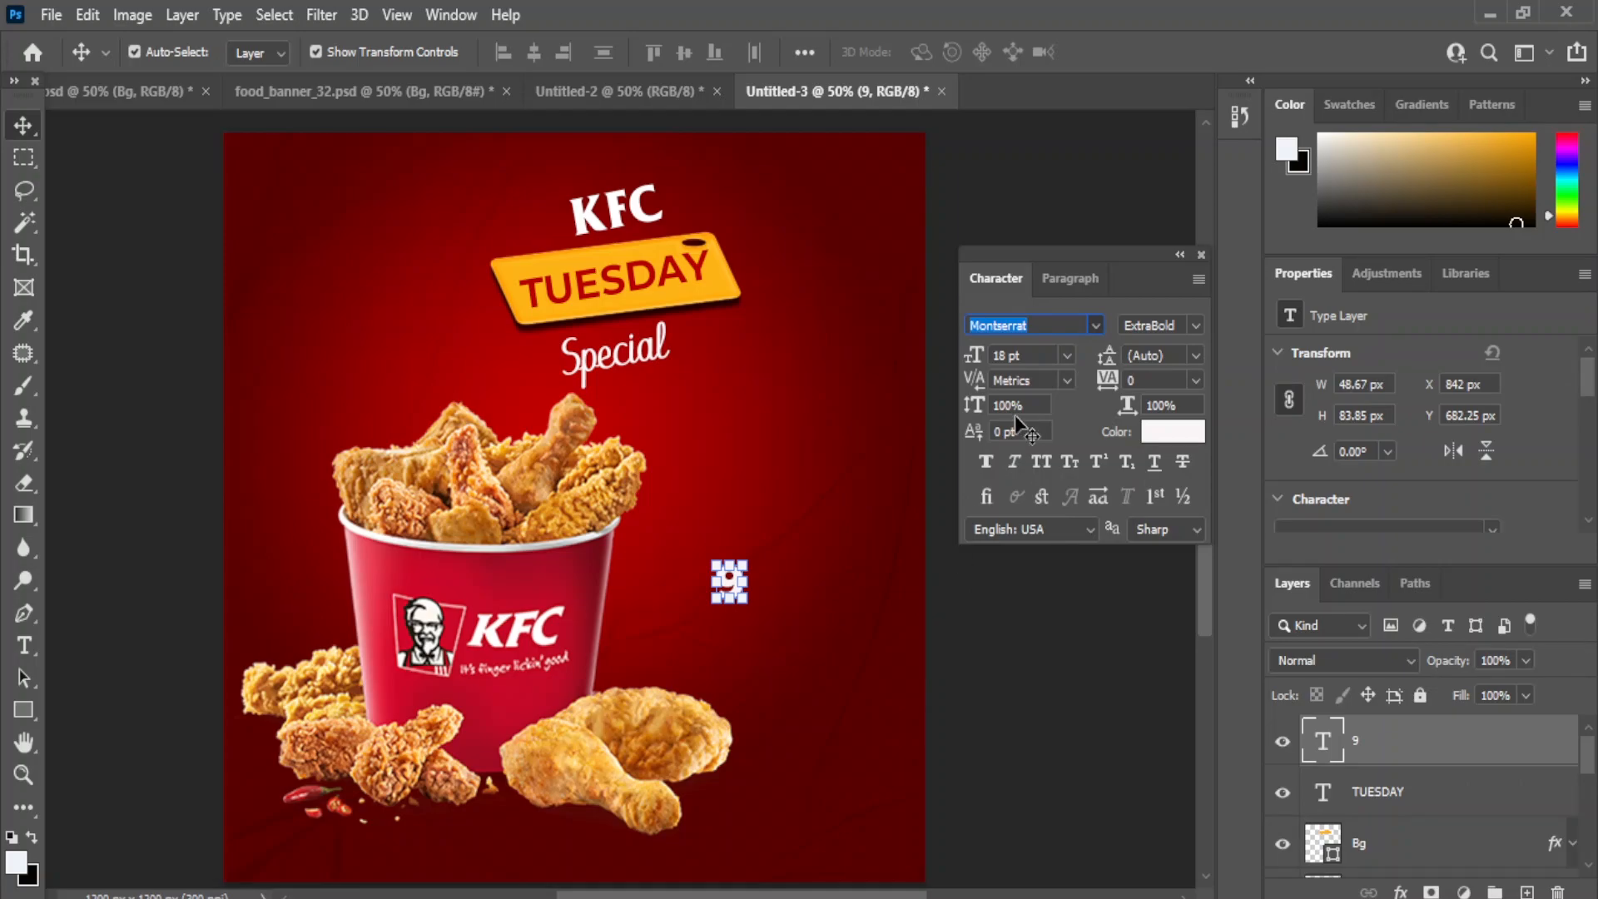
Set the 9 text's size to 72 pt and move it close beside the bucket, above the chicken pieces.
left_click(1066, 355)
left_click(1041, 673)
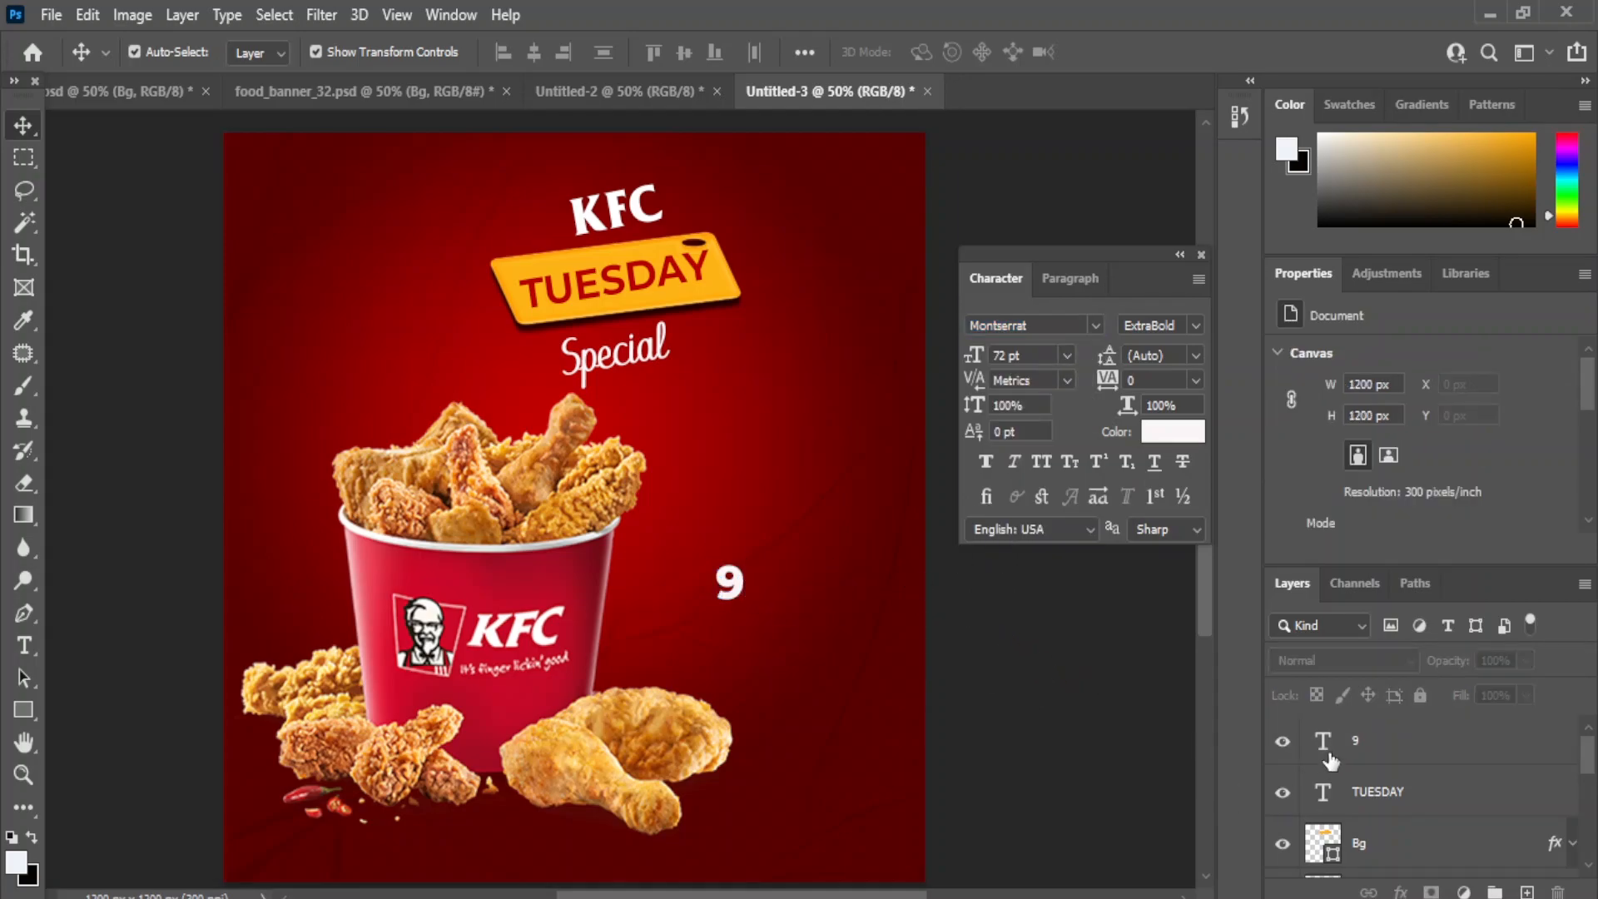
double_click(1326, 747)
left_click(1066, 354)
left_click(1029, 672)
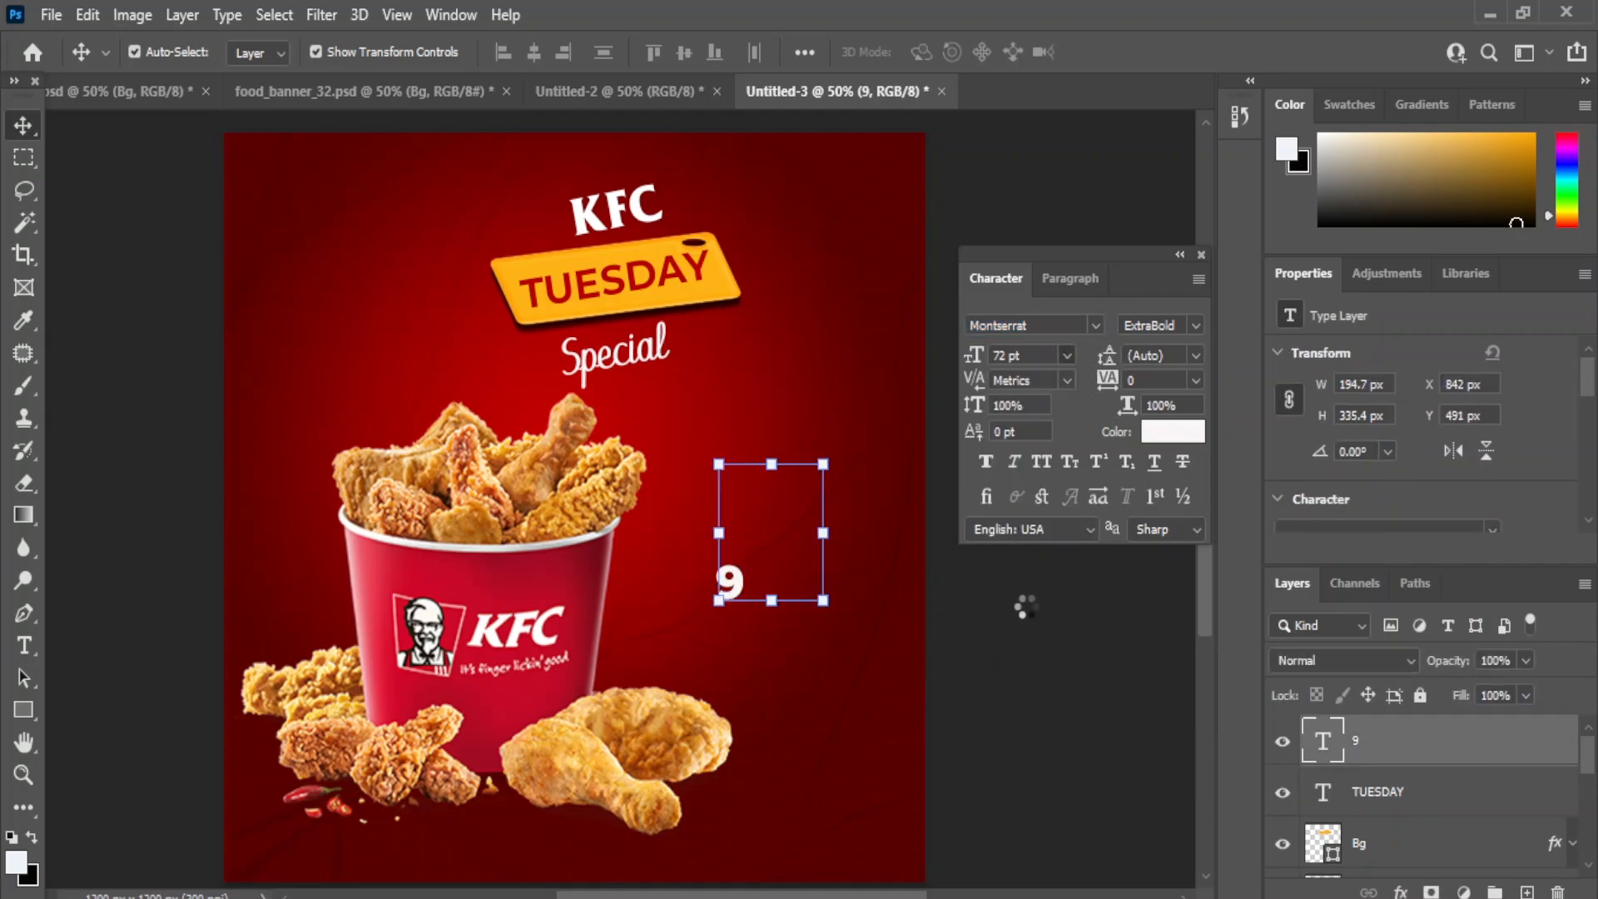
left_click_drag(758, 527, 668, 616)
Change the 9 to SemiBold at 76 pt and shift it slightly left toward the bucket.
left_click(1196, 325)
left_click(1211, 547)
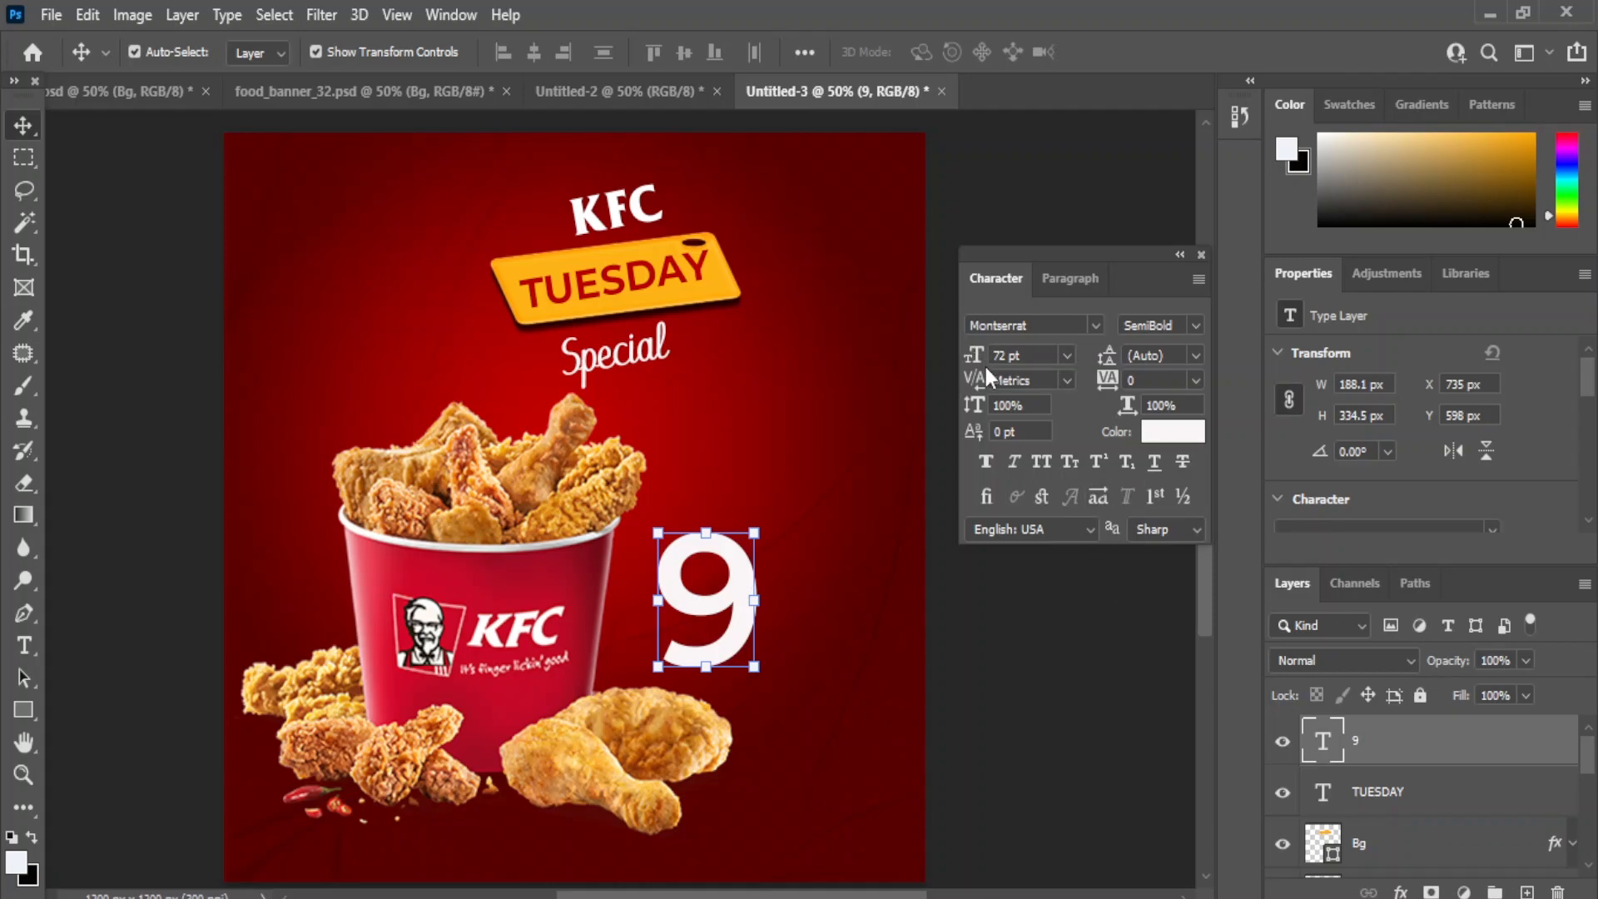
type("76")
key("Return")
left_click_drag(741, 563, 721, 564)
left_click(1067, 658)
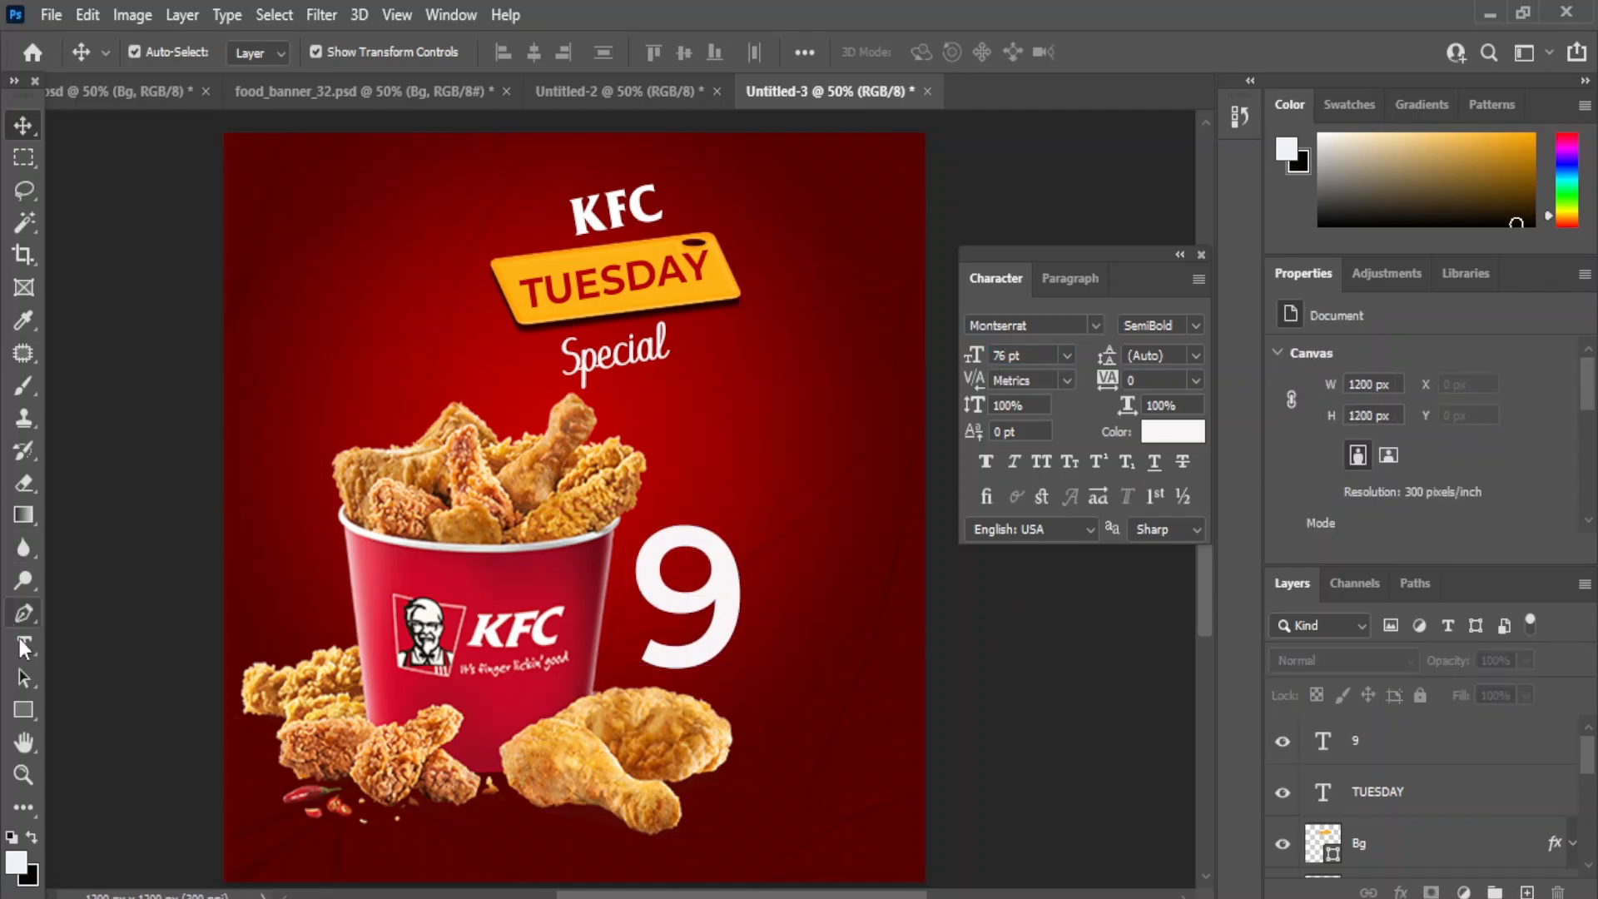
Add a separate text "pcs" at 30 pt to the lower right of the 9.
left_click(23, 645)
left_click(789, 724)
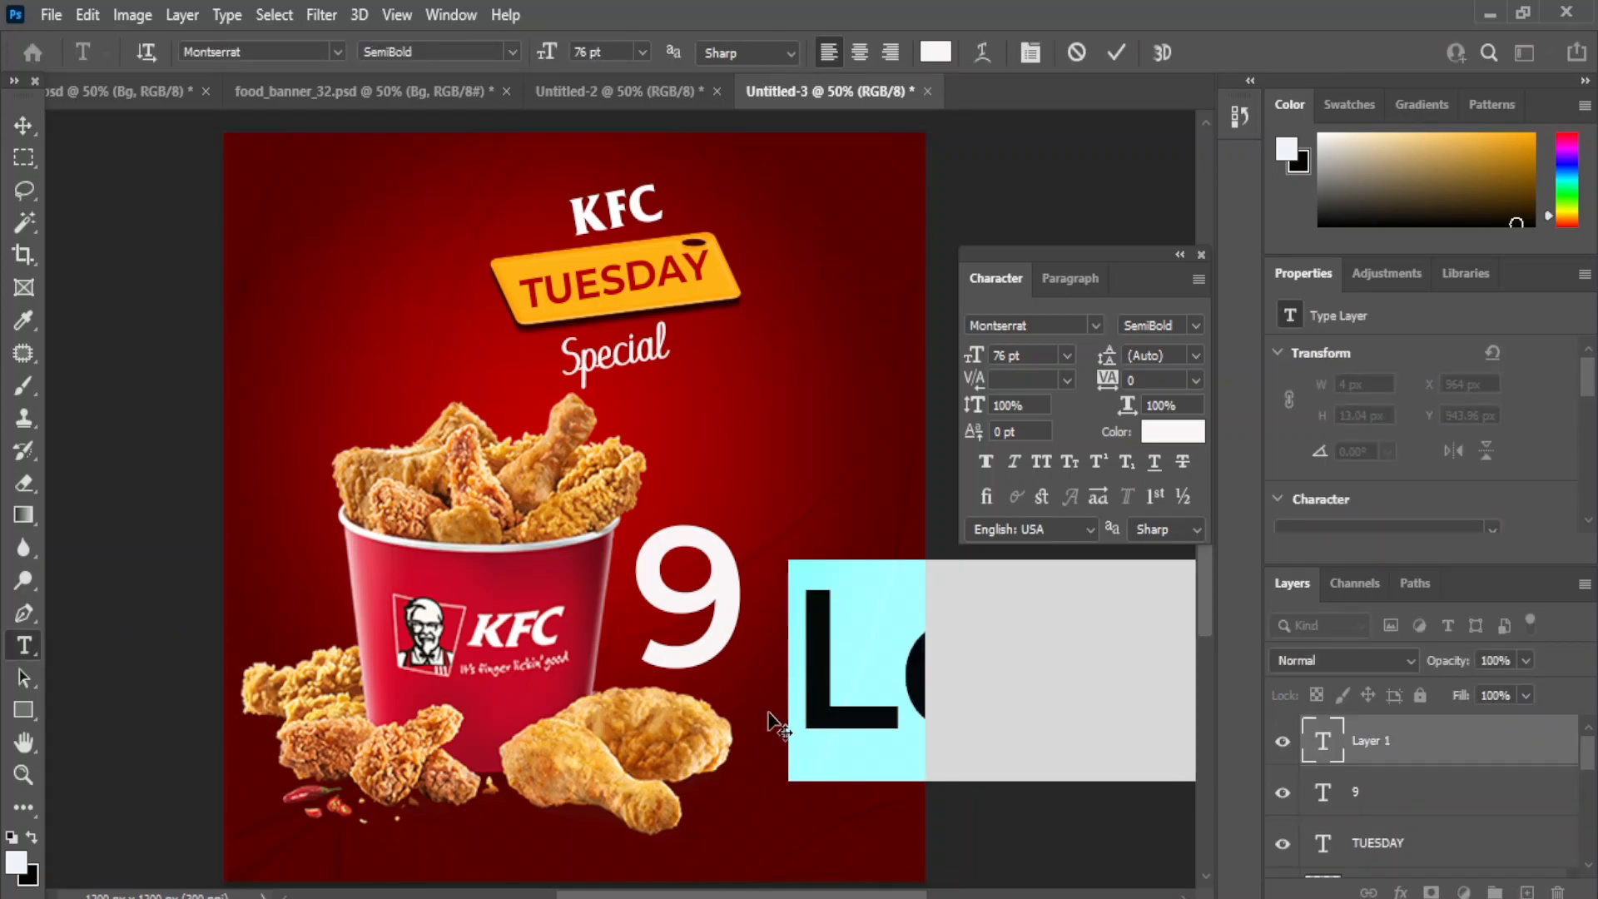
left_click(1067, 355)
left_click(1032, 592)
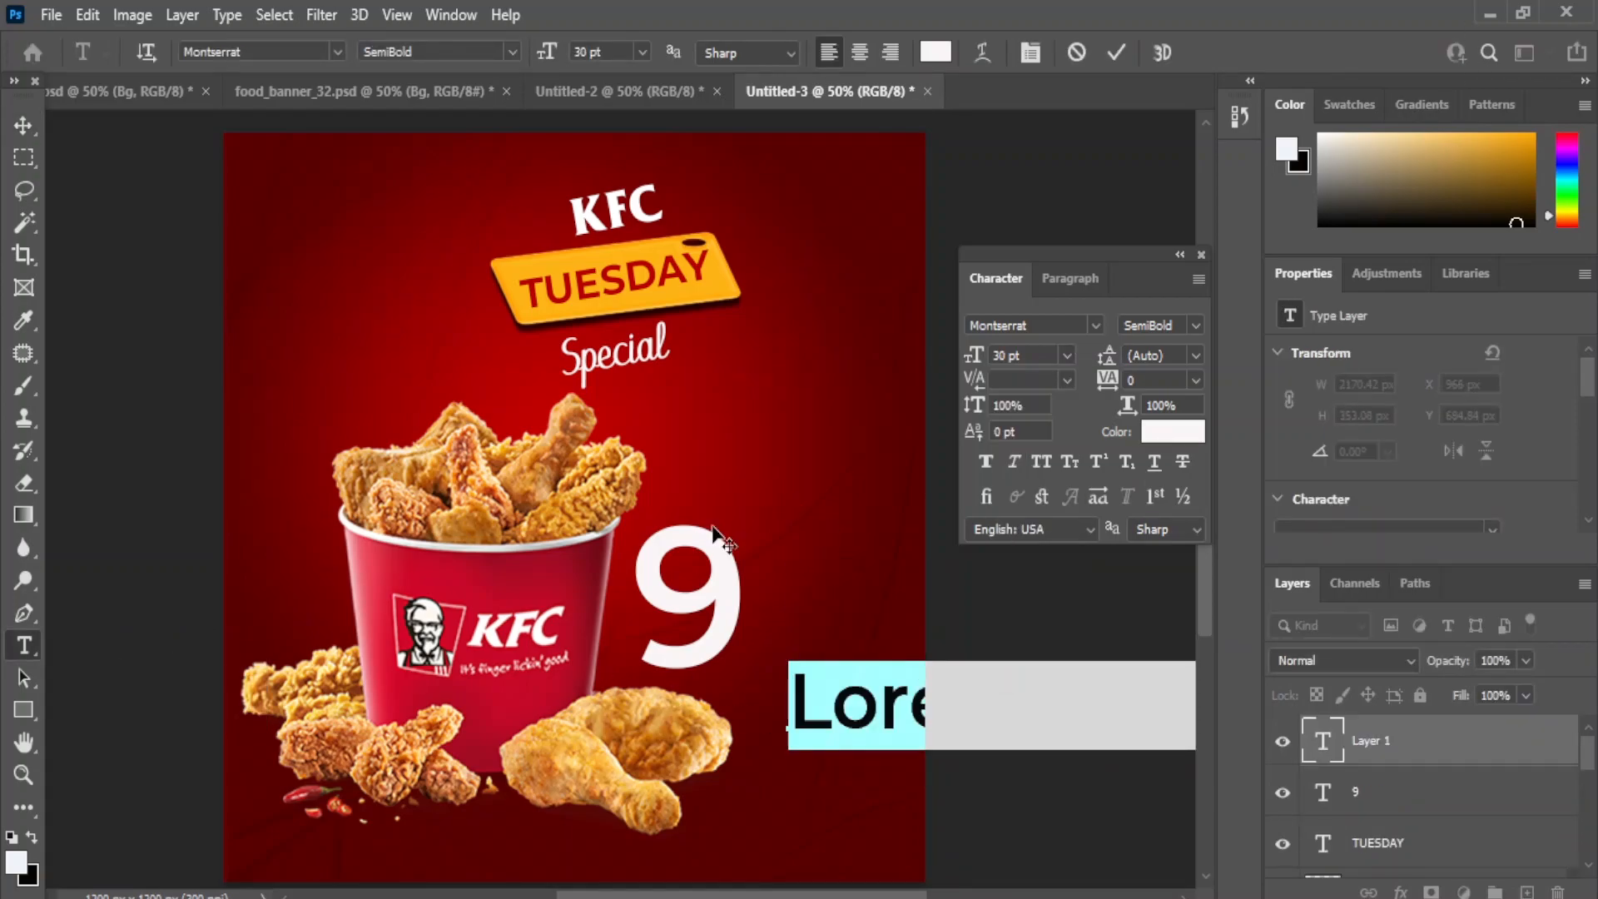
type("pcs")
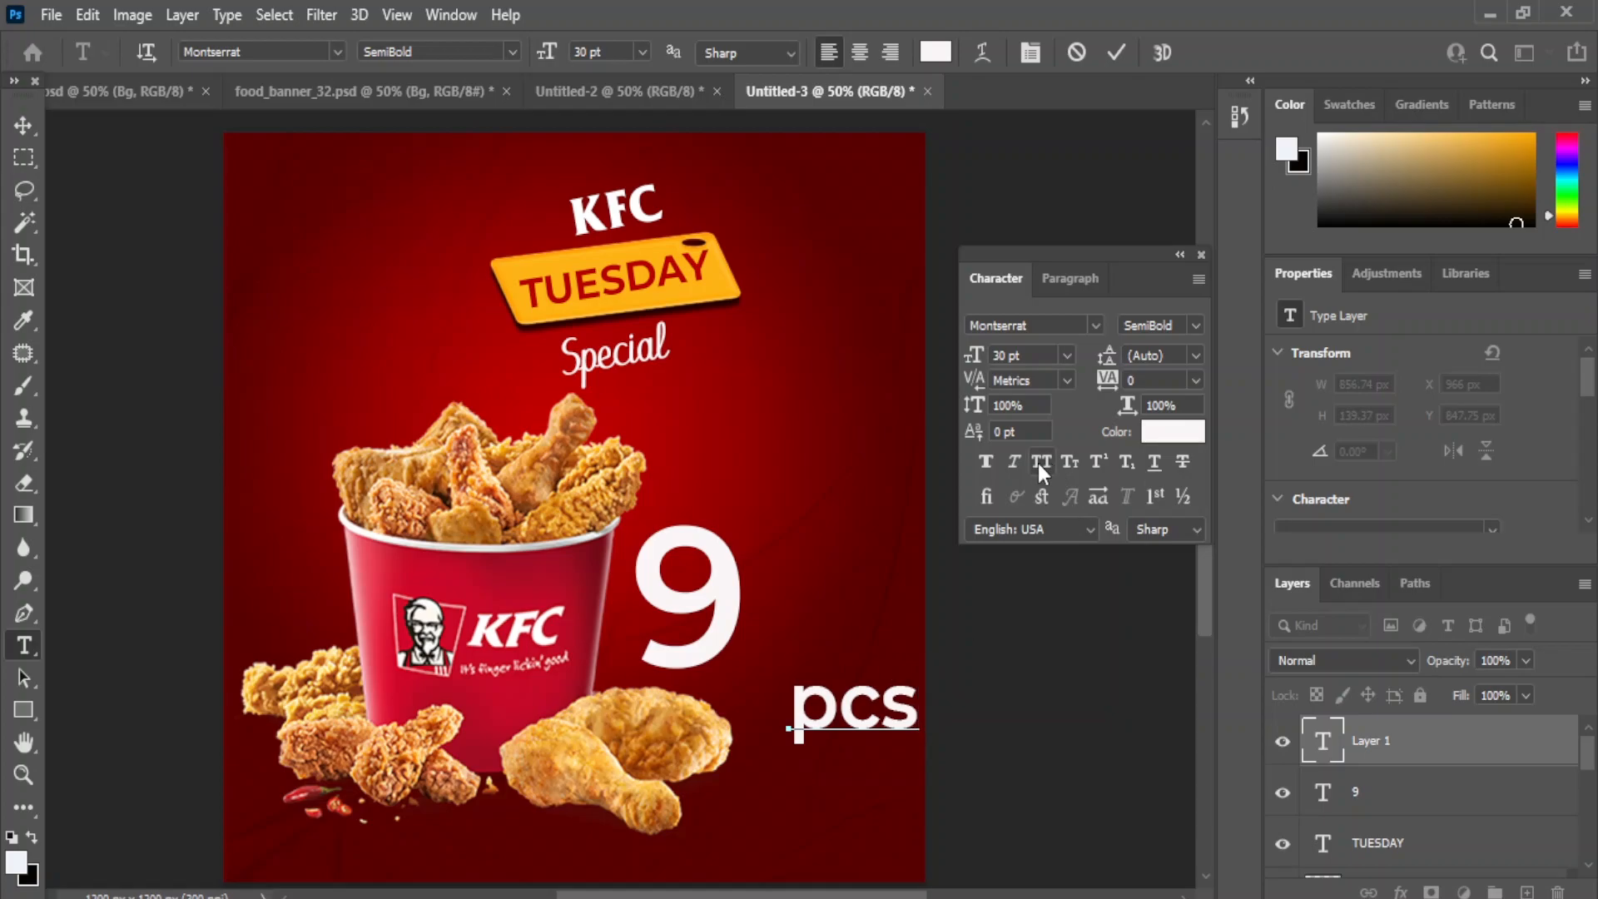
key("ctrl+Return")
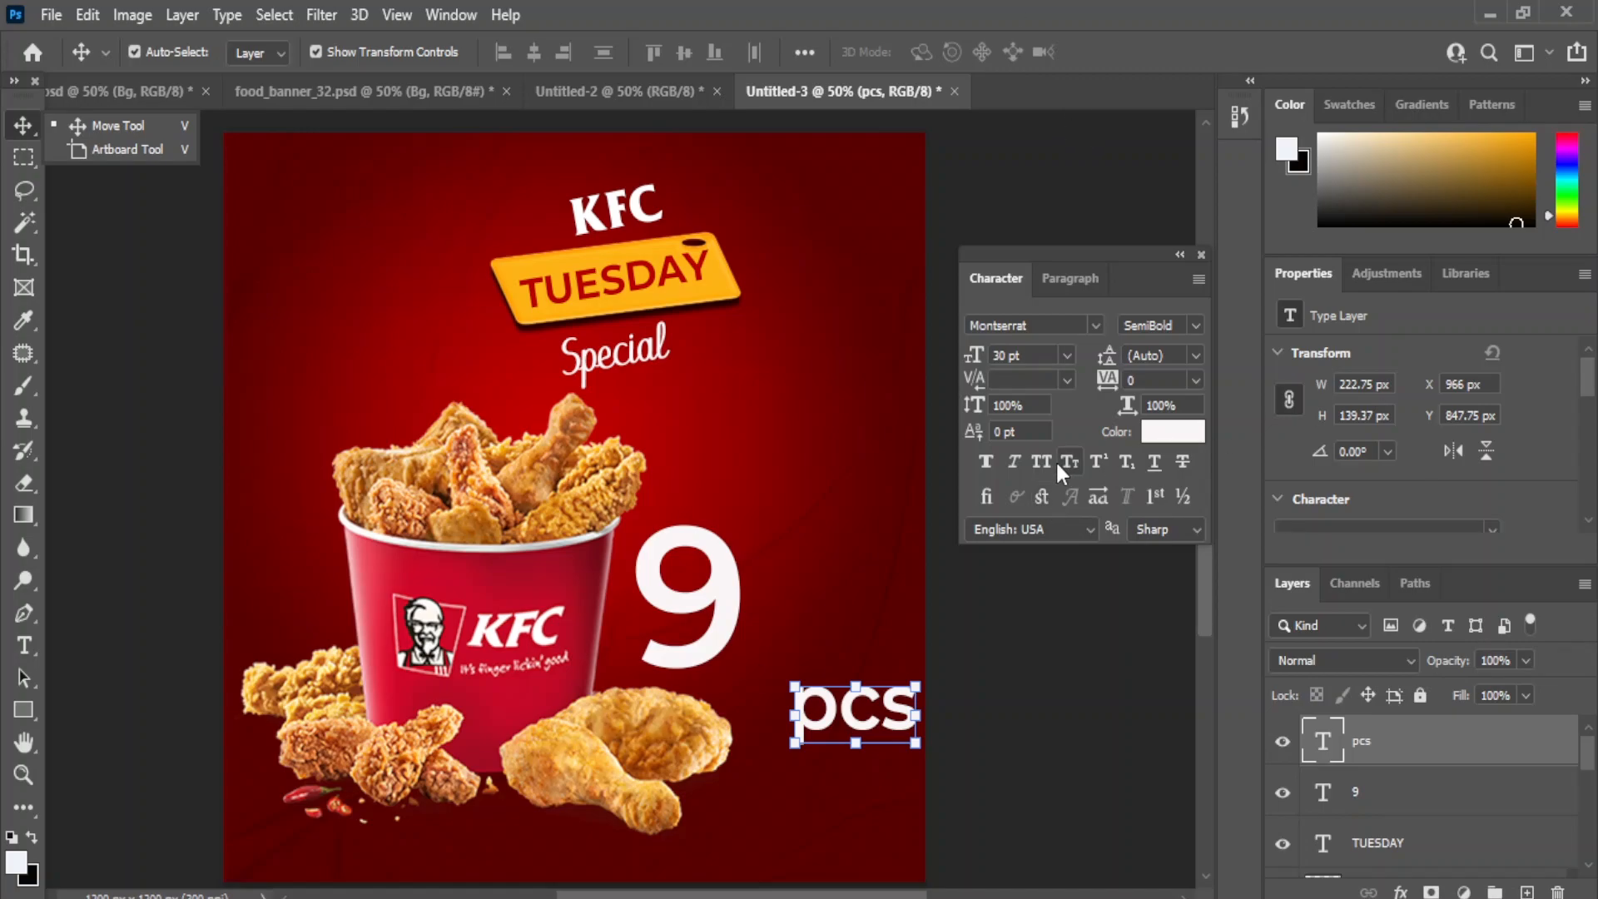
Format the pcs text as All Caps in Medium weight and place it beside the upper part of the 9.
left_click(1042, 461)
left_click(1198, 325)
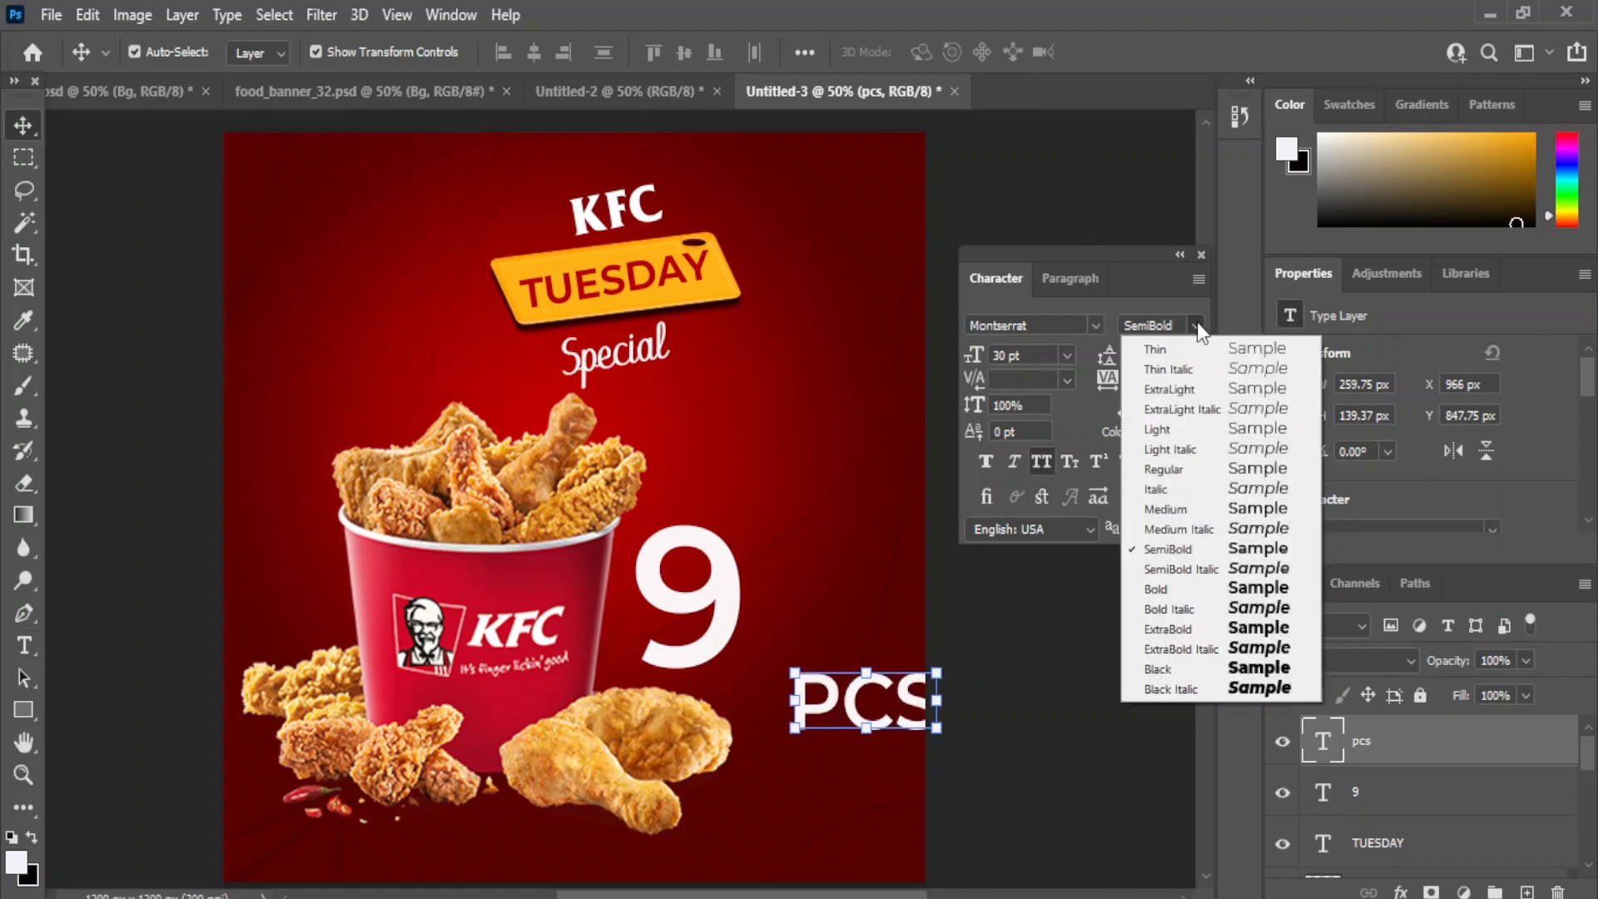
left_click(1256, 508)
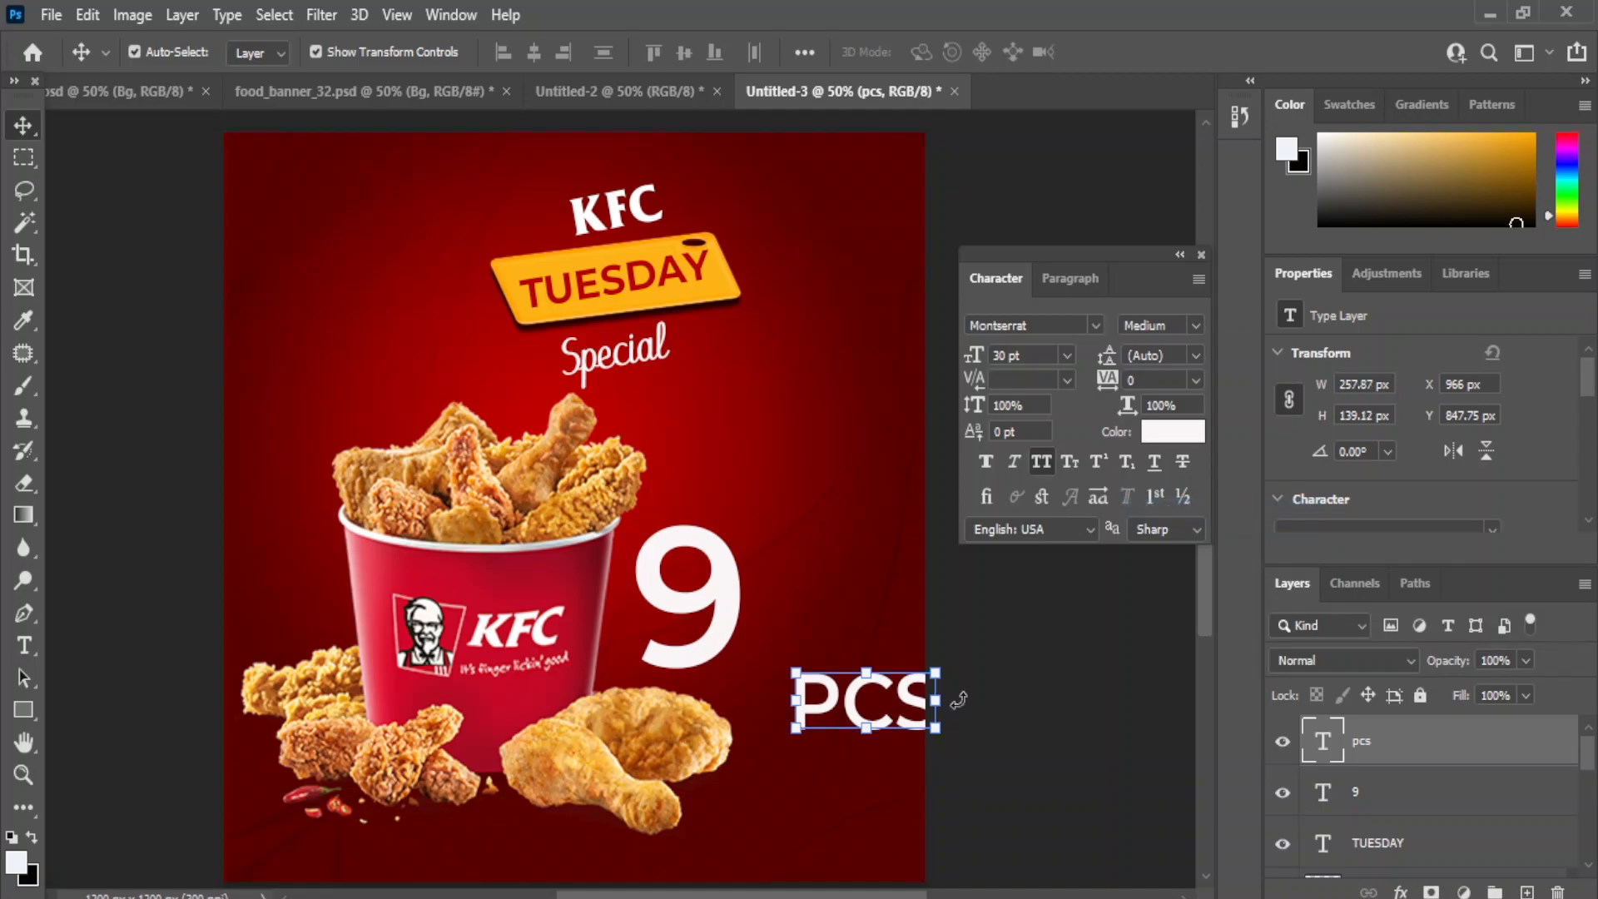
left_click_drag(899, 703, 859, 556)
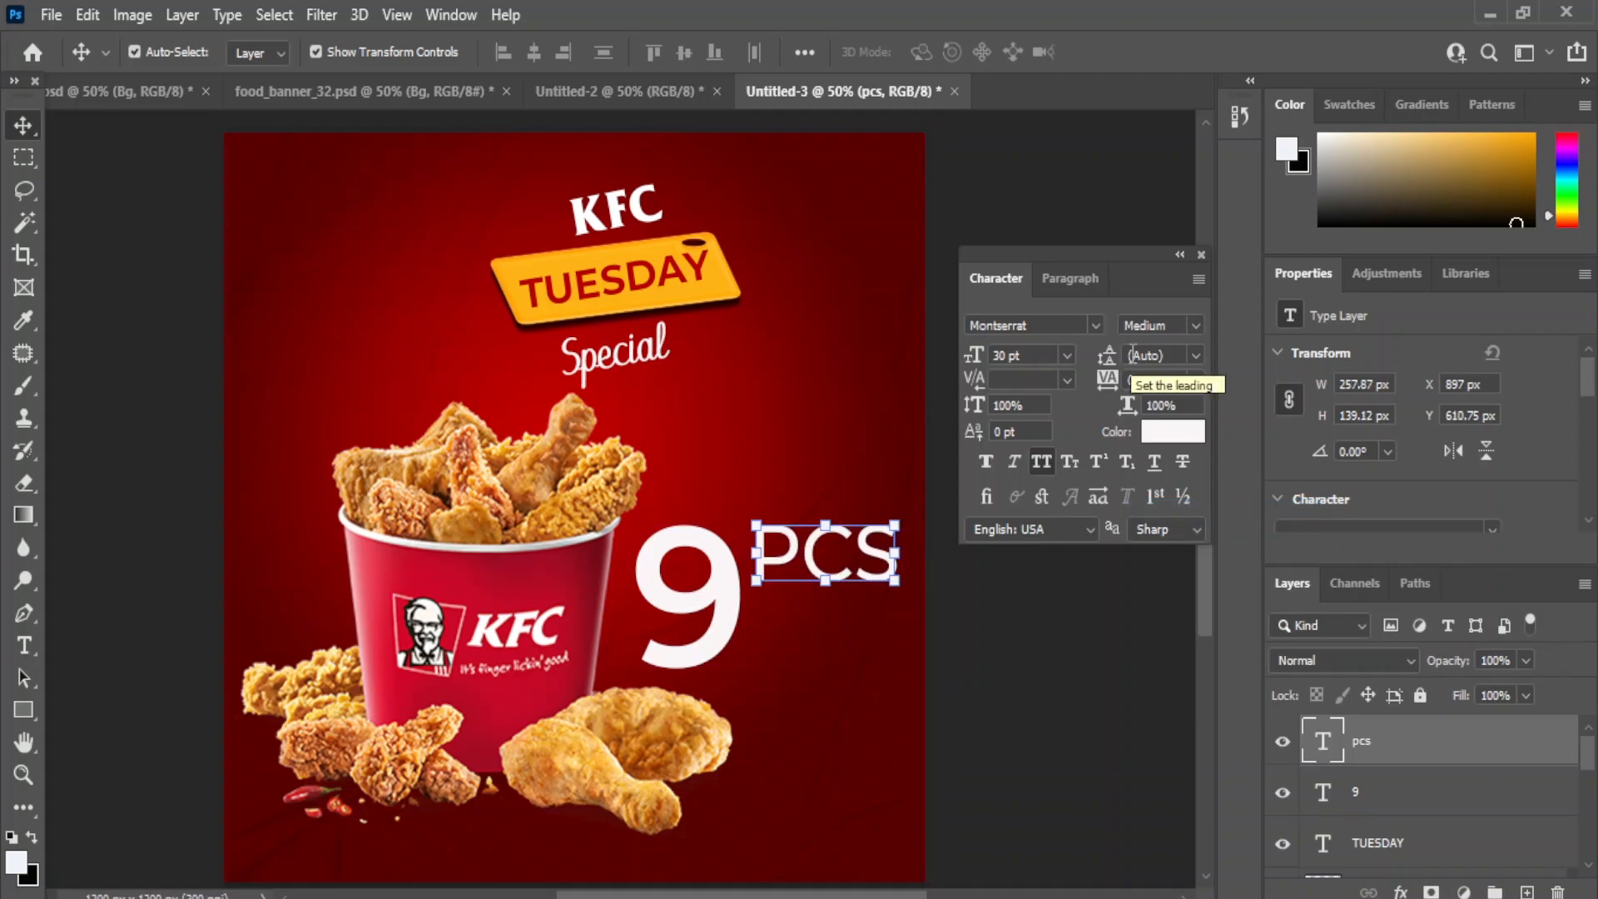
Extend the text to "pcs.of", reduce its size to 12 pt and nudge it slightly up beside the 9.
left_click_drag(23, 645, 150, 651)
left_click(897, 556)
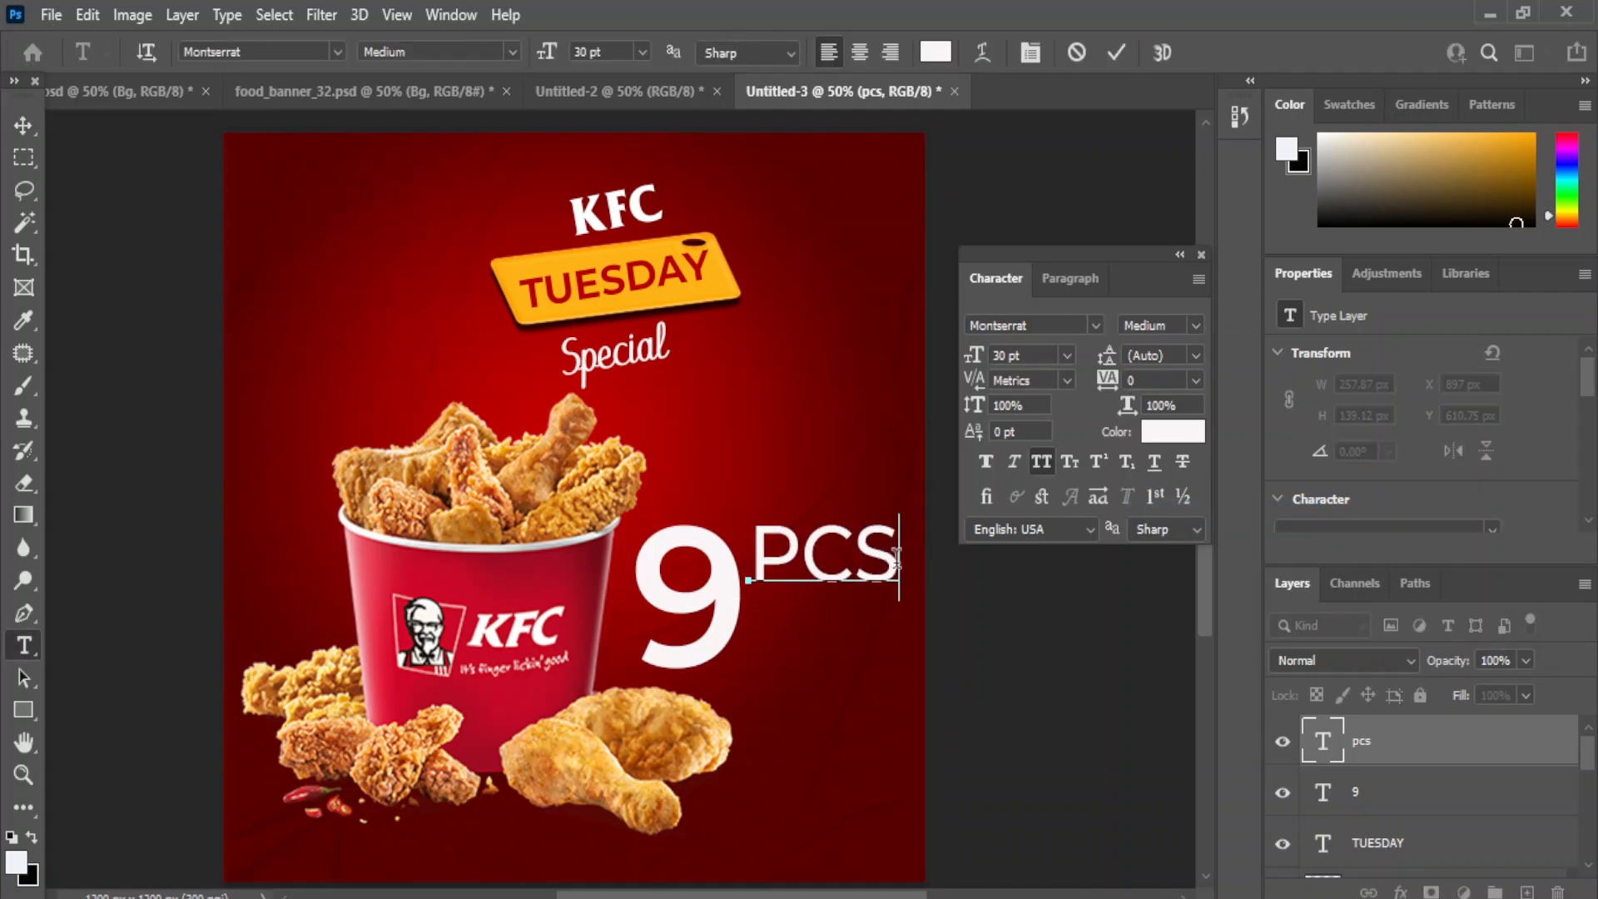
left_click(24, 125)
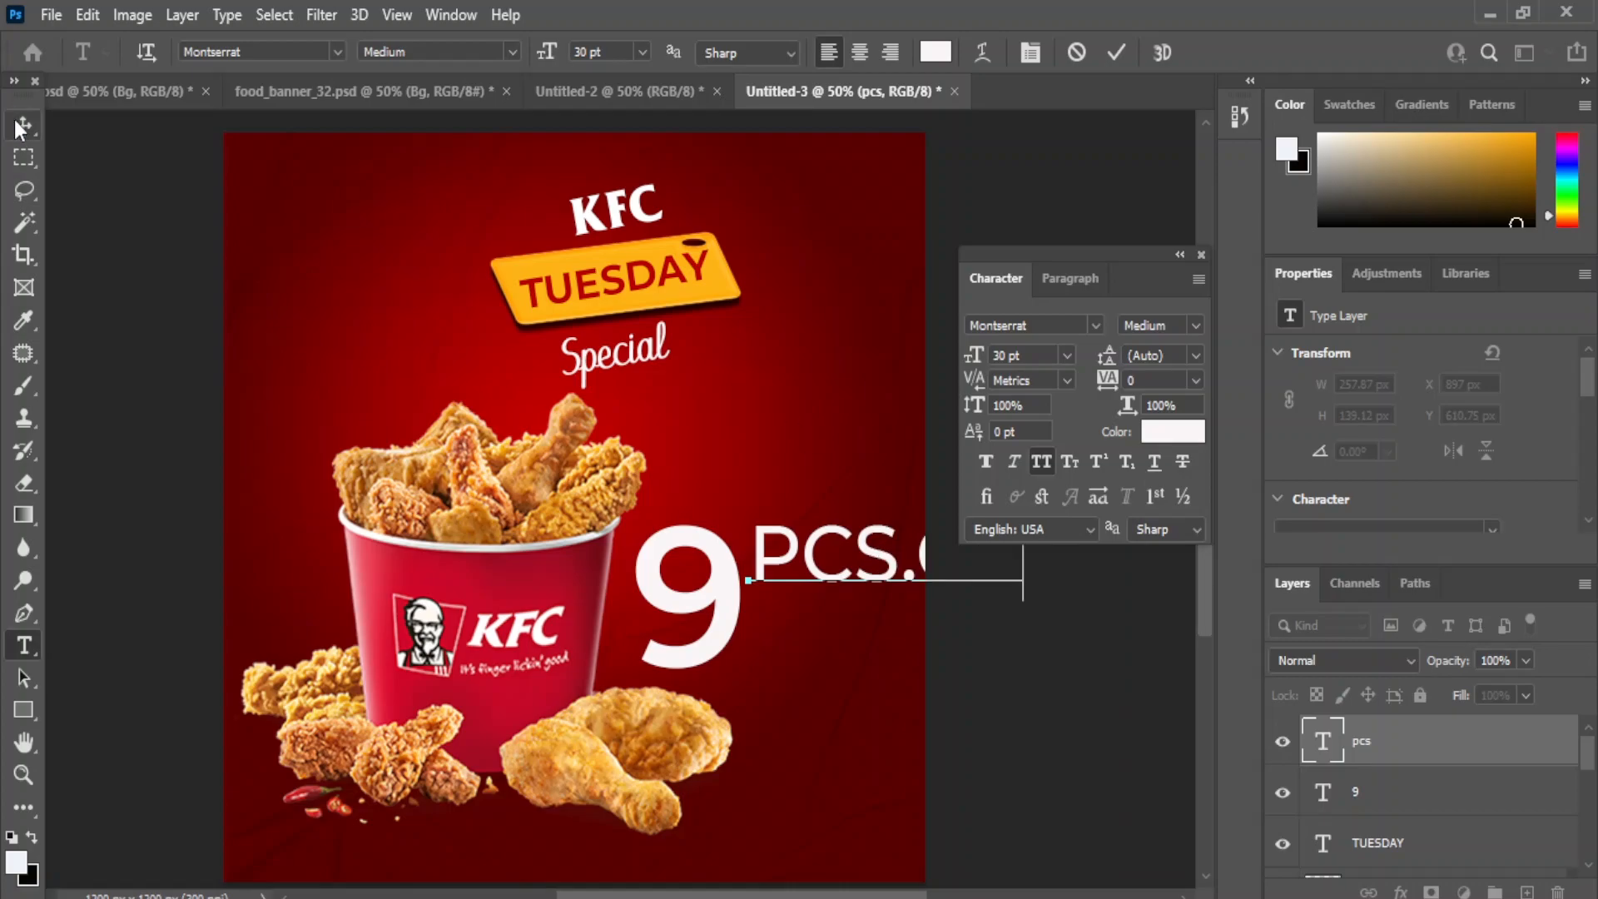
left_click(1066, 354)
left_click(1029, 504)
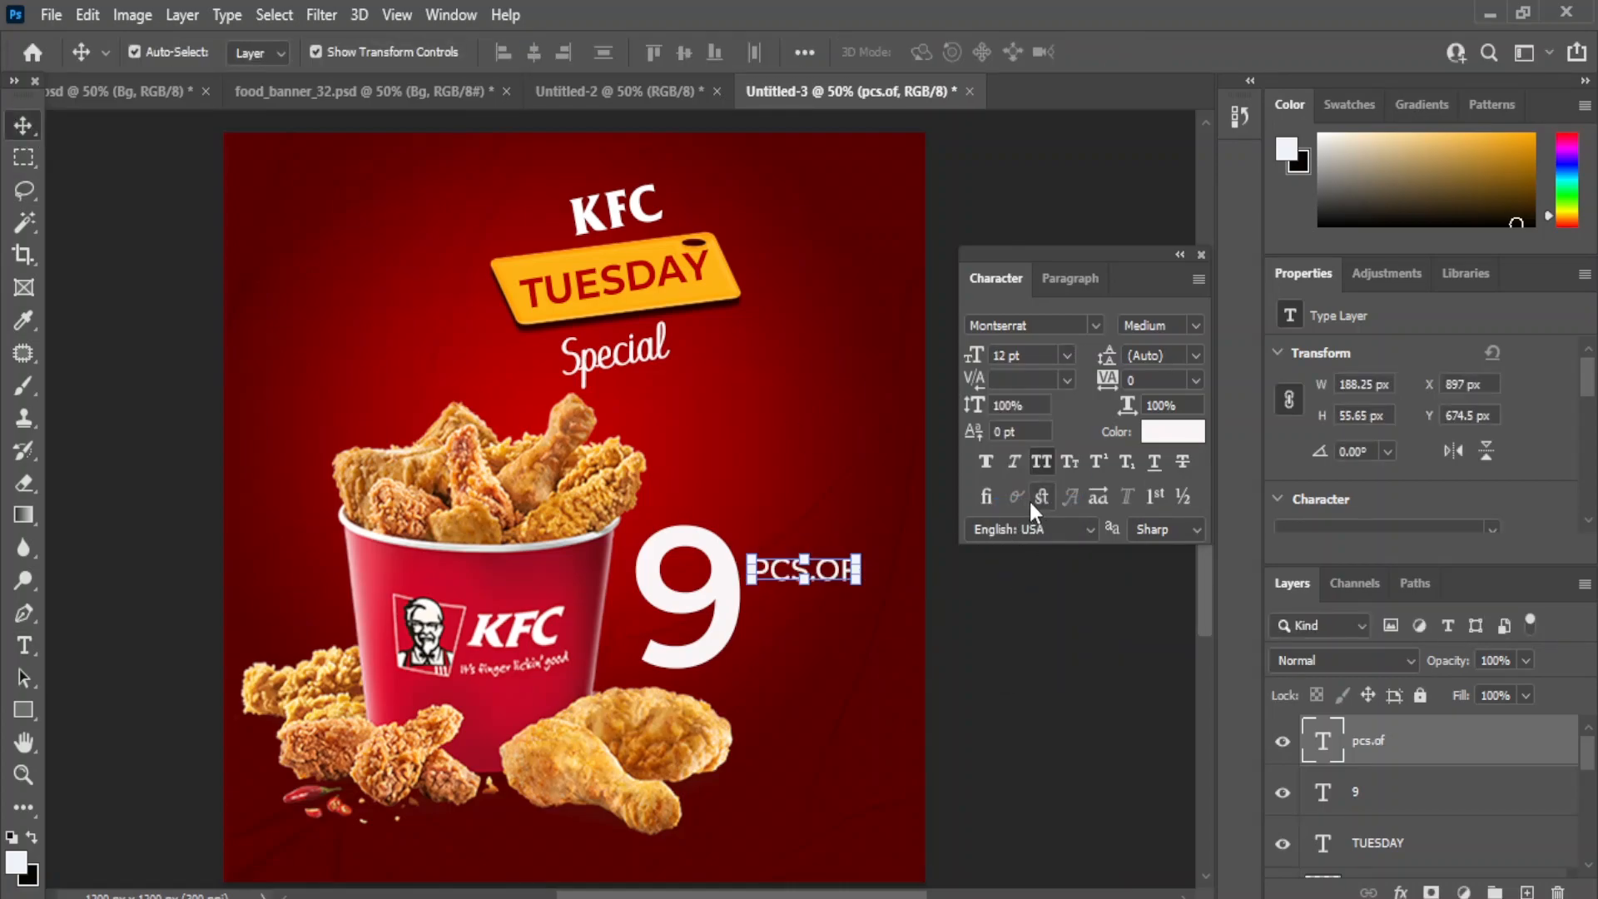
left_click(1018, 673)
left_click_drag(830, 571, 829, 563)
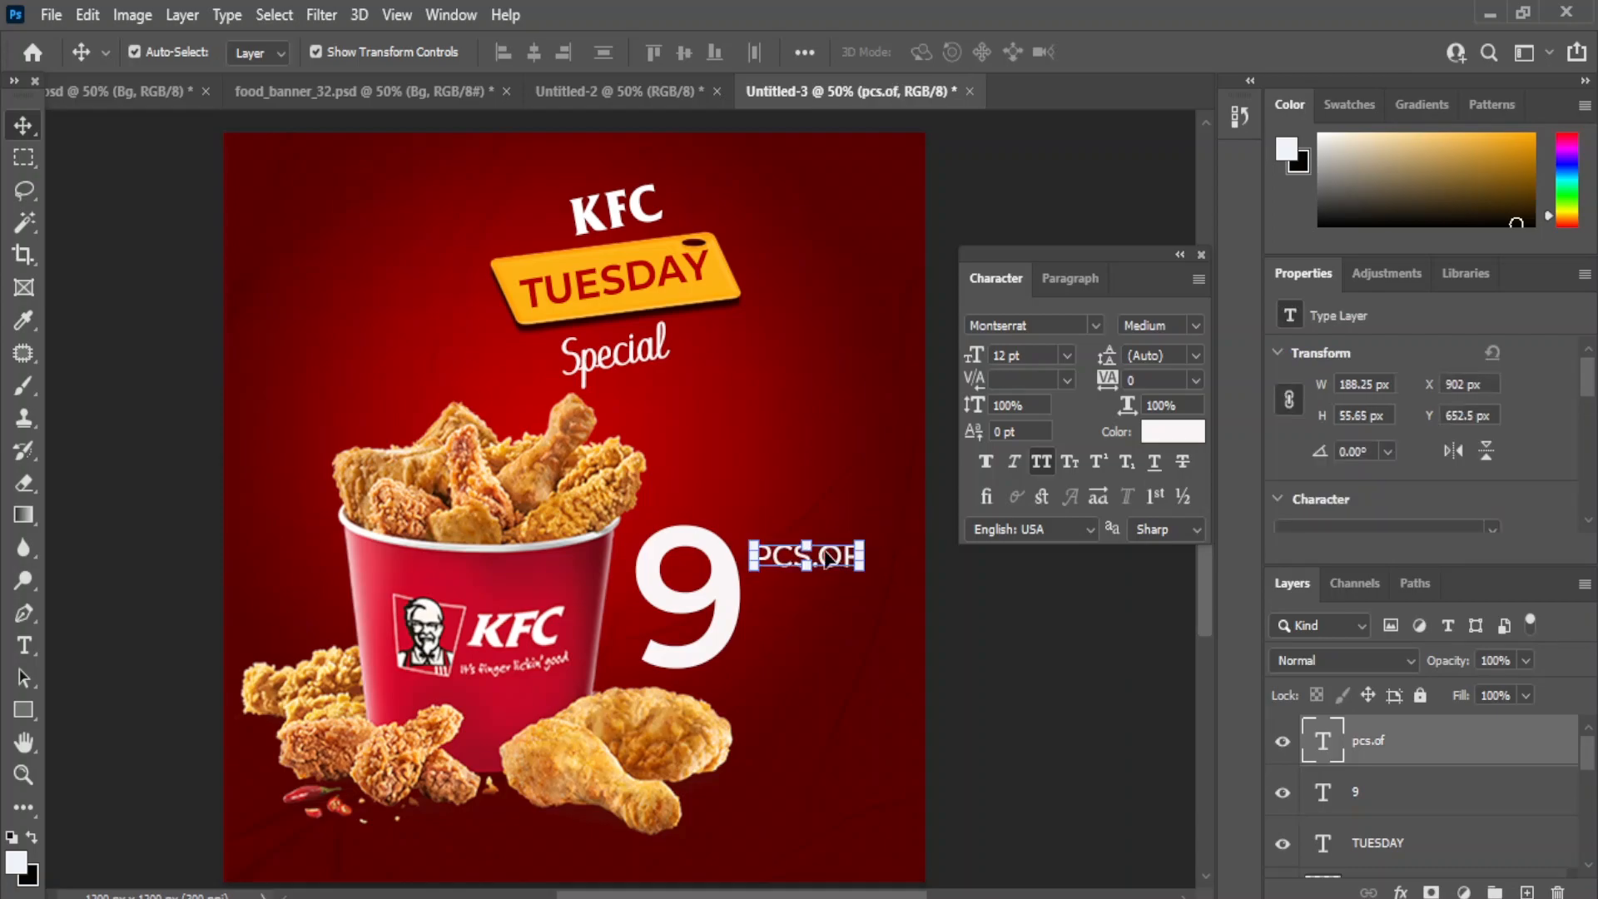
Add a second line reading "CHICKEN" below PCS.OF in the same text layer.
left_click(25, 645)
left_click(125, 646)
left_click(855, 554)
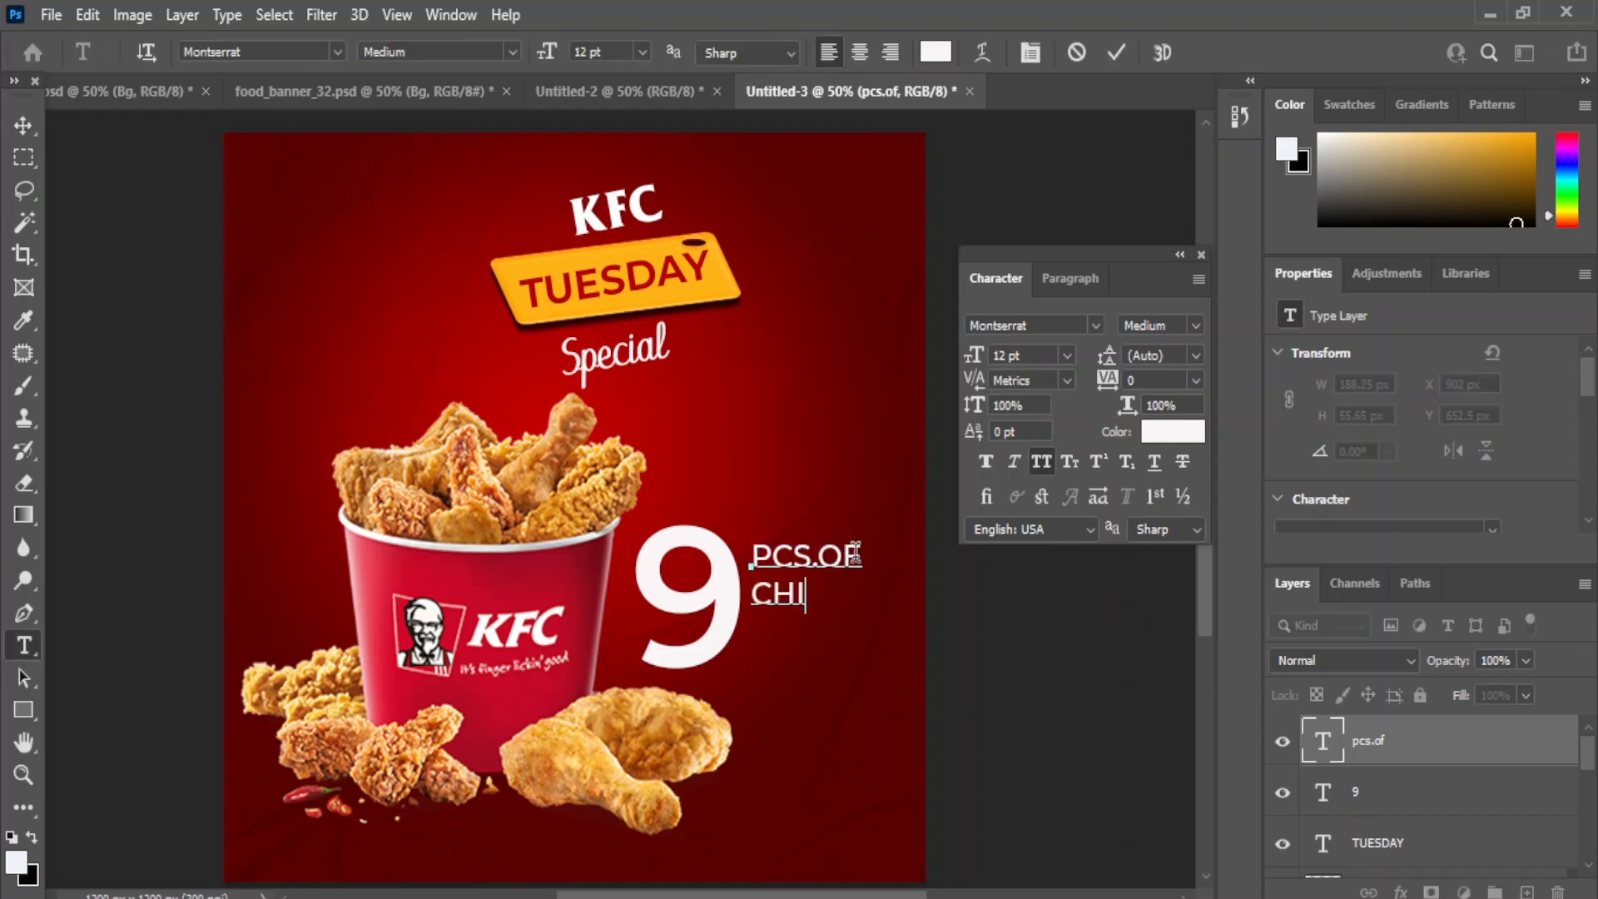
type("CHICKEN")
left_click(22, 127)
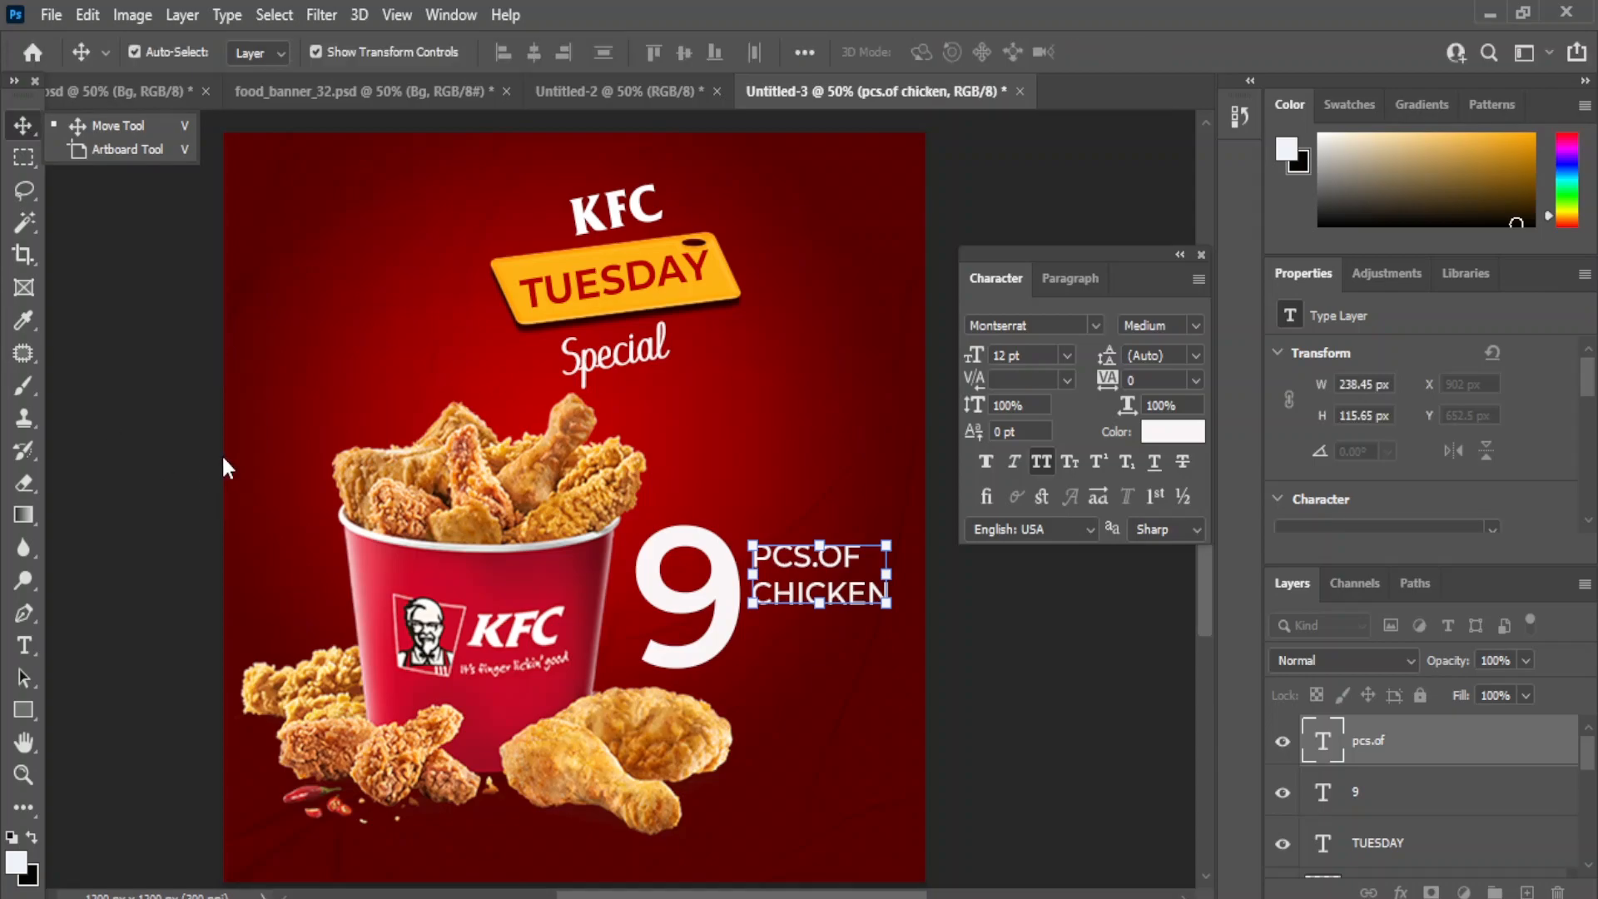
left_click(1319, 749)
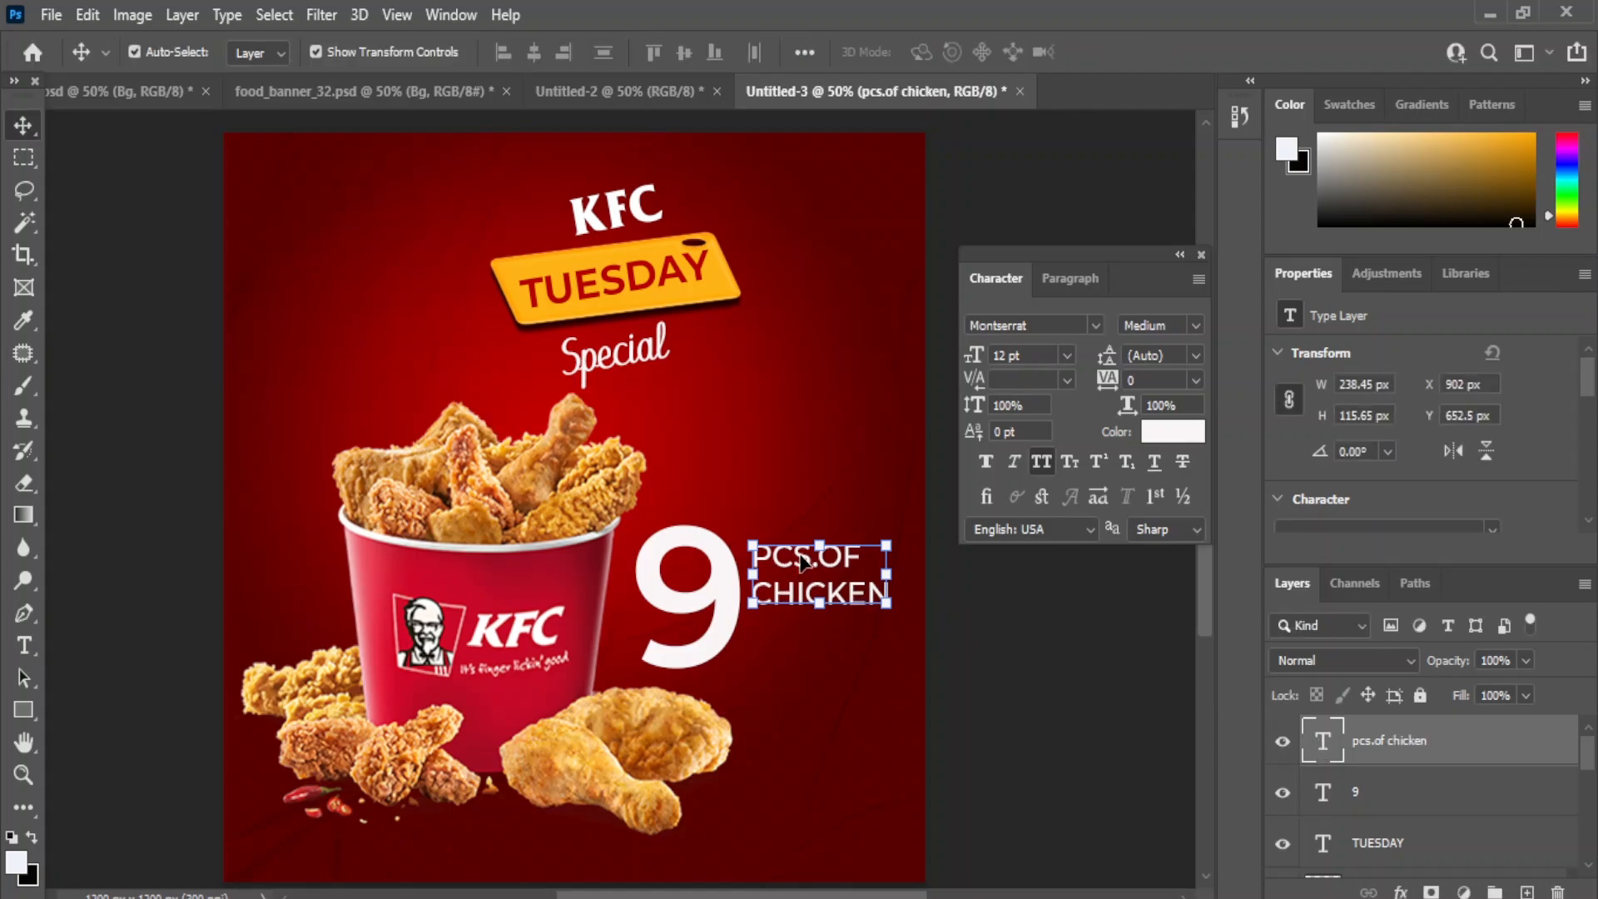
Stretch the 9 vertically to about 115% of its height, keeping its width, and adjust its vertical position.
left_click(706, 546)
key("ctrl+t")
left_click_drag(693, 495, 693, 460)
left_click_drag(718, 530, 718, 547)
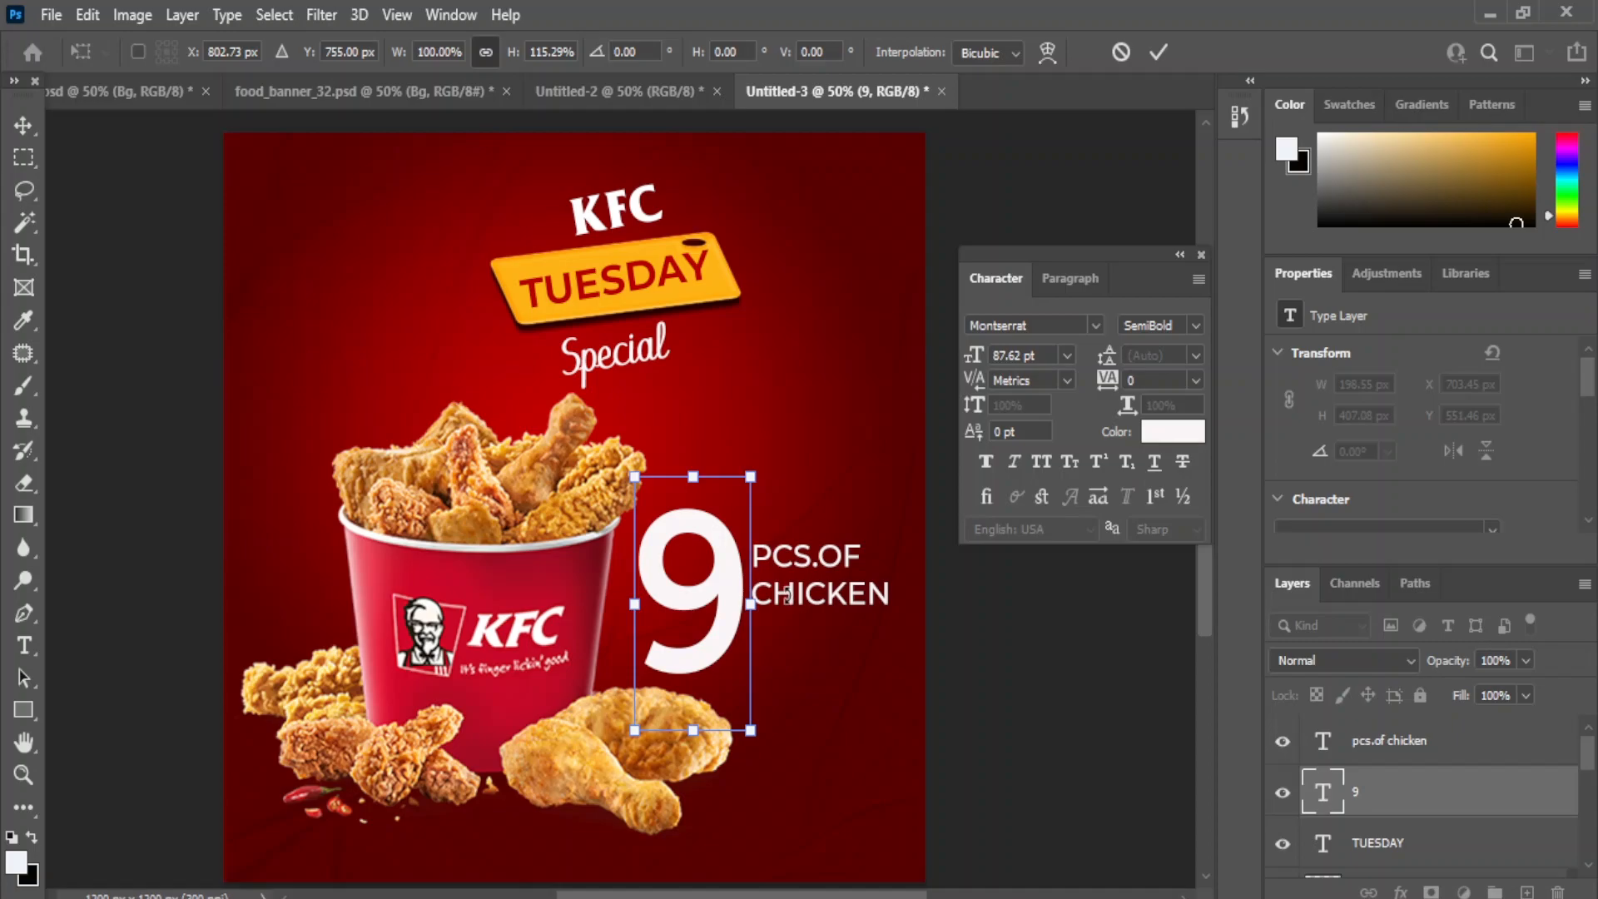
left_click(23, 125)
Shift the PCS.OF CHICKEN text and the 9 slightly right, keeping a small gap between them.
left_click(811, 575)
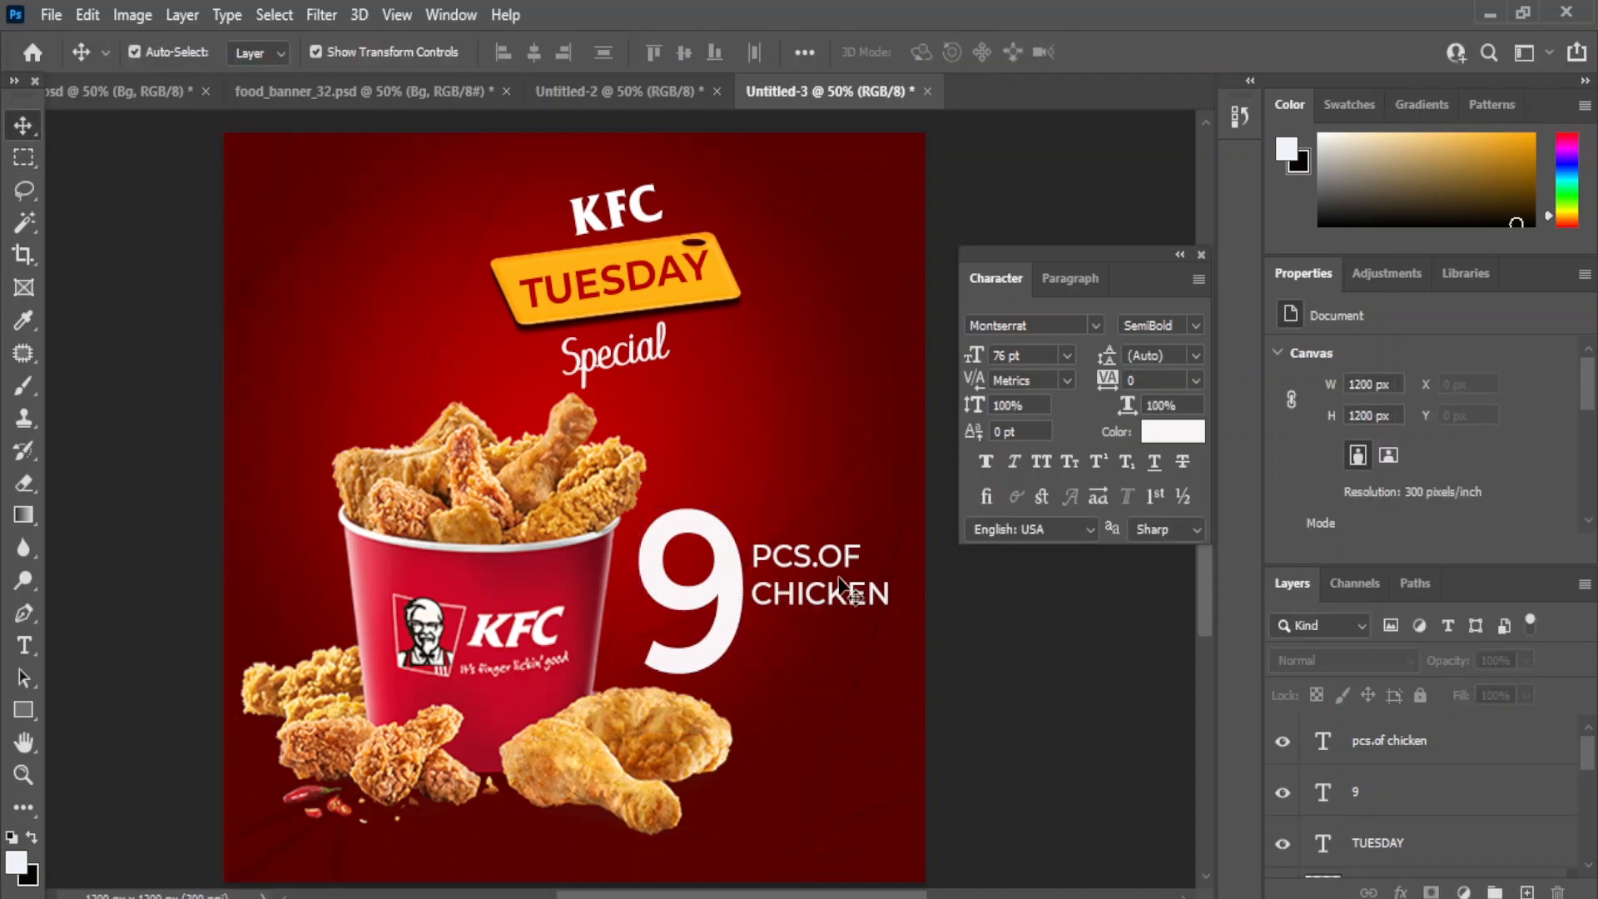
left_click_drag(843, 570, 849, 573)
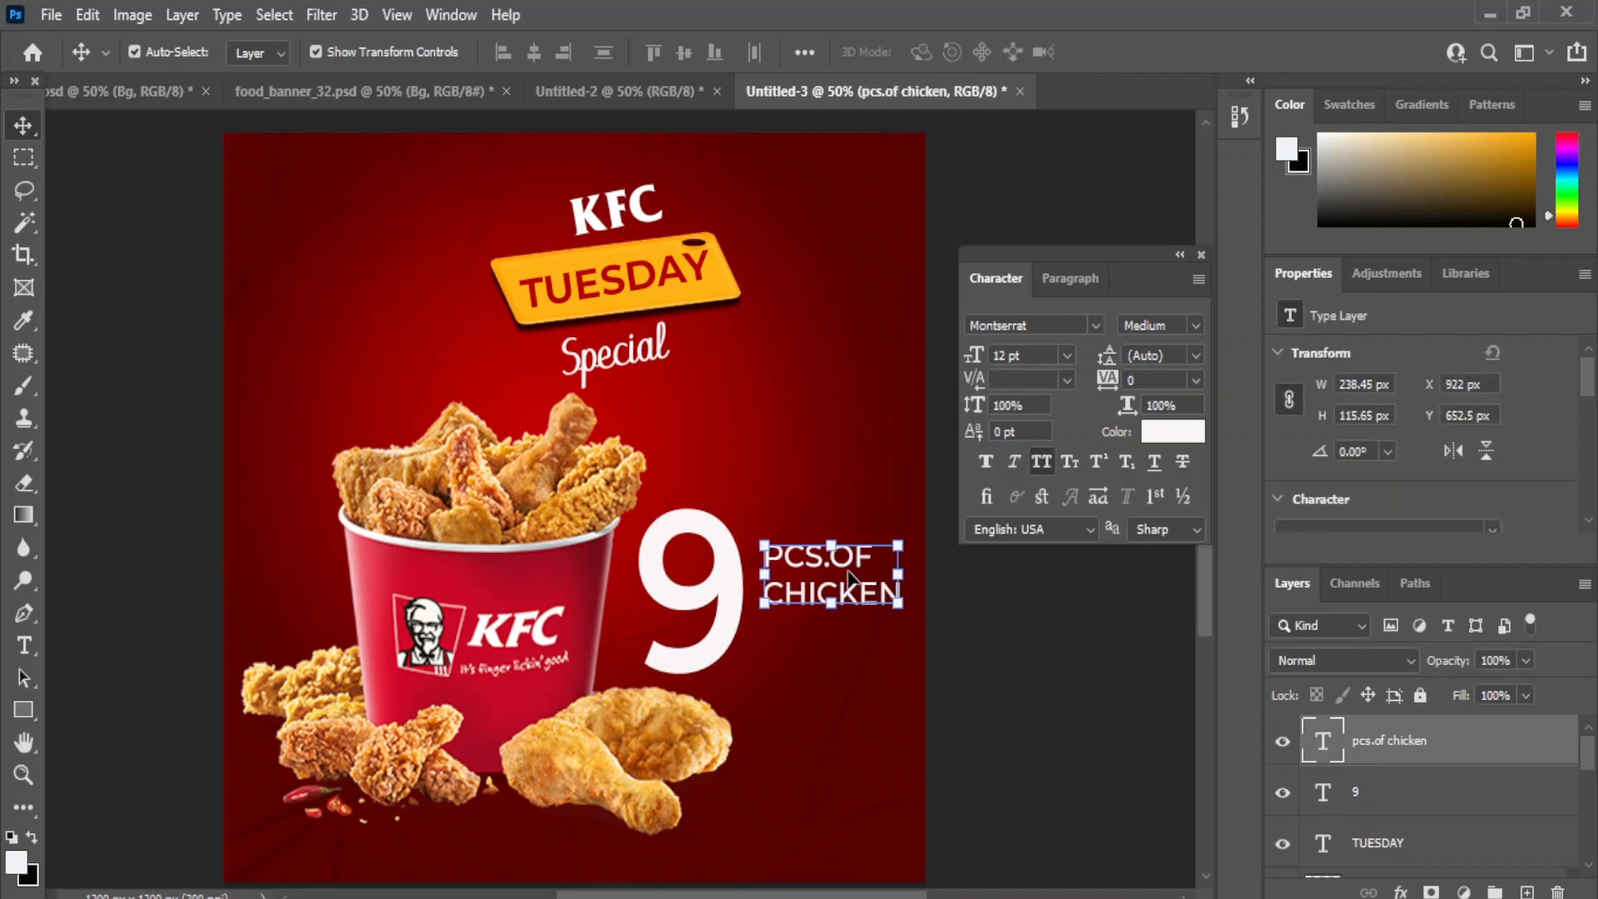
left_click_drag(659, 534, 664, 543)
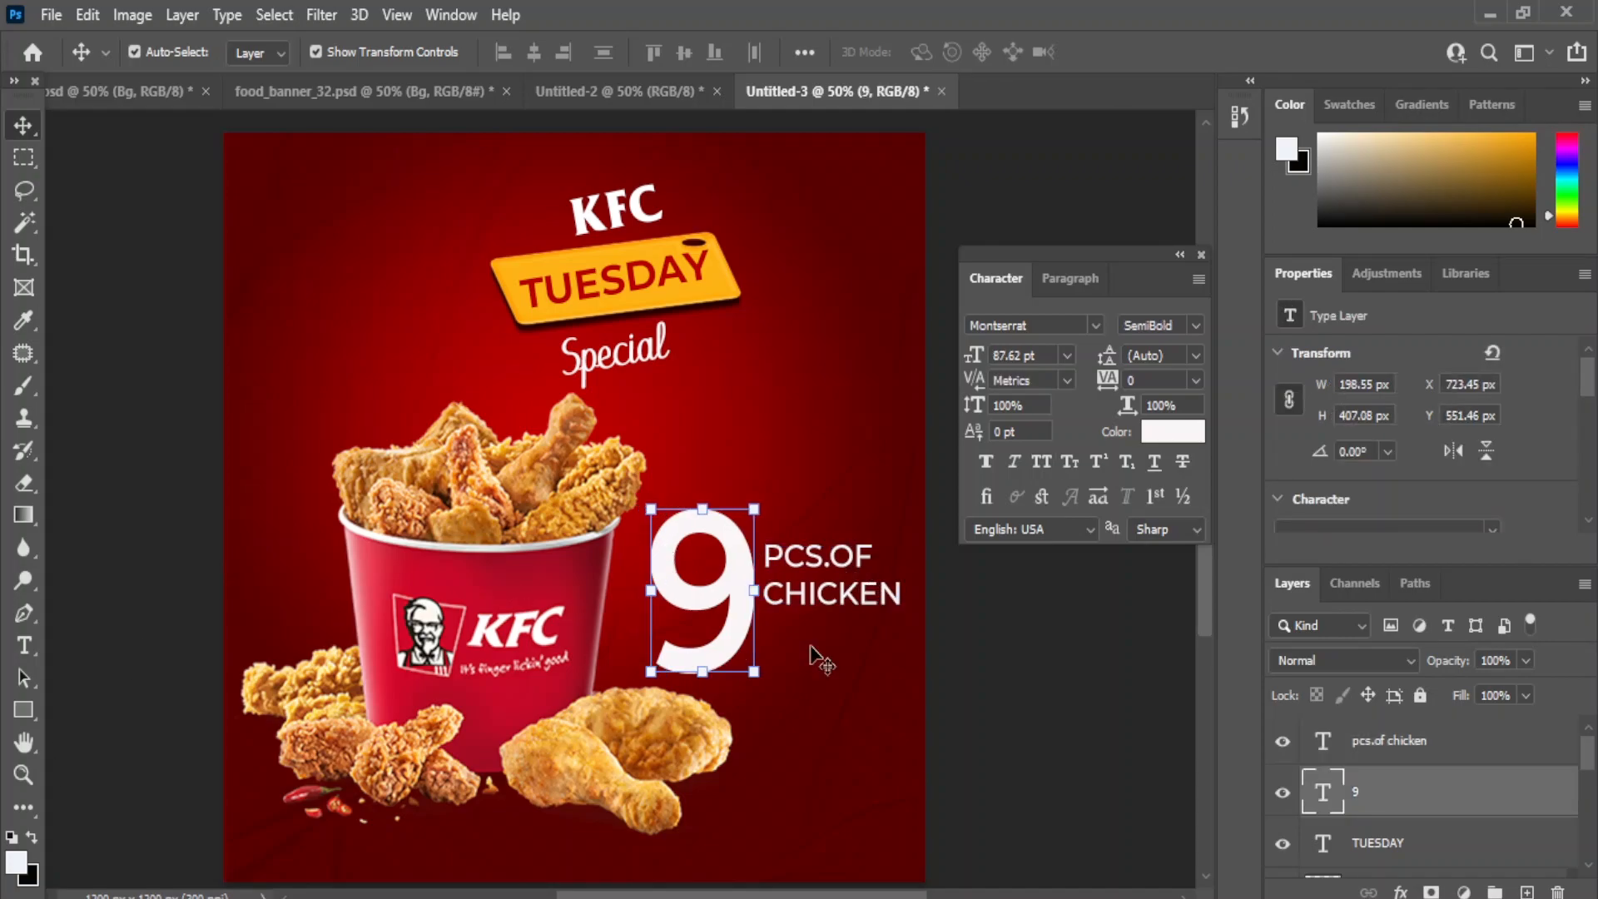
left_click(1028, 627)
Place the 25473 rupee symbol image in the banner, scaled down small and positioned directly below CHICKEN, beside the 9.
left_click(825, 812)
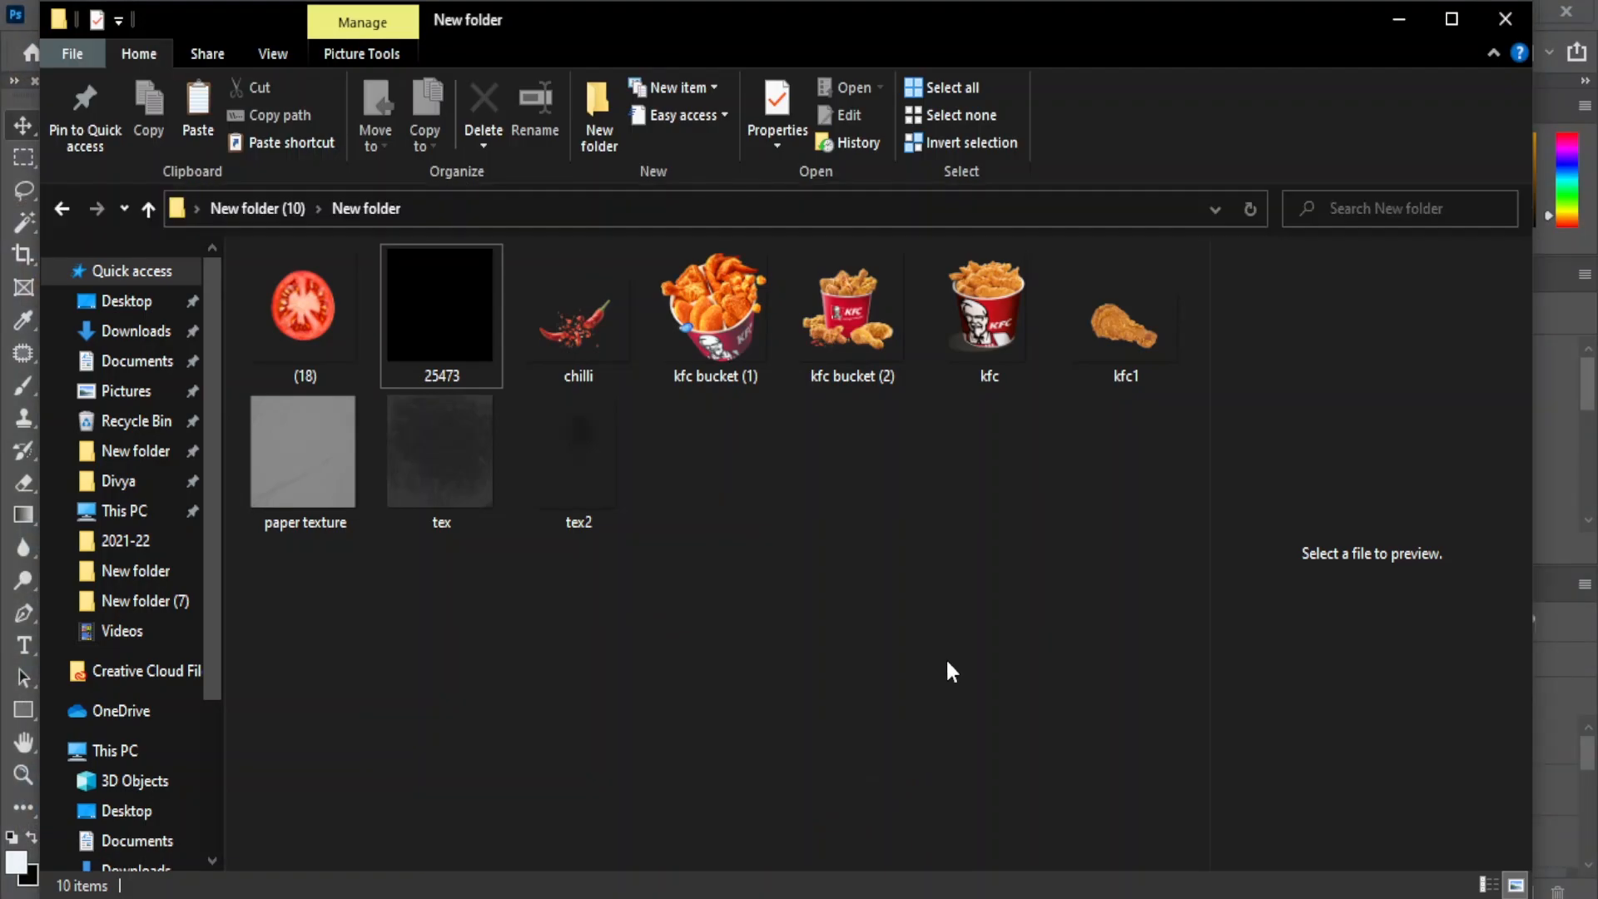
left_click(442, 317)
left_click_drag(441, 317, 814, 753)
left_click_drag(925, 133, 776, 664)
left_click_drag(816, 683, 774, 648)
key("Return")
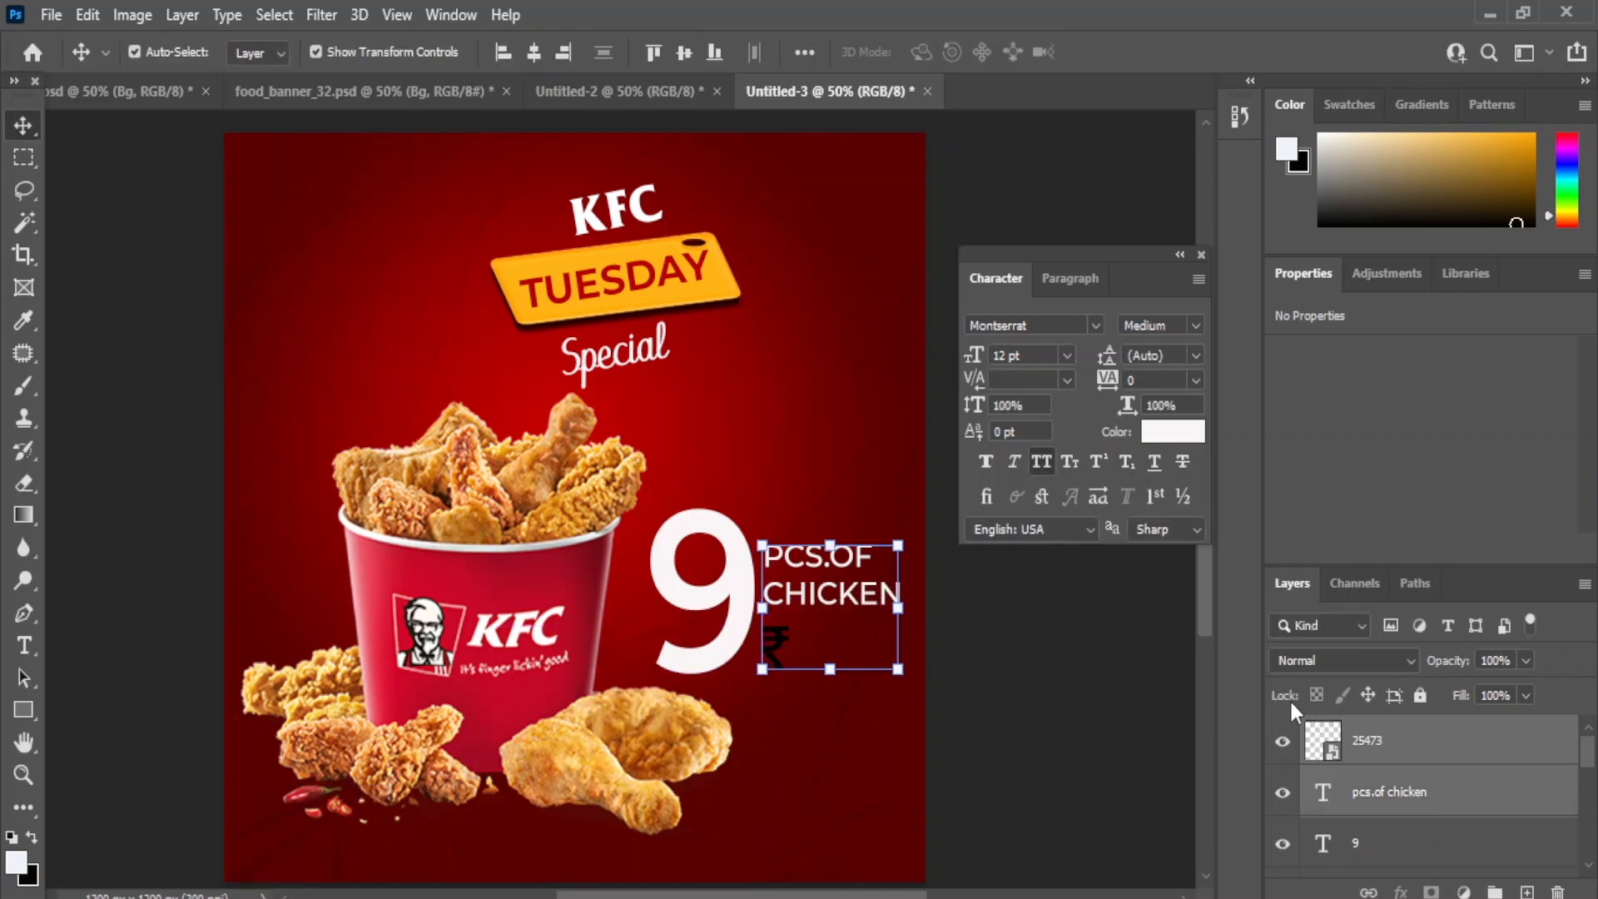
Turn the black rupee symbol near-white with a Levels adjustment.
left_click(814, 677)
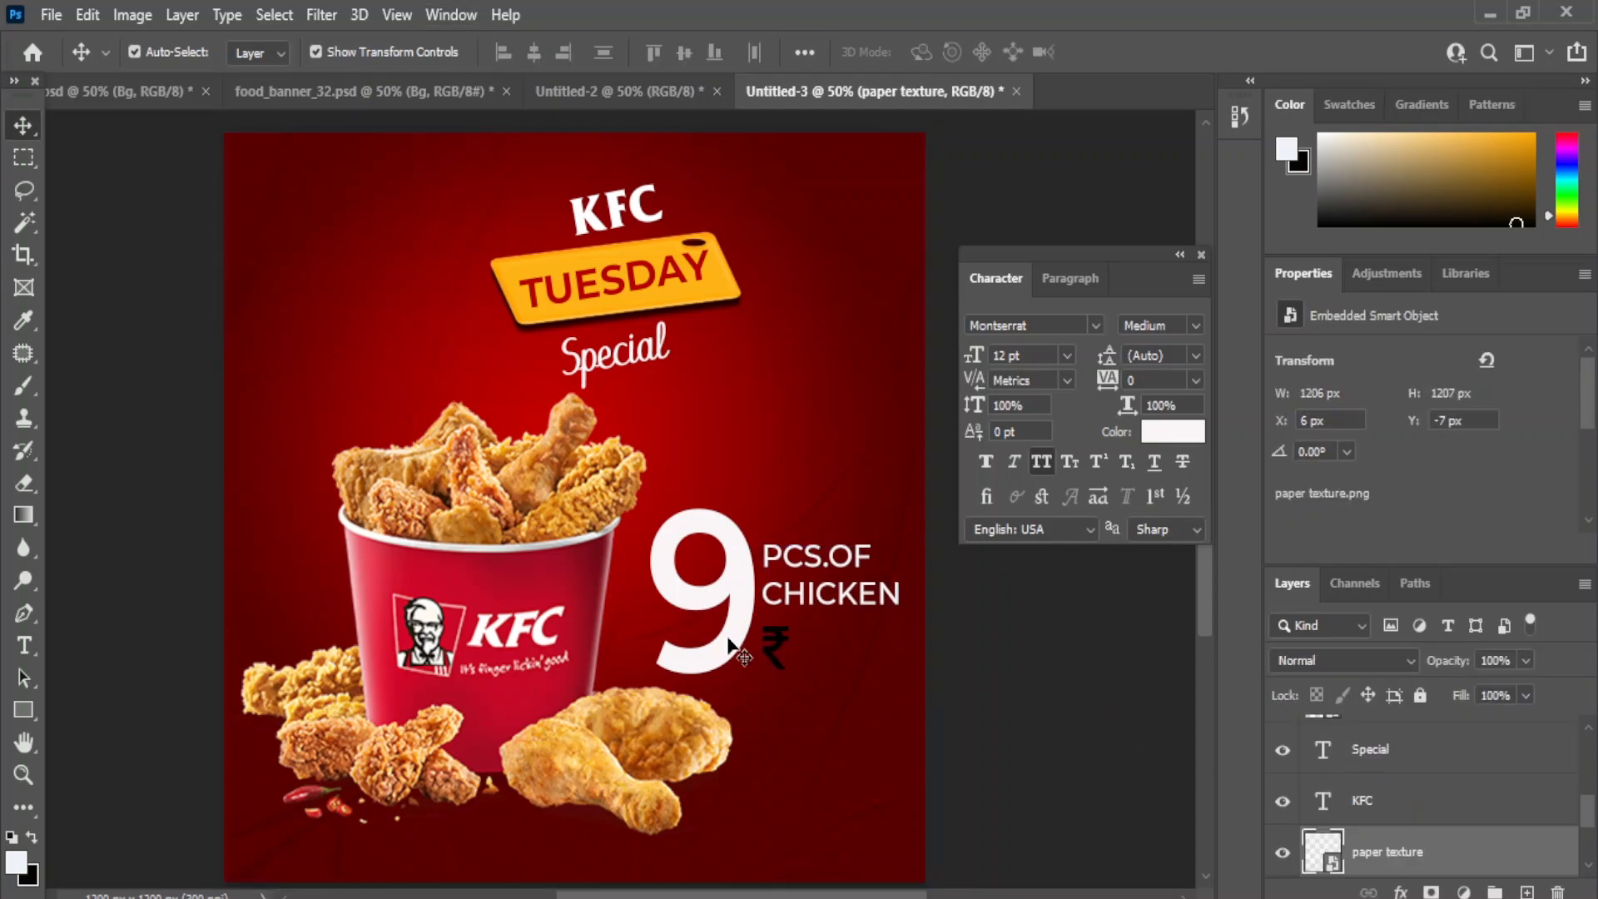
left_click(774, 649)
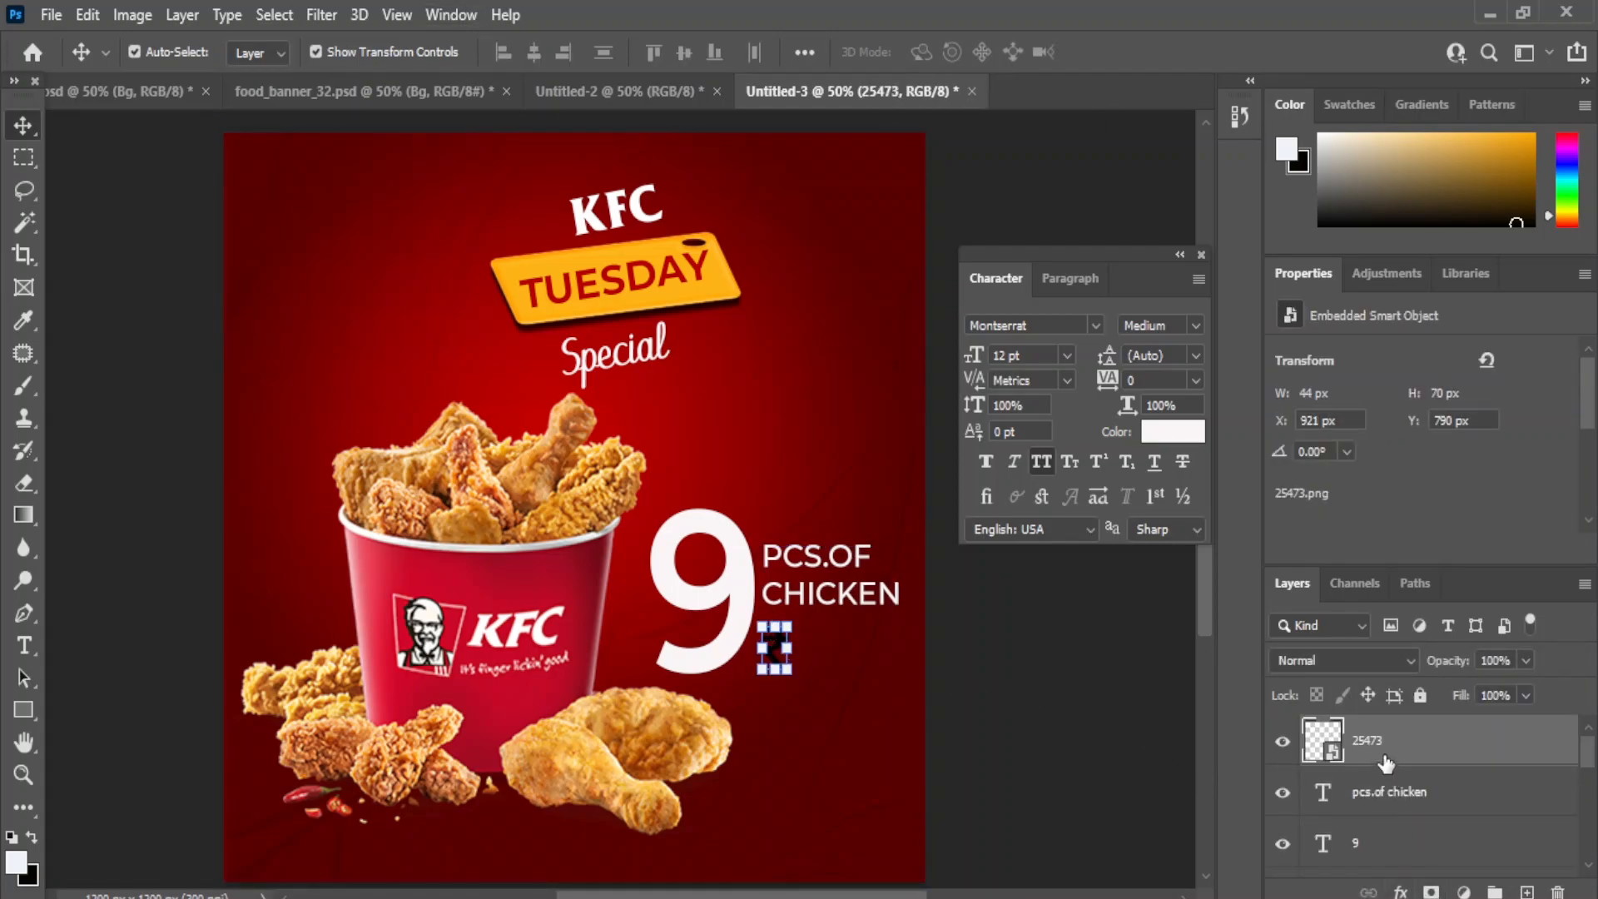
left_click(1365, 660)
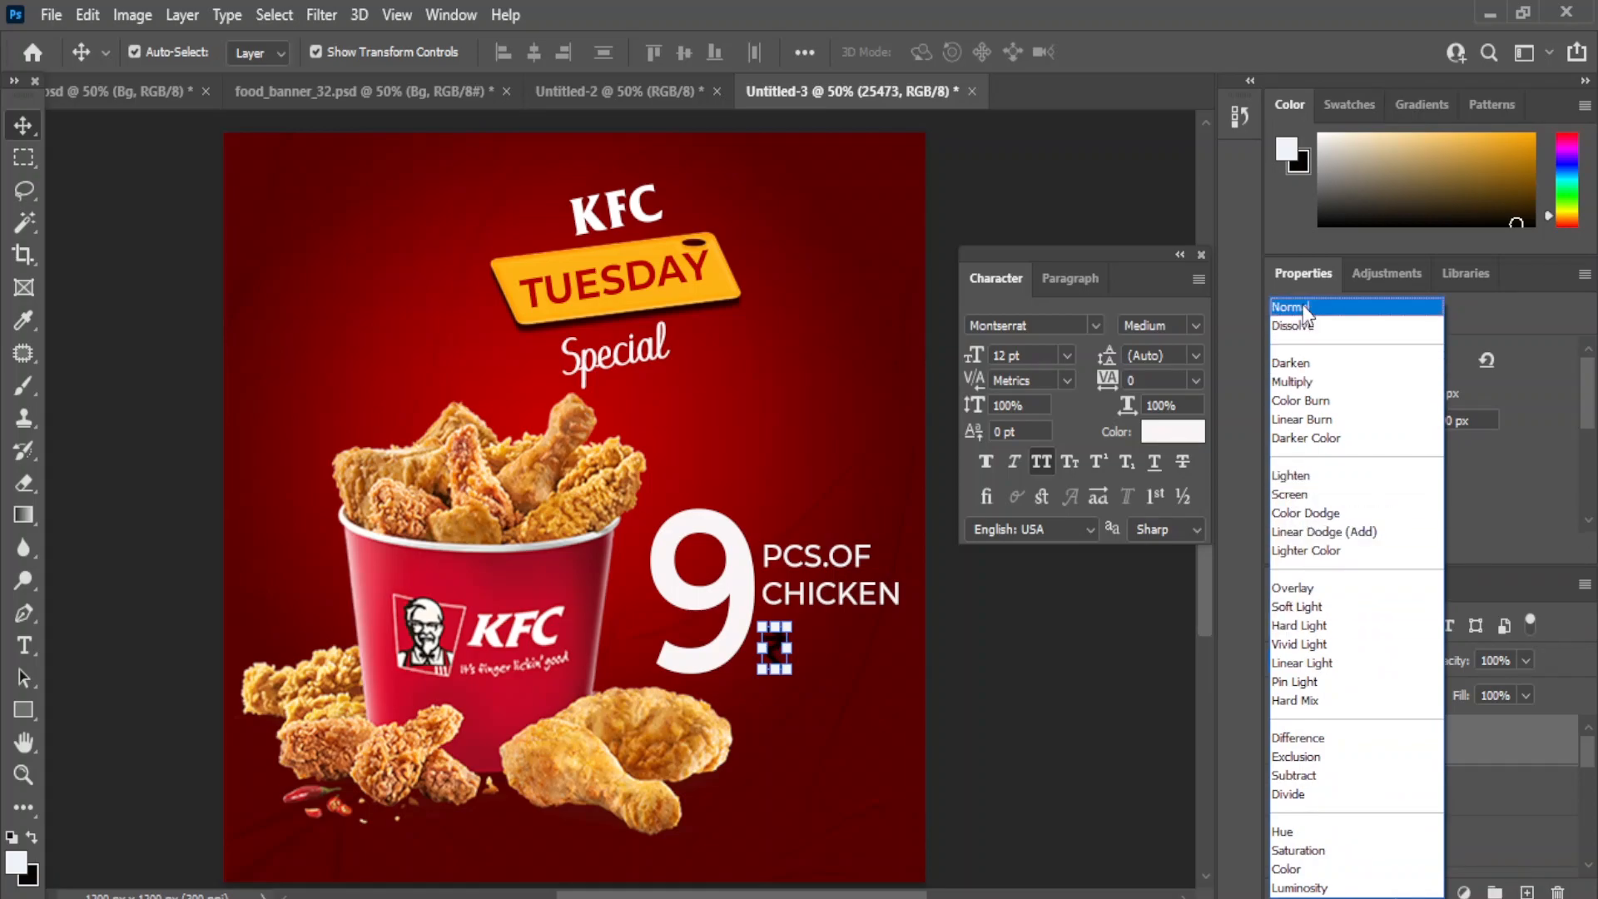
left_click(1119, 723)
left_click(778, 648)
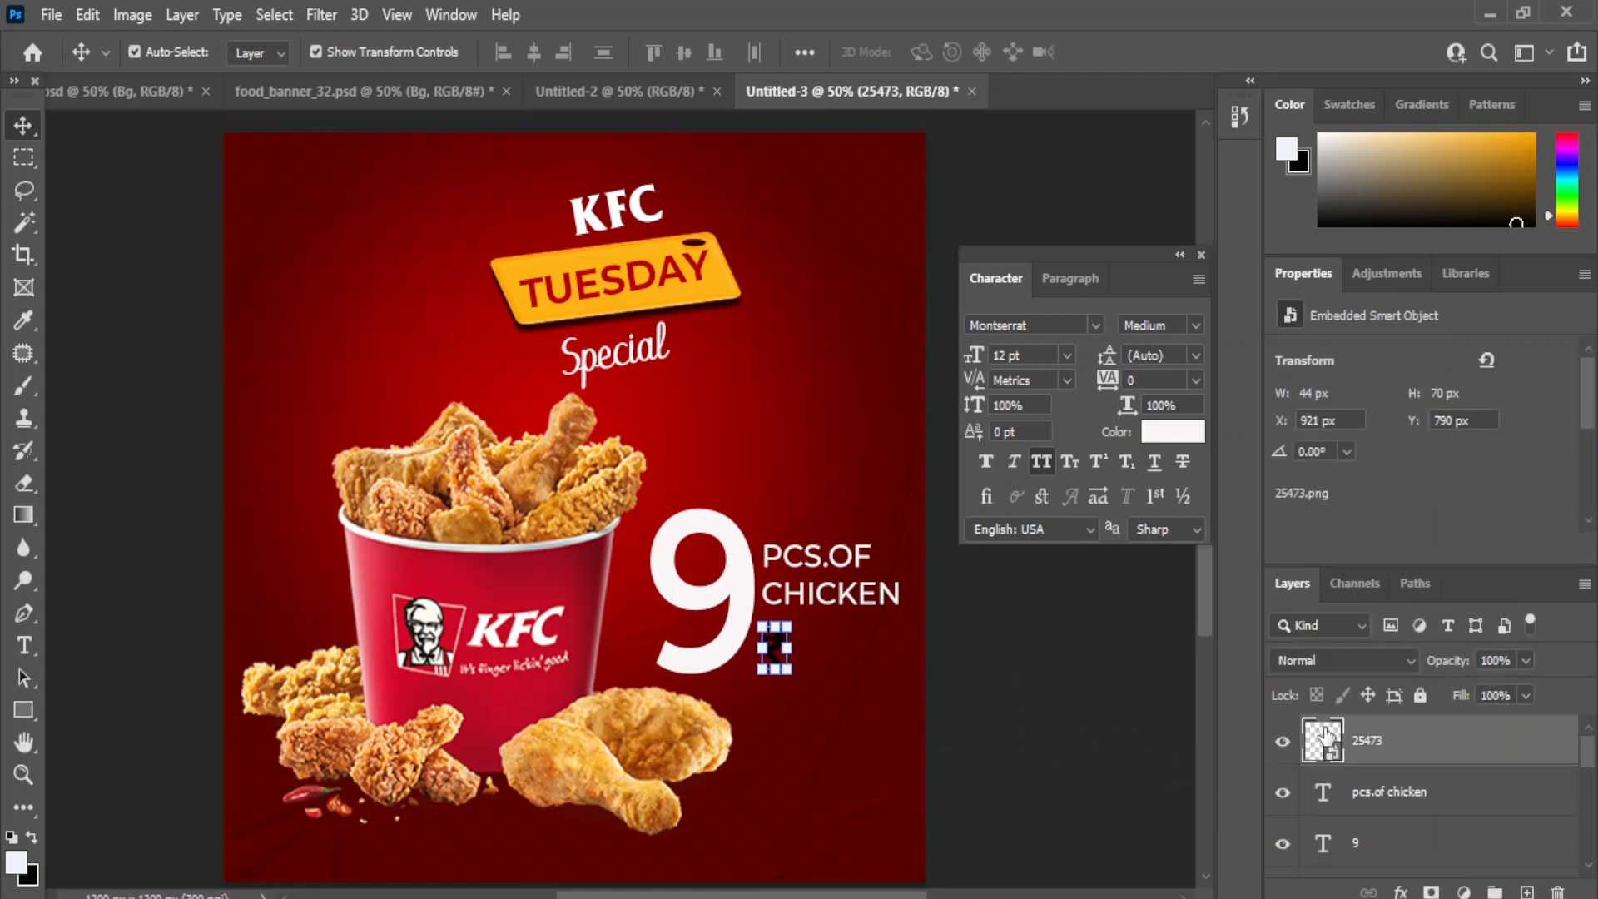
key("ctrl+l")
left_click_drag(576, 510, 842, 511)
left_click(967, 170)
left_click(1032, 721)
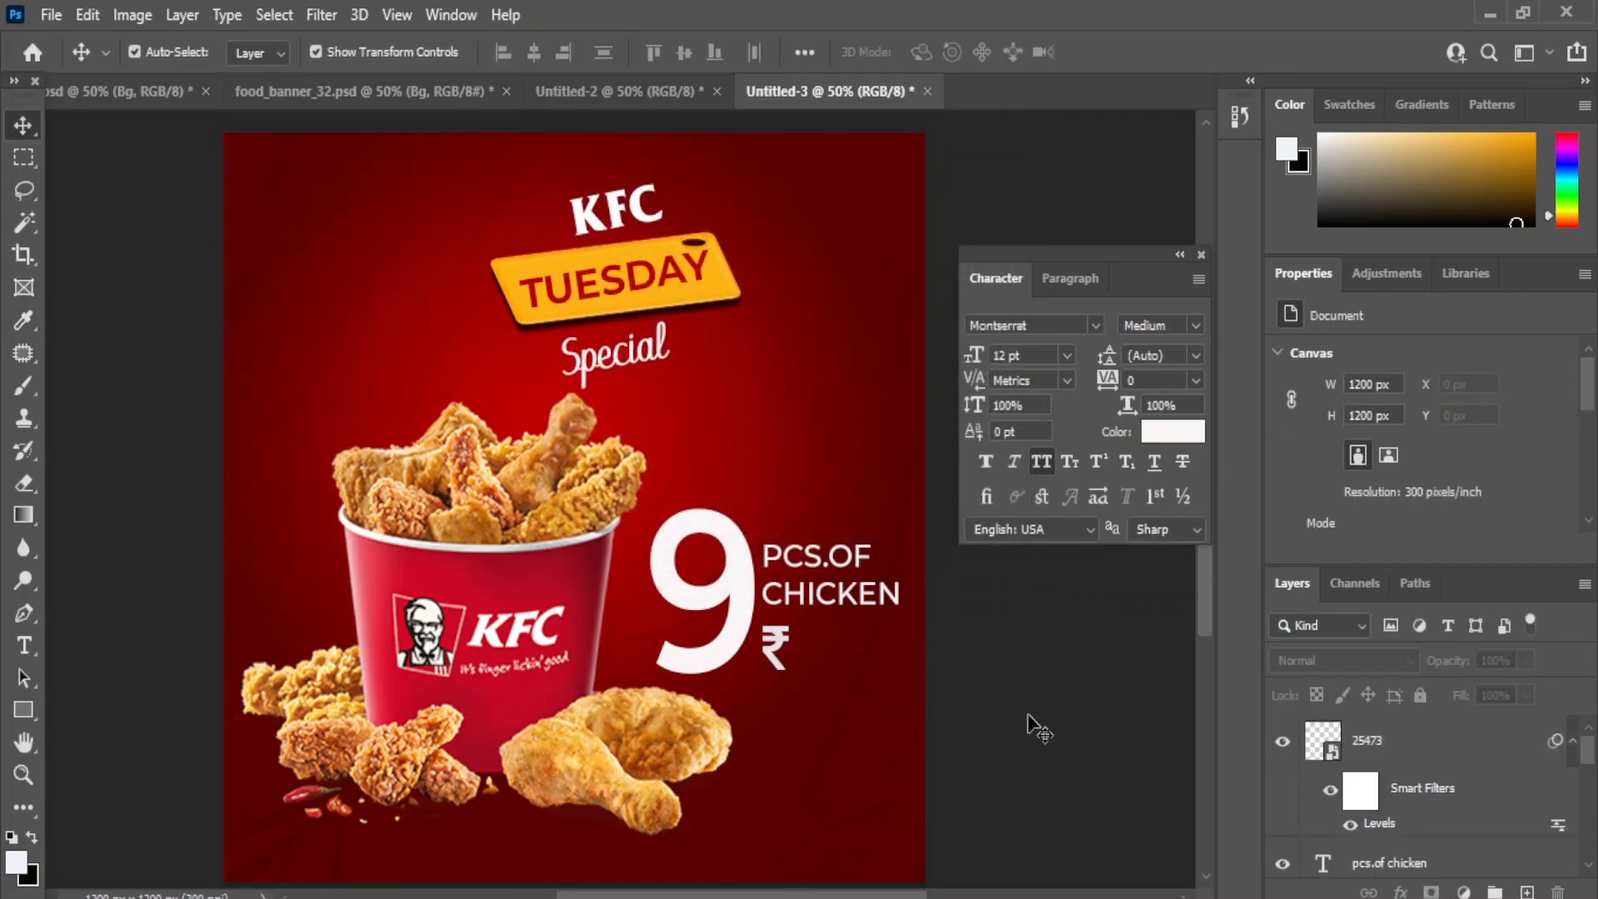
Add a new white text layer reading "699" to the right of the rupee symbol.
left_click(24, 645)
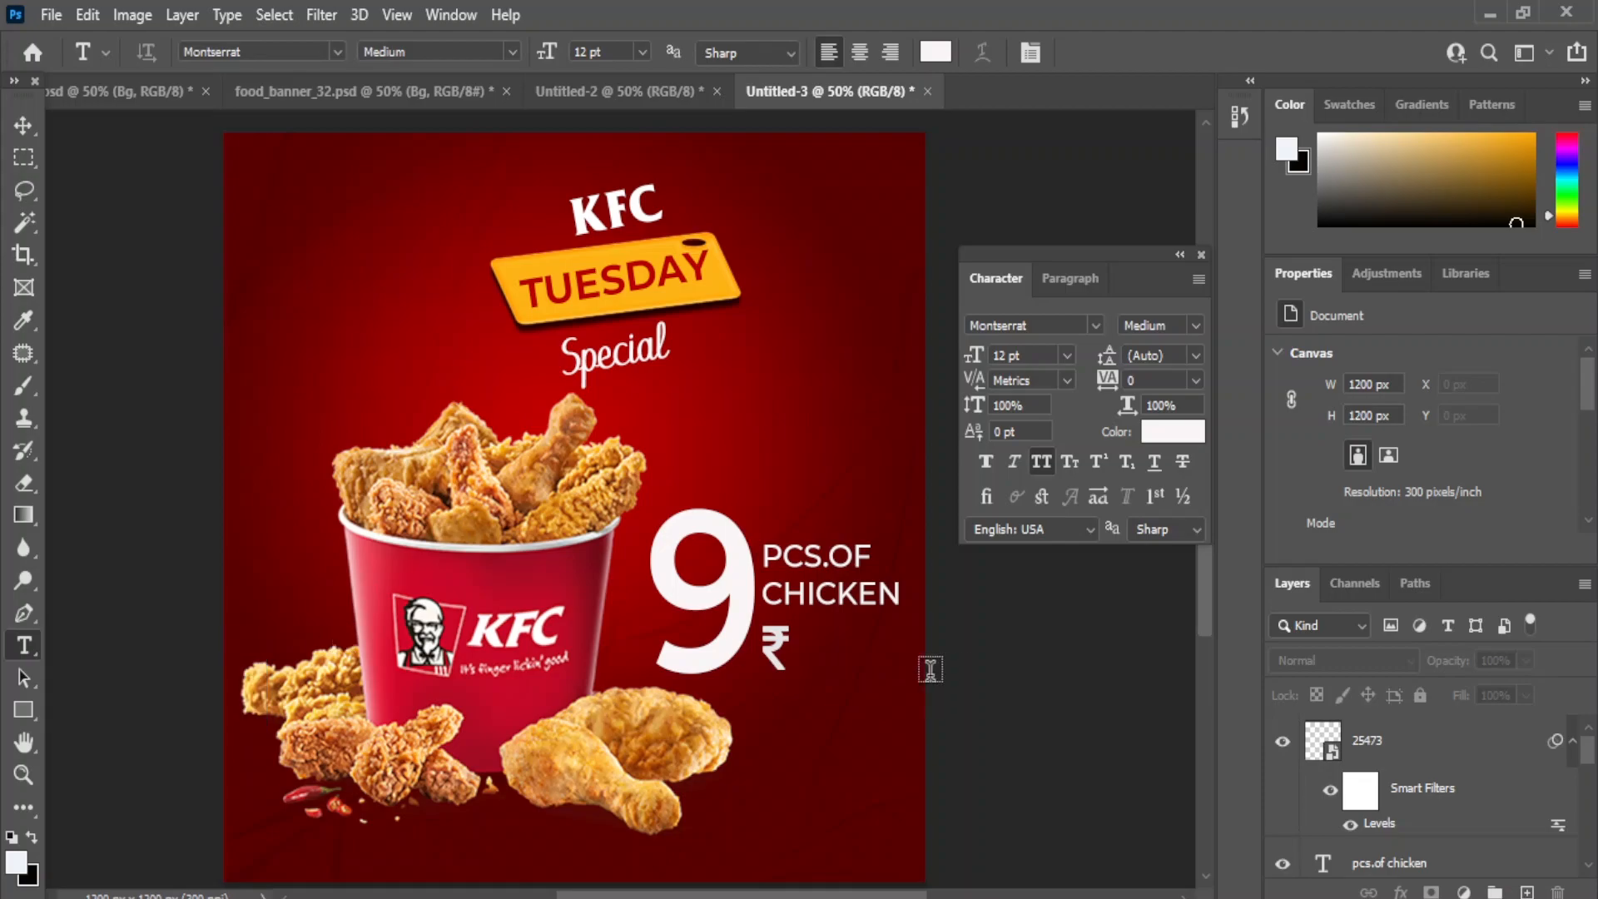
left_click(865, 664)
type("699")
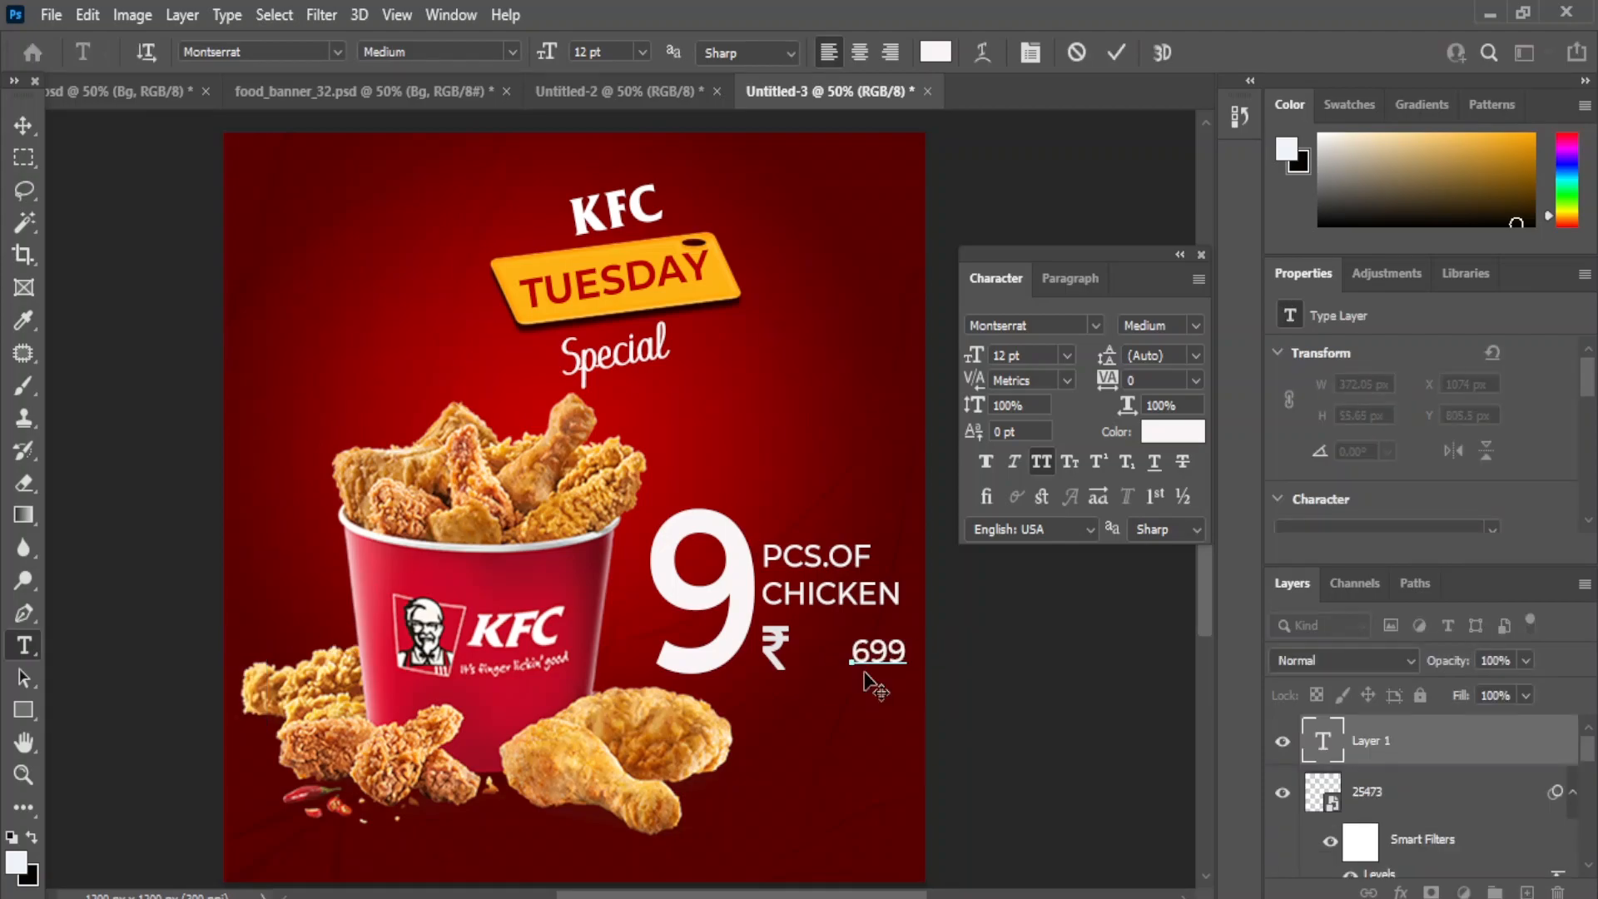
left_click(23, 125)
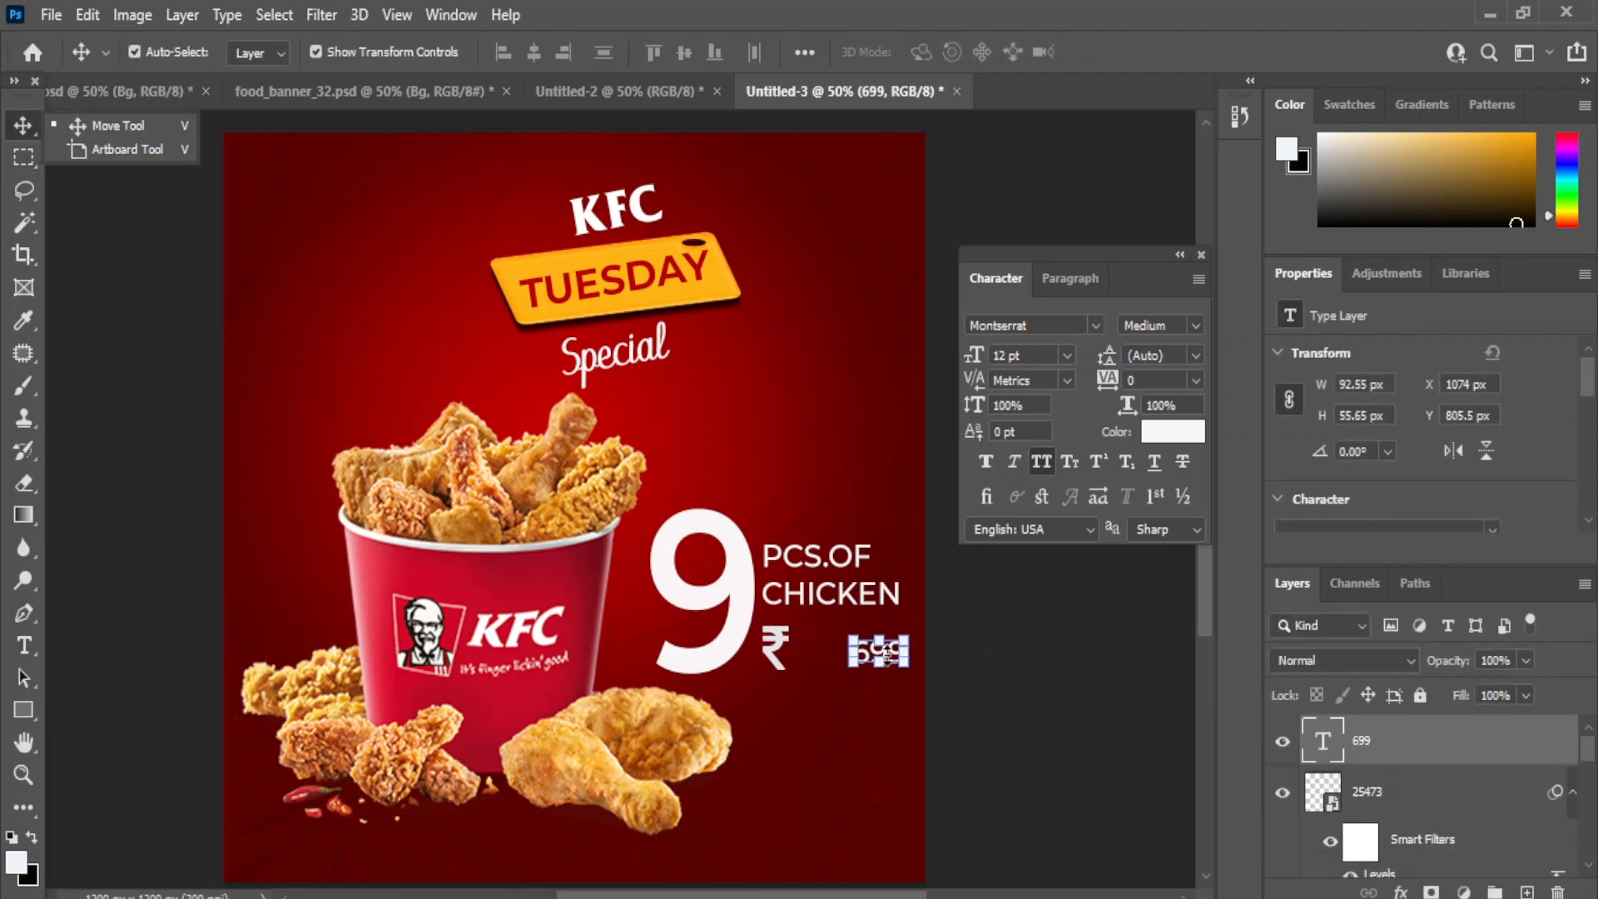
Set the 699 text to 14 pt and move it closer to the rupee symbol.
left_click(1065, 356)
left_click(1032, 531)
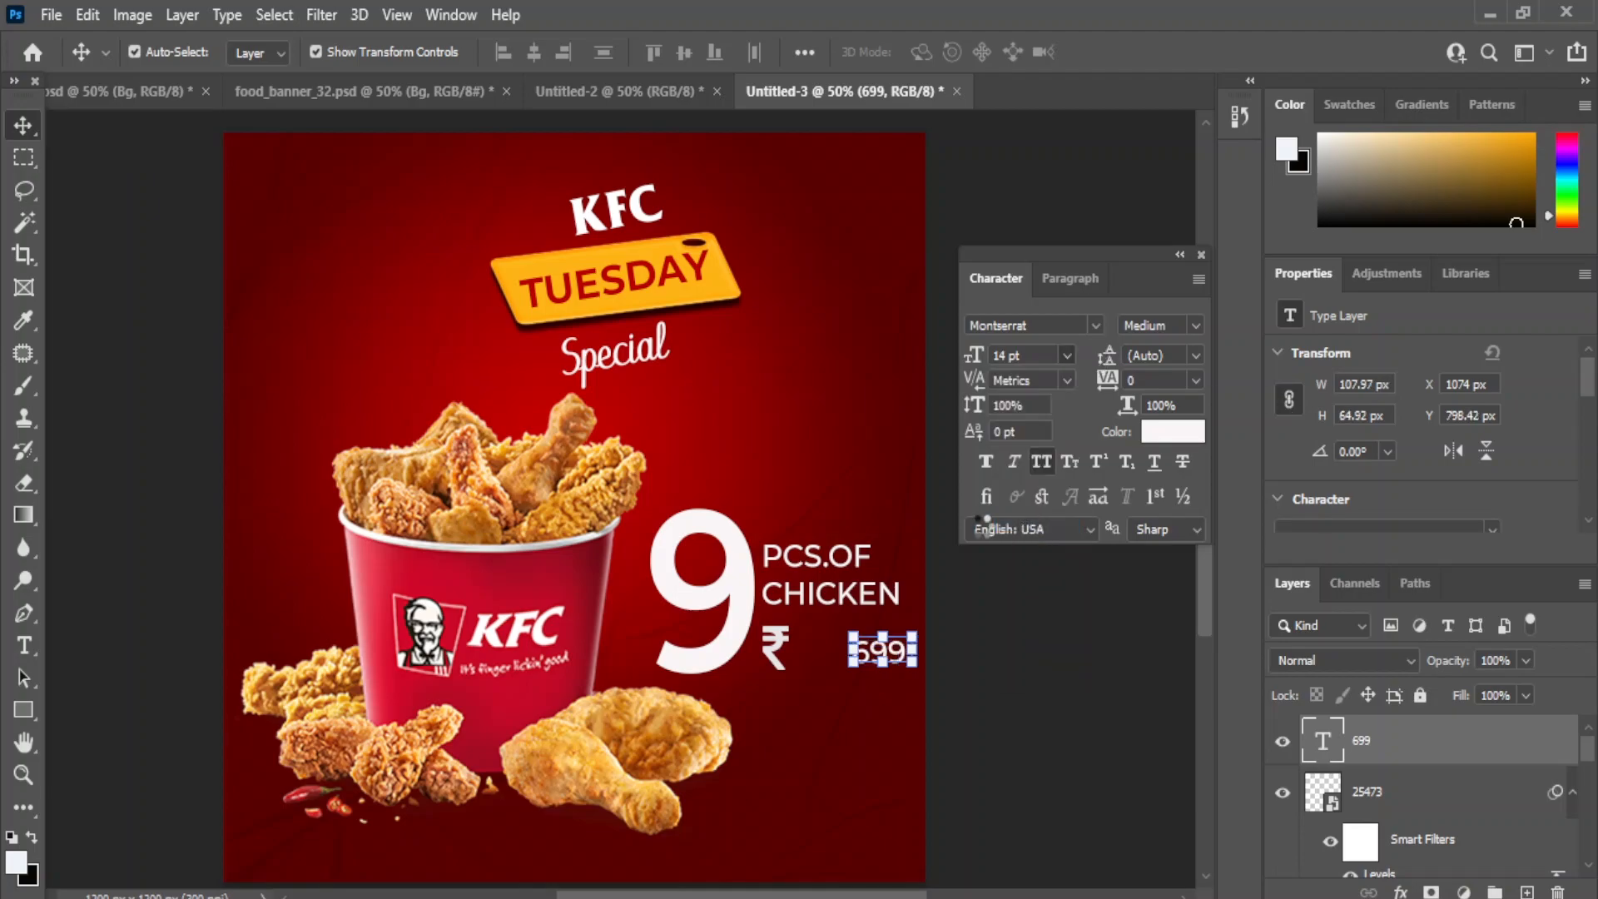
left_click_drag(893, 658, 839, 645)
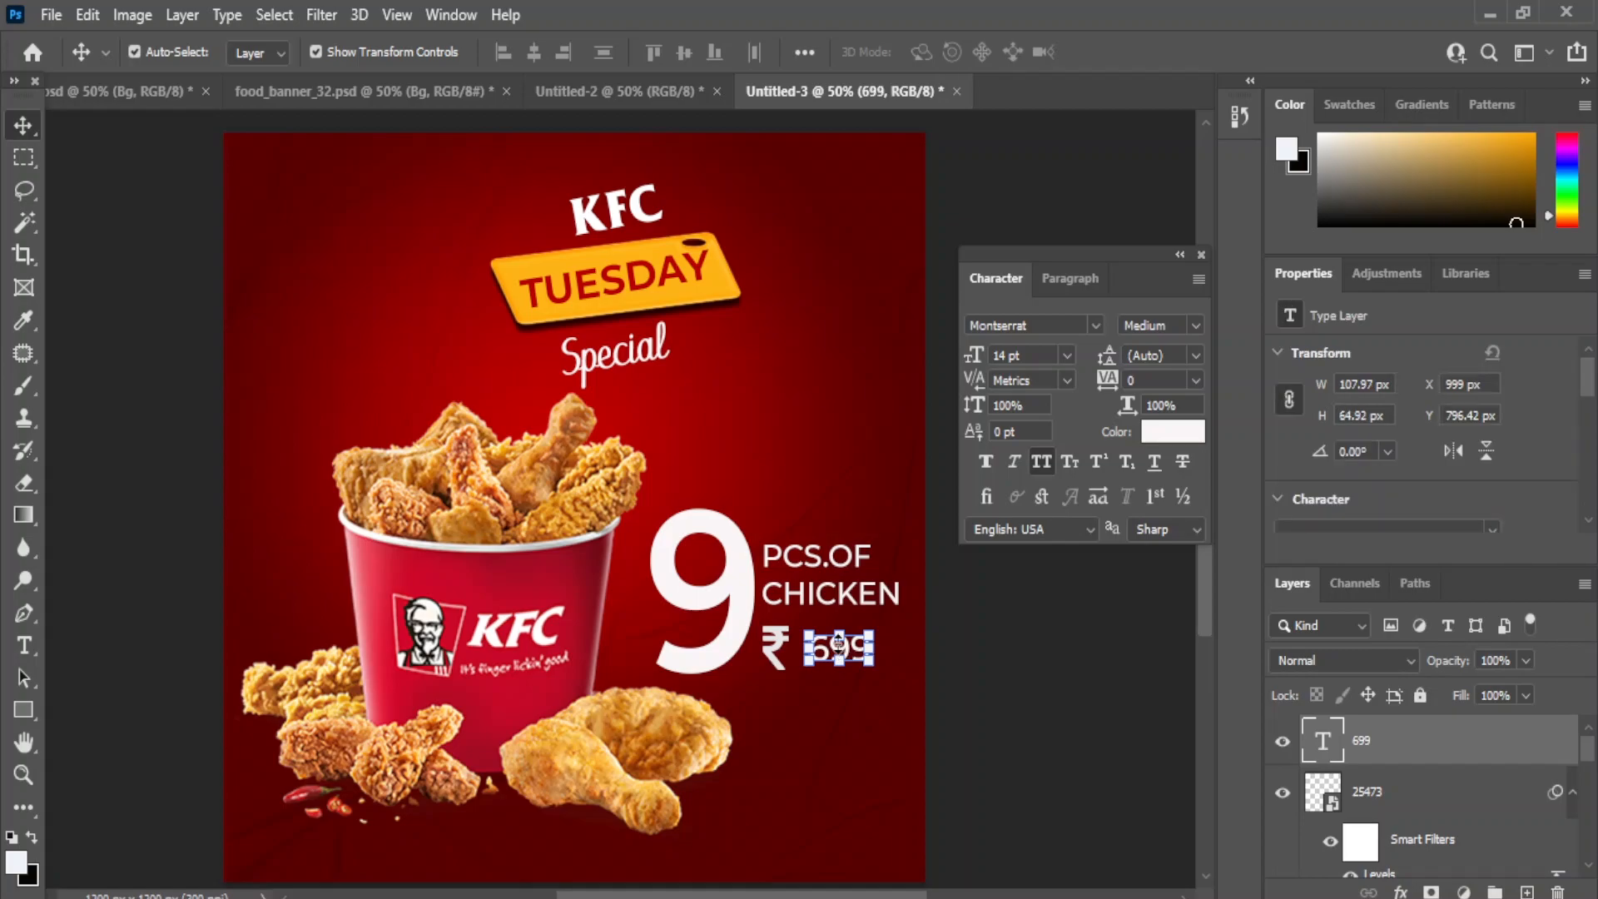
Enlarge the 699 text to 18 pt and set its font weight to Bold.
left_click(1066, 355)
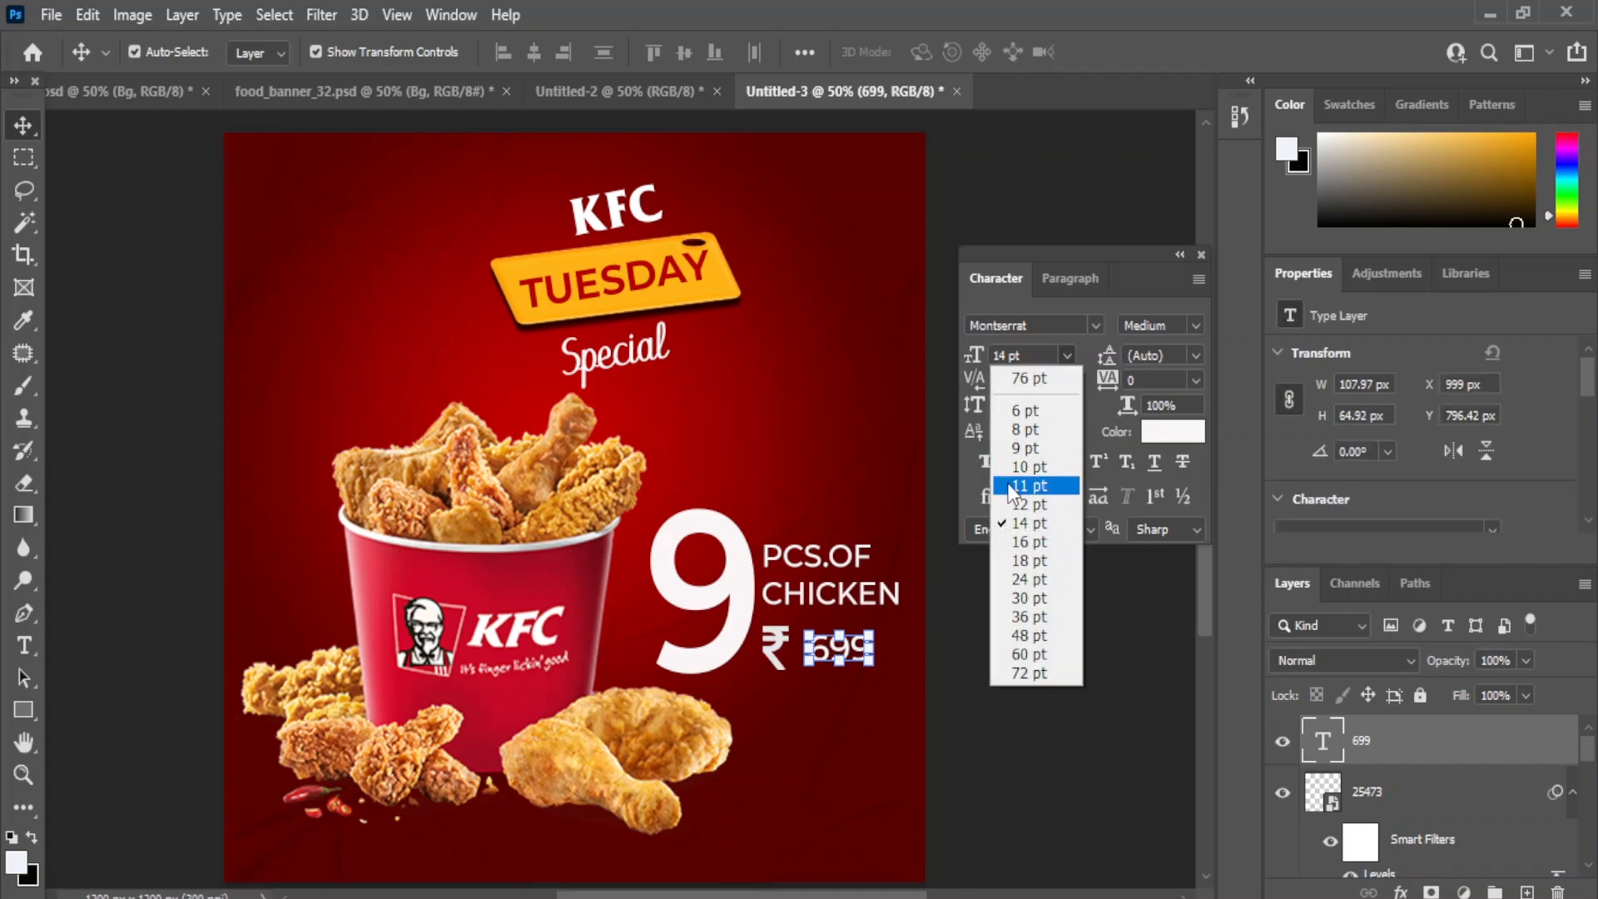
left_click(1031, 559)
left_click(1198, 325)
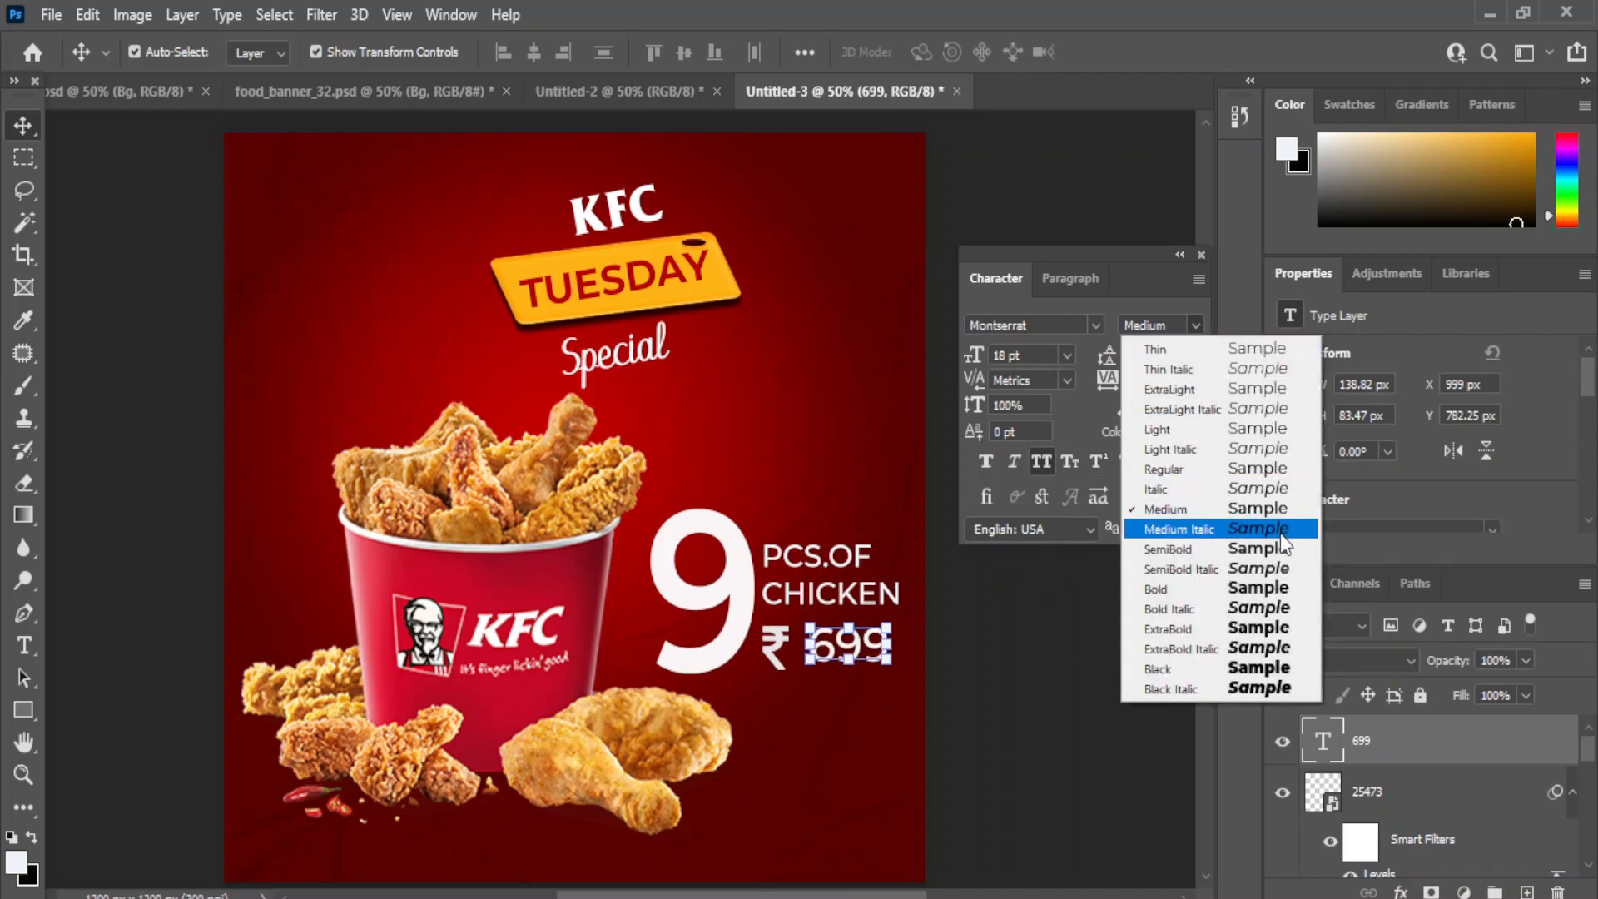
left_click(1267, 552)
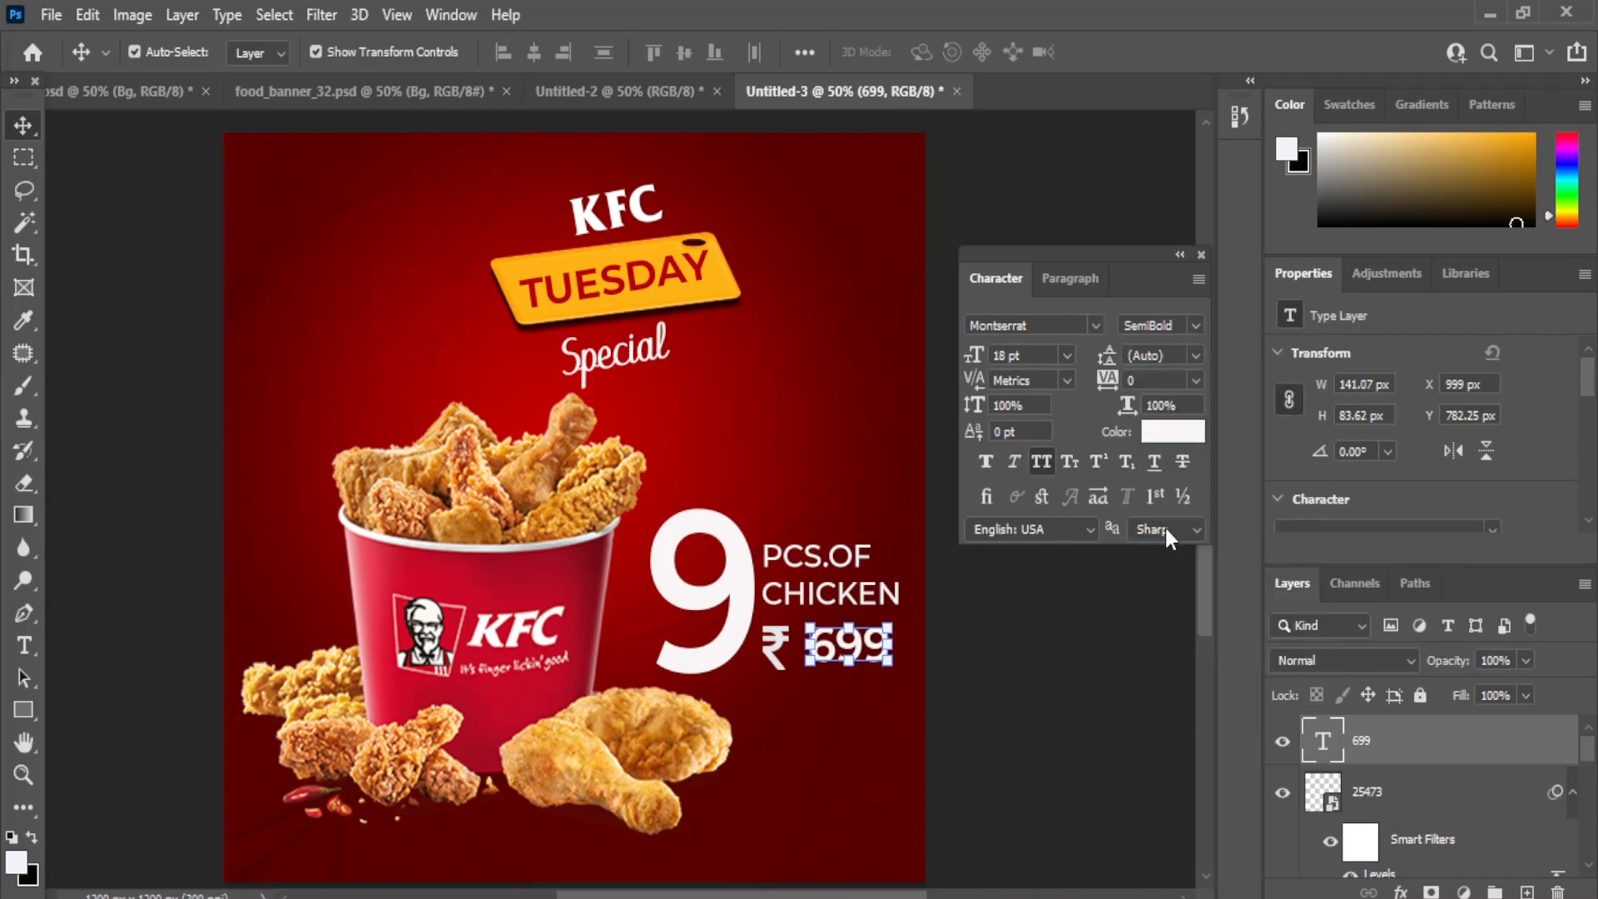
left_click(1197, 325)
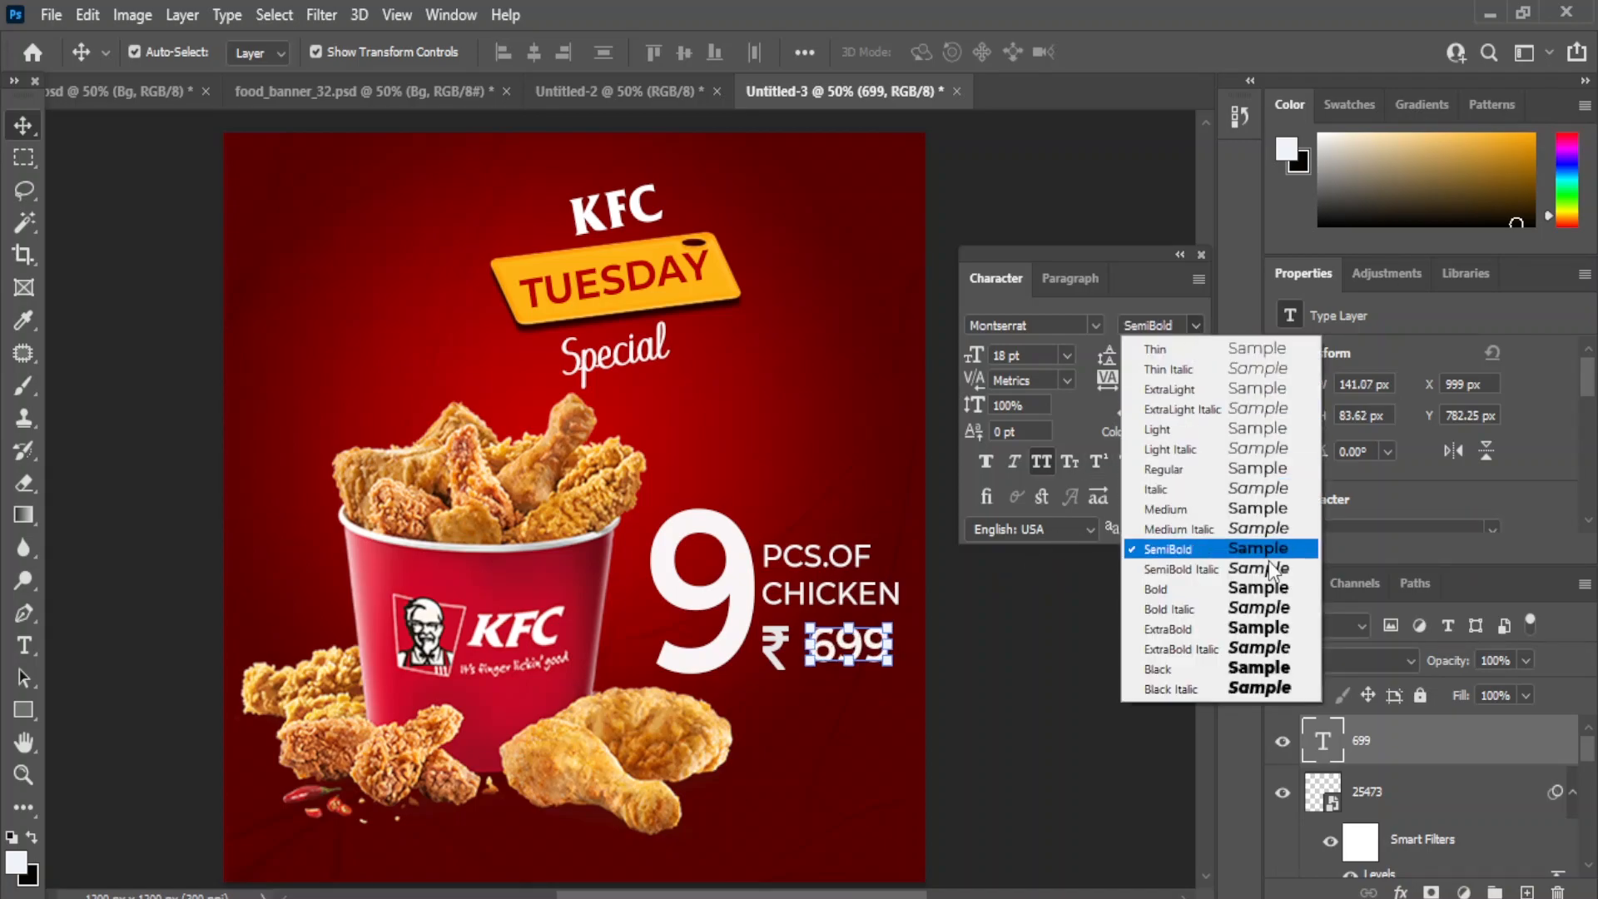
left_click(1265, 627)
Stretch the 699 vertically to about 121% of its height, keeping its width, and set its size to 36 pt.
left_click_drag(849, 661, 854, 616)
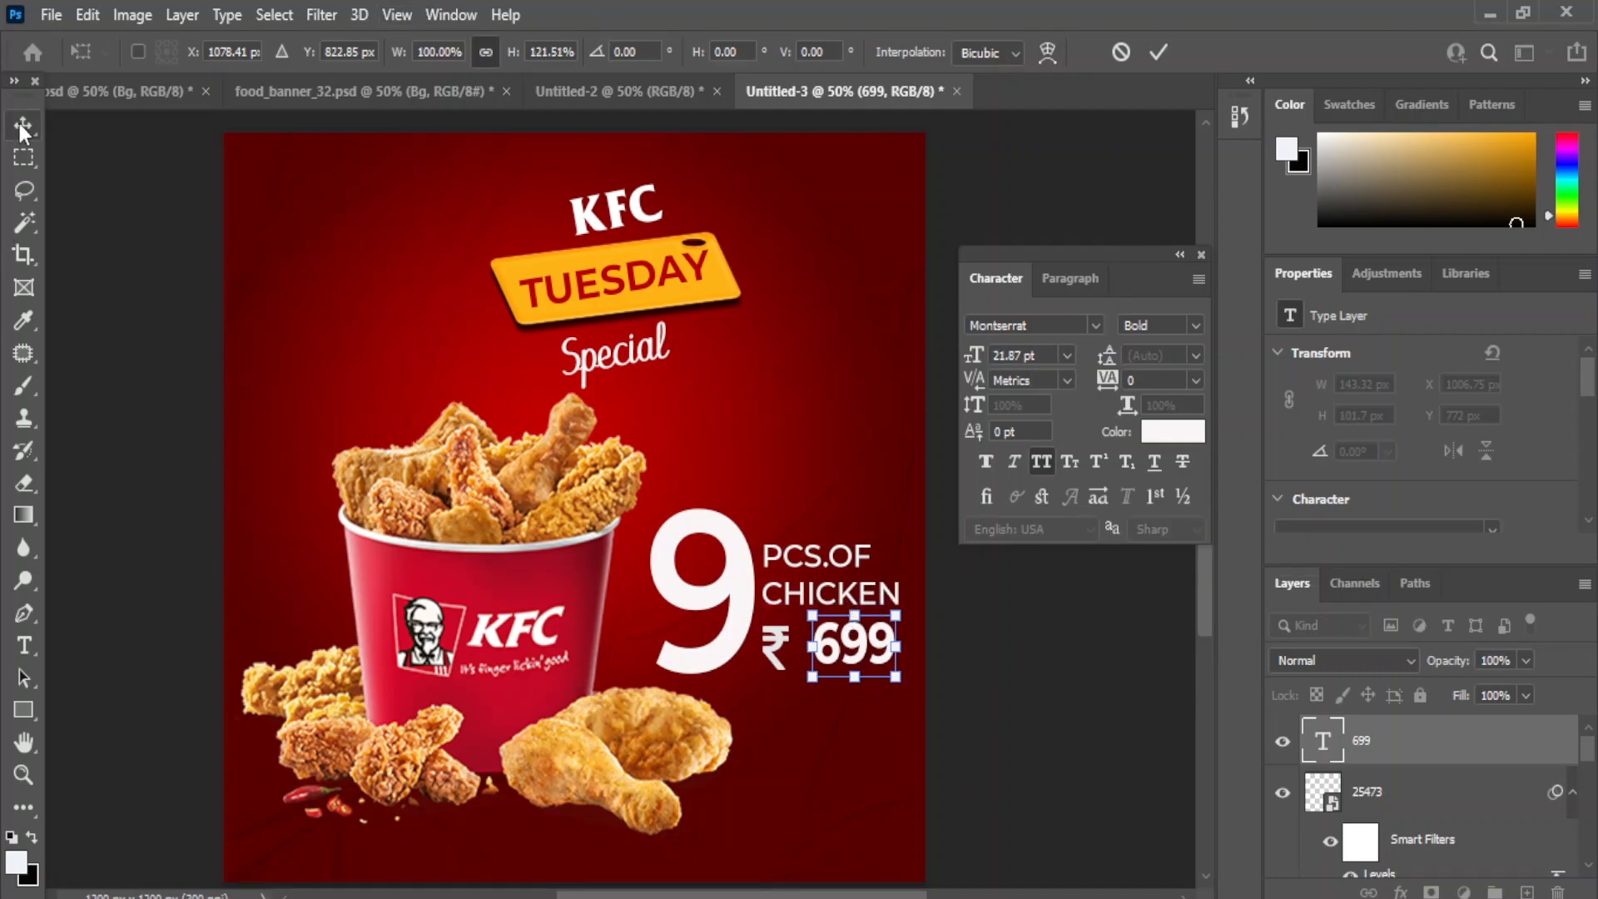
left_click(1067, 356)
left_click(1067, 357)
left_click(1041, 630)
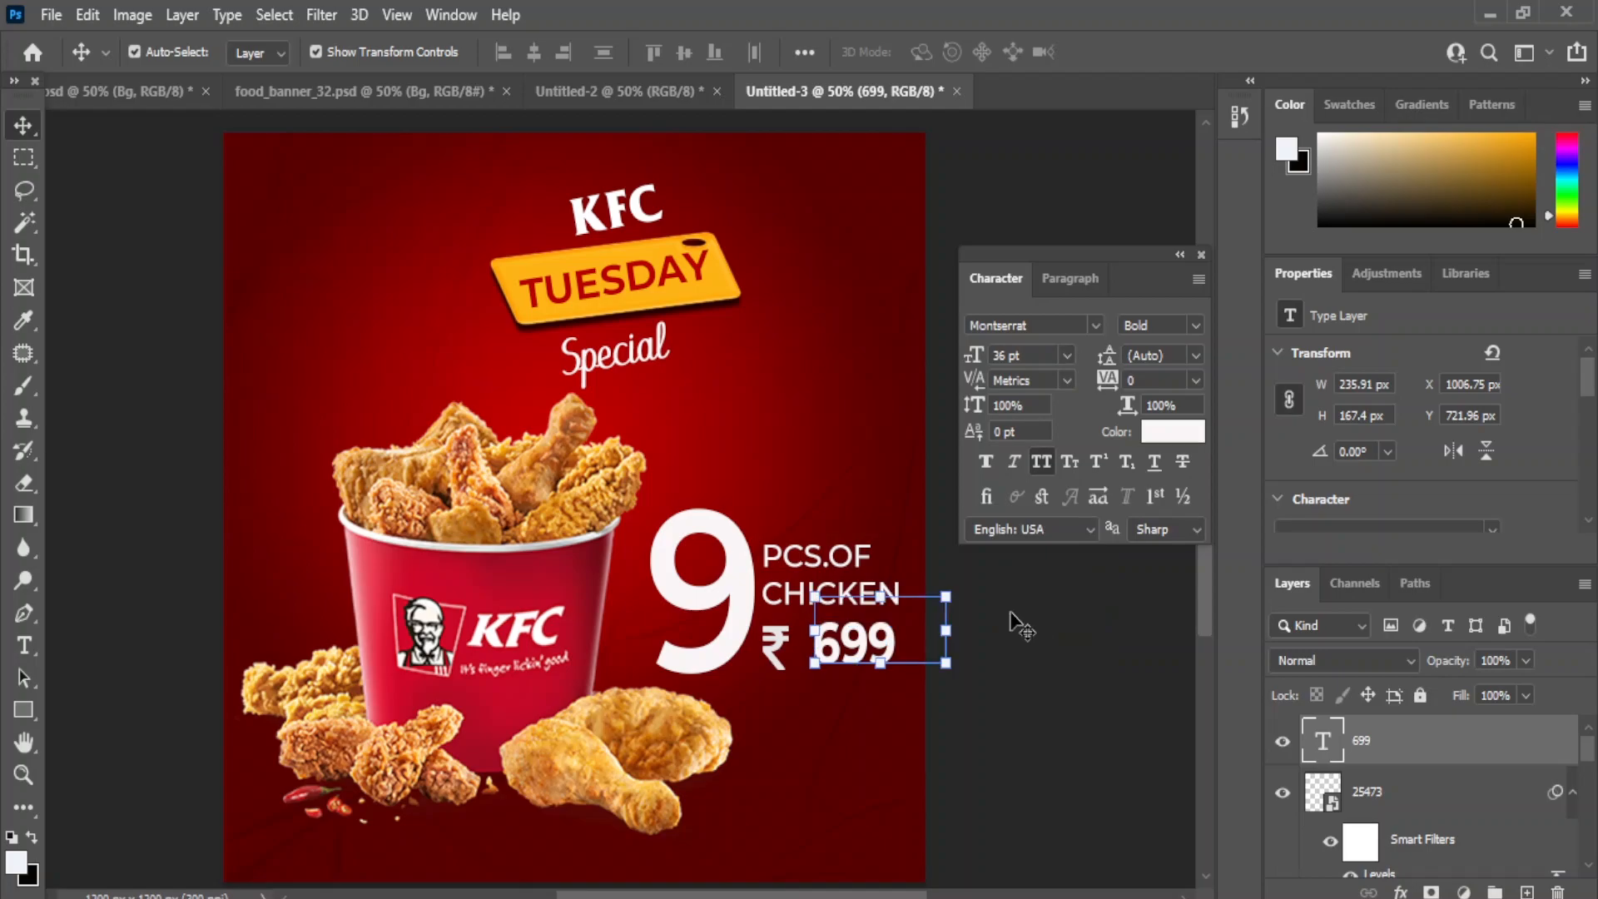
Set the 699 text to 30 pt and position it right beside the rupee symbol, below CHICKEN.
left_click(1068, 355)
left_click(1030, 598)
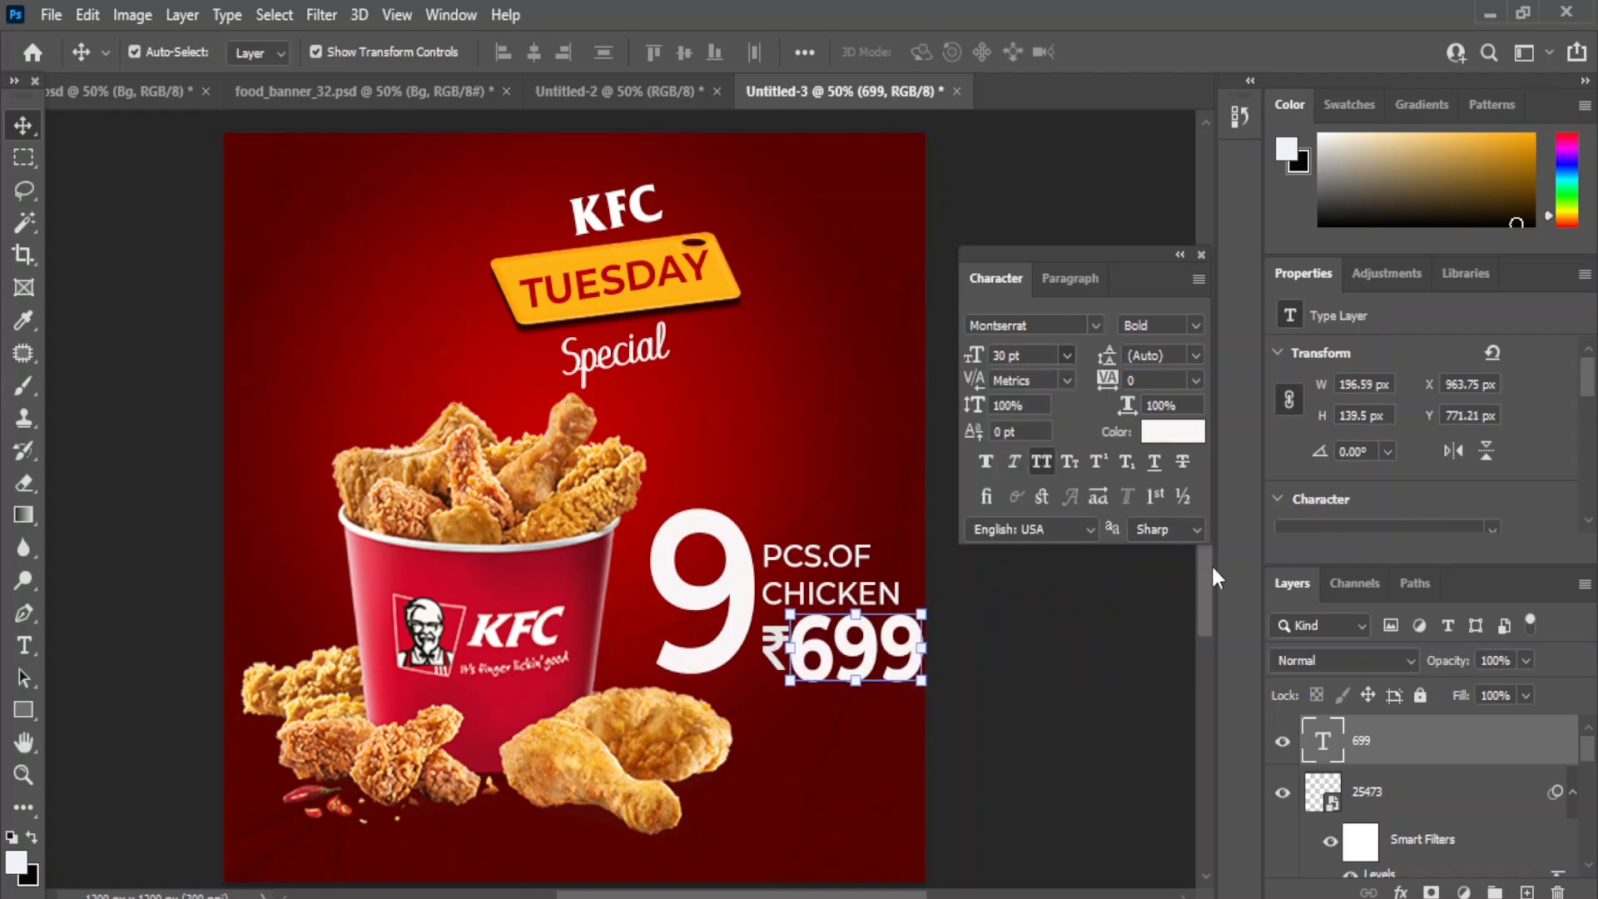
left_click_drag(812, 667, 818, 660)
key("ctrl+t")
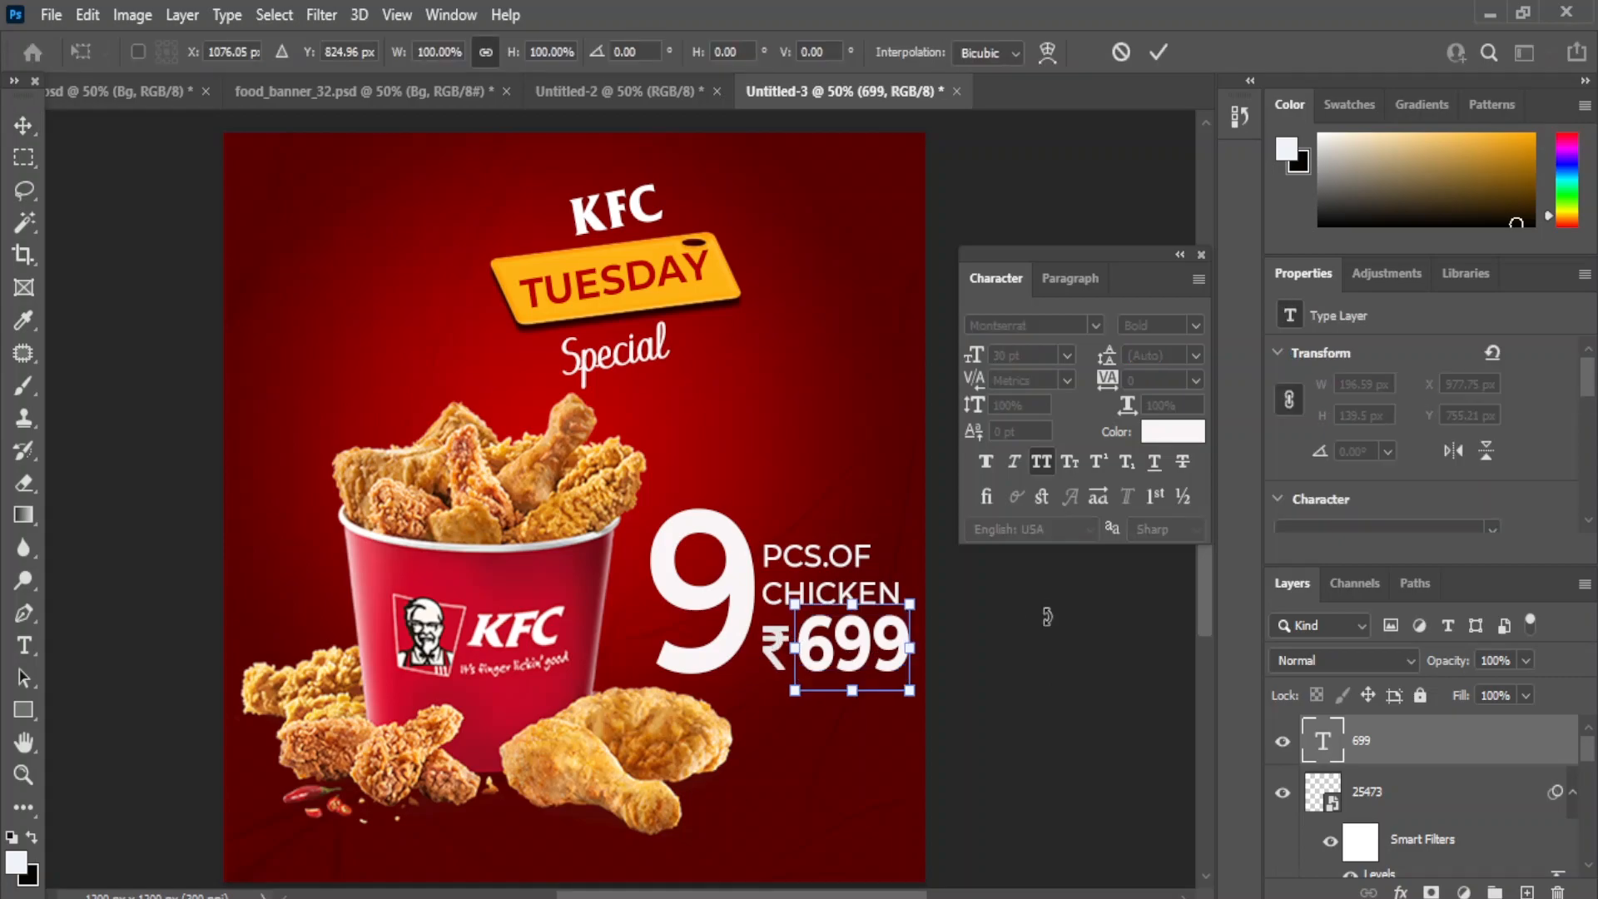
key("Return")
key("alt+bracketleft")
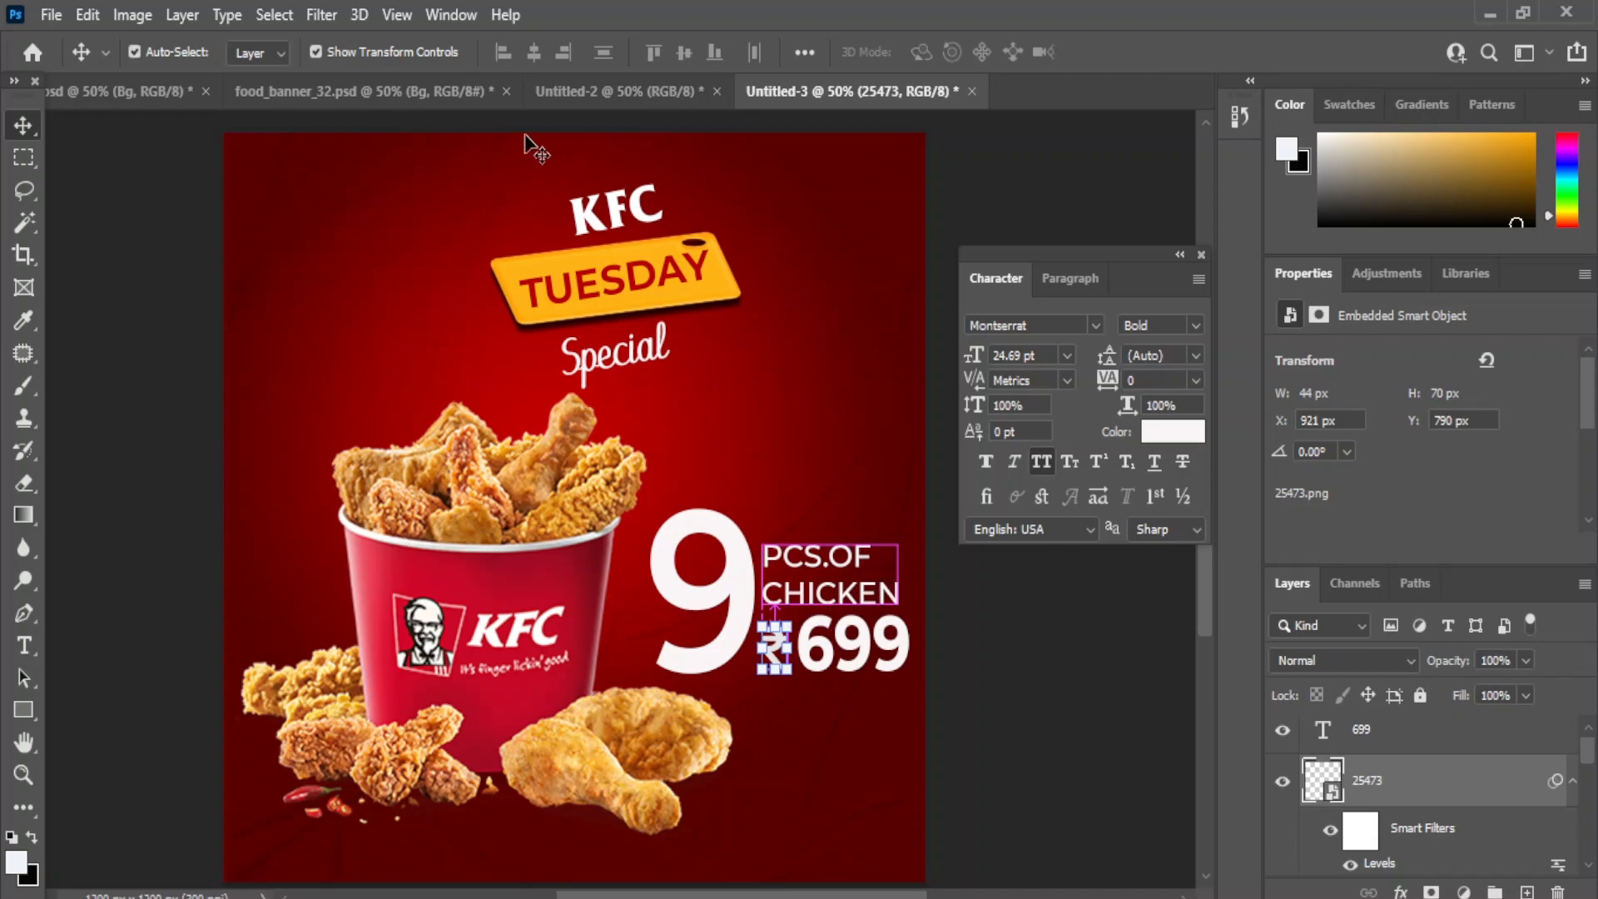
key("ctrl")
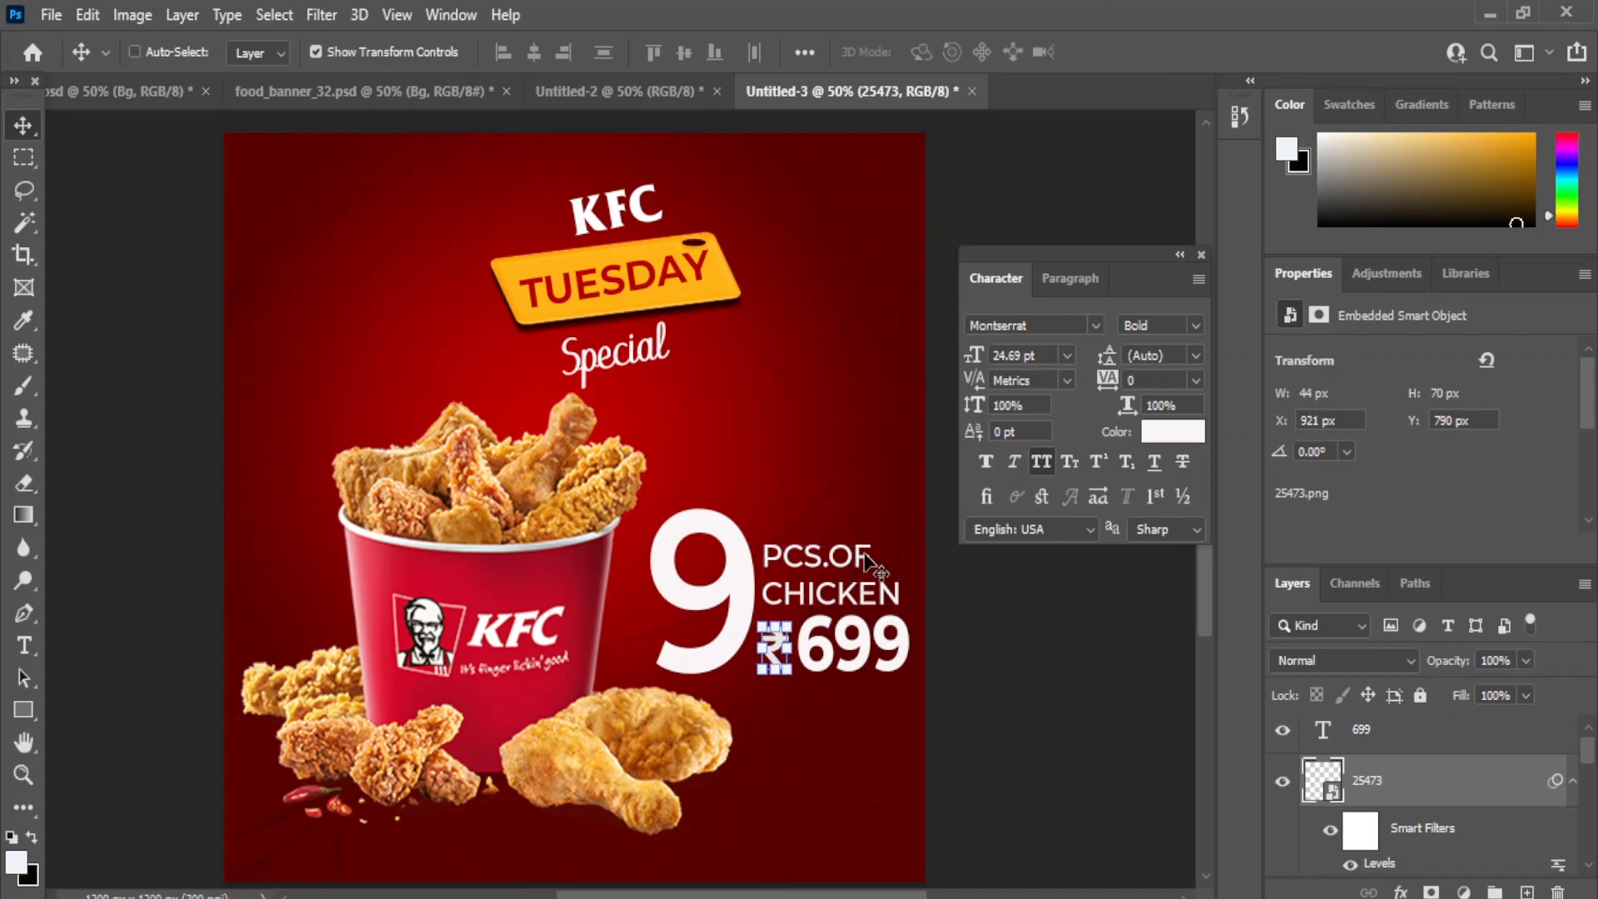
scroll(1429, 794, "up", 1)
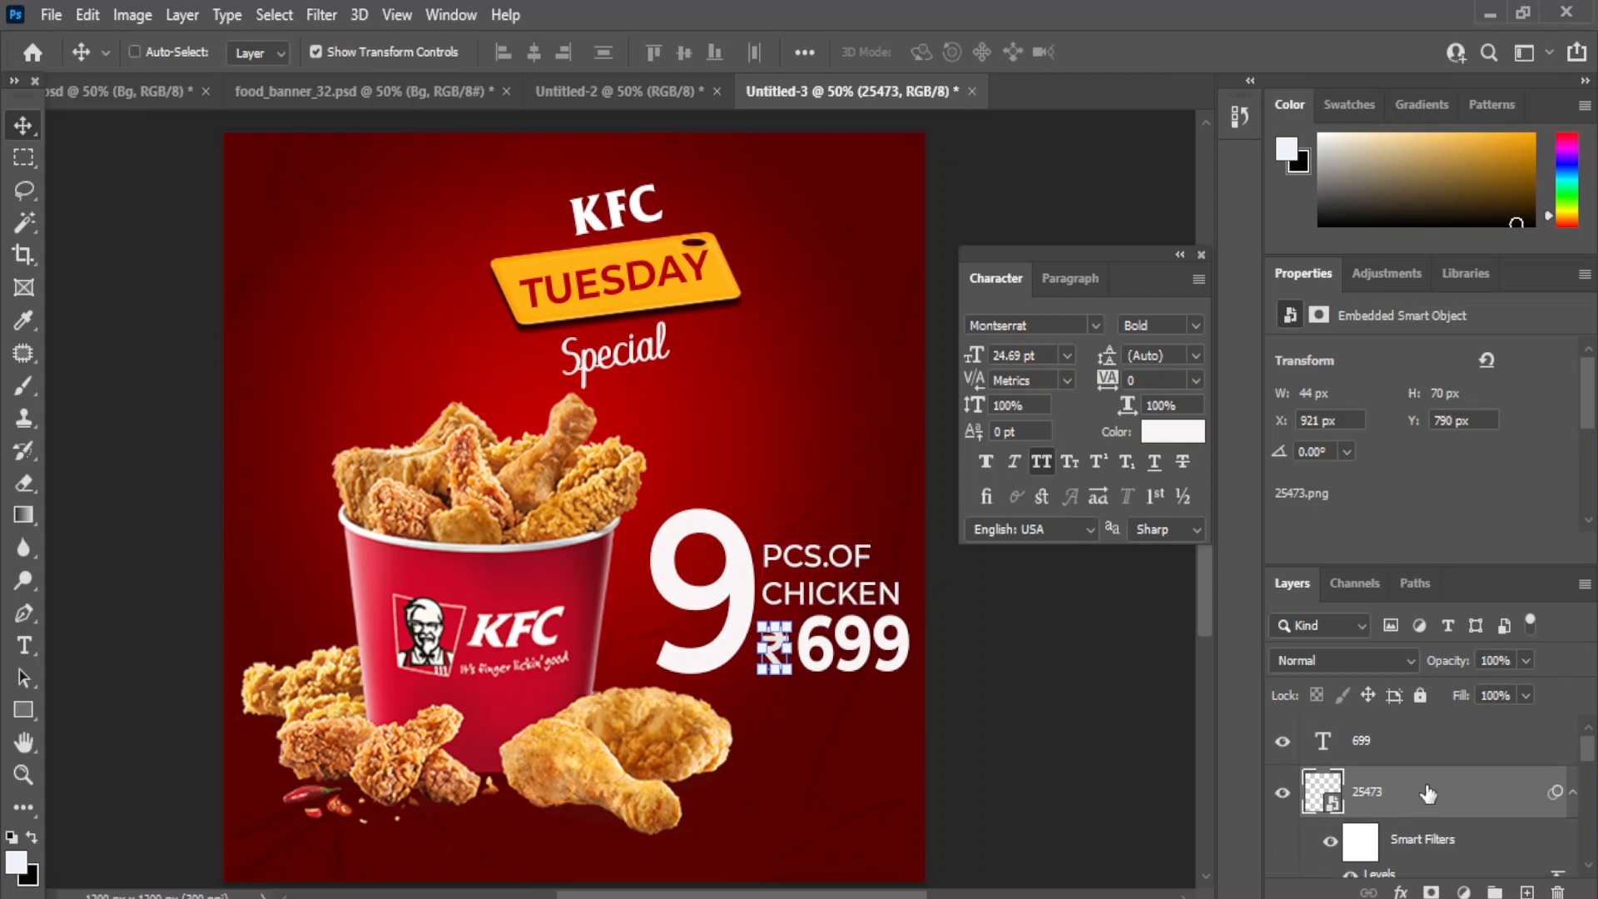
left_click(1318, 795, "ctrl")
left_click(1442, 844)
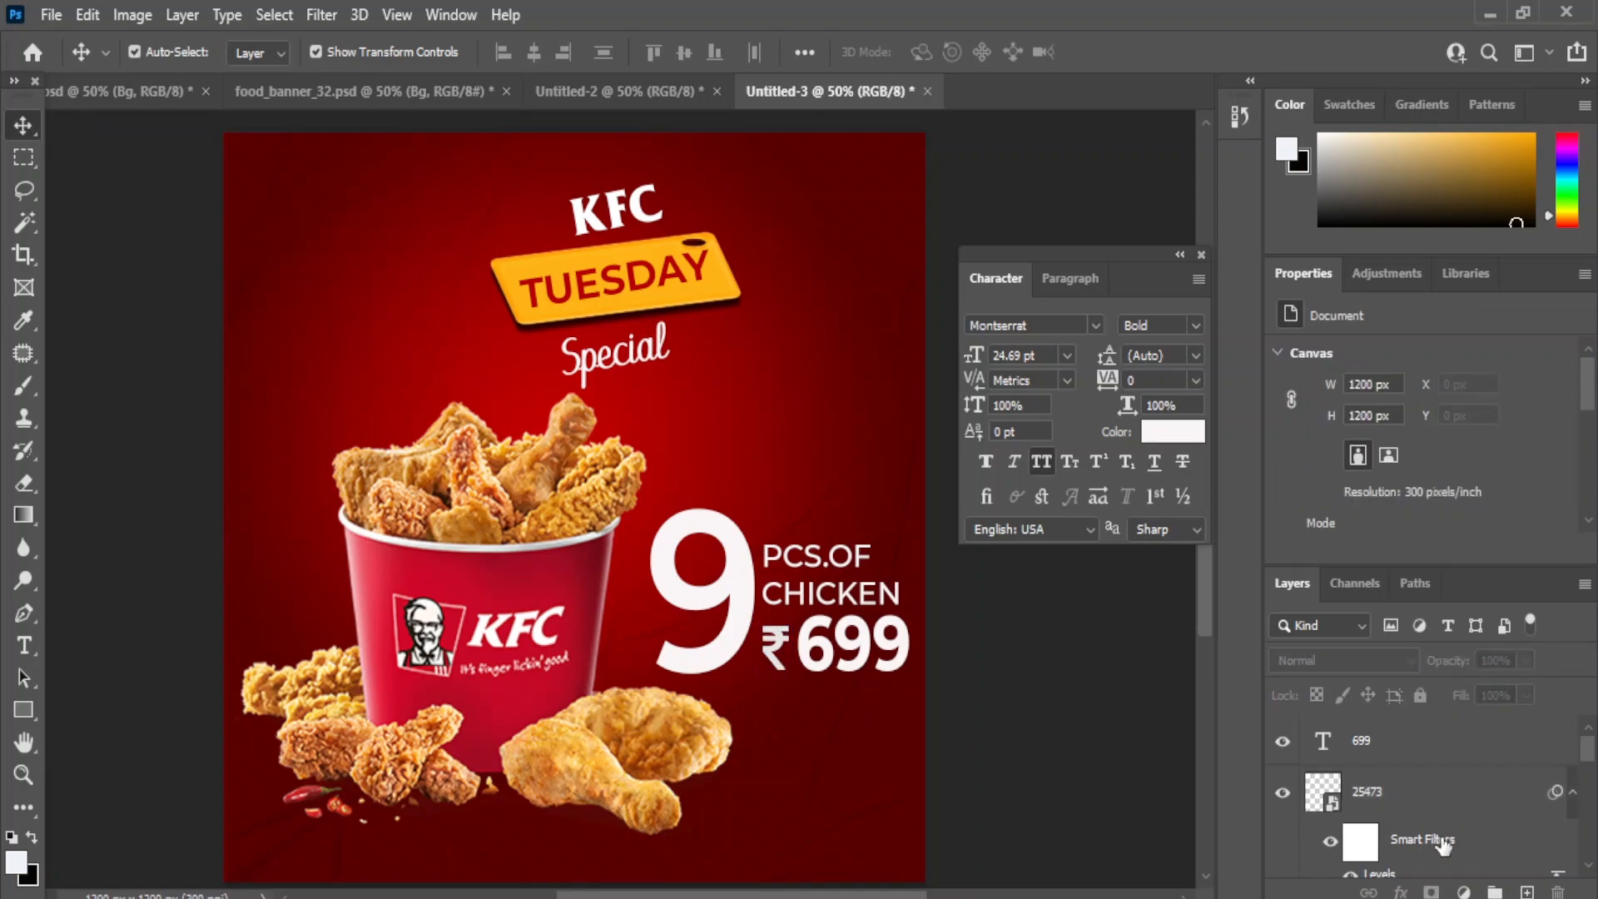
left_click(1322, 790)
scroll(1324, 791, "down", 2)
left_click(1411, 814)
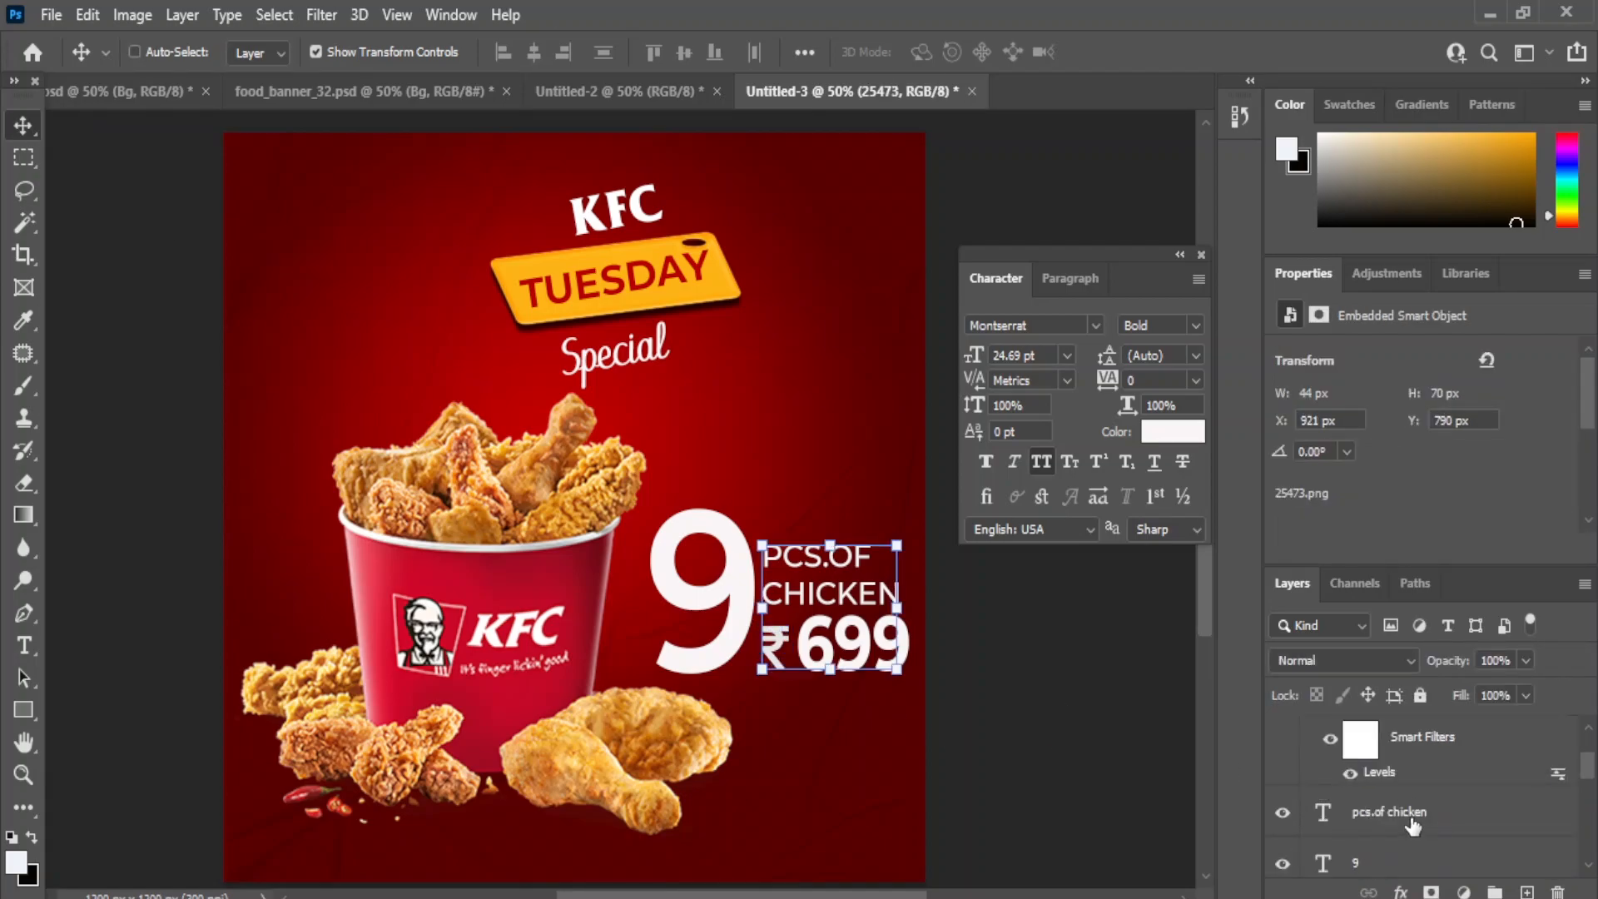
left_click(816, 587)
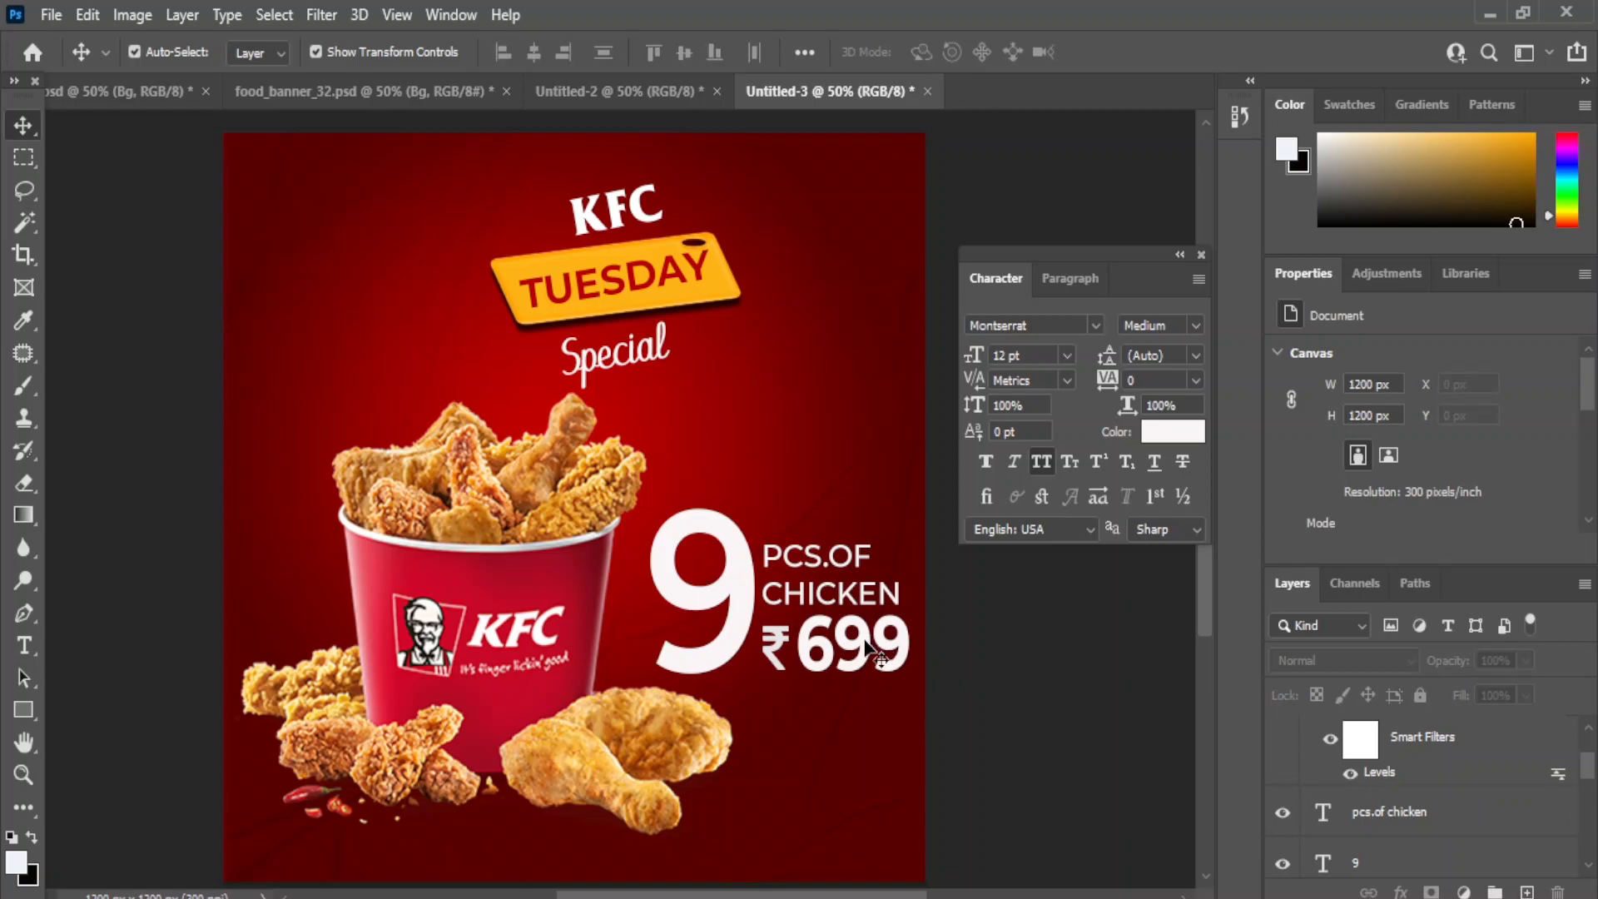
Move the 699 slightly down to leave a small gap beneath CHICKEN.
left_click(864, 648)
left_click_drag(866, 647, 866, 655)
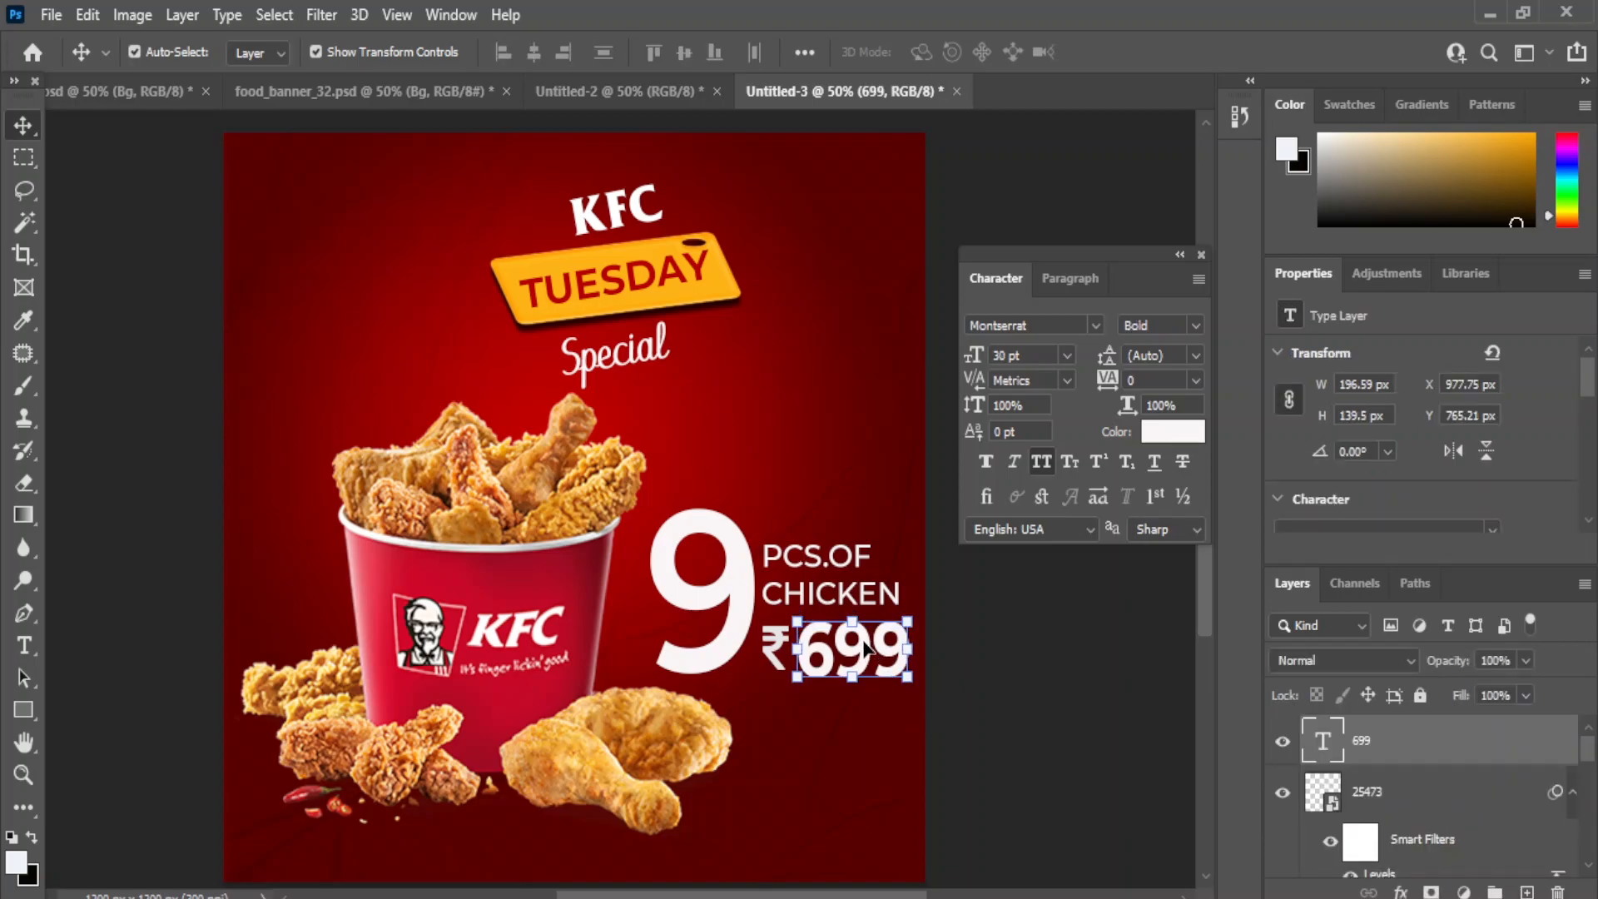
left_click(907, 716)
left_click(941, 732)
scroll(1351, 766, "up", 3)
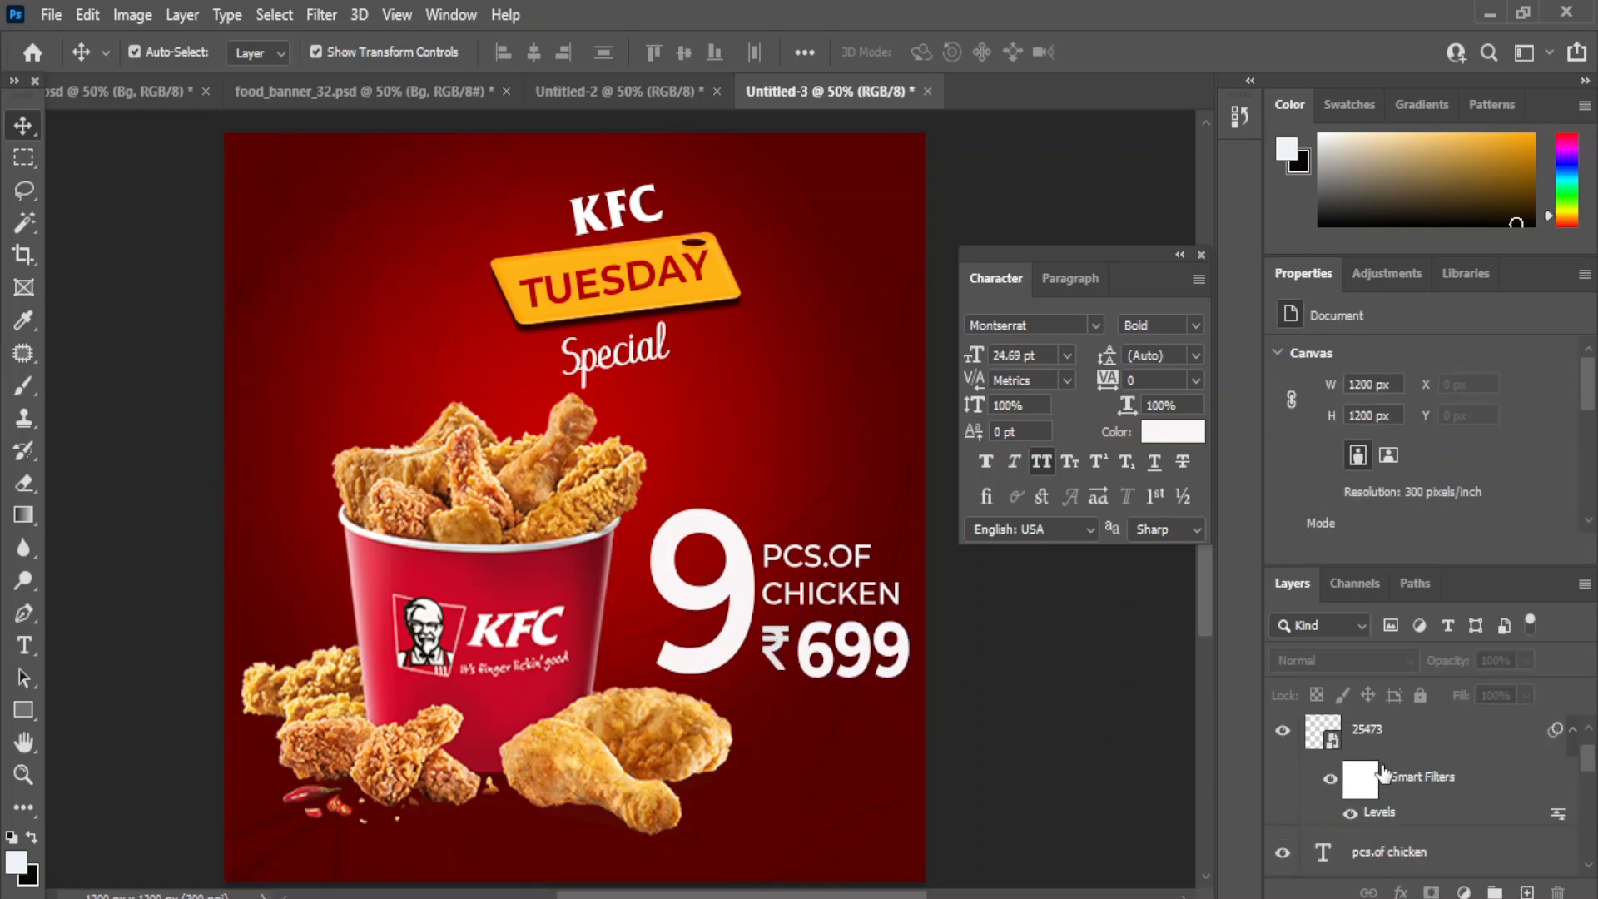
Select the 699, rupee symbol and PCS.OF CHICKEN layers together and nudge them slightly left.
left_click(1327, 791)
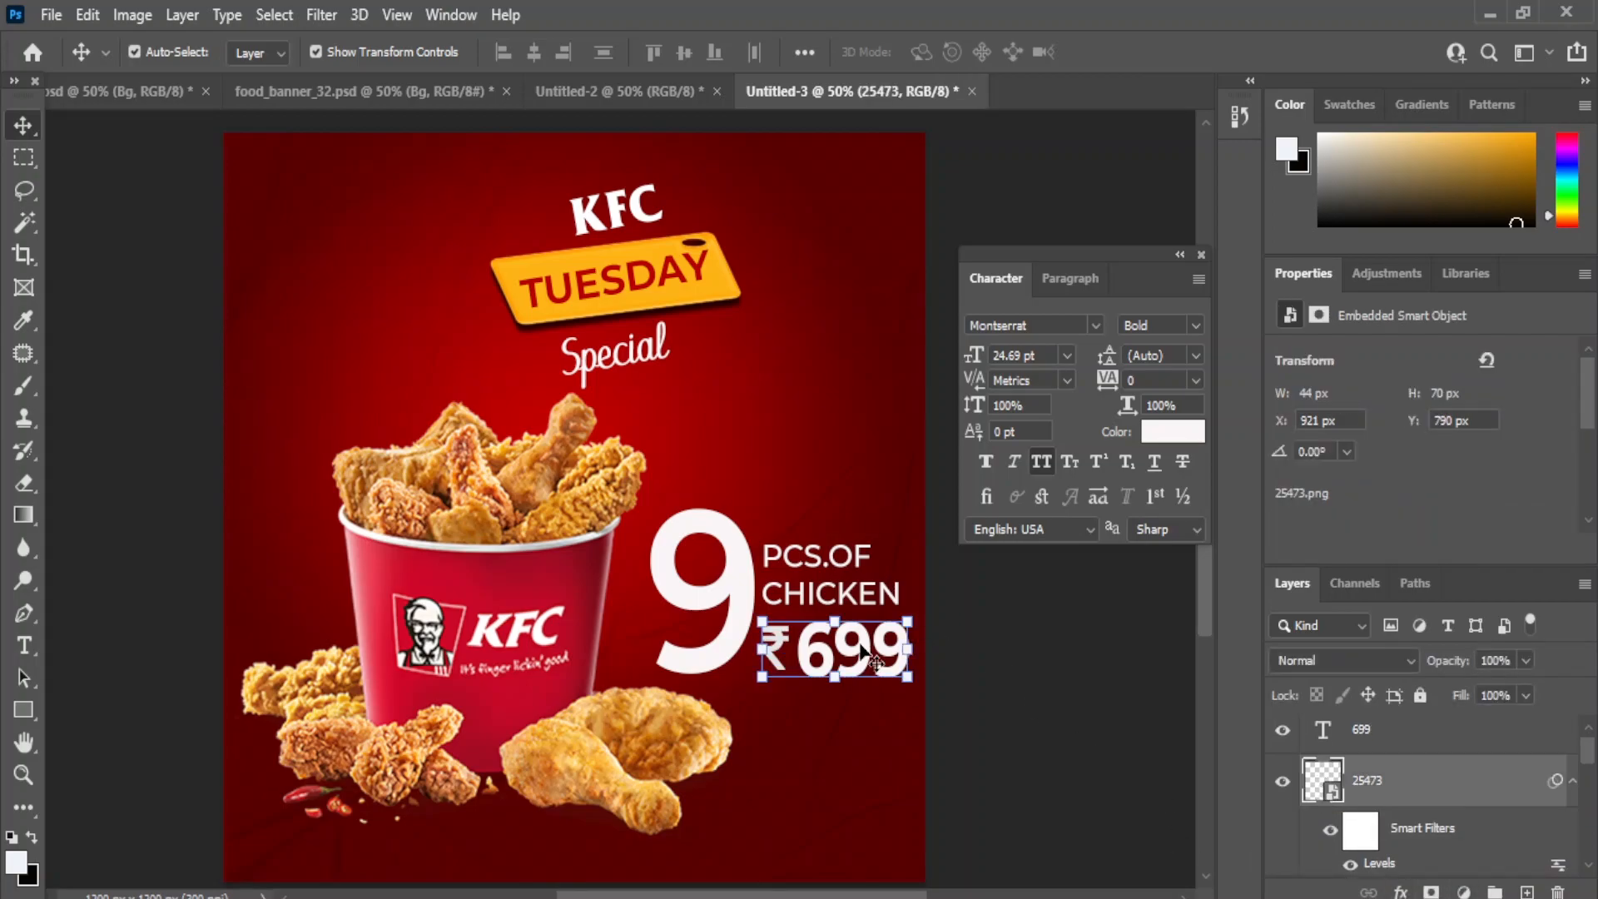
left_click(1366, 730, "shift")
key("ctrl+t")
left_click(820, 382)
scroll(1420, 801, "down", 2)
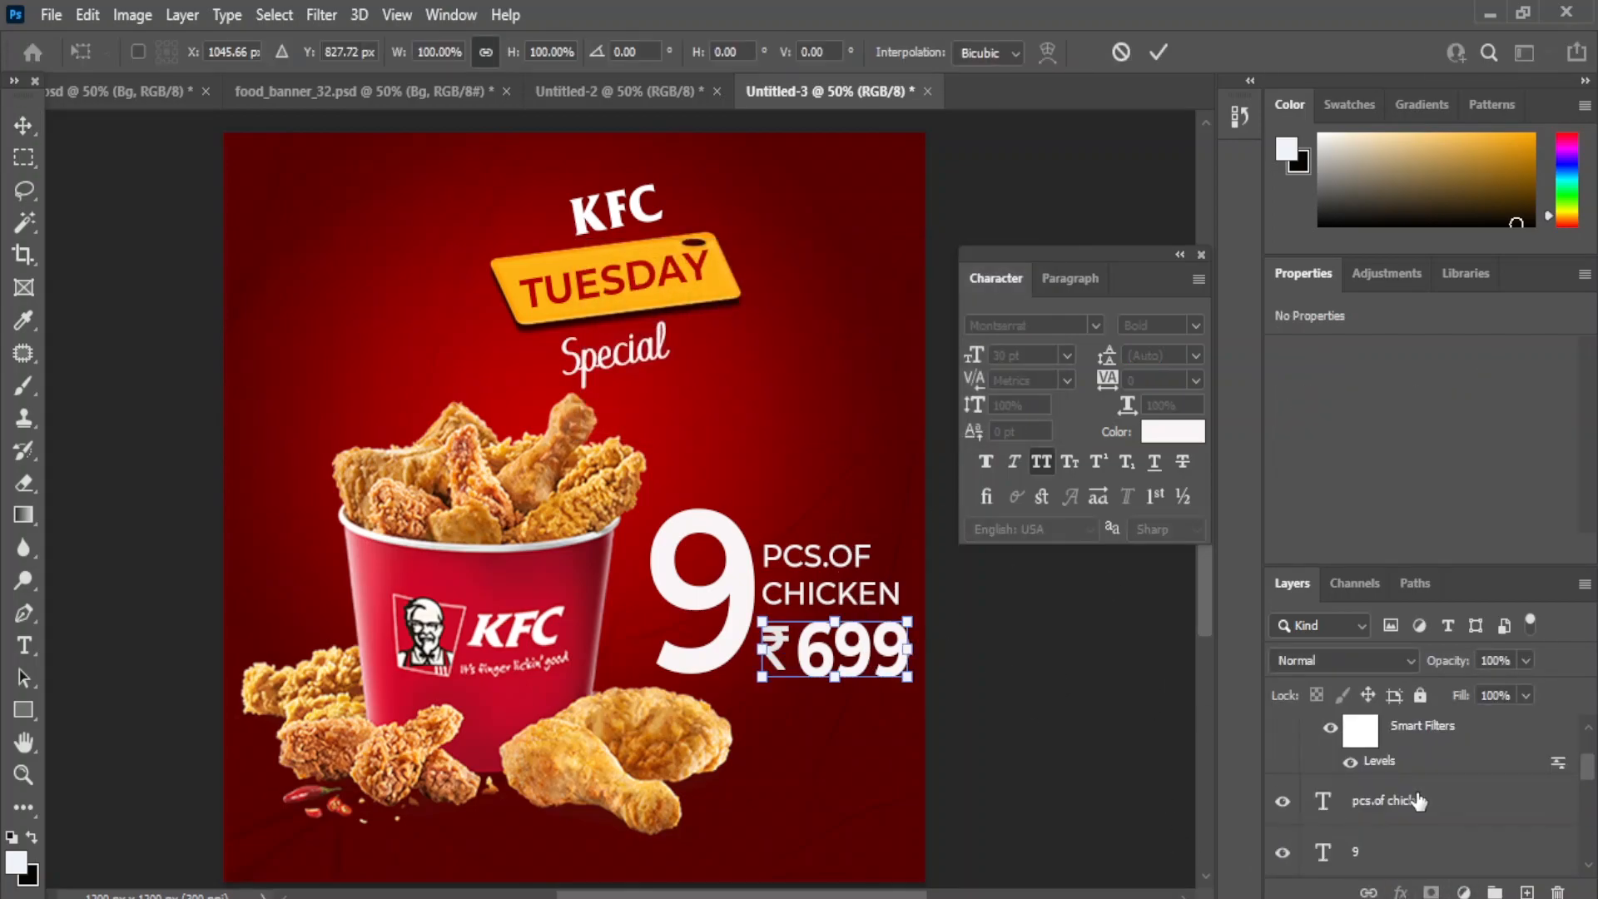
left_click(1399, 803)
scroll(1407, 799, "up", 2)
left_click(1338, 757, "shift")
key("Left")
key("Left")
key("Left")
key("Left")
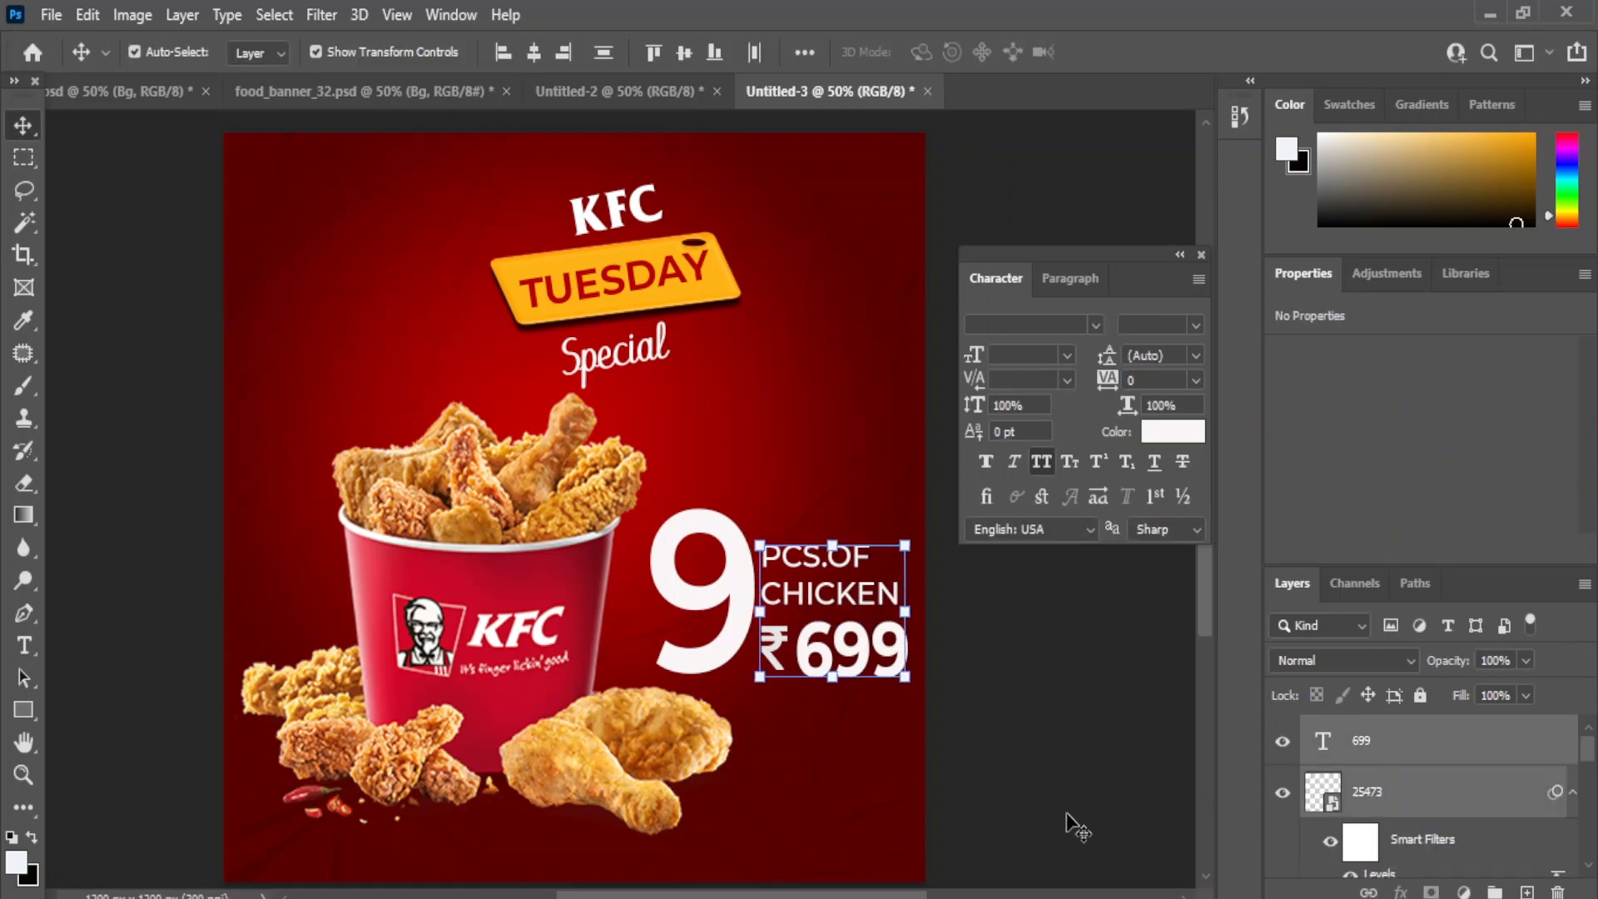
Move the 9 about 20 px left to widen its gap to the PCS.OF CHICKEN text.
left_click(732, 537)
left_click_drag(753, 582, 742, 583)
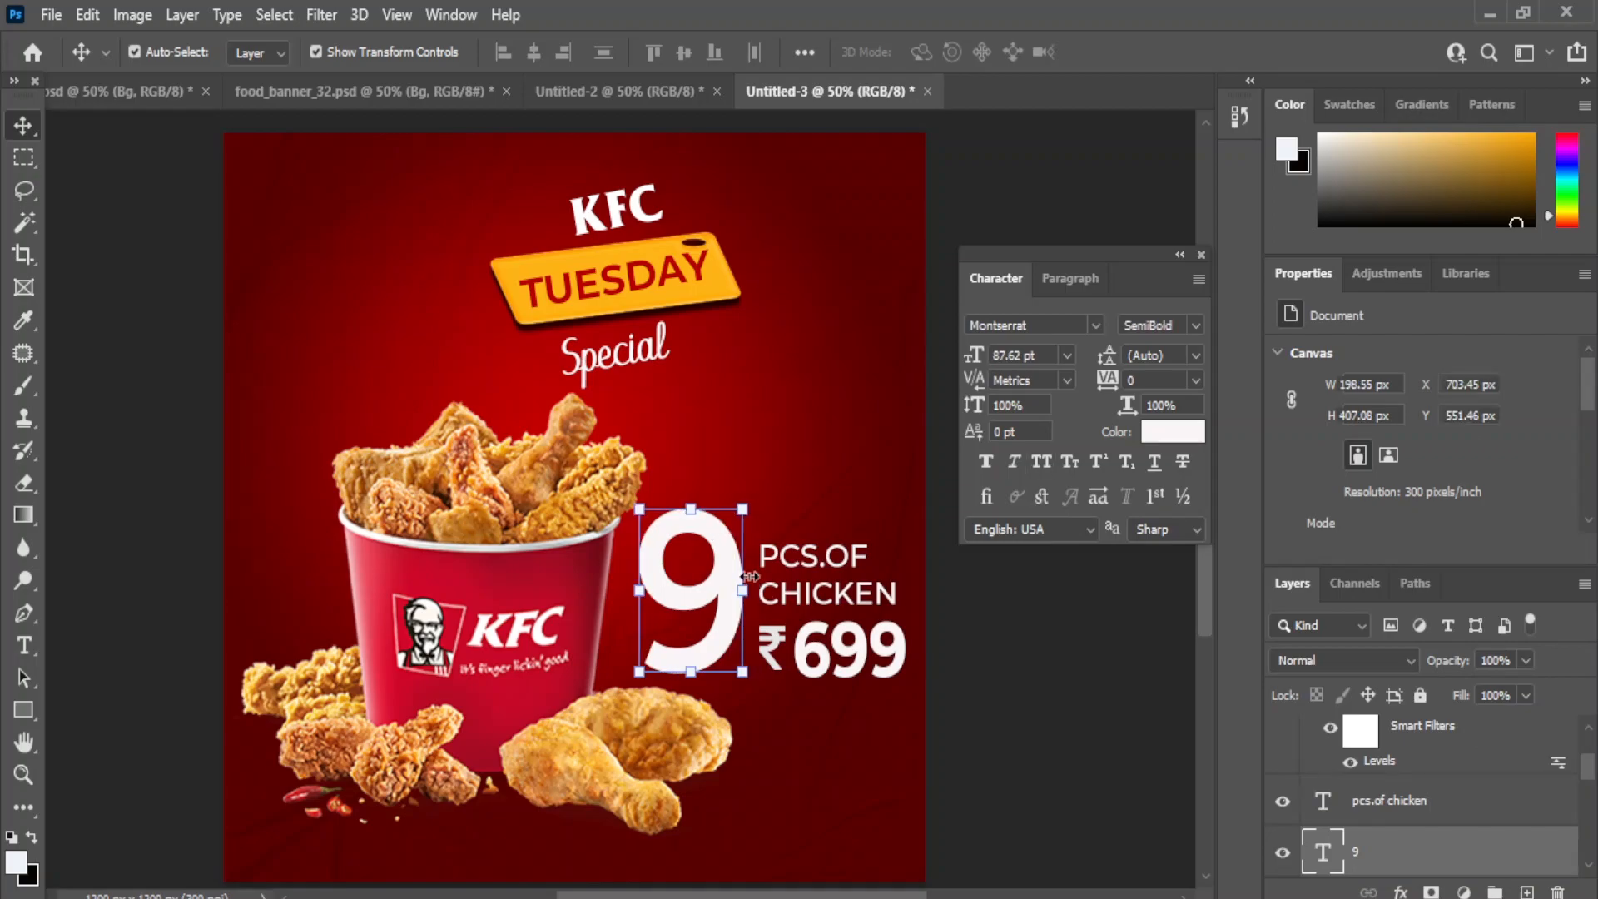
left_click(1066, 674)
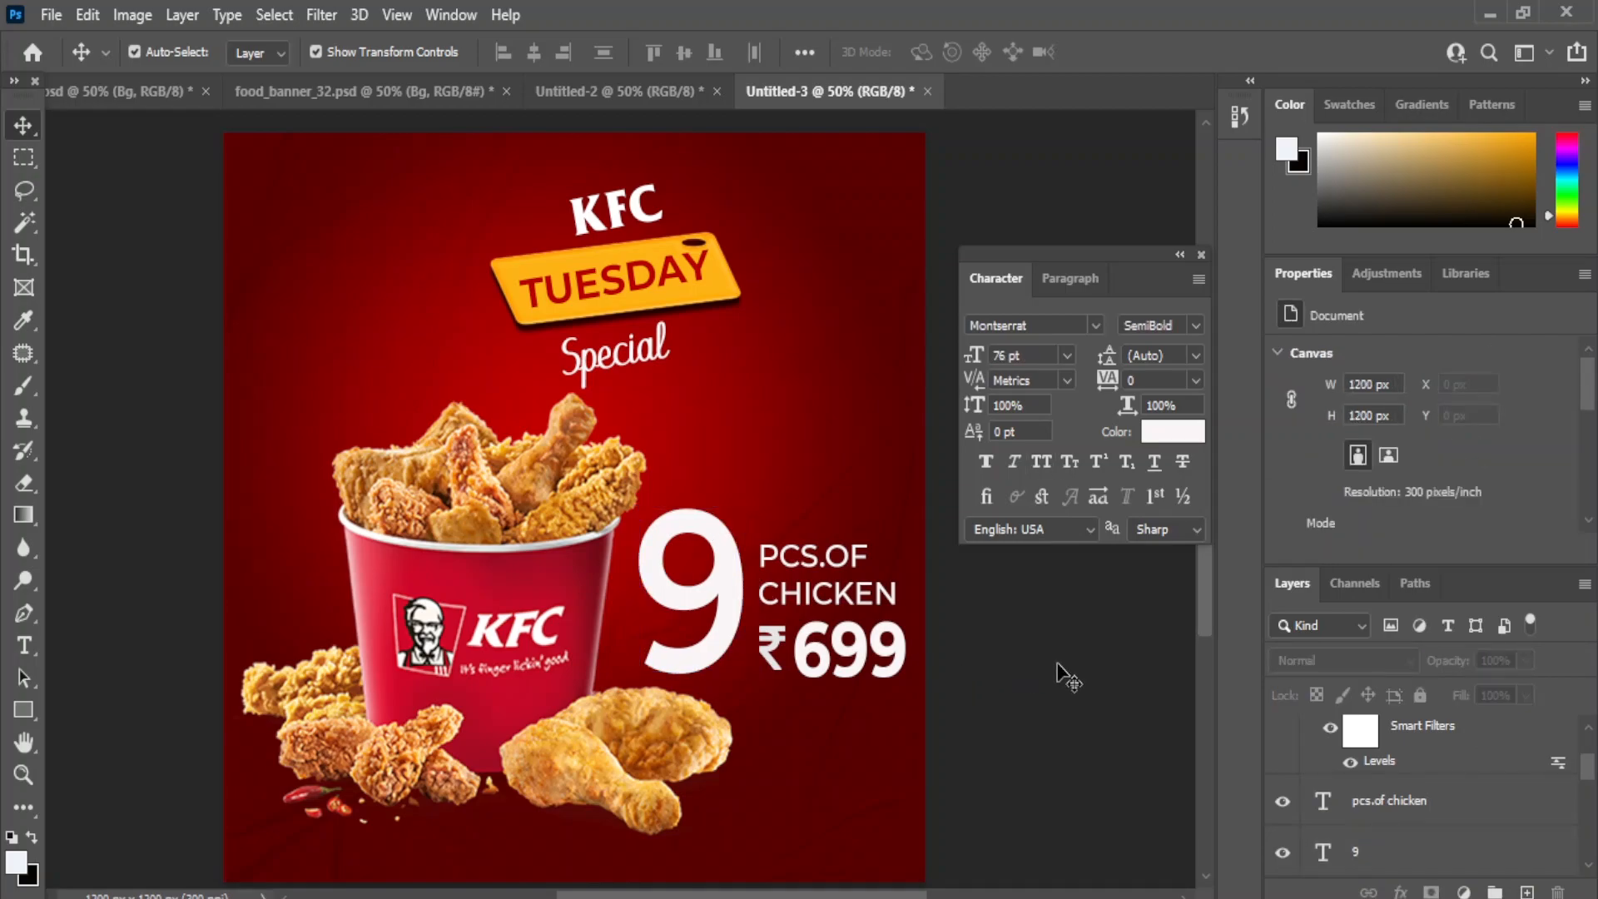
Scale the PCS.OF CHICKEN text, rupee symbol and 699 together to 78.55%, keeping them beside the 9.
left_click(829, 558)
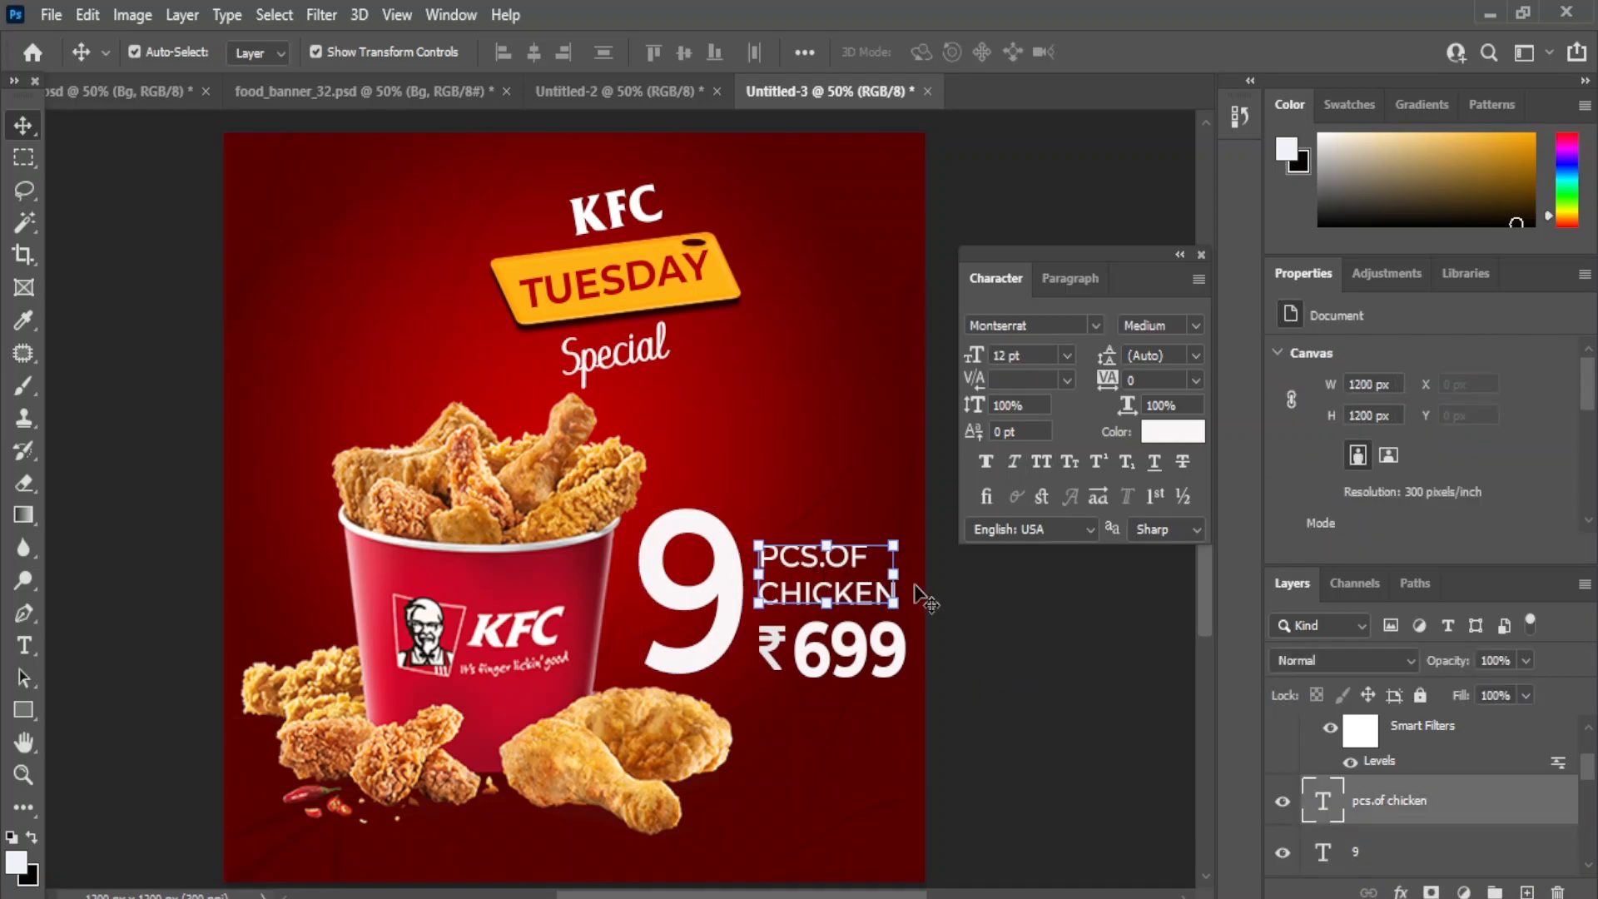
left_click(875, 657, "shift")
left_click(910, 680)
key("Return")
left_click_drag(910, 679, 872, 657)
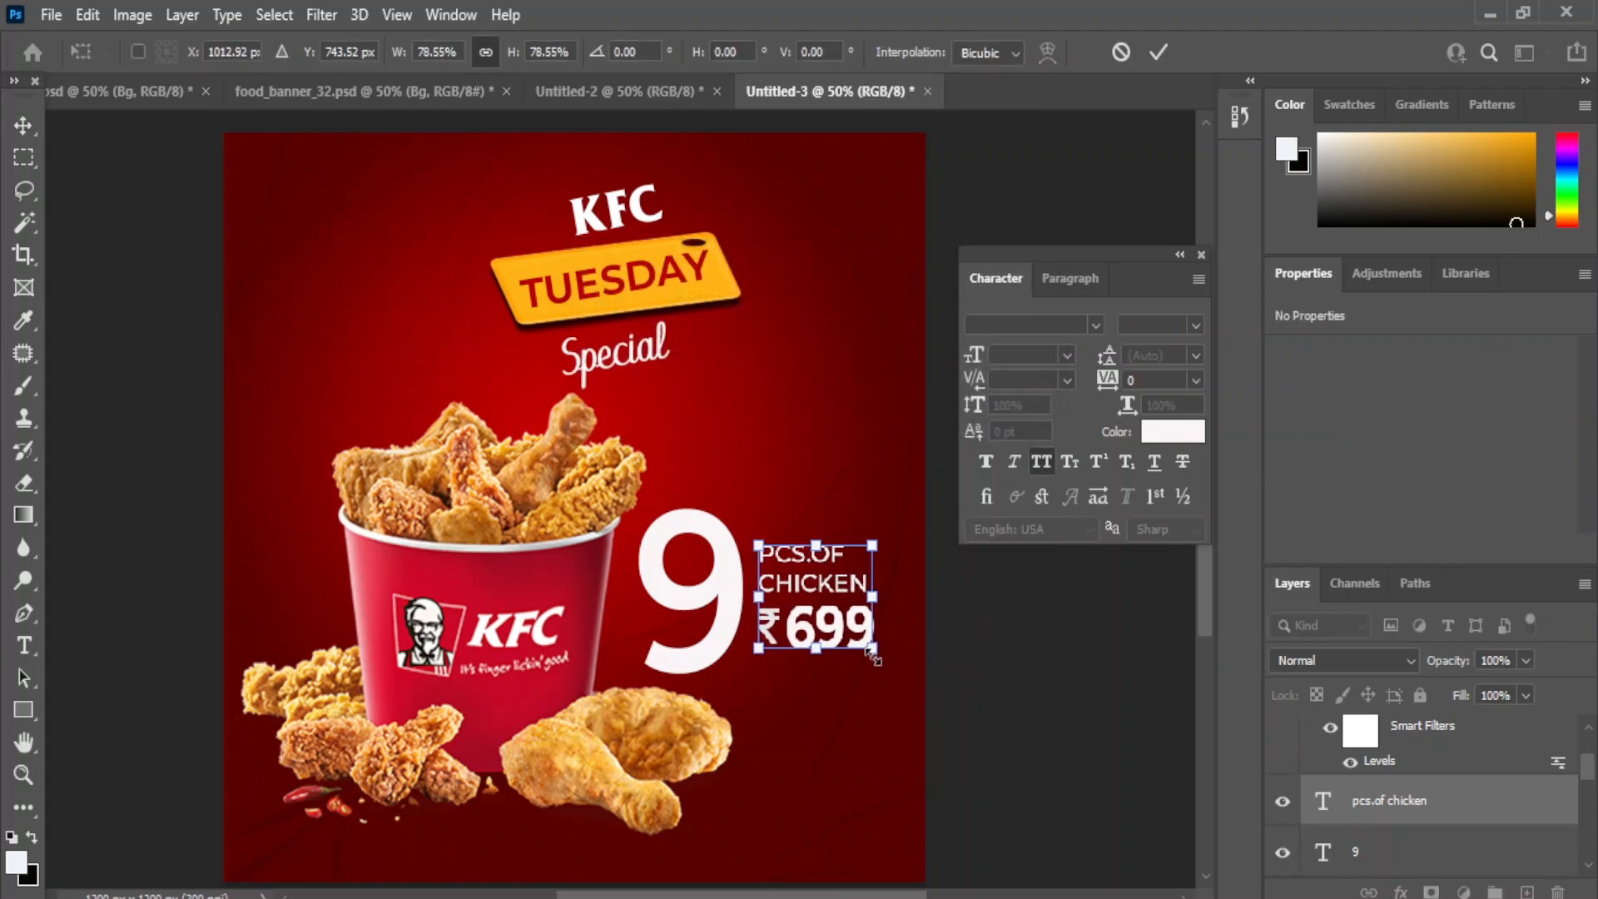
key("Return")
left_click(1007, 666)
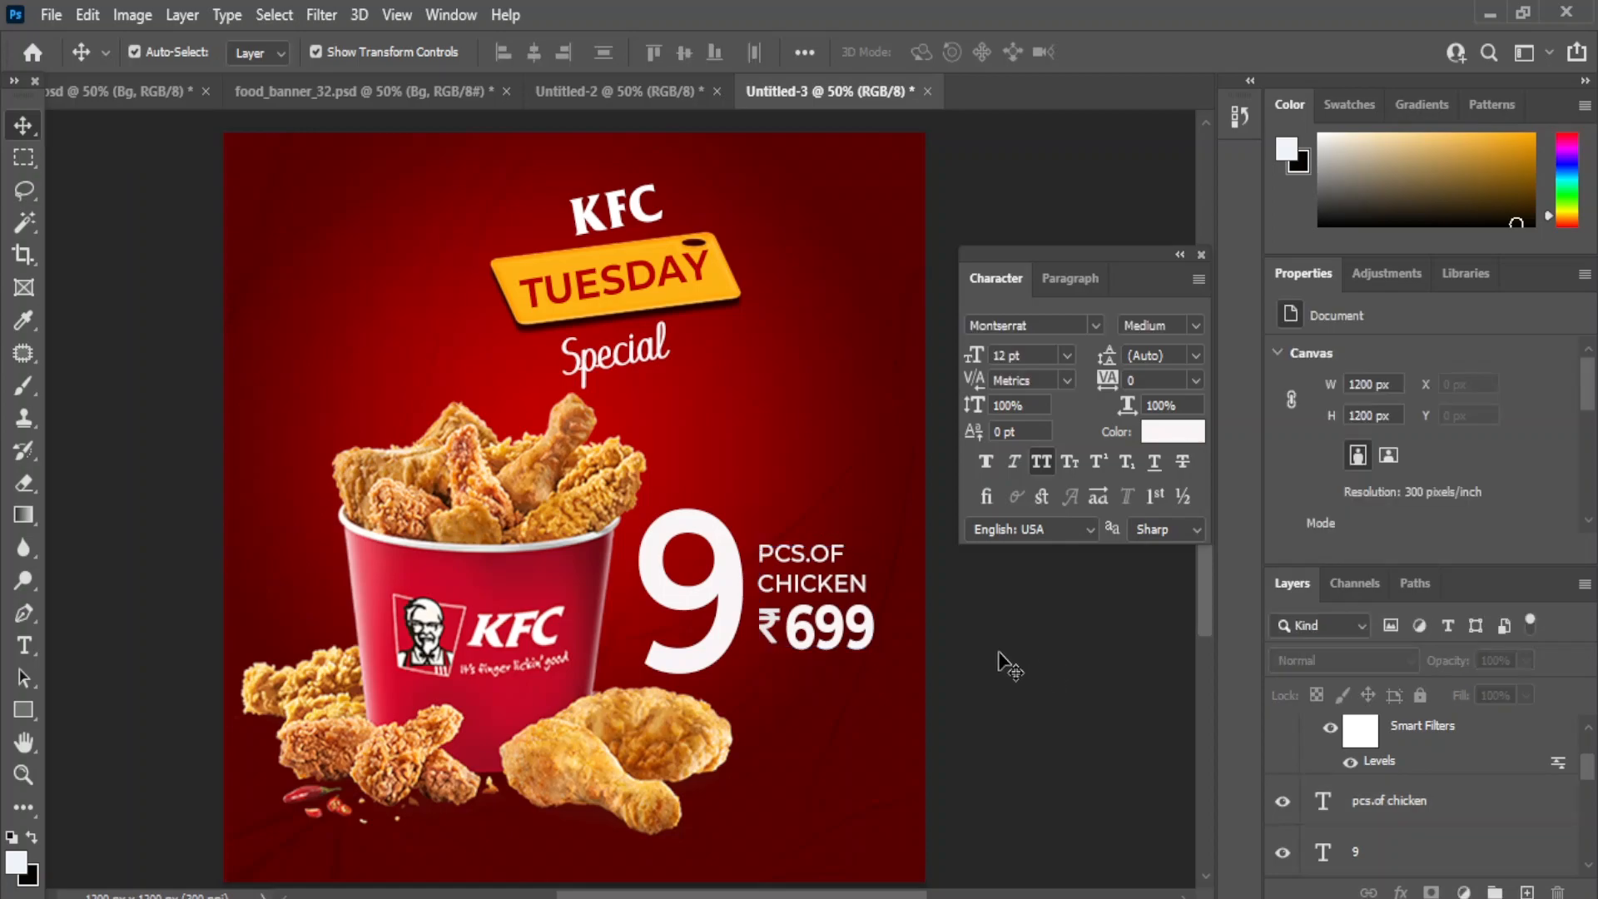
Set the 699 text size to 20.96 pt.
left_click(864, 614)
left_click(1066, 355)
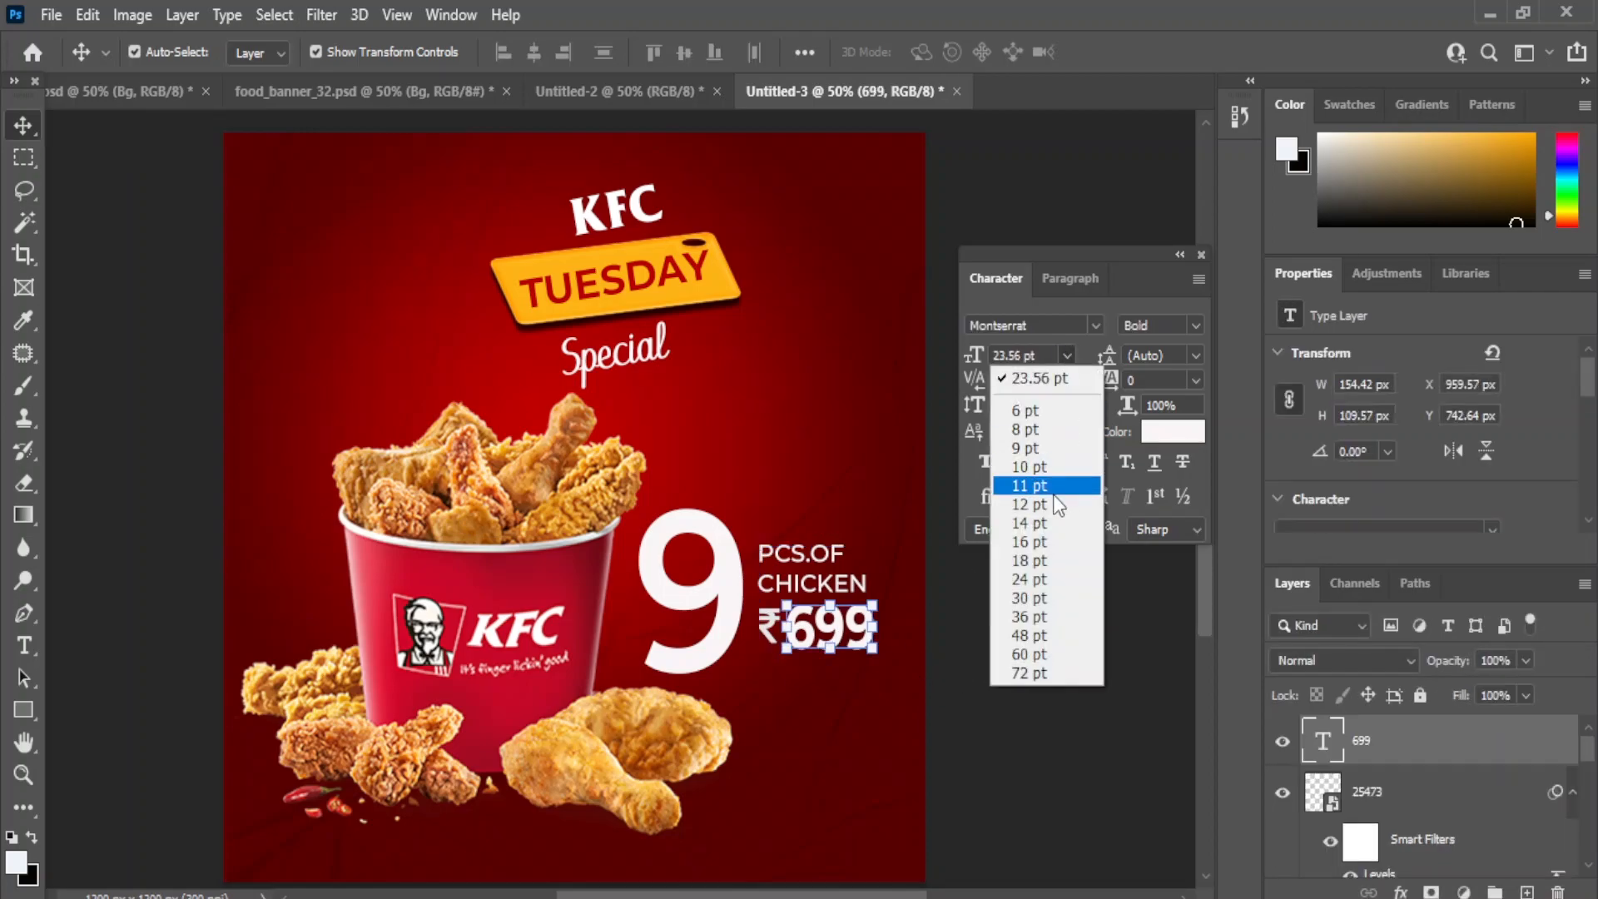
left_click(1022, 352)
key("Return")
left_click(1026, 666)
mouse_move(813, 327)
left_mouse_down()
mouse_move(796, 367)
mouse_move(832, 307)
left_mouse_up()
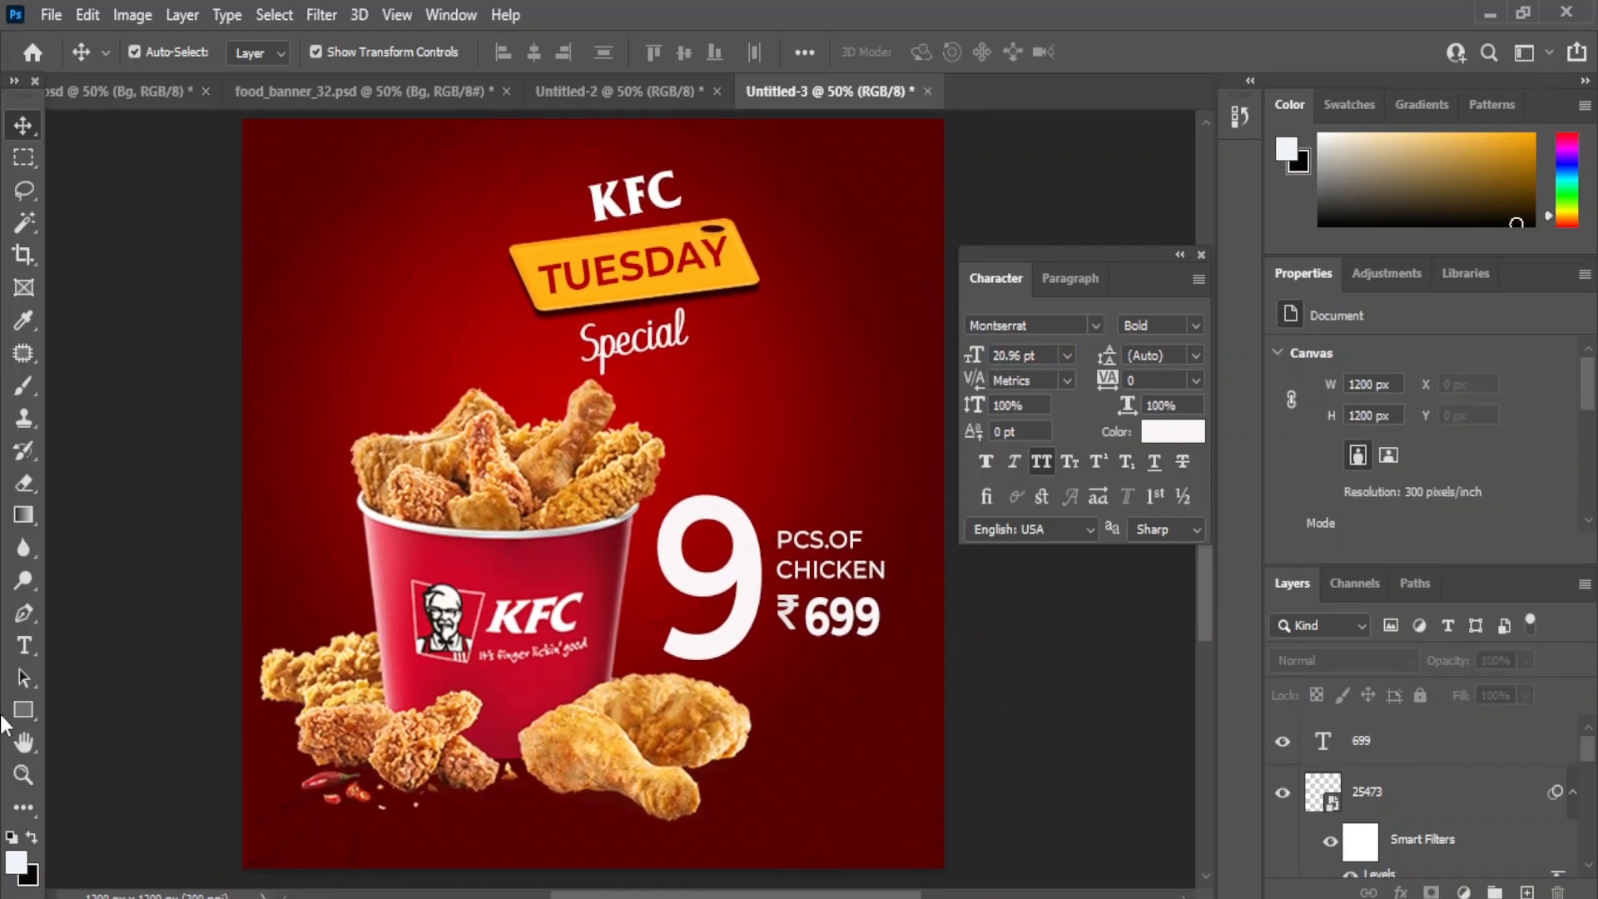
right_click(24, 710)
left_click(124, 710)
left_click_drag(434, 828, 903, 717)
key("v")
left_click_drag(839, 779, 839, 768)
key("Return")
left_click(1020, 679)
left_click(793, 746)
key("Delete")
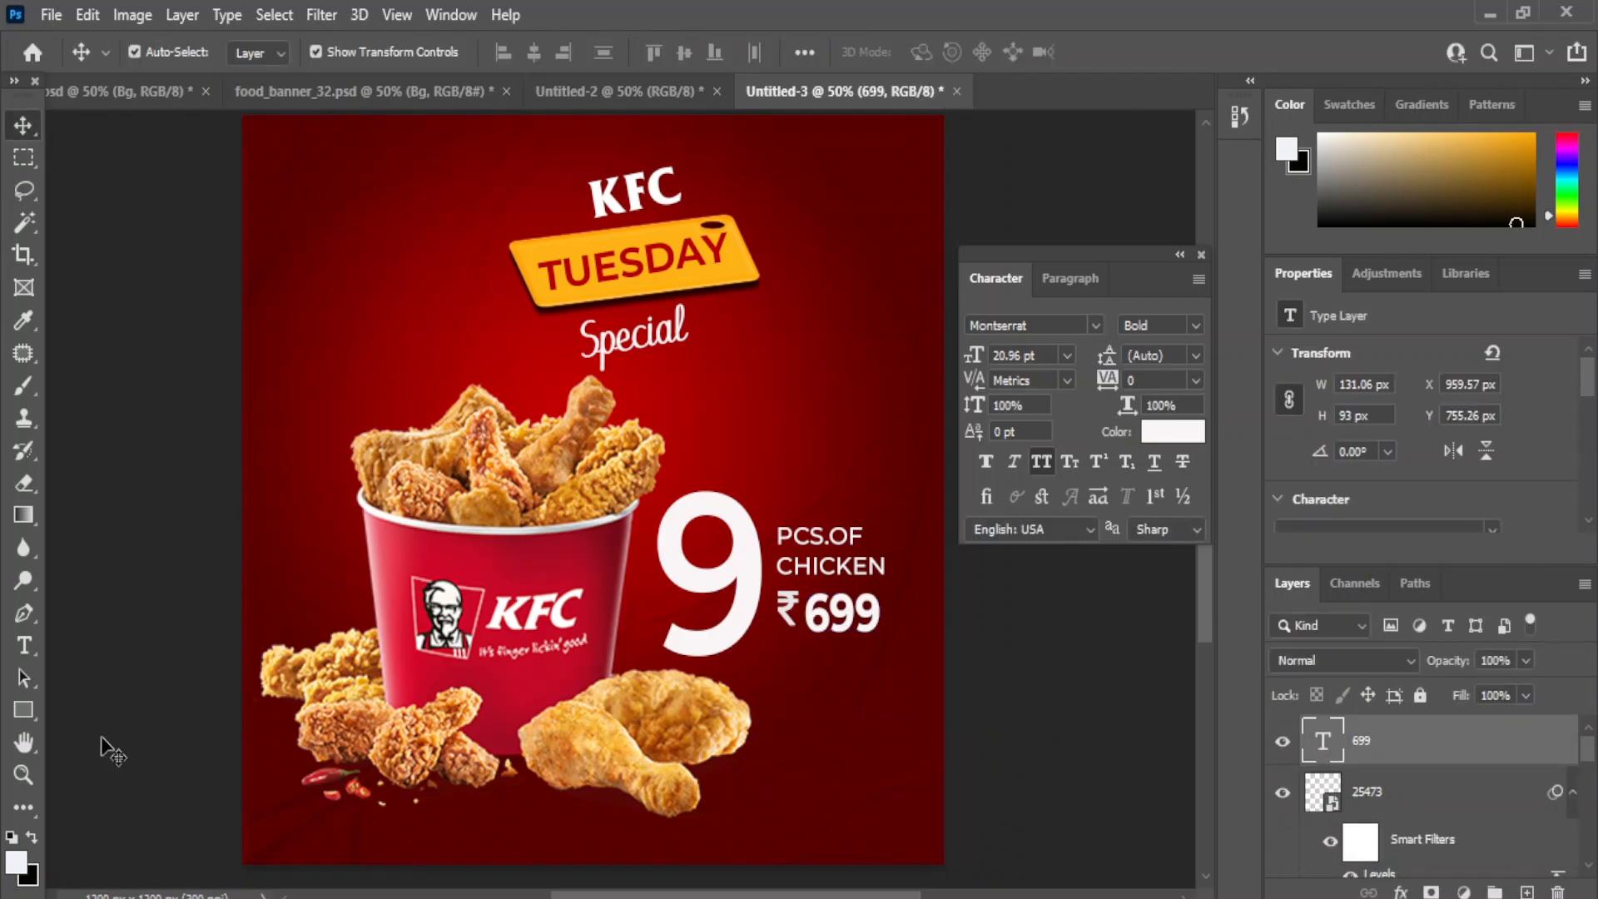
Draw a black rectangle about 230 × 52 px near the banner's bottom edge and round its corners to 4 px.
right_click(23, 709)
left_click(99, 710)
left_click_drag(372, 822, 509, 853)
scroll(1580, 467, "down", 2)
left_click(1352, 366)
left_click(15, 133)
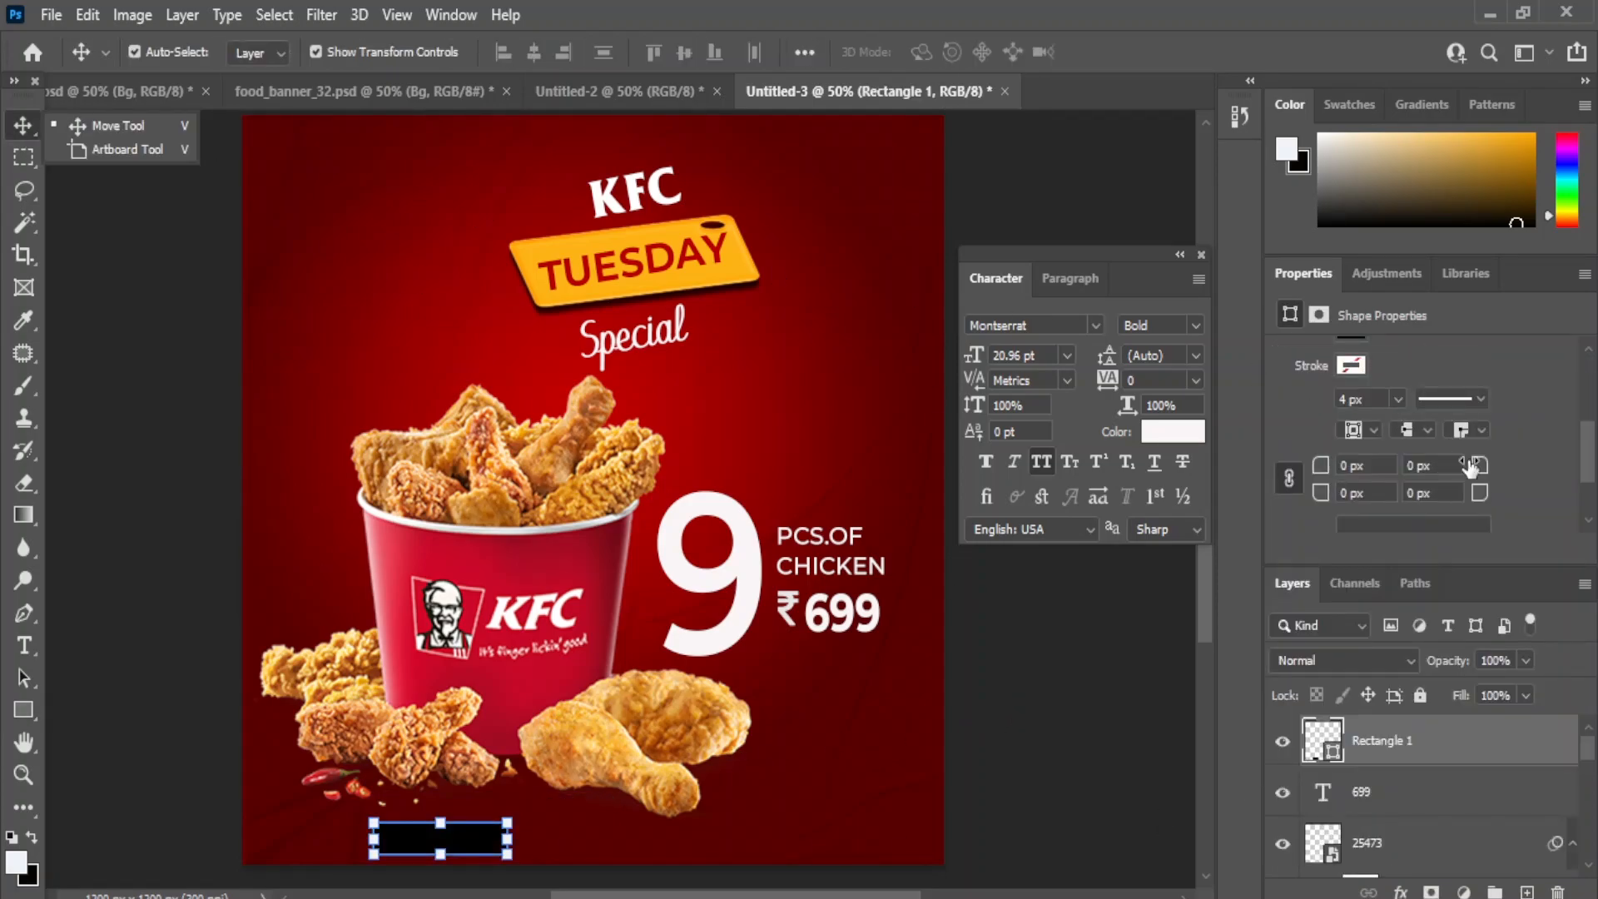
left_click_drag(1470, 464, 1476, 465)
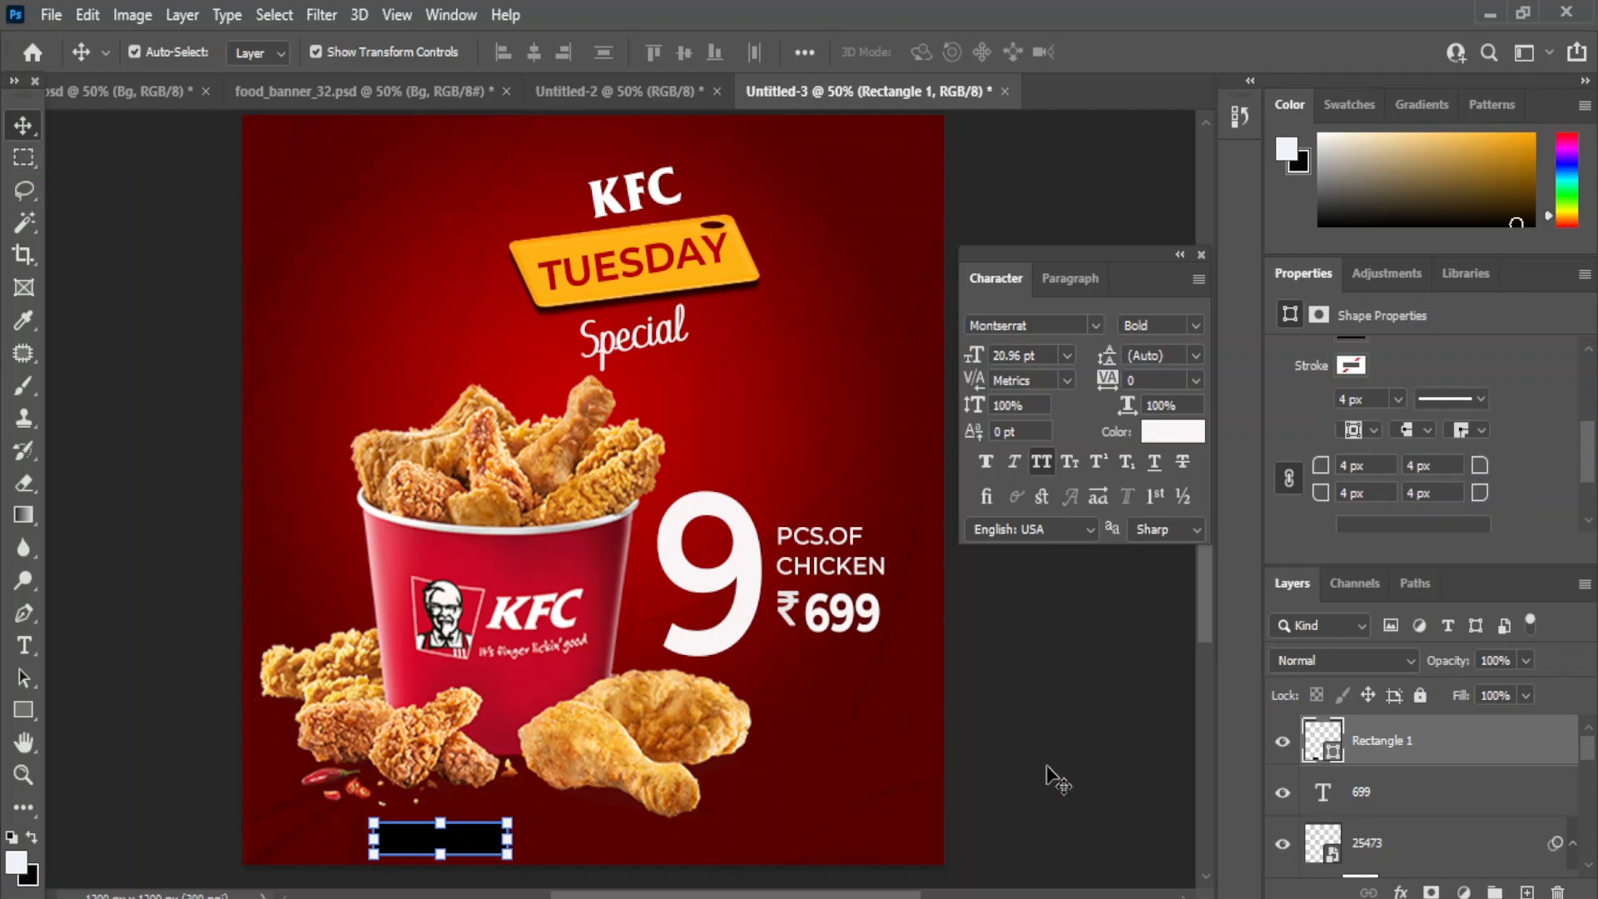
Increase the corner radius of the black rectangle so its ends look more rounded.
left_click(961, 755)
left_click(492, 846)
scroll(1415, 496, "down", 3)
scroll(1469, 470, "down", 1)
left_click_drag(1474, 471, 1523, 507)
left_click(1060, 696)
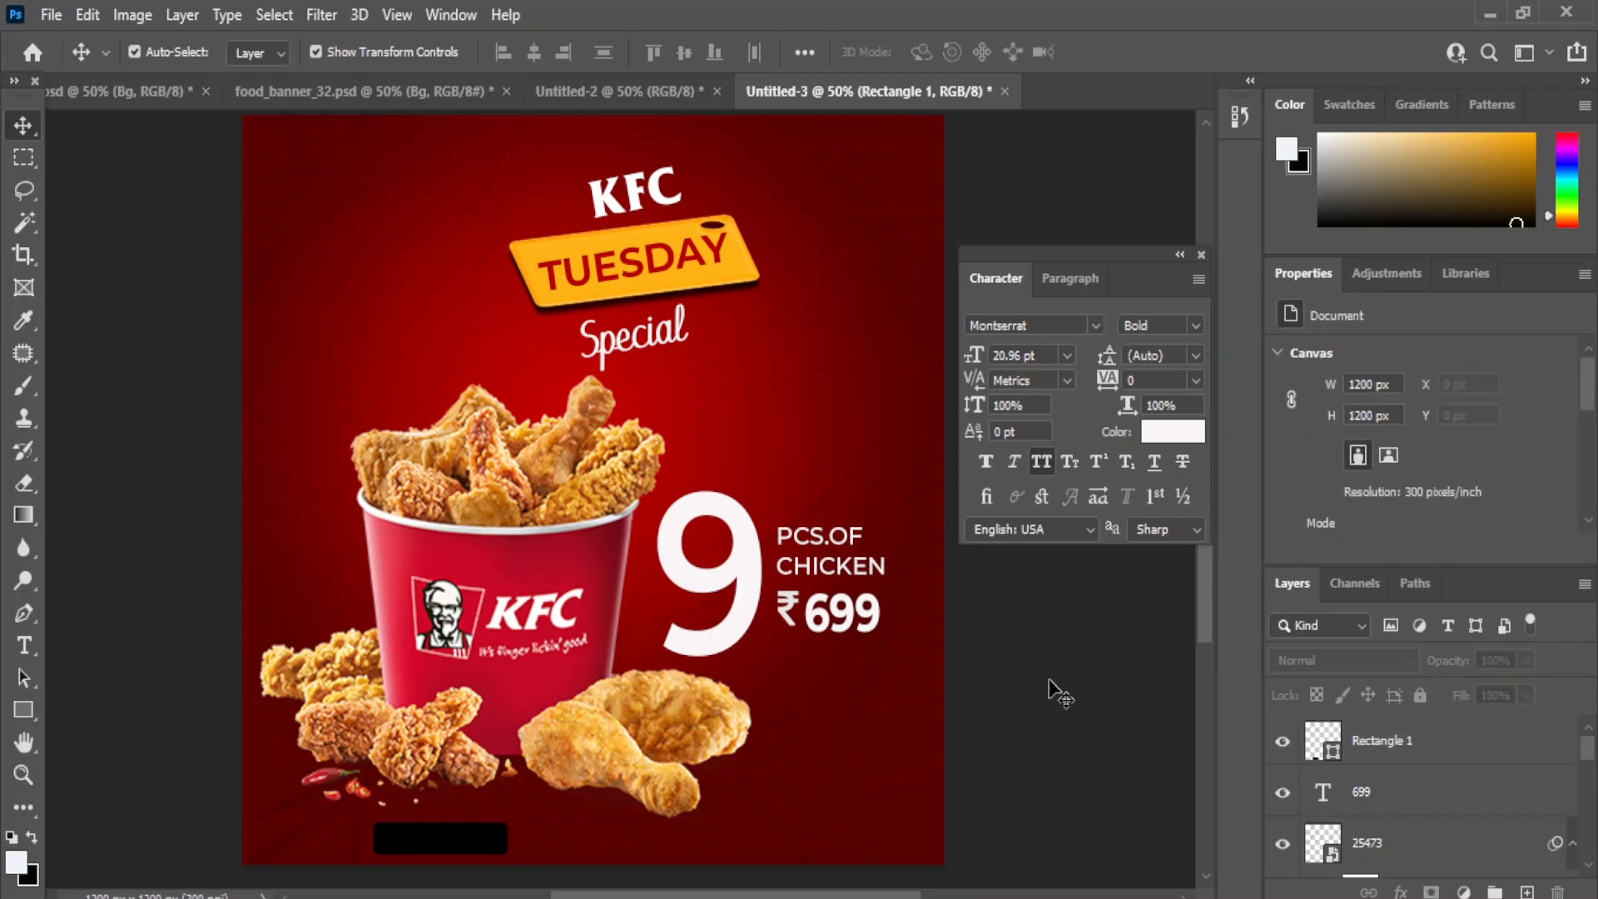
Move the rounded rectangle slightly up and center it horizontally on the banner background.
left_click_drag(470, 848, 527, 830)
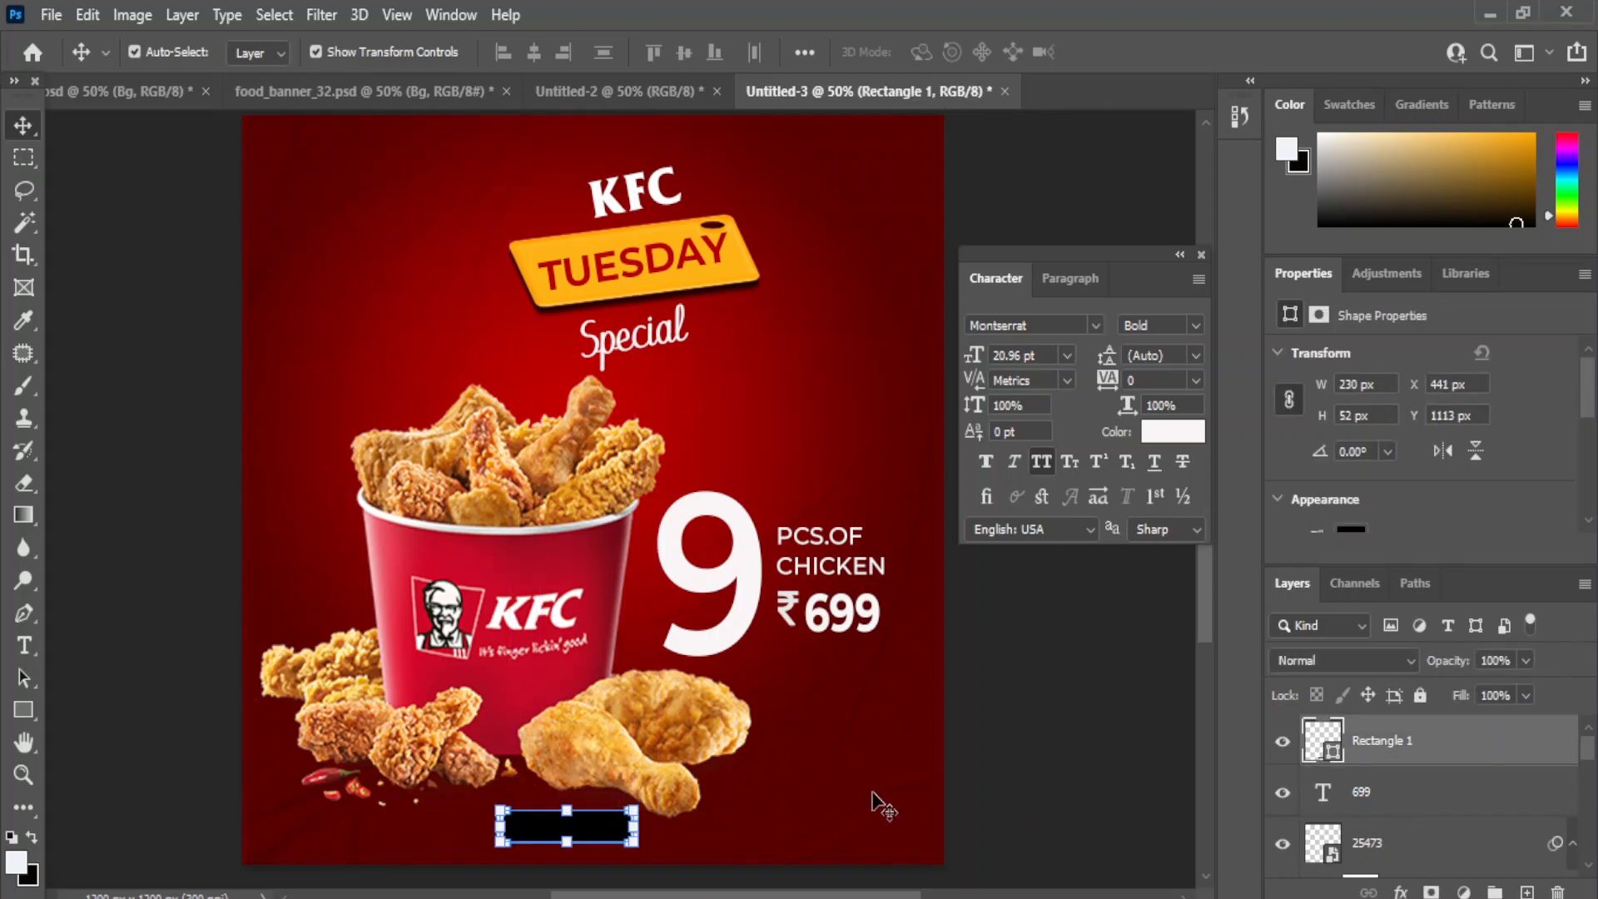
left_click(913, 783, "shift")
left_click(534, 52)
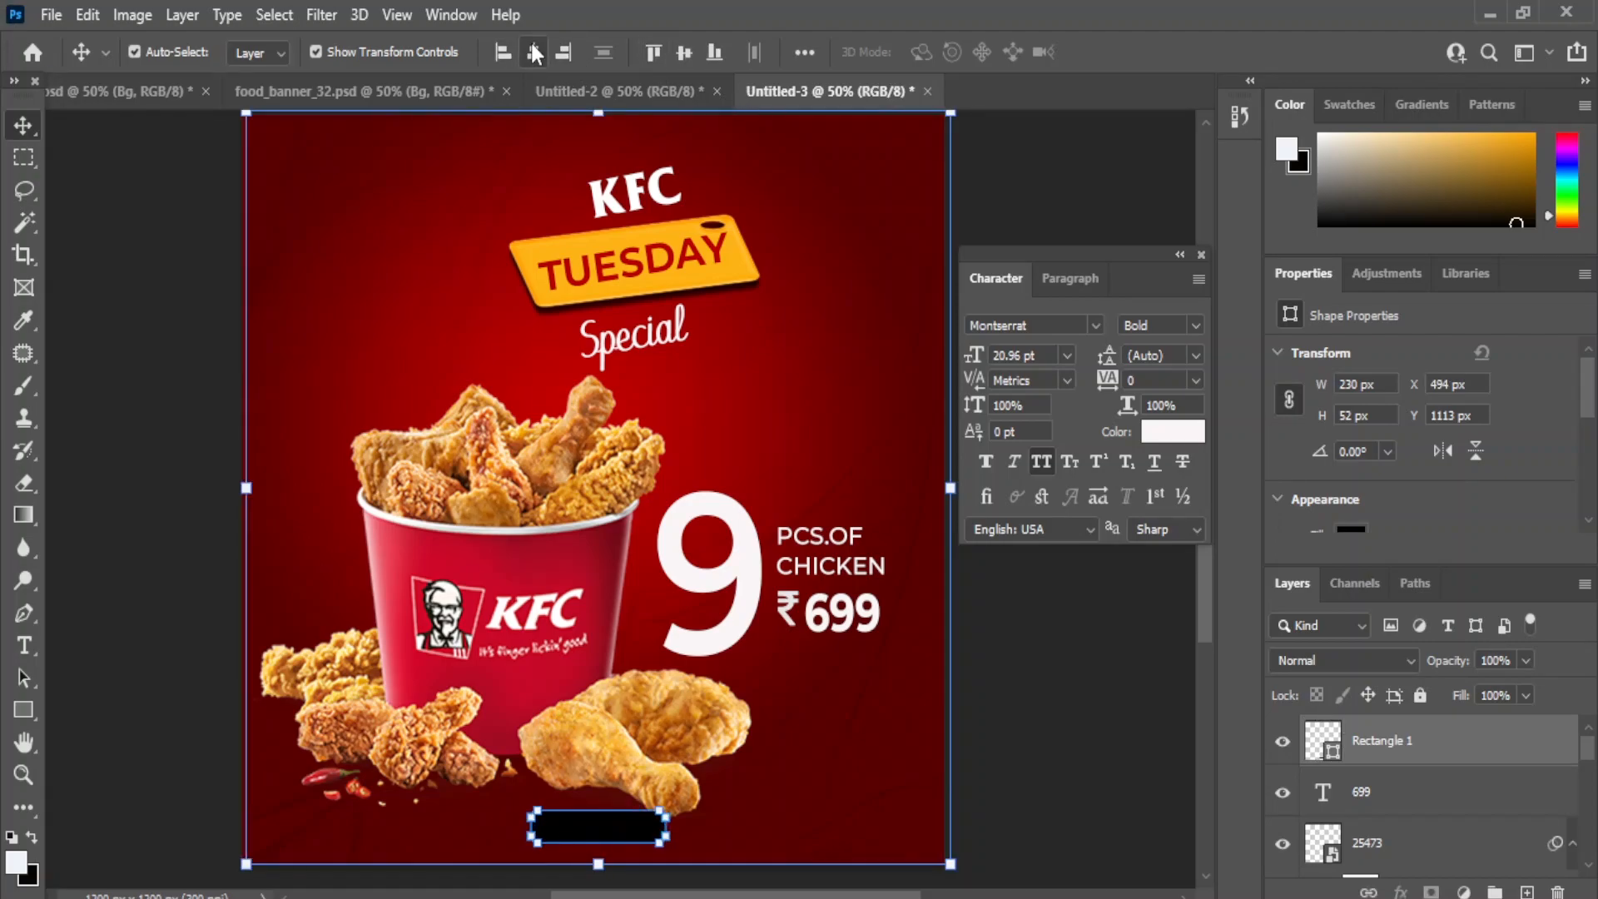
left_click(859, 679)
Move the KFC bucket image up 20 px to clear space above the rounded rectangle.
left_click(491, 539)
left_click(240, 845)
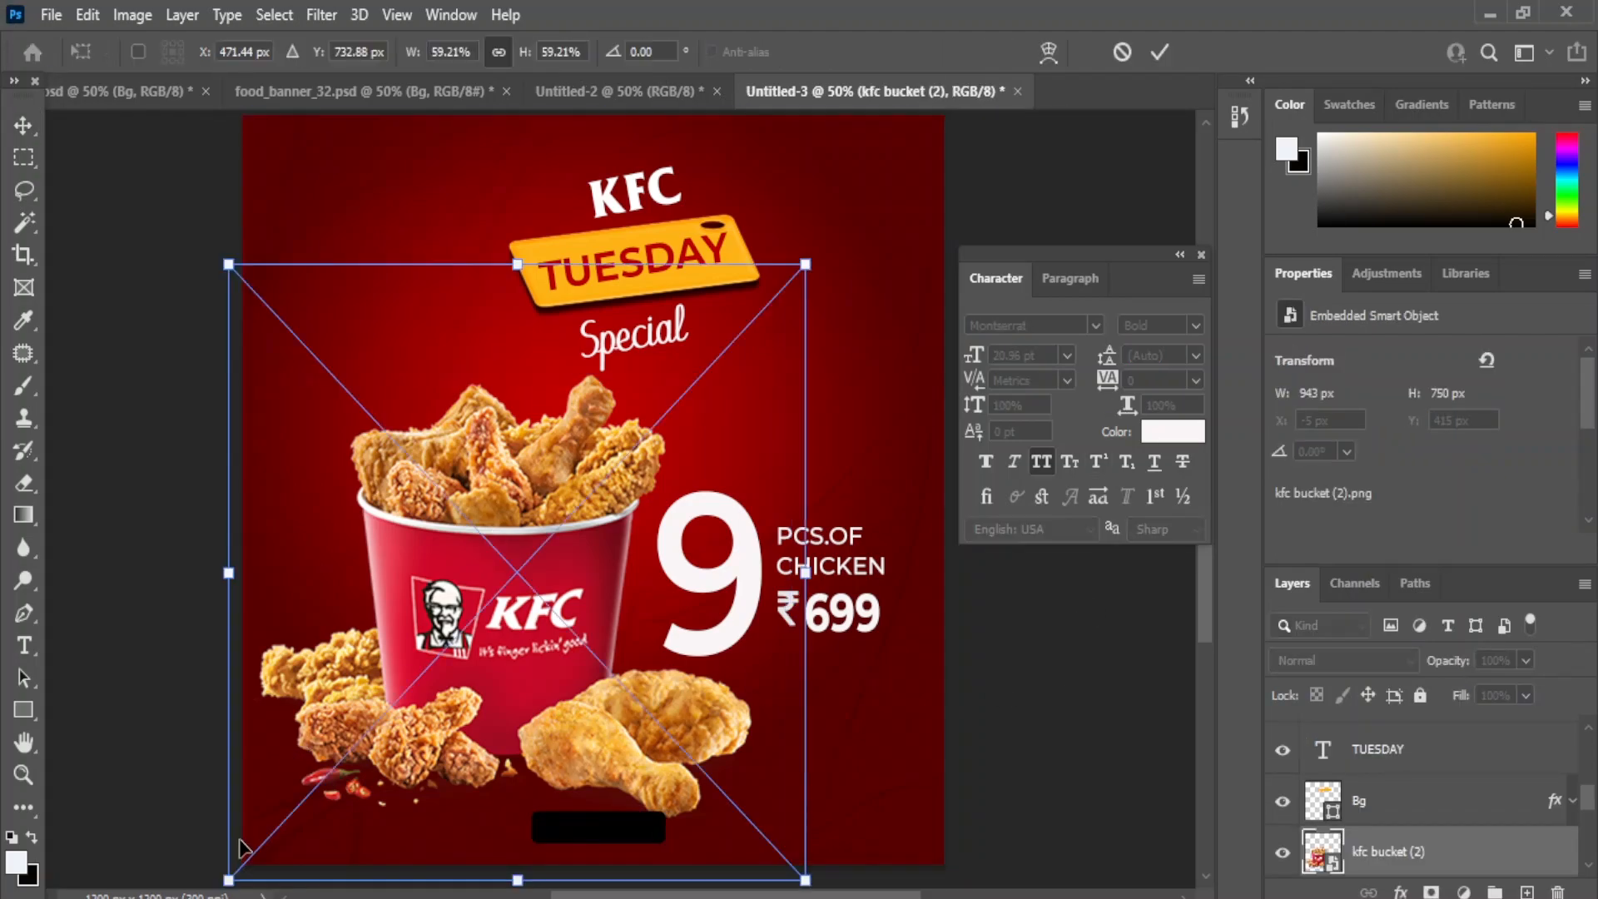
left_click(994, 799)
left_click_drag(523, 535, 524, 535)
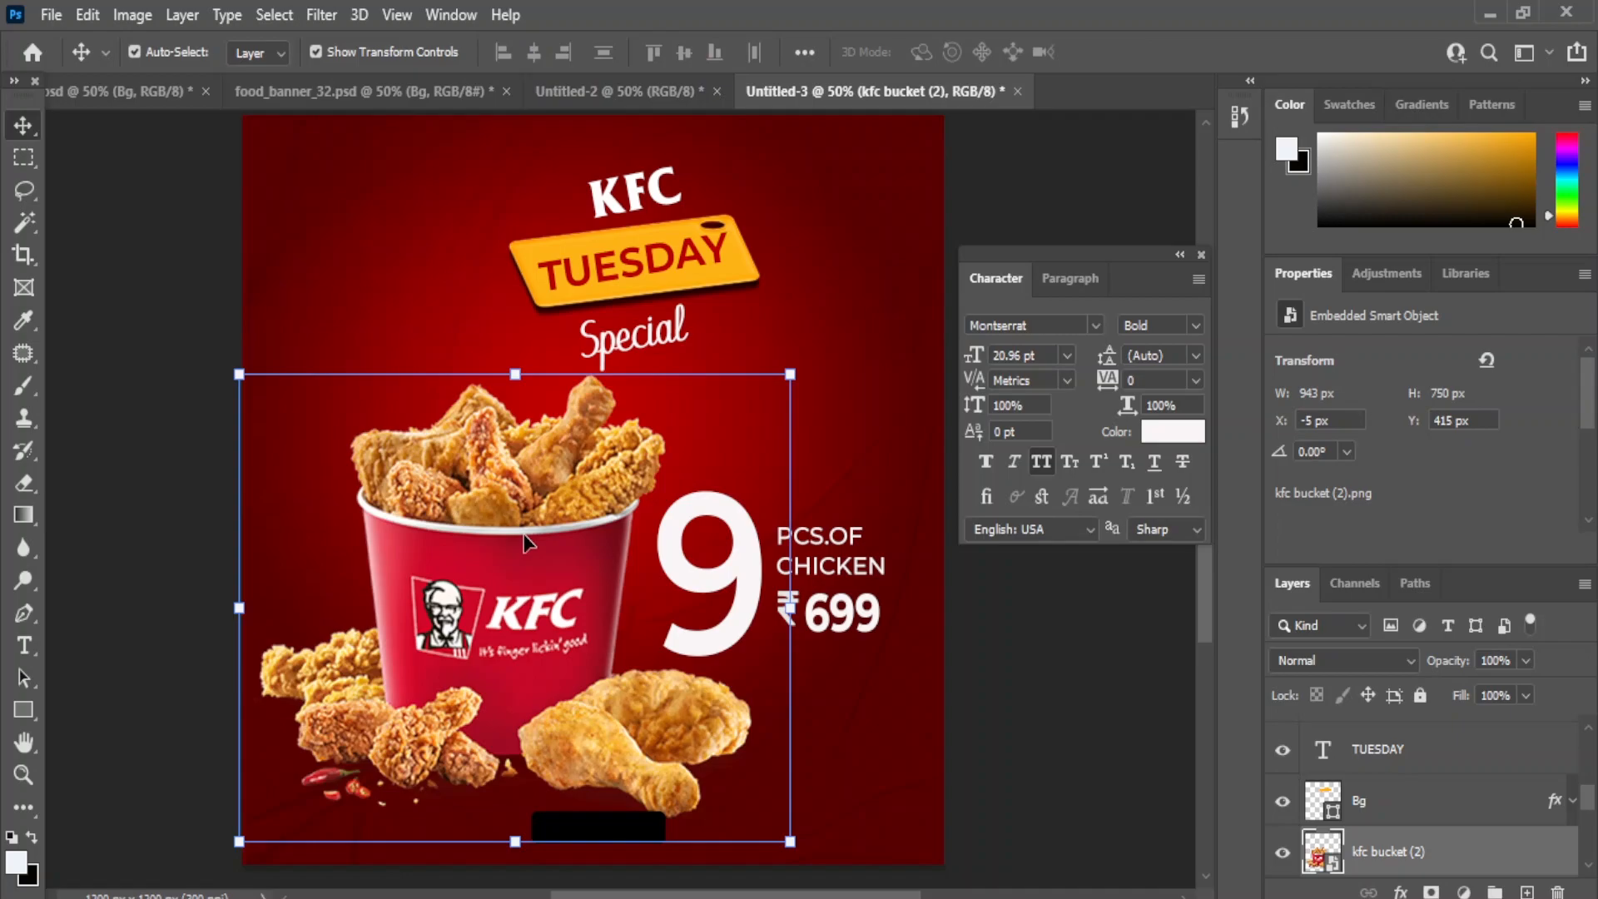
key("shift+Up")
key("shift+Up")
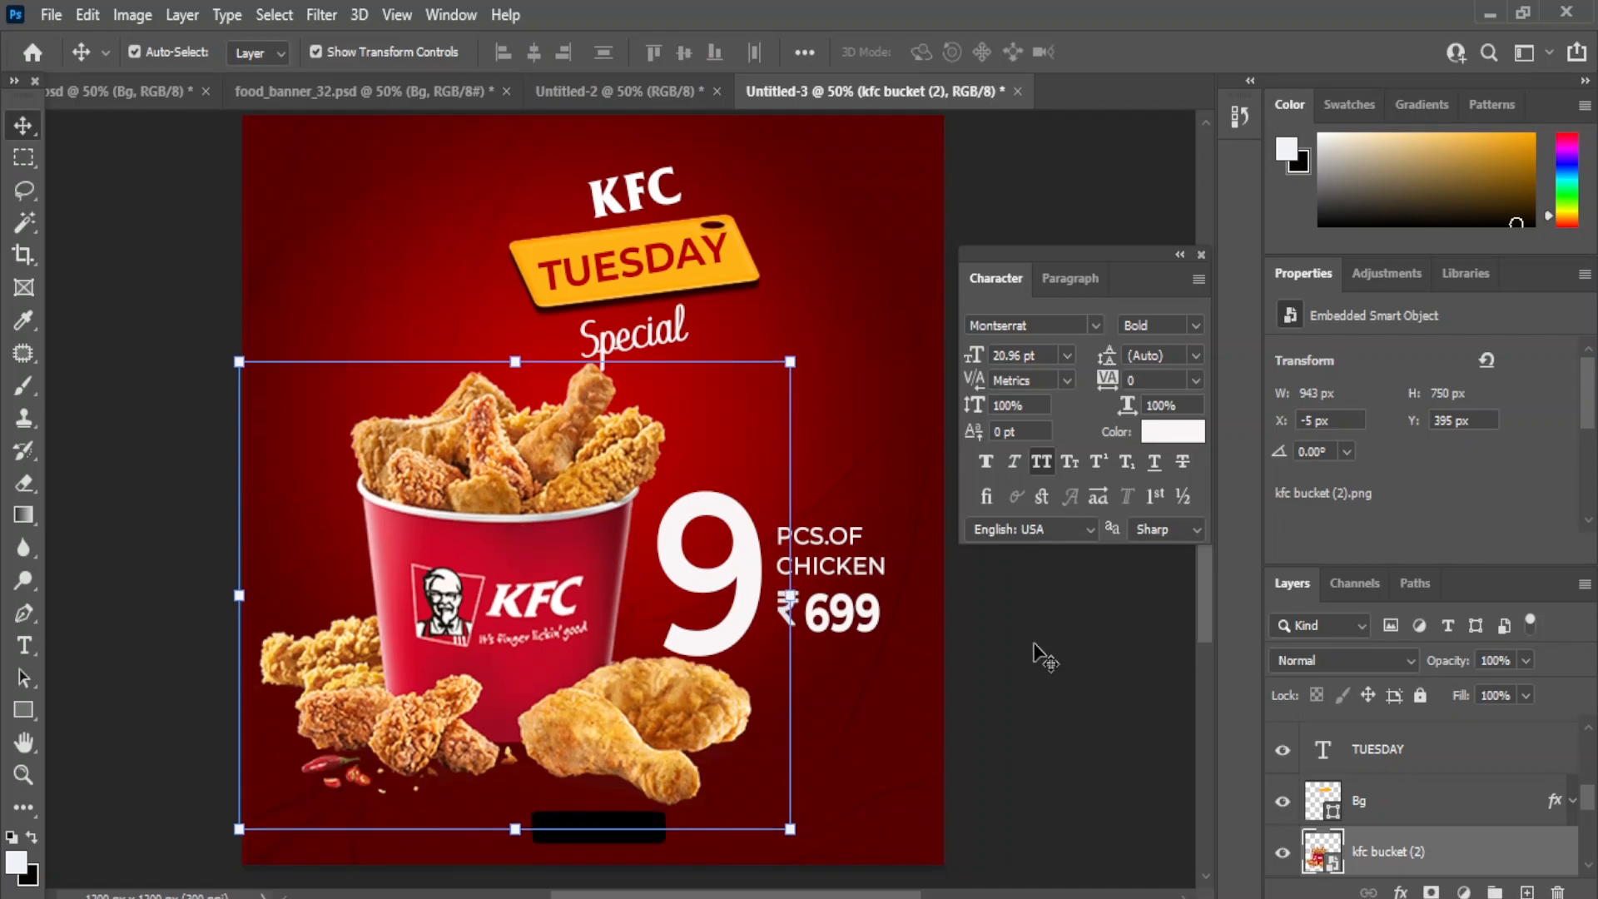
key("alt+bracketleft")
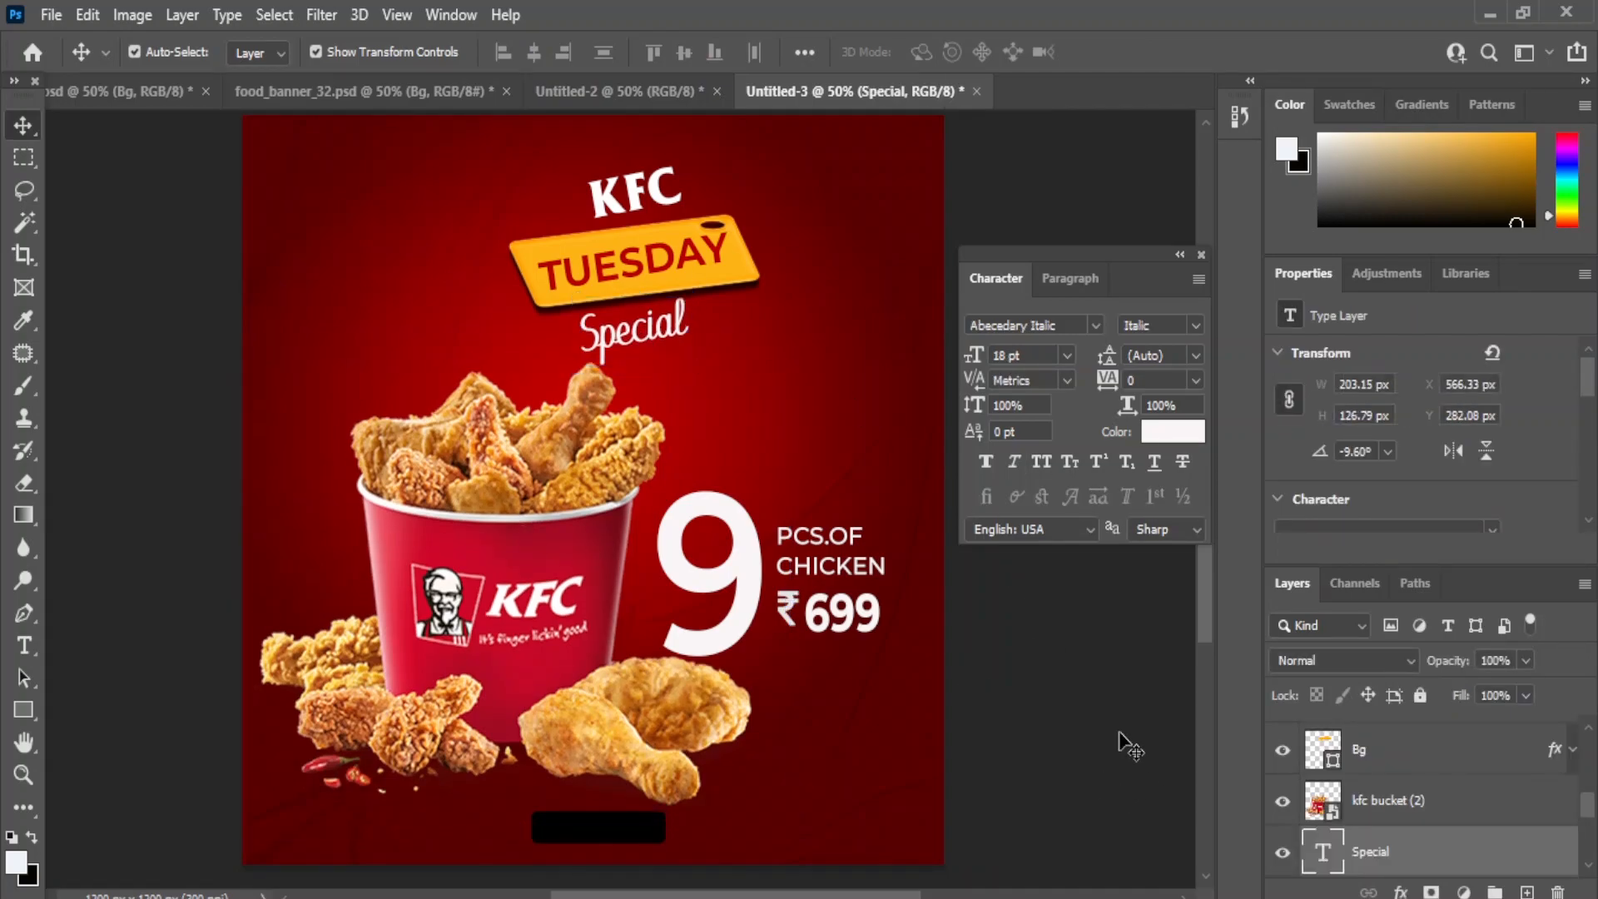
left_click(1120, 733)
Fill the rounded rectangle with the yellow-orange sampled from the TUESDAY tag.
left_click(601, 826)
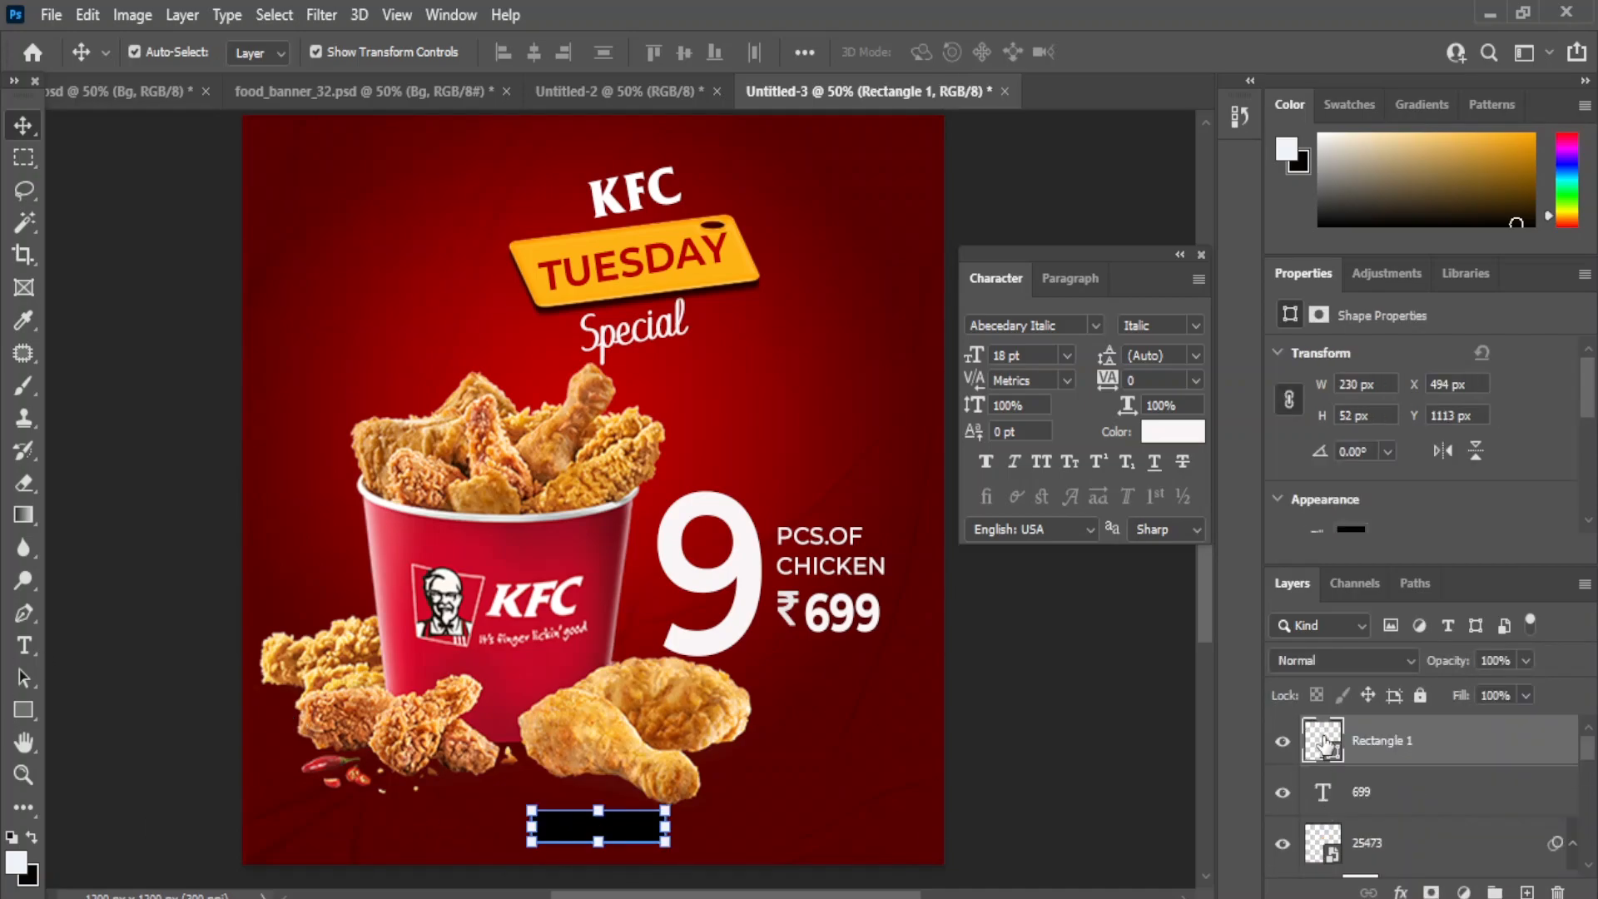
double_click(1323, 743)
left_click(741, 247)
left_click(1422, 411)
left_click(1042, 696)
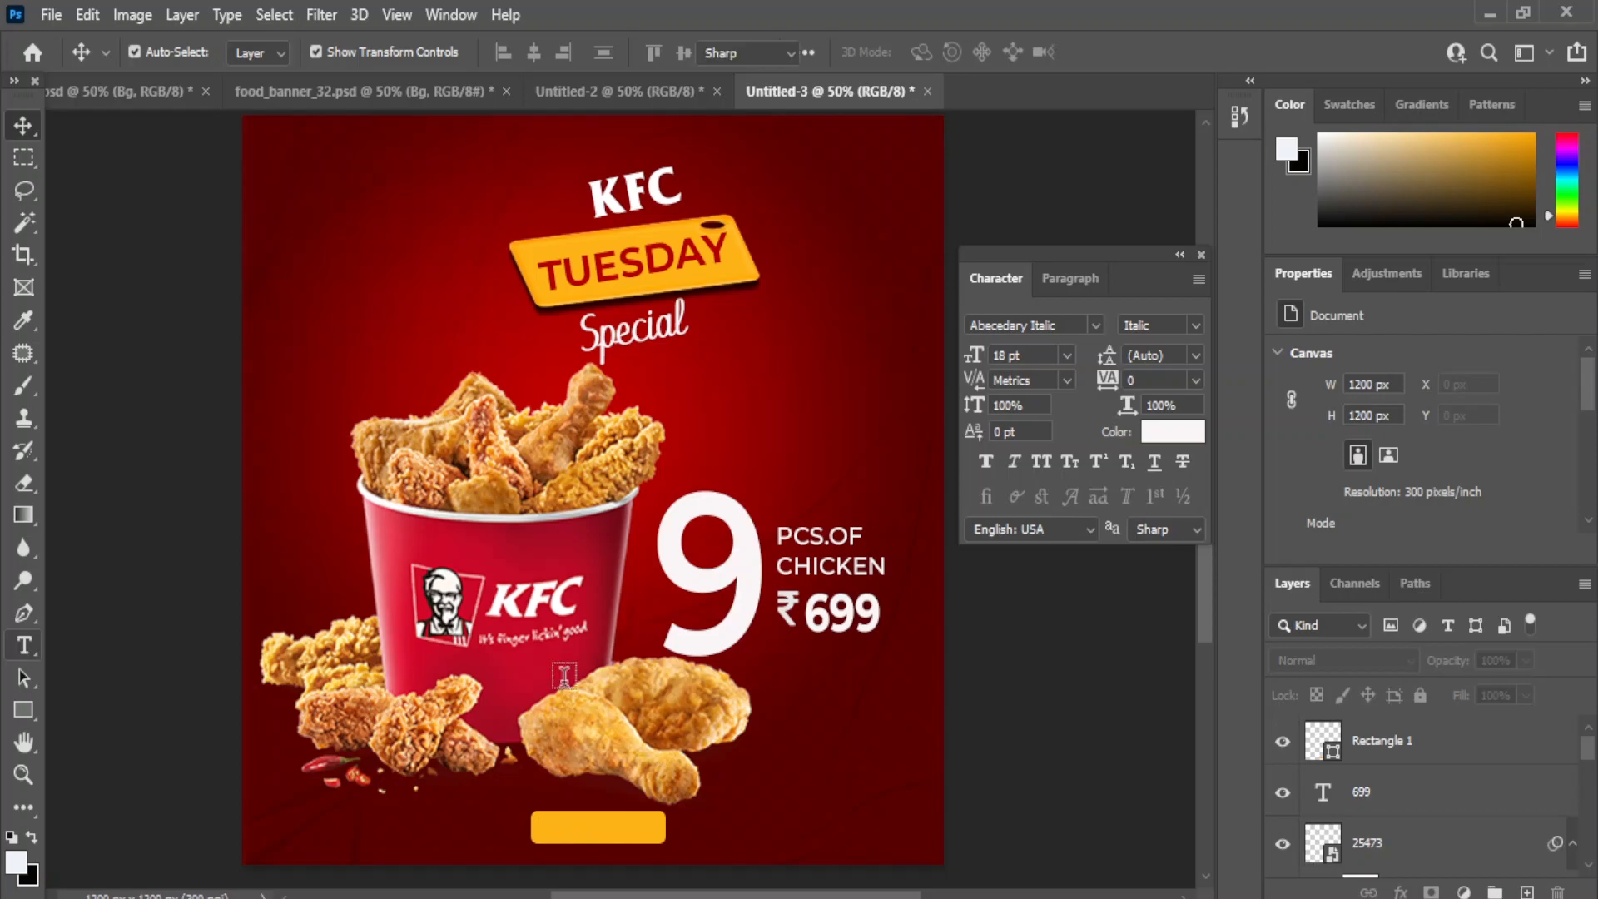
Add an "Order Now" text layer to the right of the yellow rectangle.
left_click(760, 801)
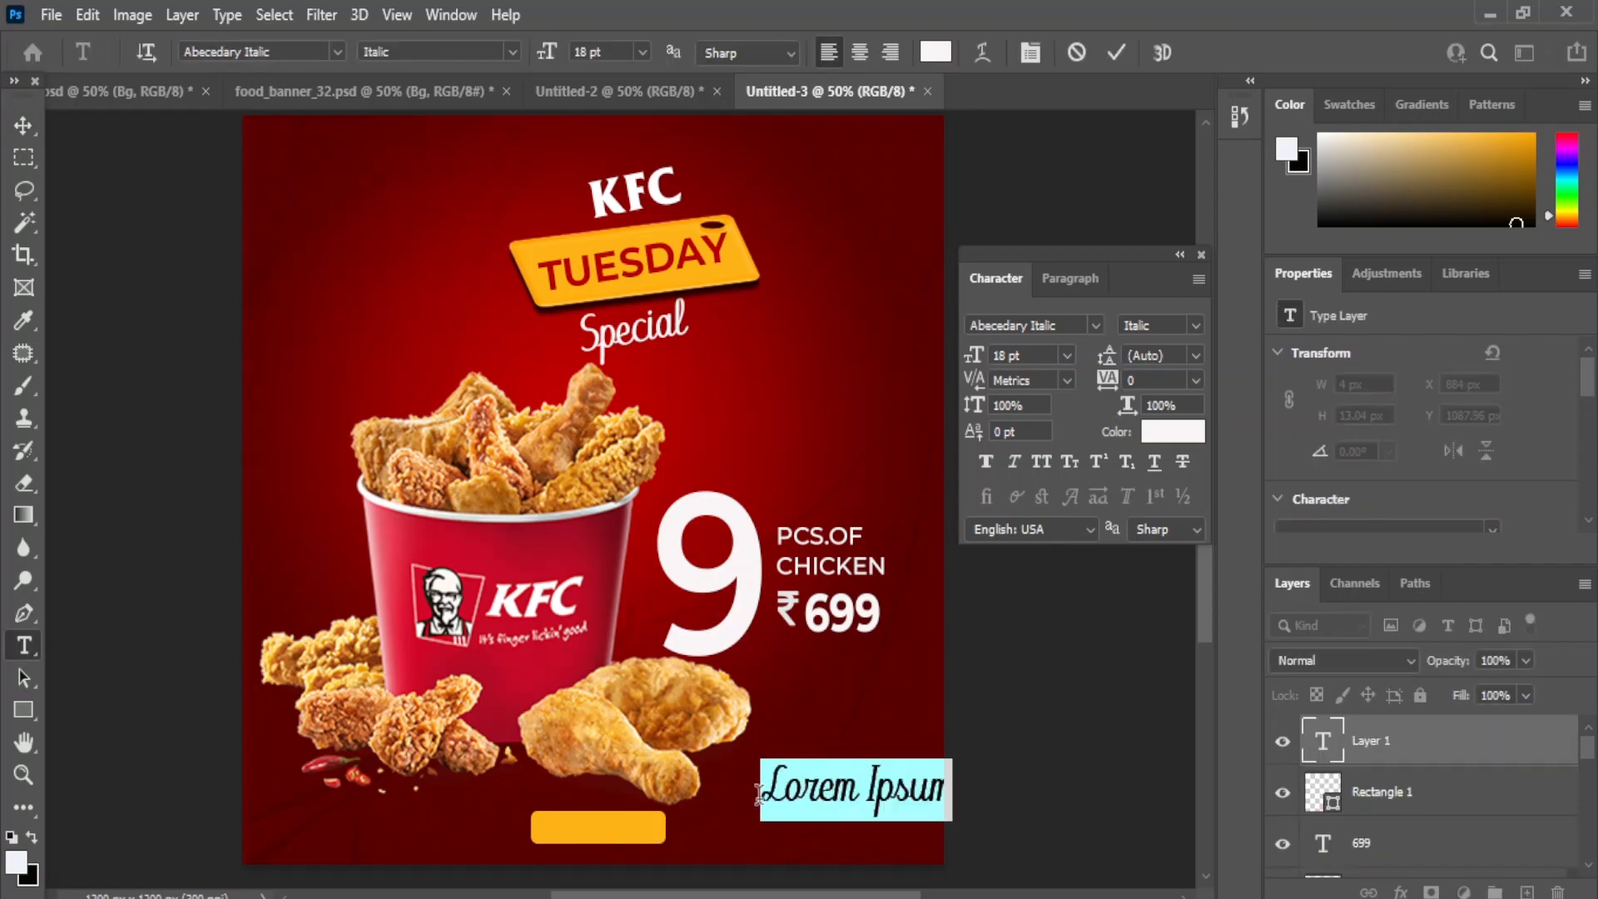
type("a")
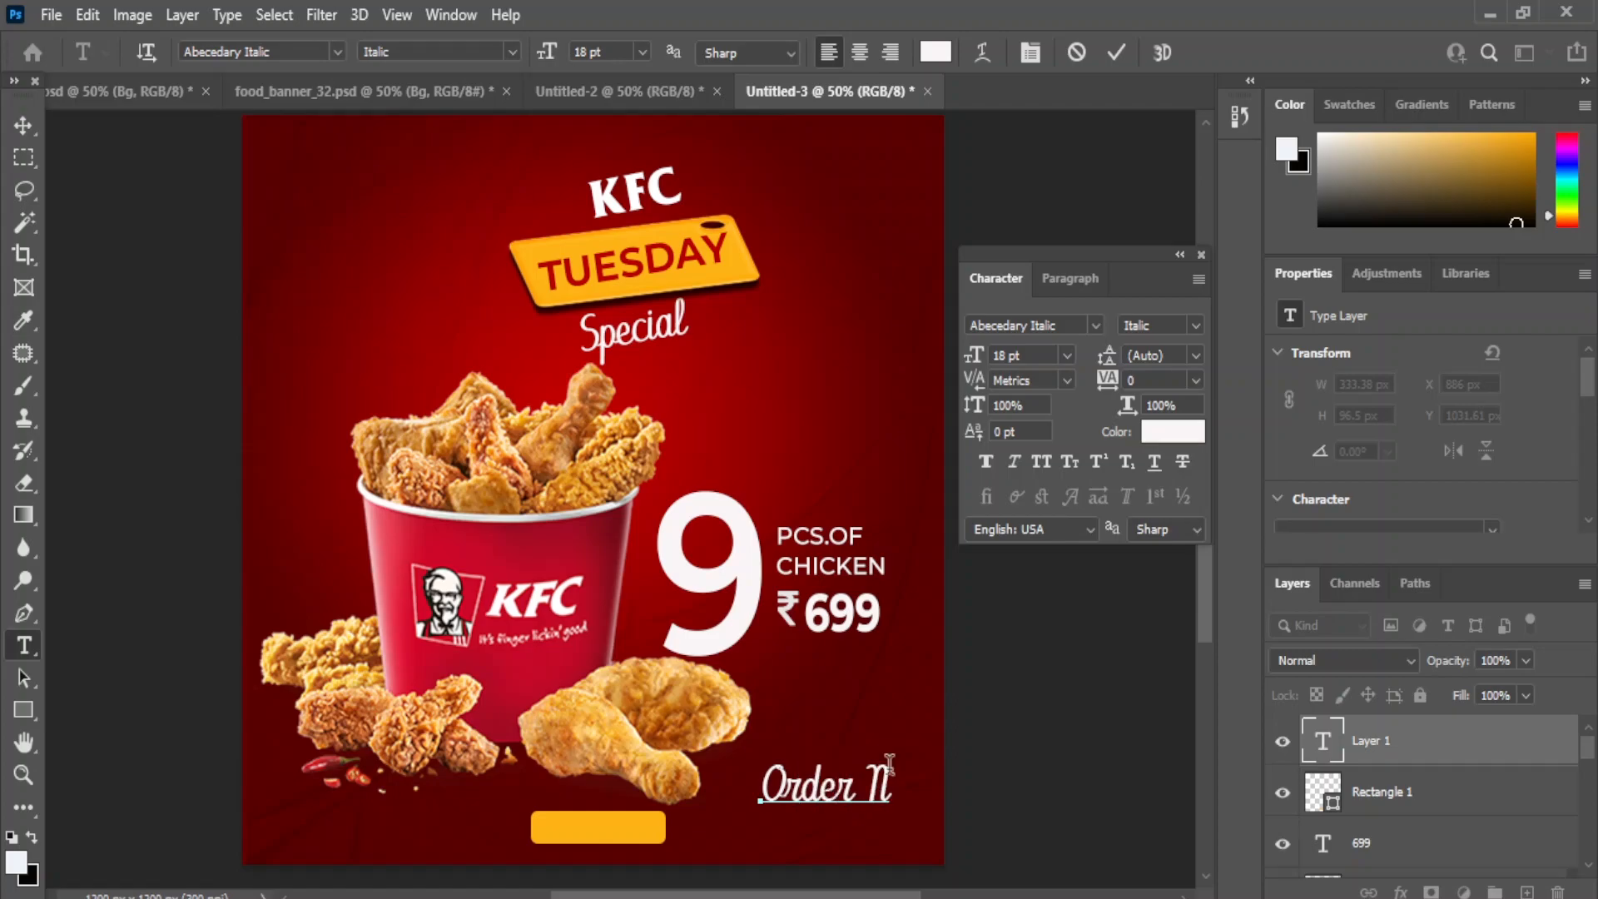
key("ctrl+Return")
key("v")
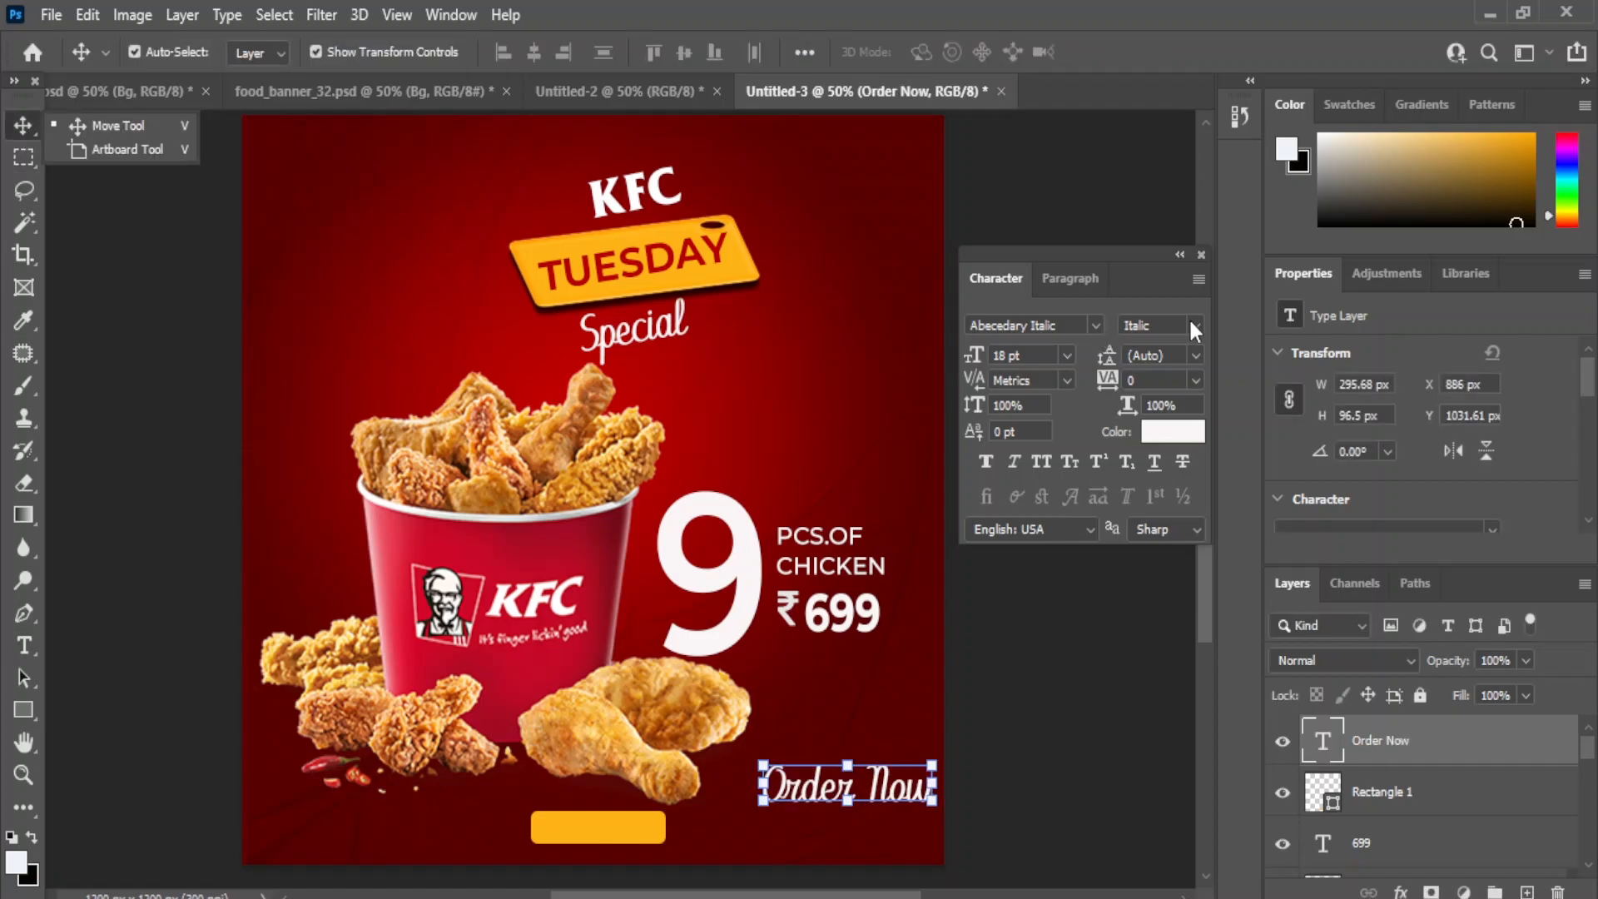
Change the Order Now text's font to Montserrat Medium.
left_click(1196, 325)
left_click(1095, 325)
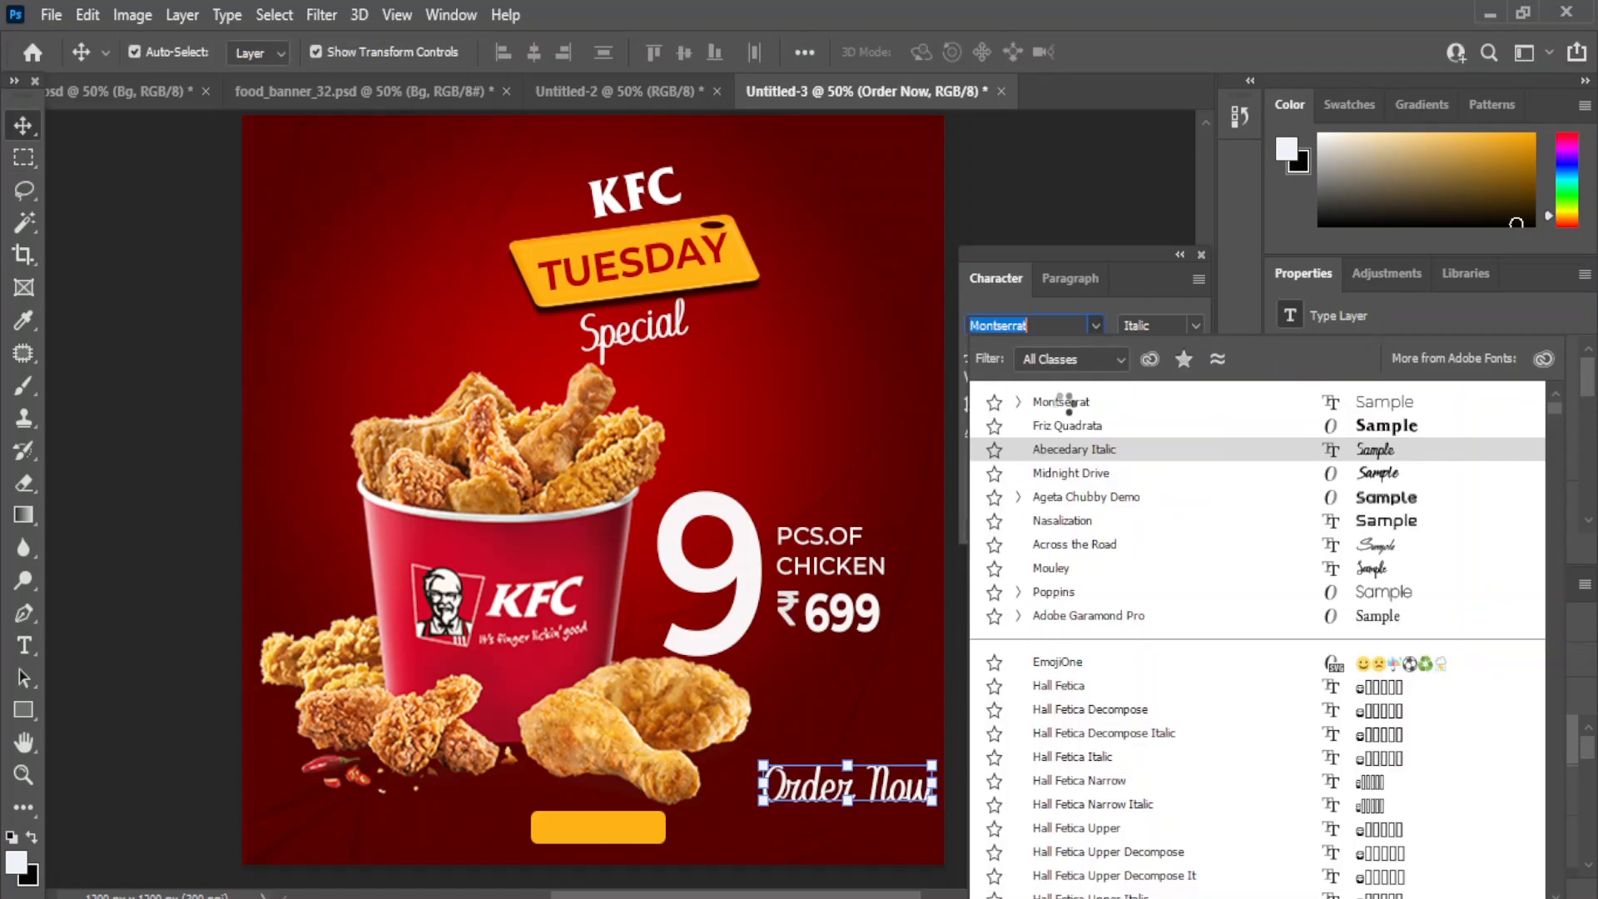
left_click(1062, 398)
left_click(1196, 325)
left_click(1257, 508)
Place the Order Now text over the yellow rectangle and reduce its size to 8 pt so it fits inside.
left_click_drag(832, 787, 587, 834)
left_click(1066, 356)
left_click(1037, 486)
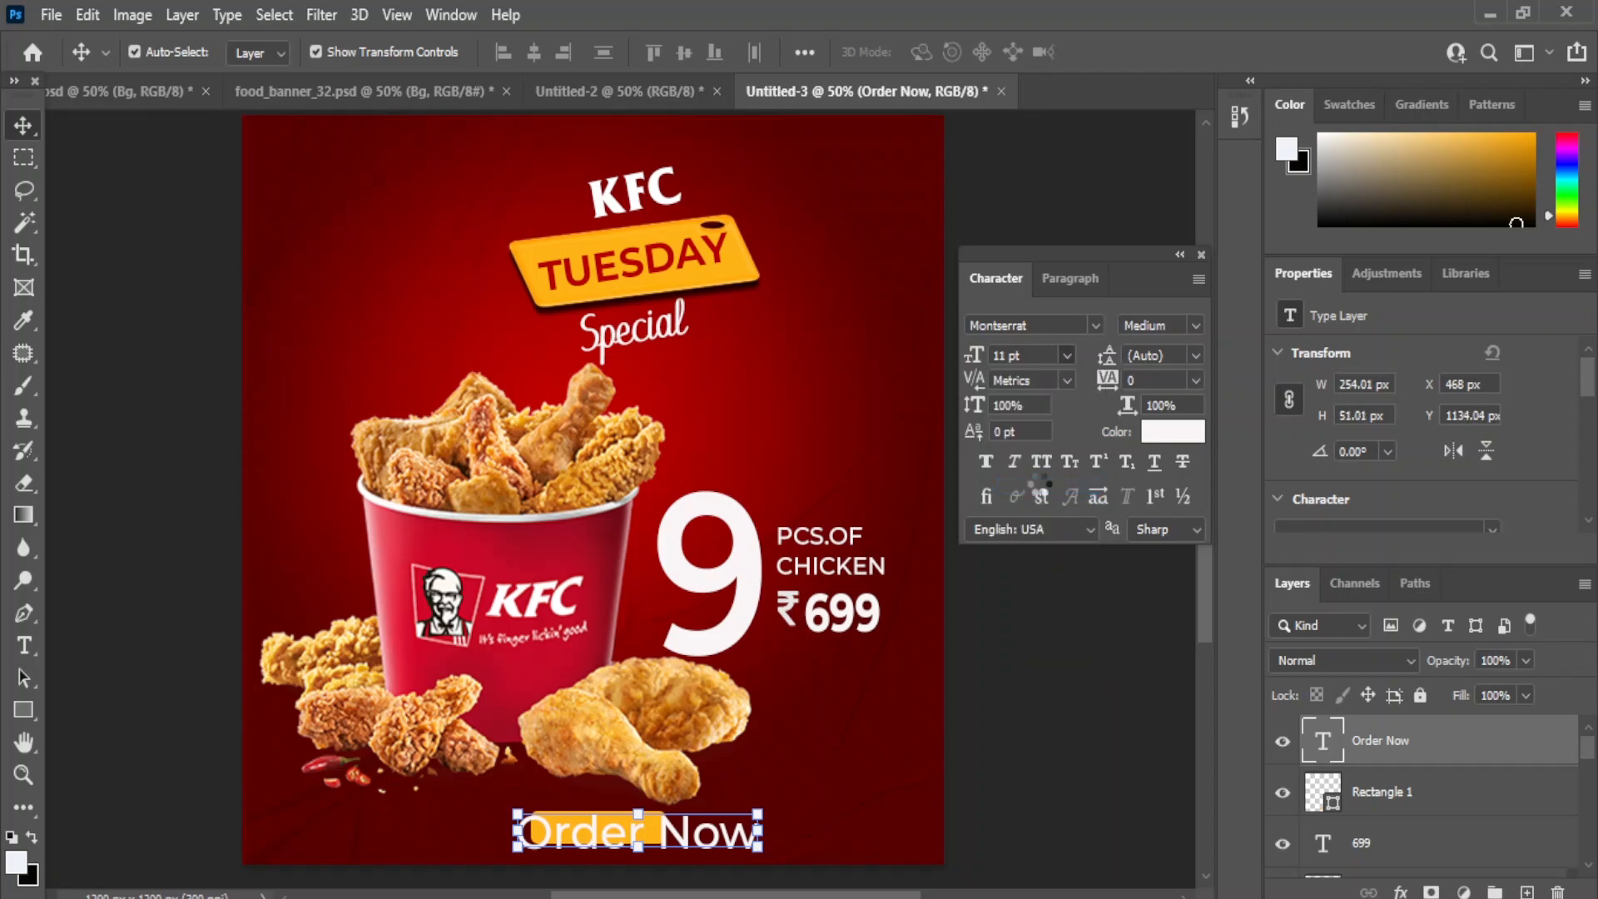
left_click(1066, 355)
left_click(1037, 453)
left_click_drag(587, 837, 604, 833)
left_click(1068, 357)
left_click(1032, 431)
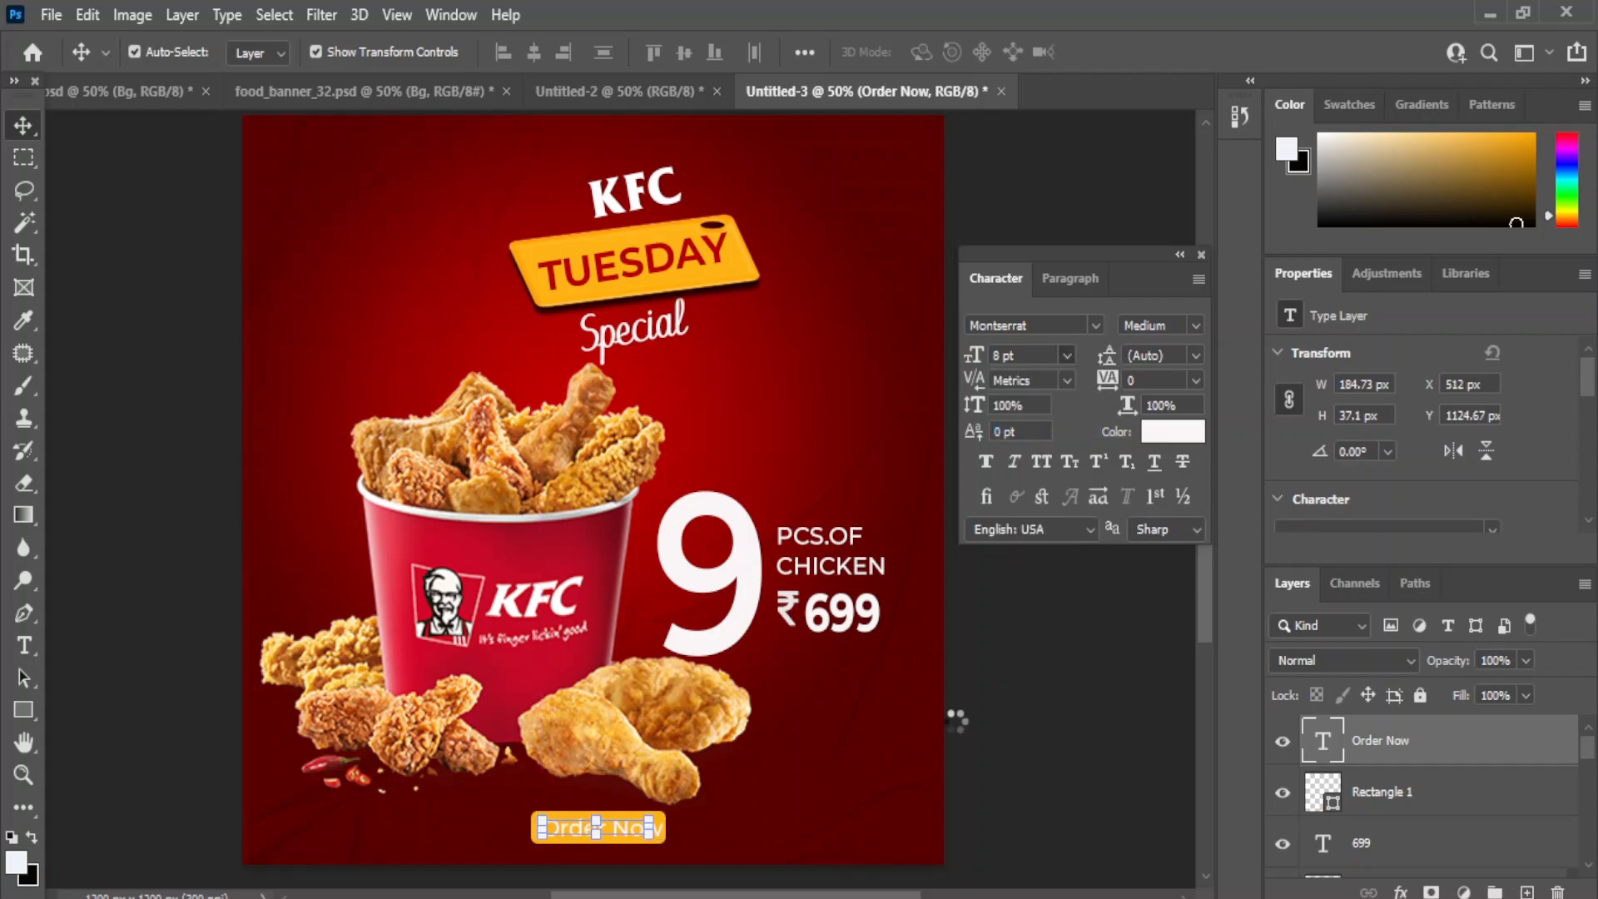
Color the Order Now text dark red ab0100, sampled from the banner background.
left_click(1162, 432)
left_click(674, 283)
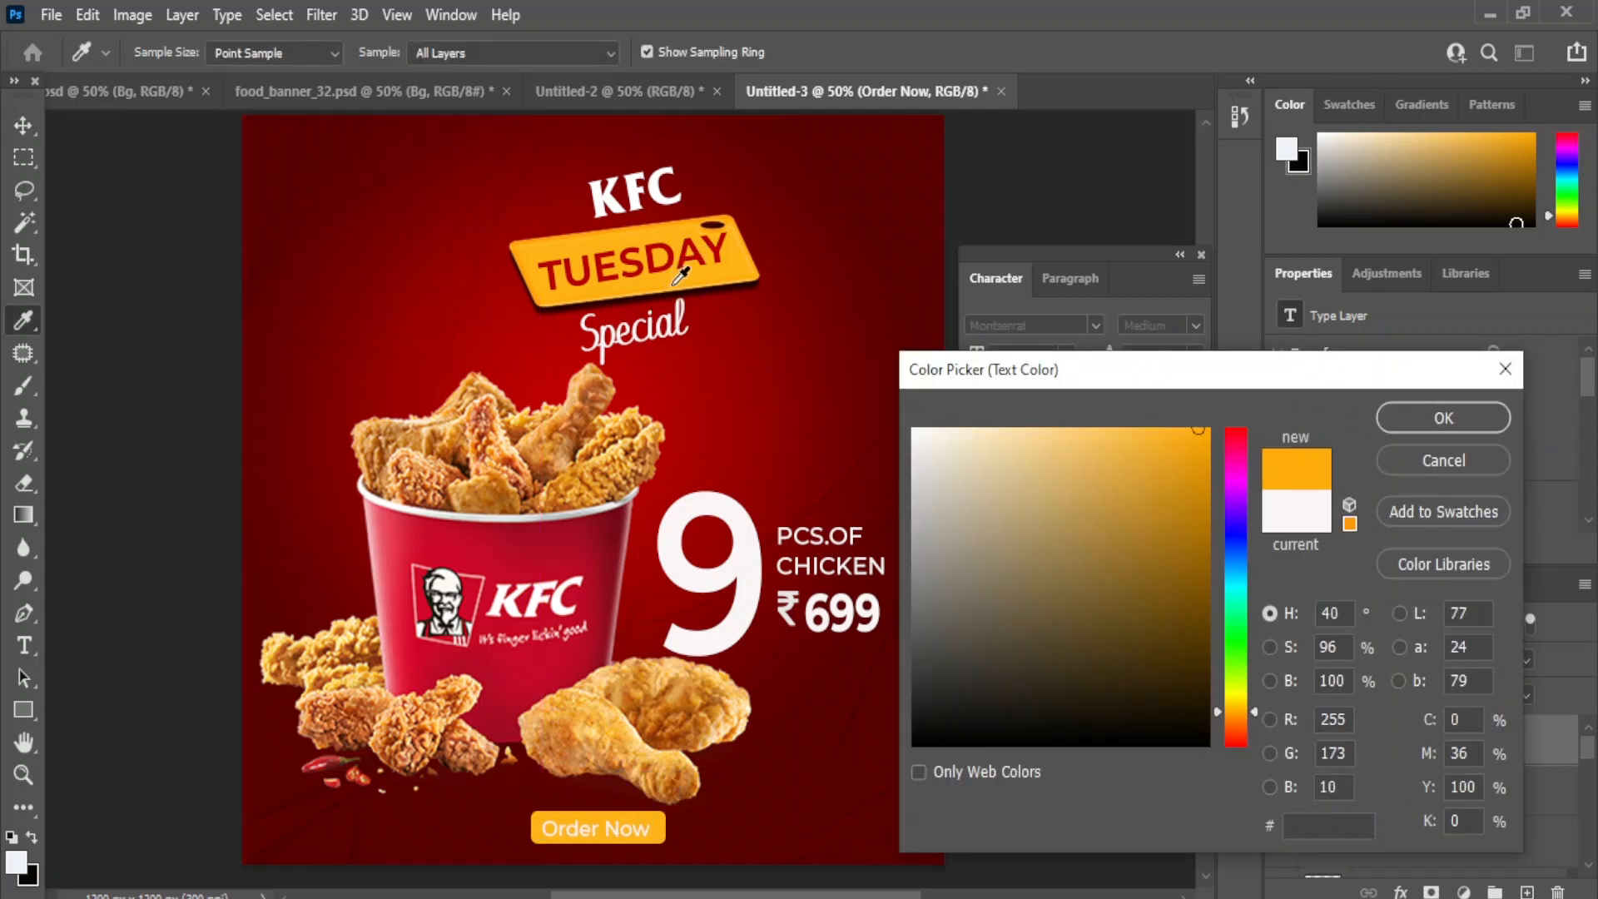
left_click(688, 408)
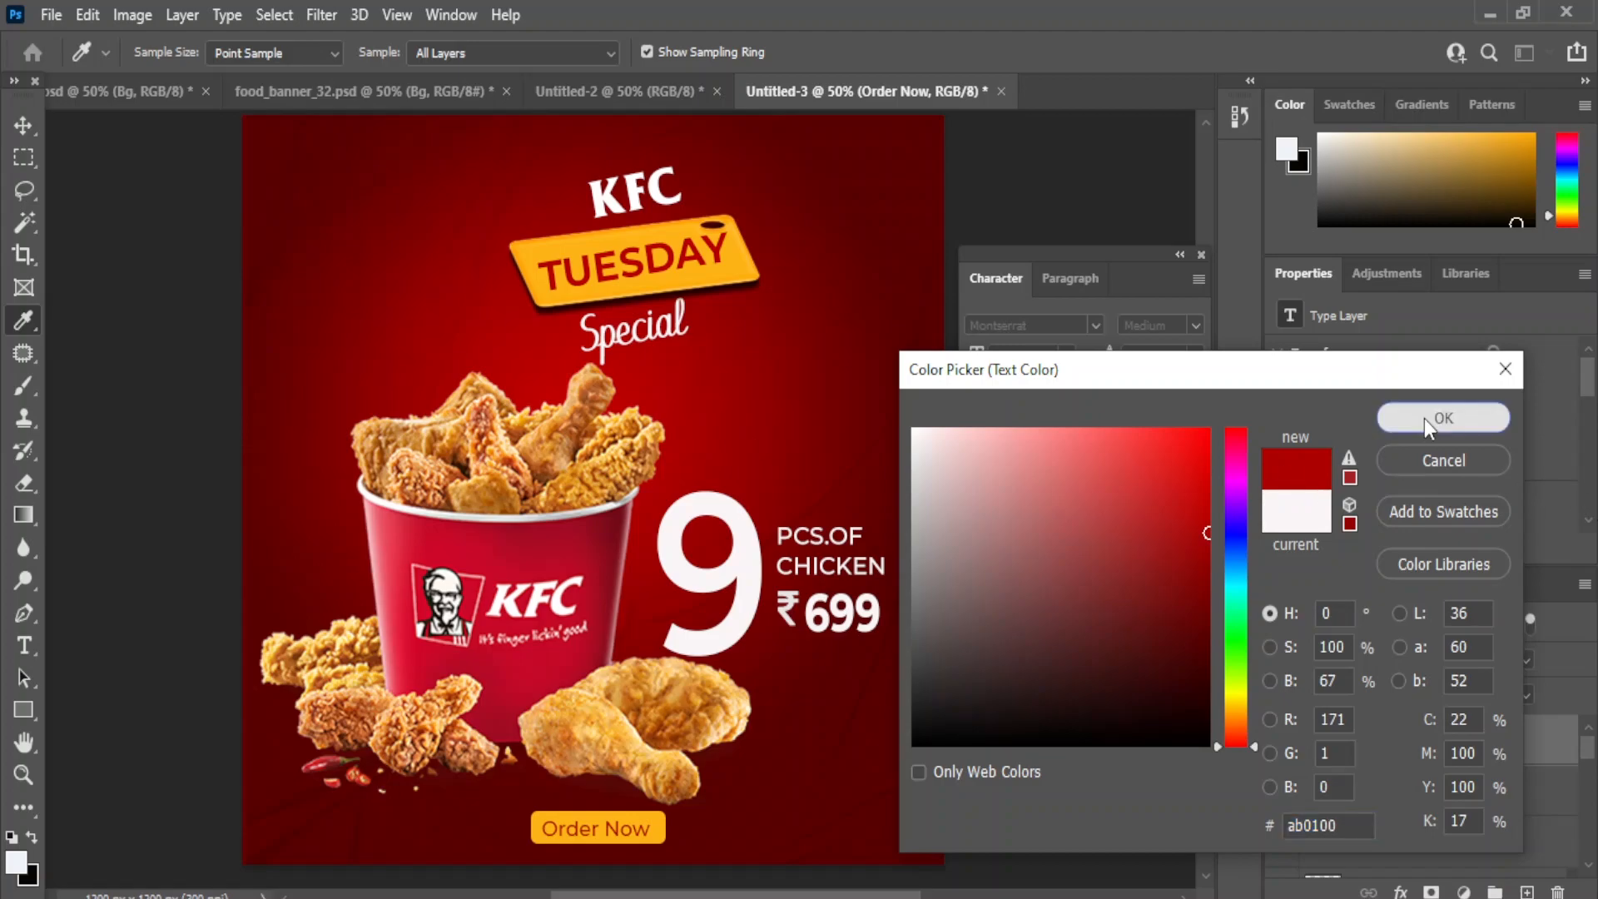
left_click(1425, 418)
left_click(1114, 748)
Align the centers of the Order Now text and the yellow rectangle.
left_click(1391, 754)
left_click(1380, 801, "shift")
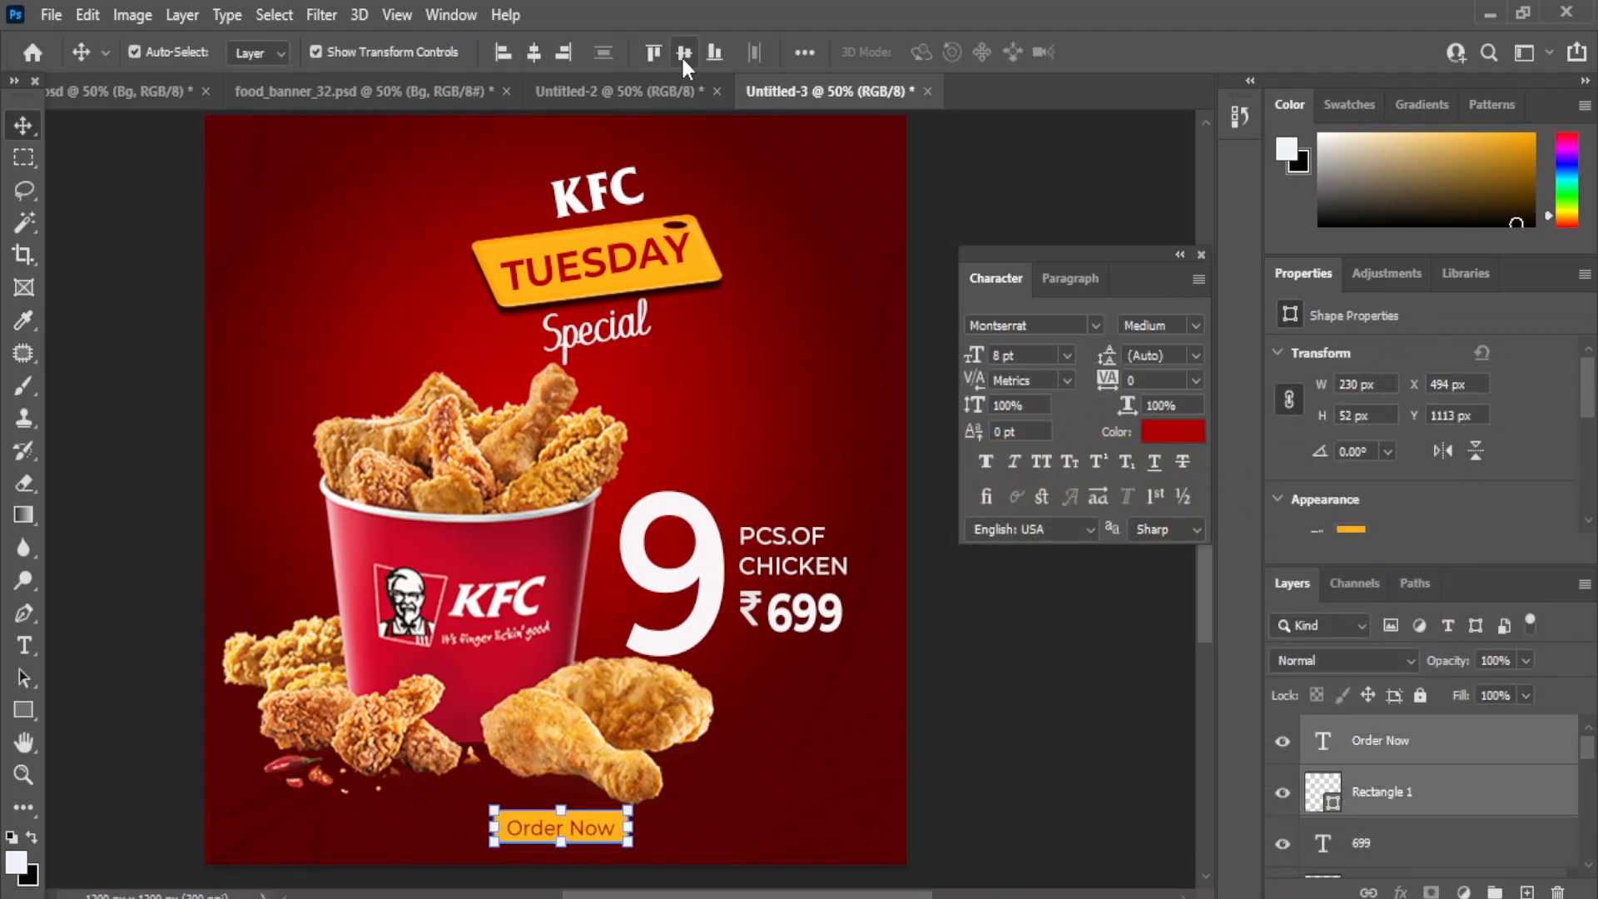
left_click(1017, 749)
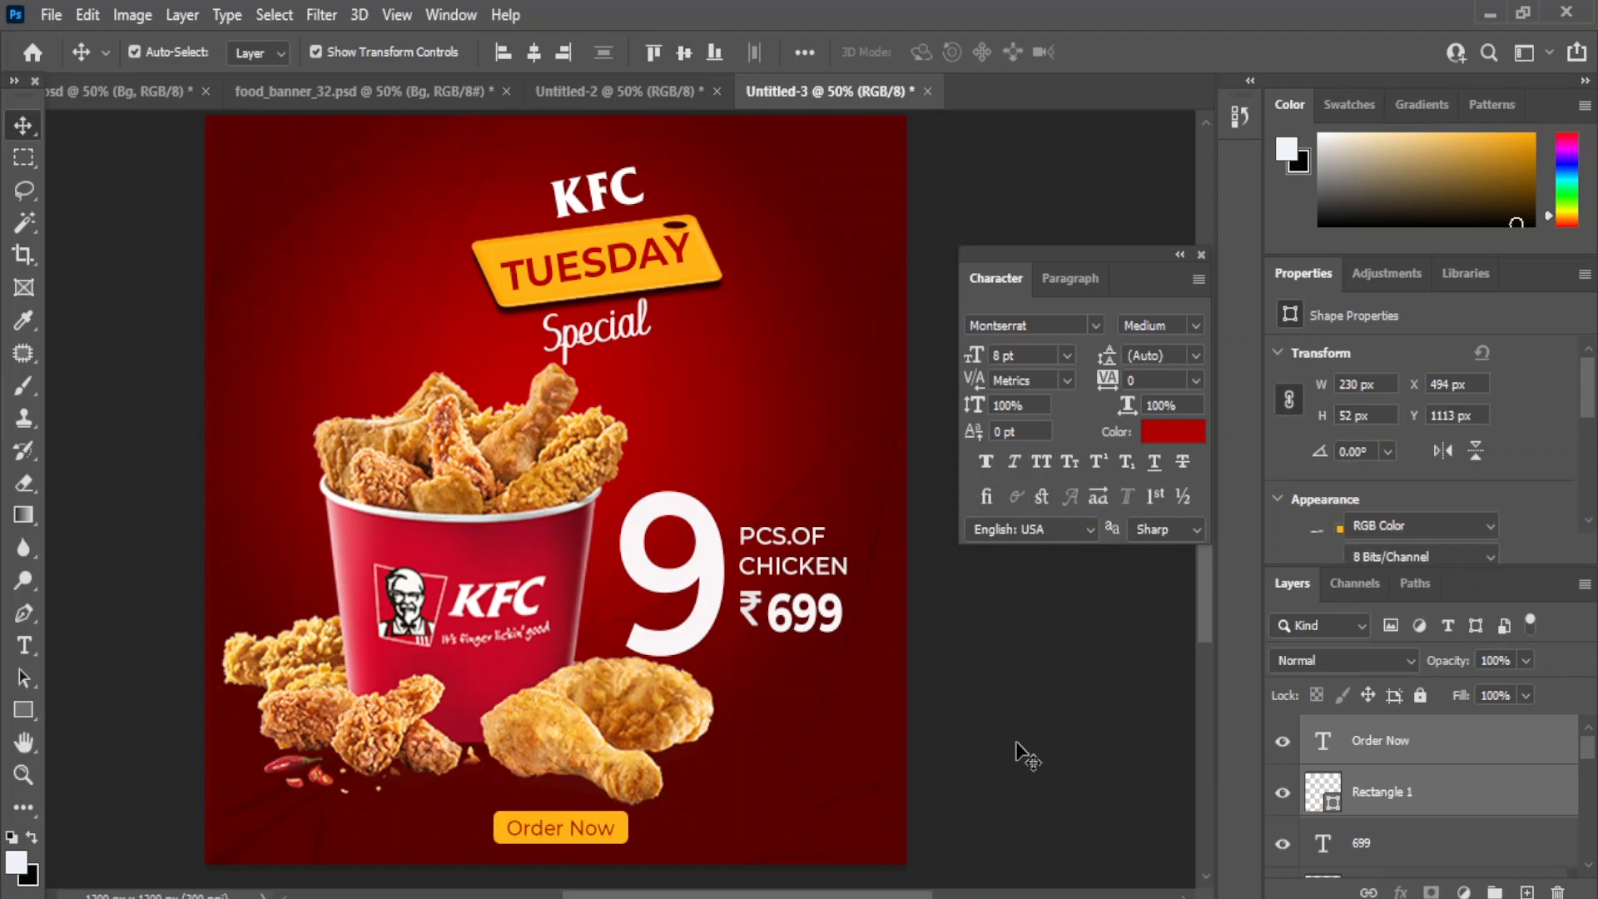
left_click(585, 212)
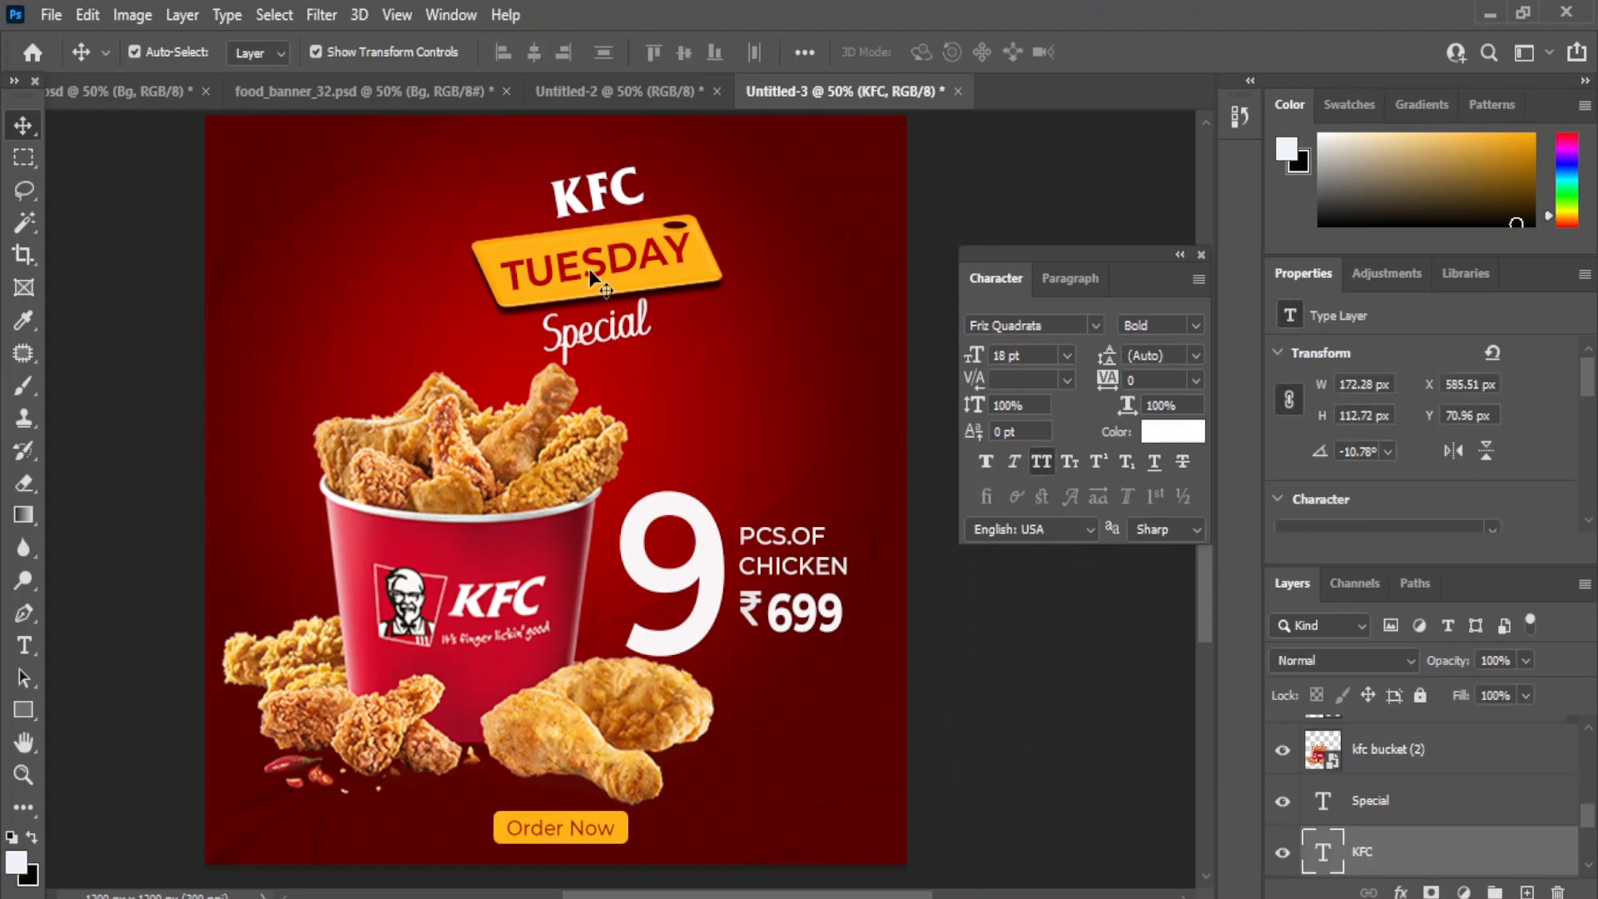
left_click(1362, 801)
left_click(1362, 812)
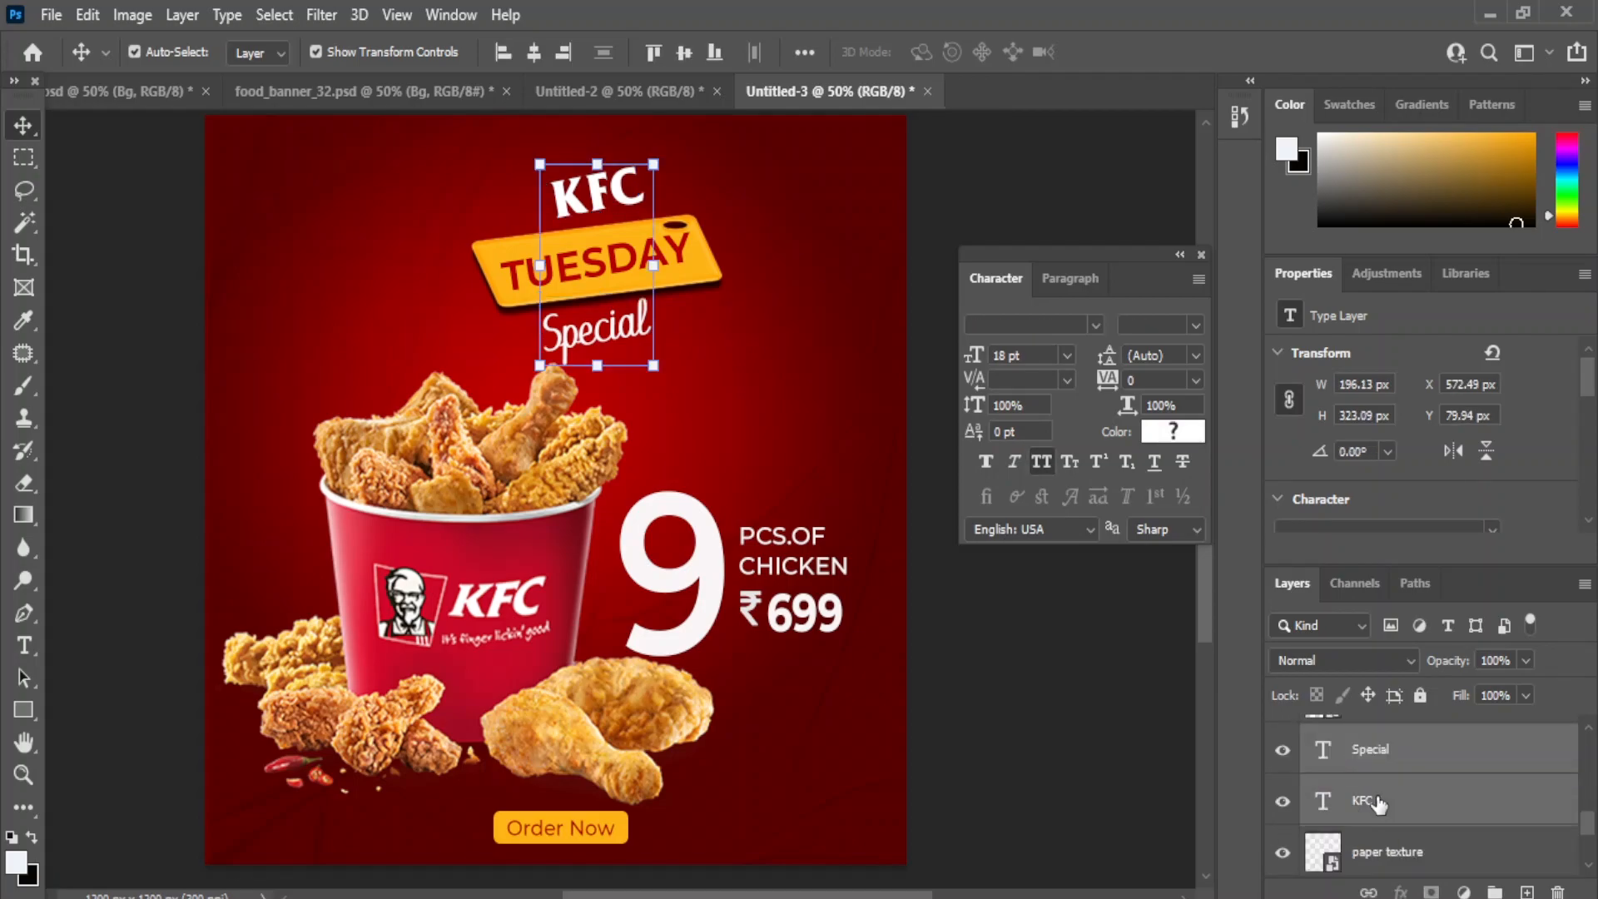
scroll(1341, 832, "down", 3)
left_click(1326, 862)
scroll(1417, 745, "down", 2)
left_click(1127, 750)
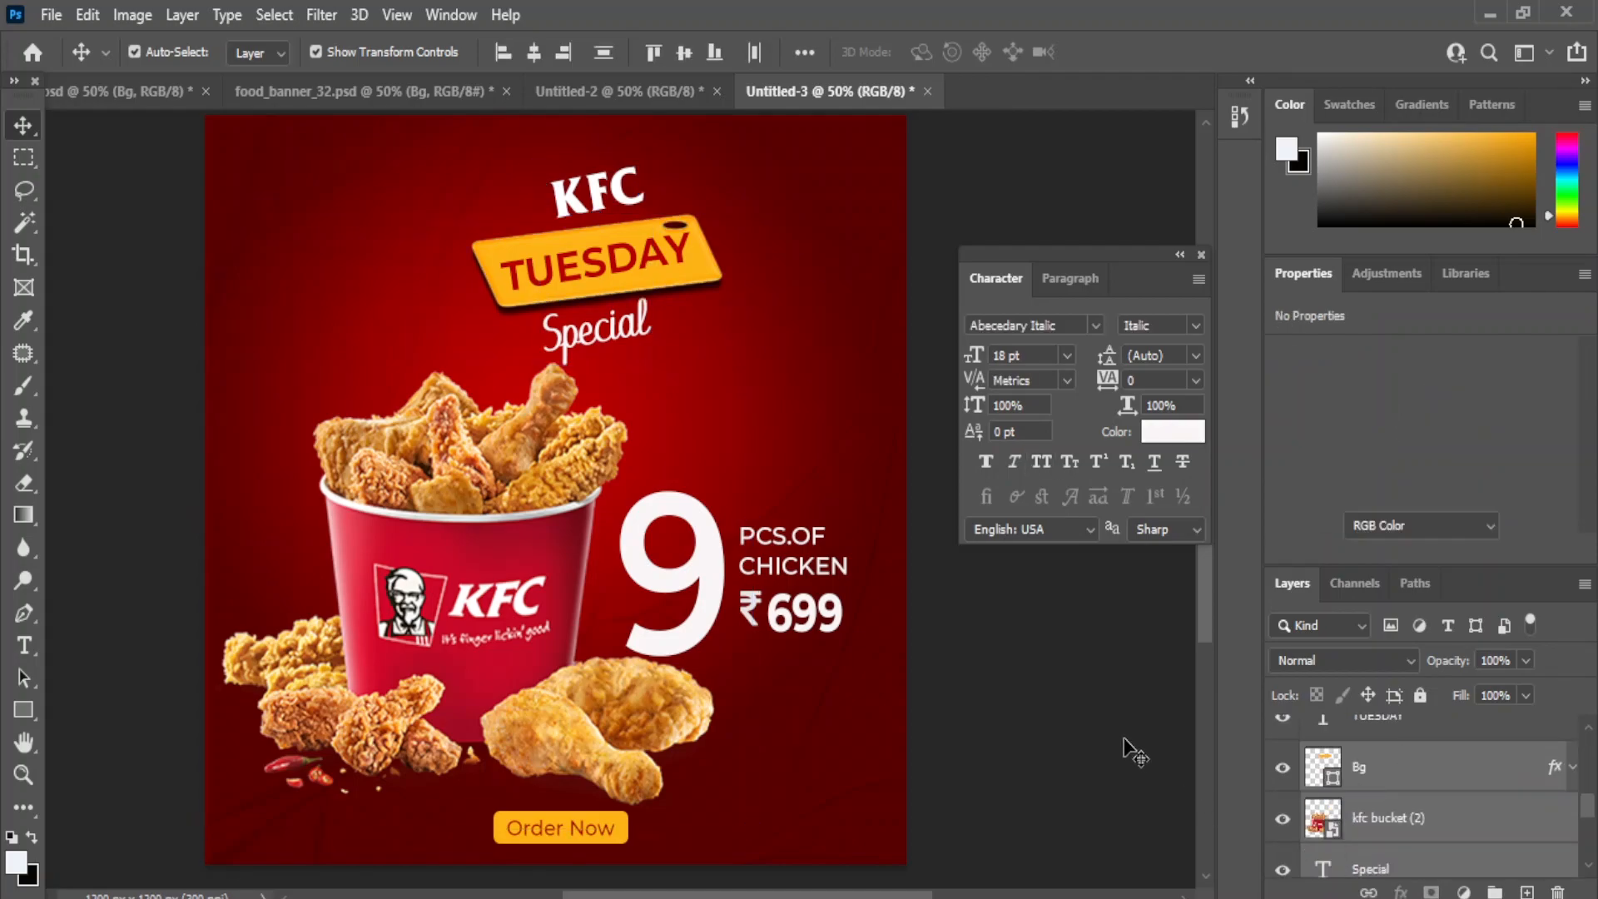
scroll(1374, 804, "up", 1)
left_click(1330, 823)
scroll(1370, 791, "up", 1)
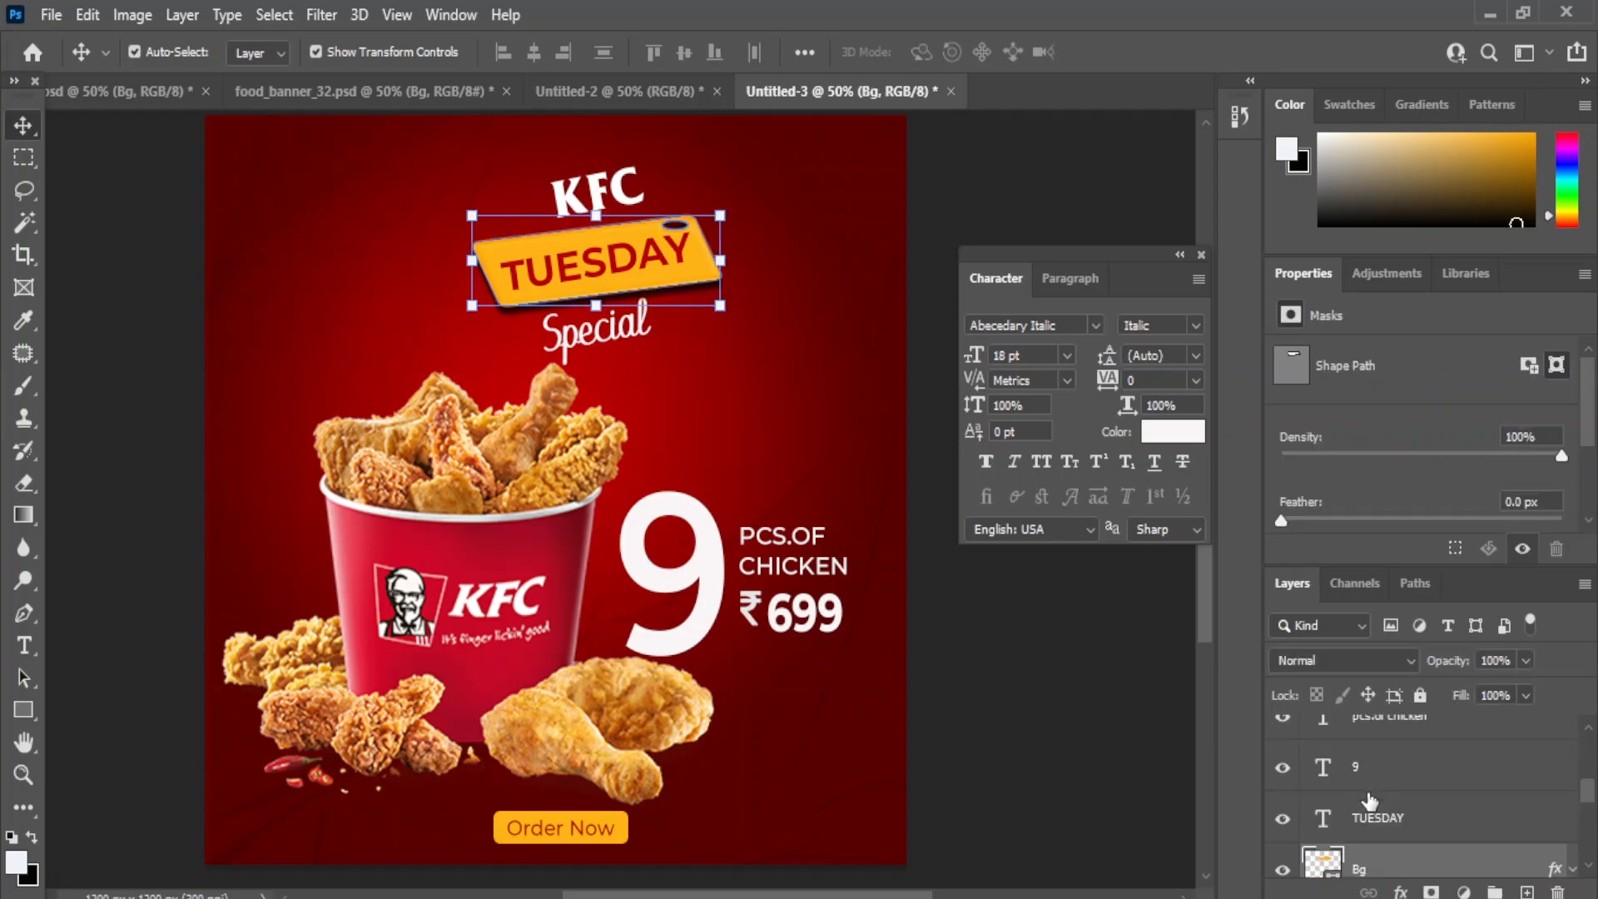
left_click(1355, 815, "ctrl")
scroll(1355, 814, "down", 3)
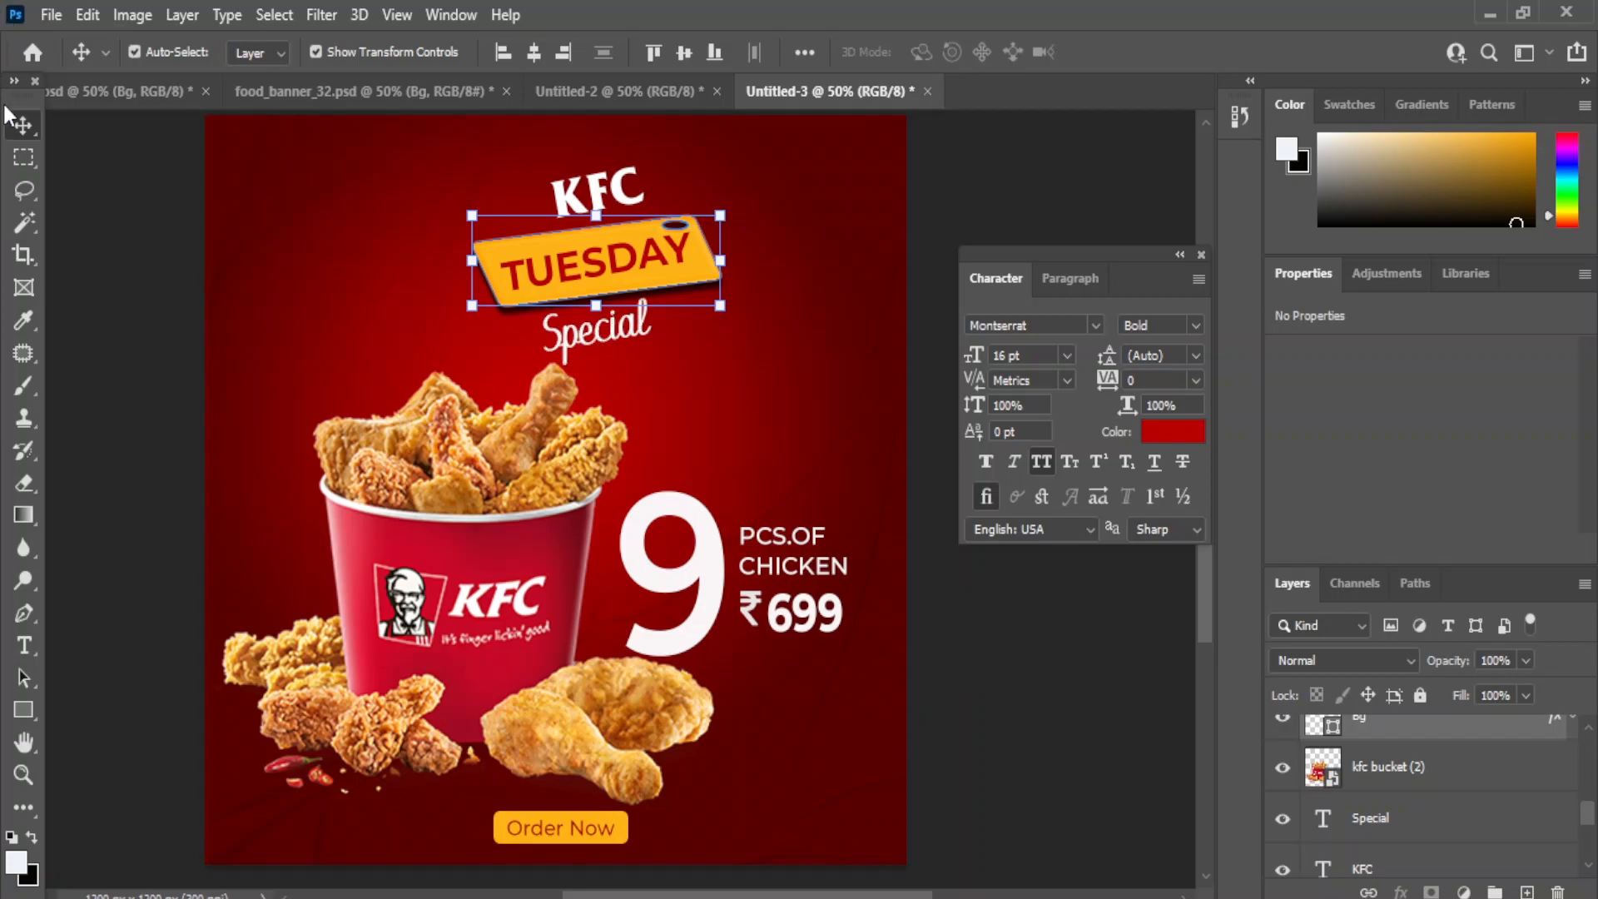
left_click(1005, 685, "ctrl")
Select the KFC, TUESDAY tag and Special headline elements together and move them up 30 px.
left_click(599, 188)
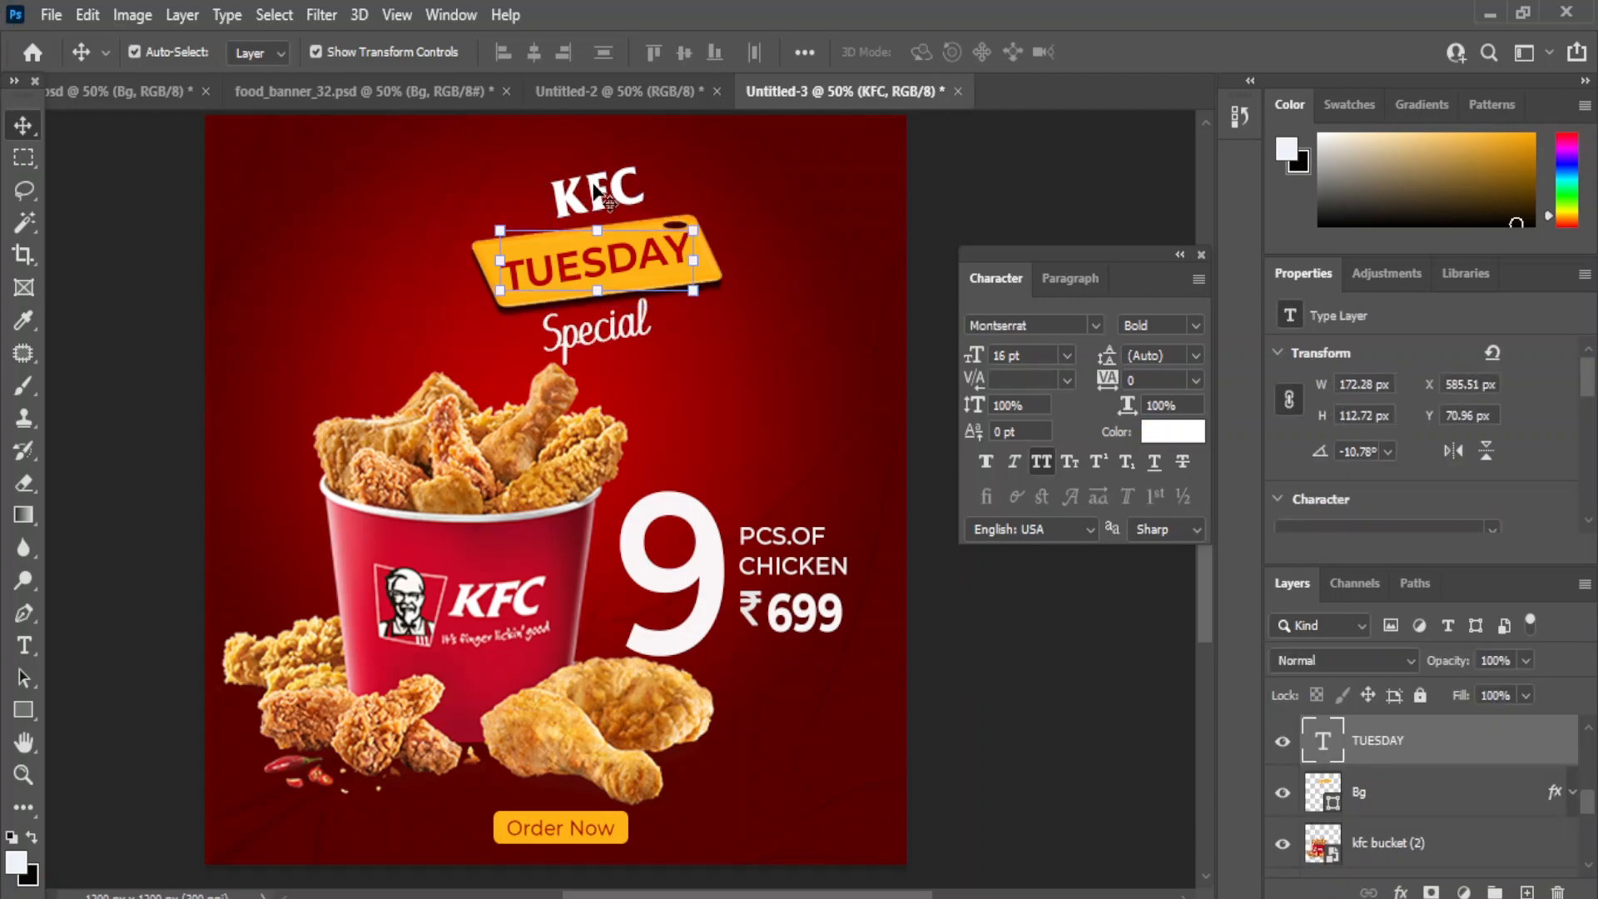
left_click(513, 272, "shift")
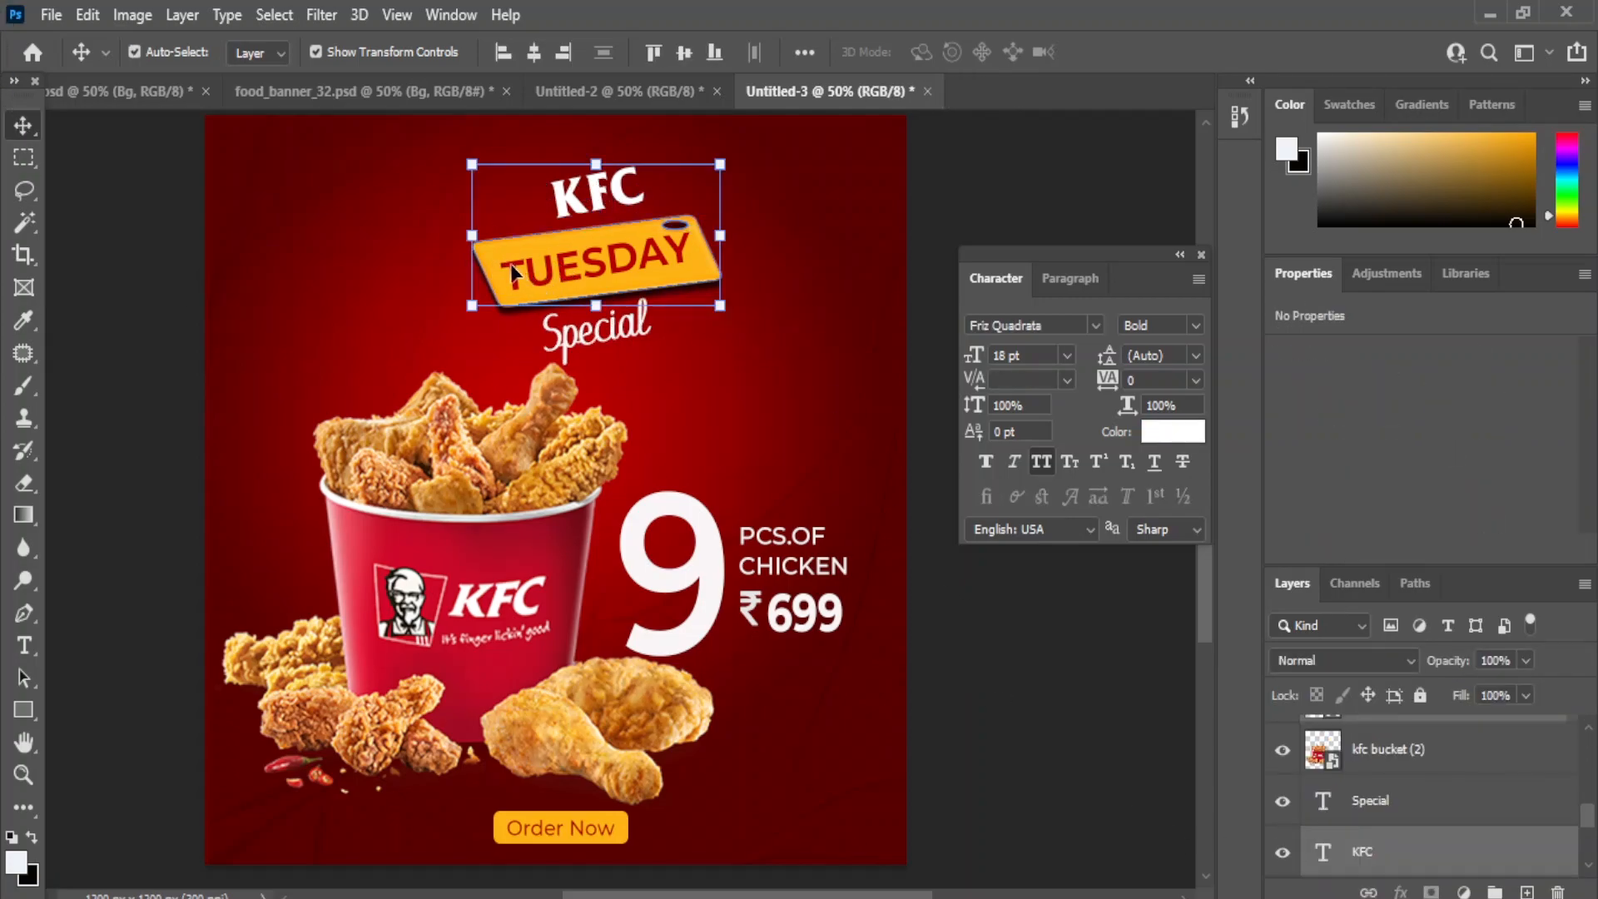
left_click(562, 354, "shift")
key("shift+Up")
key("shift+Up")
key("shift+Up")
Move the chicken bucket image up 20 px.
left_click(560, 564)
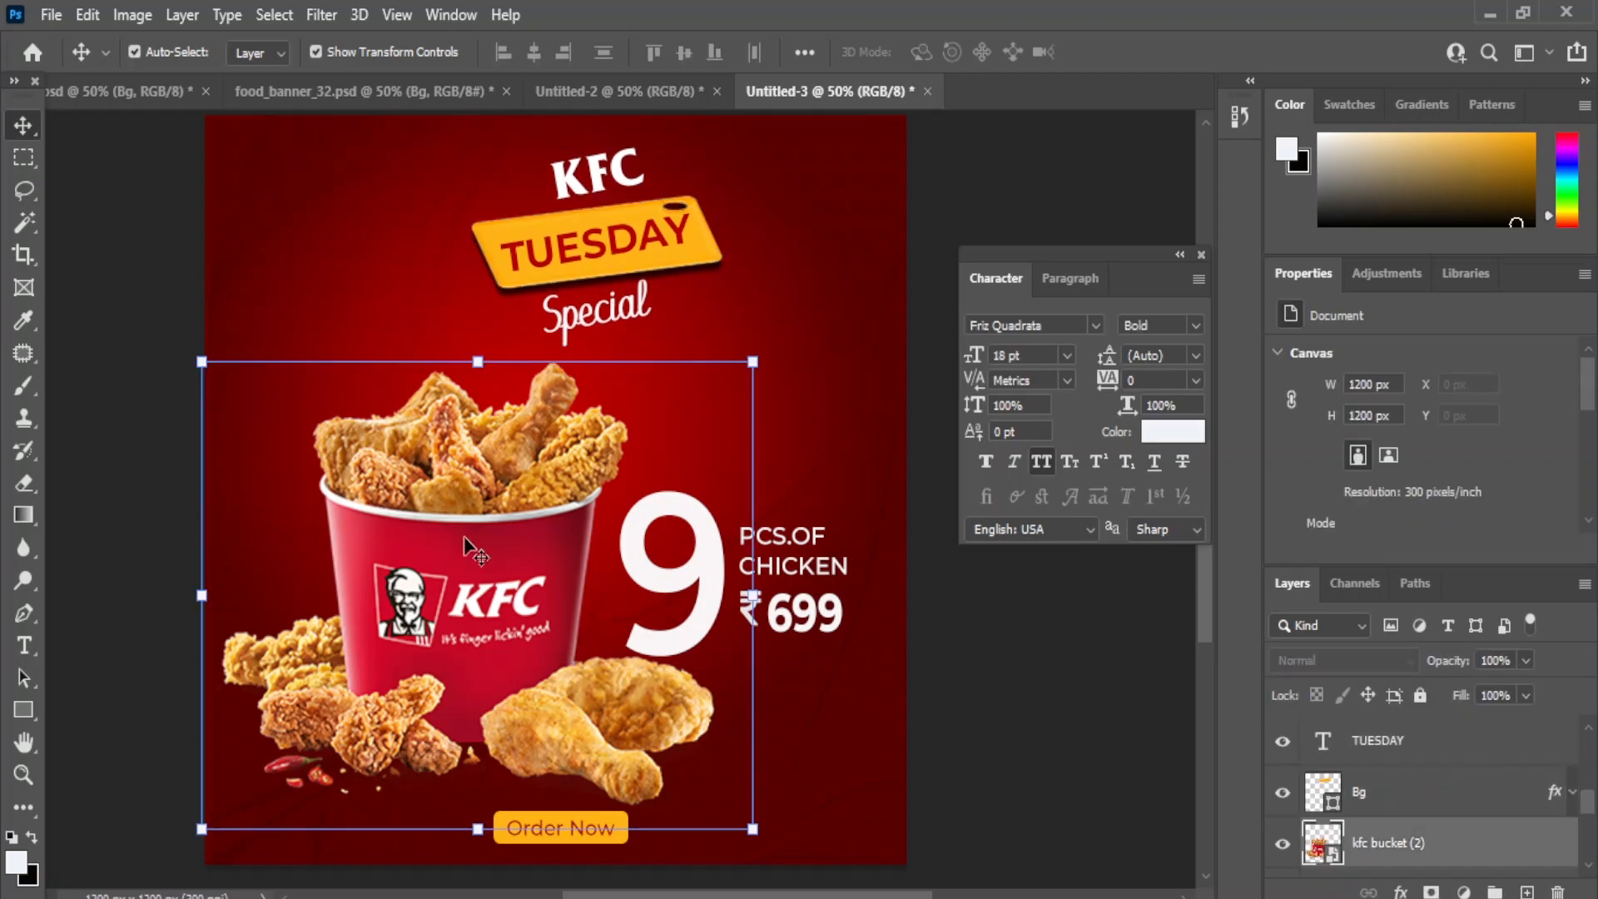
key("shift+Up")
key("shift+Up")
left_click(985, 653)
Select the large 9 together with the pcs.of chicken and ₹699 text and move the offer block up.
left_click(657, 531)
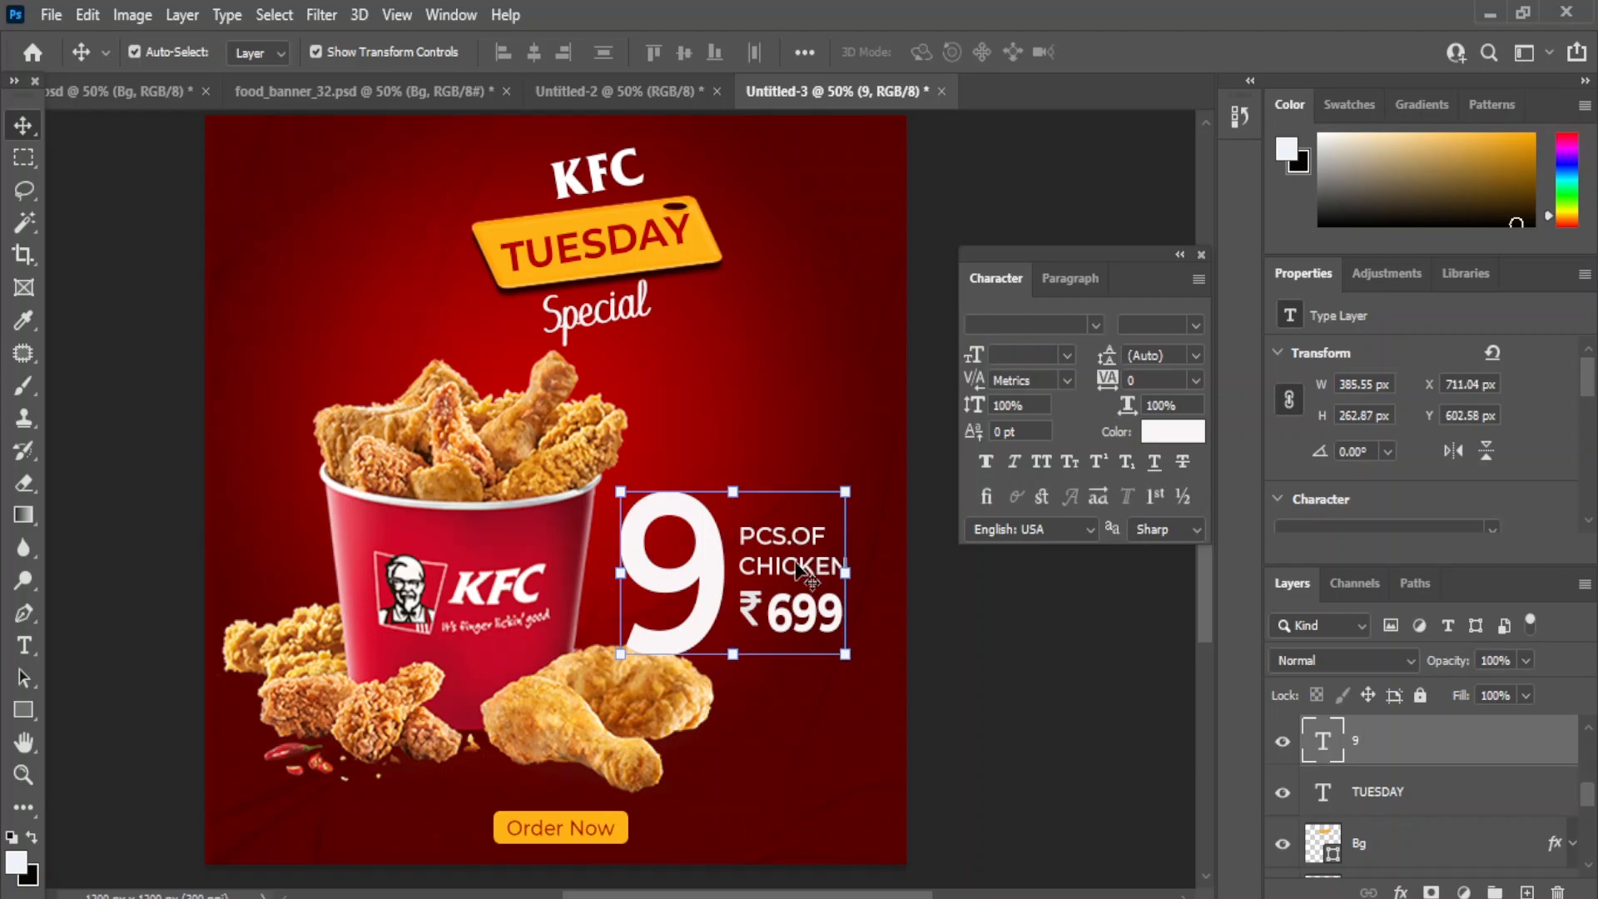
left_click(818, 630, "shift")
key("shift+Up")
key("shift+Up")
key("shift+Up")
key("shift+Up")
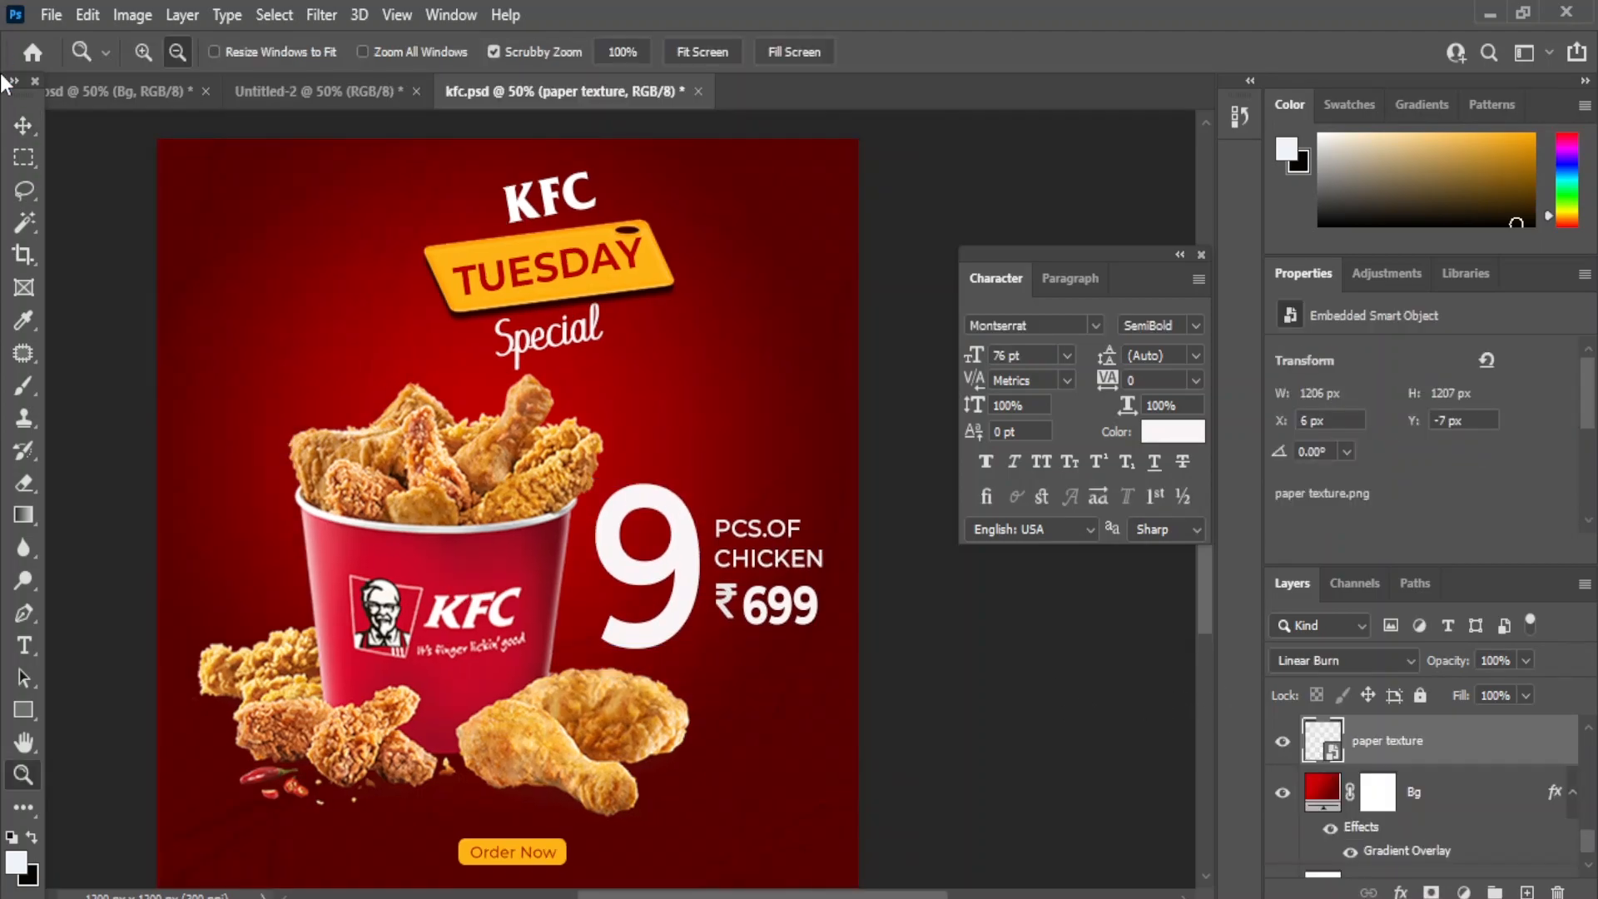
Scale the whole 9 pcs.of chicken ₹699 offer block down to about 75%, keeping its upper-right corner in place.
key("v")
left_click(658, 537)
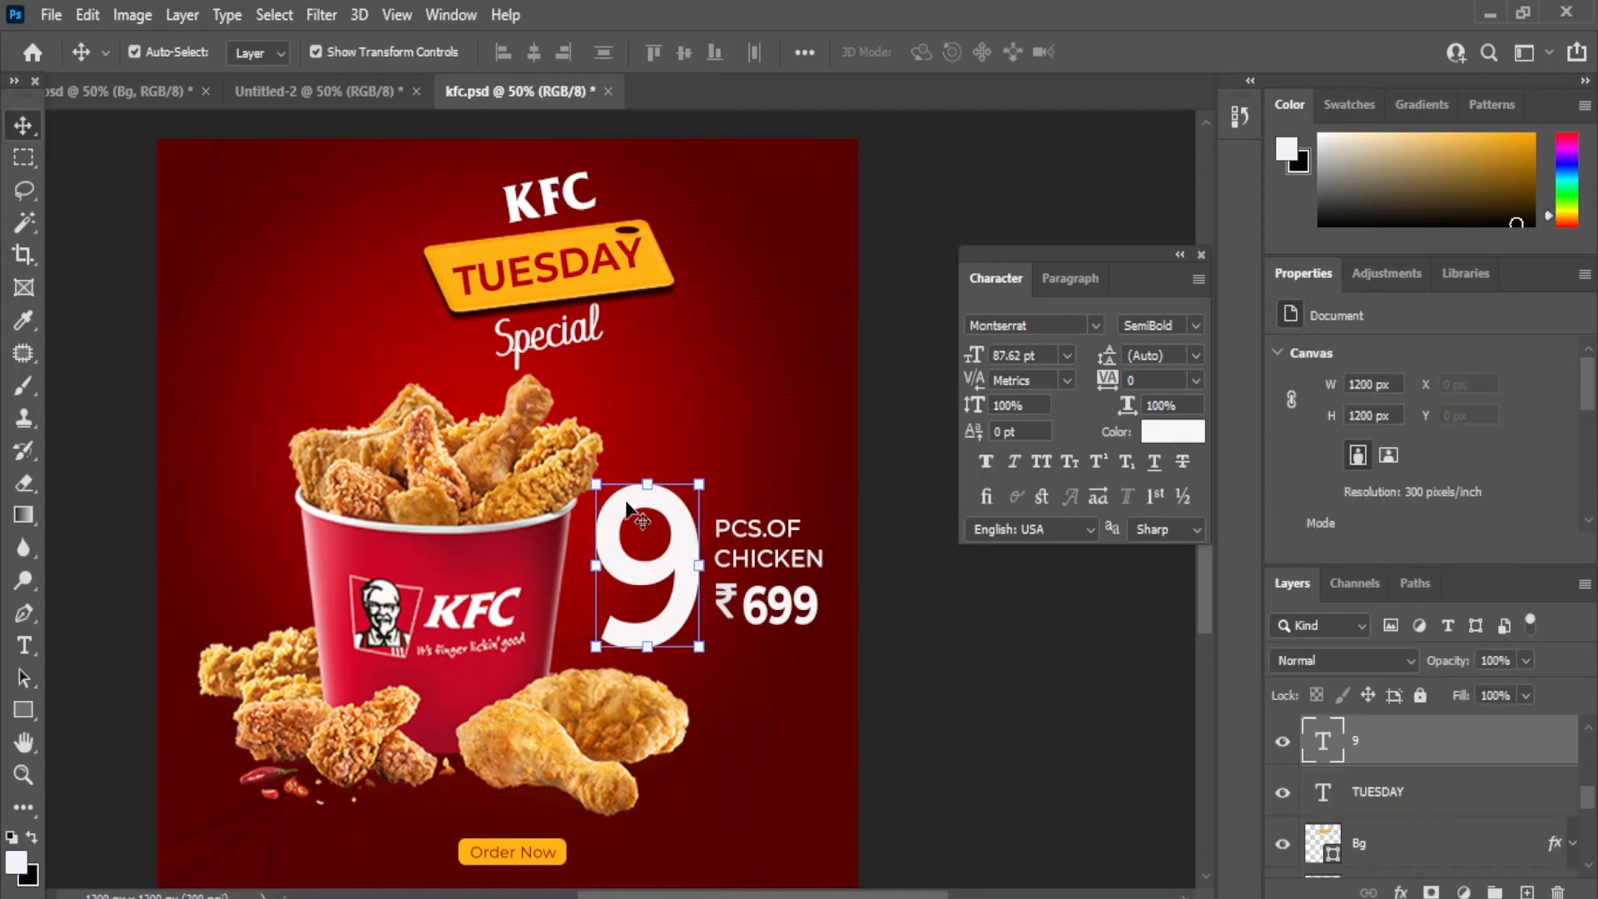
left_click(737, 539, "shift")
key("ctrl+t")
key("Return")
left_click_drag(596, 646, 673, 620)
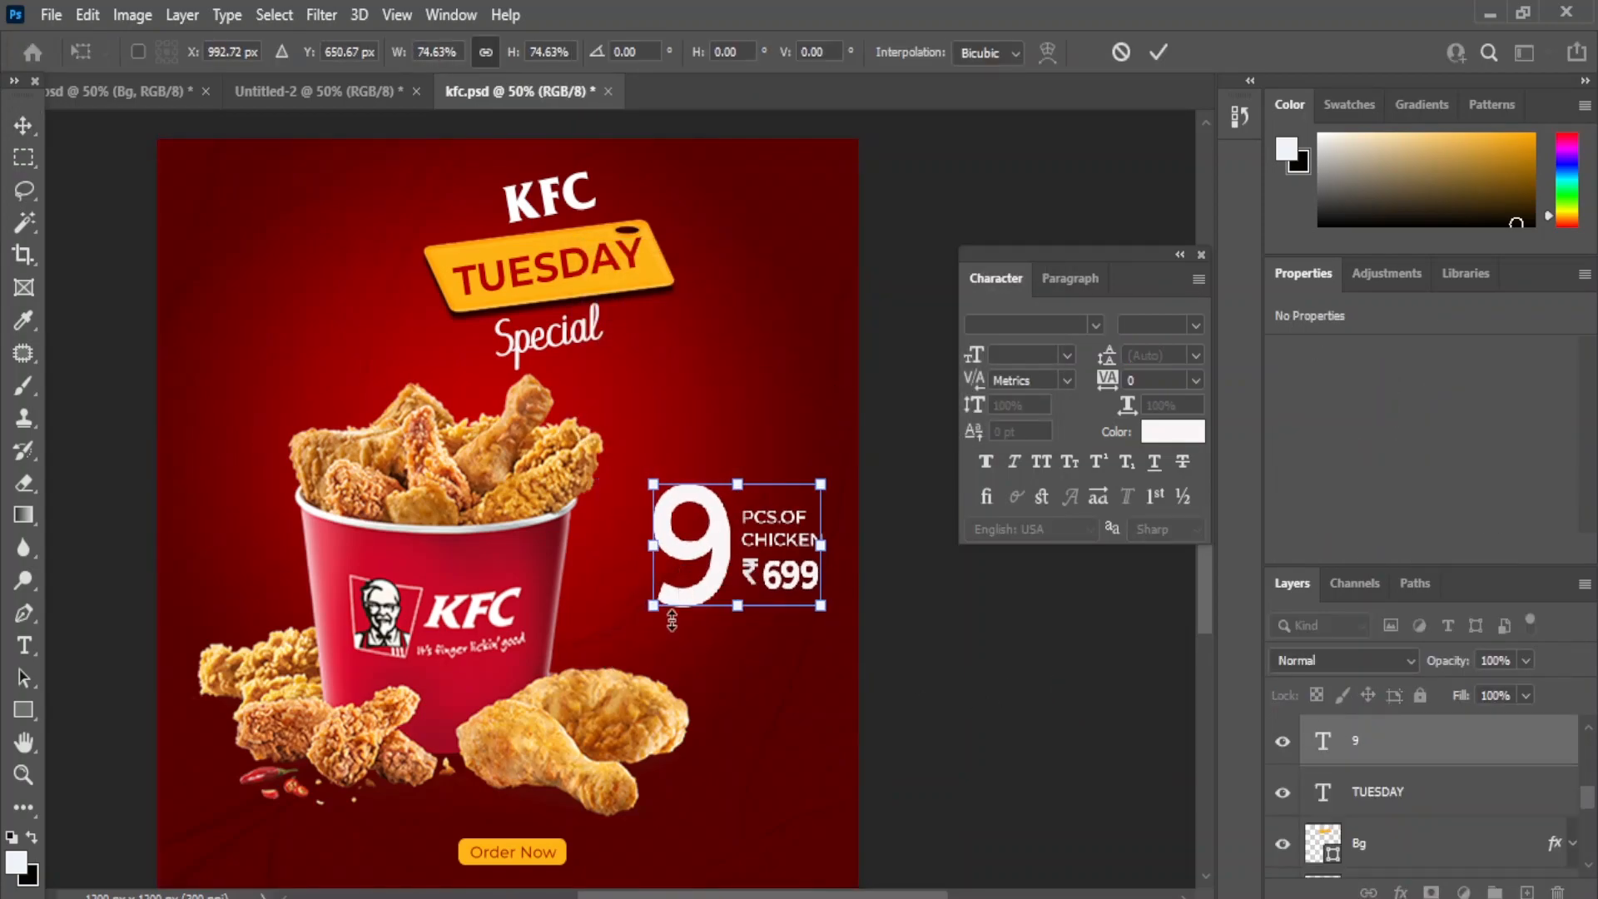
left_click(18, 123)
Center the chicken bucket horizontally on the banner and shift it 30 px left from there.
left_click(464, 560)
left_click(533, 54)
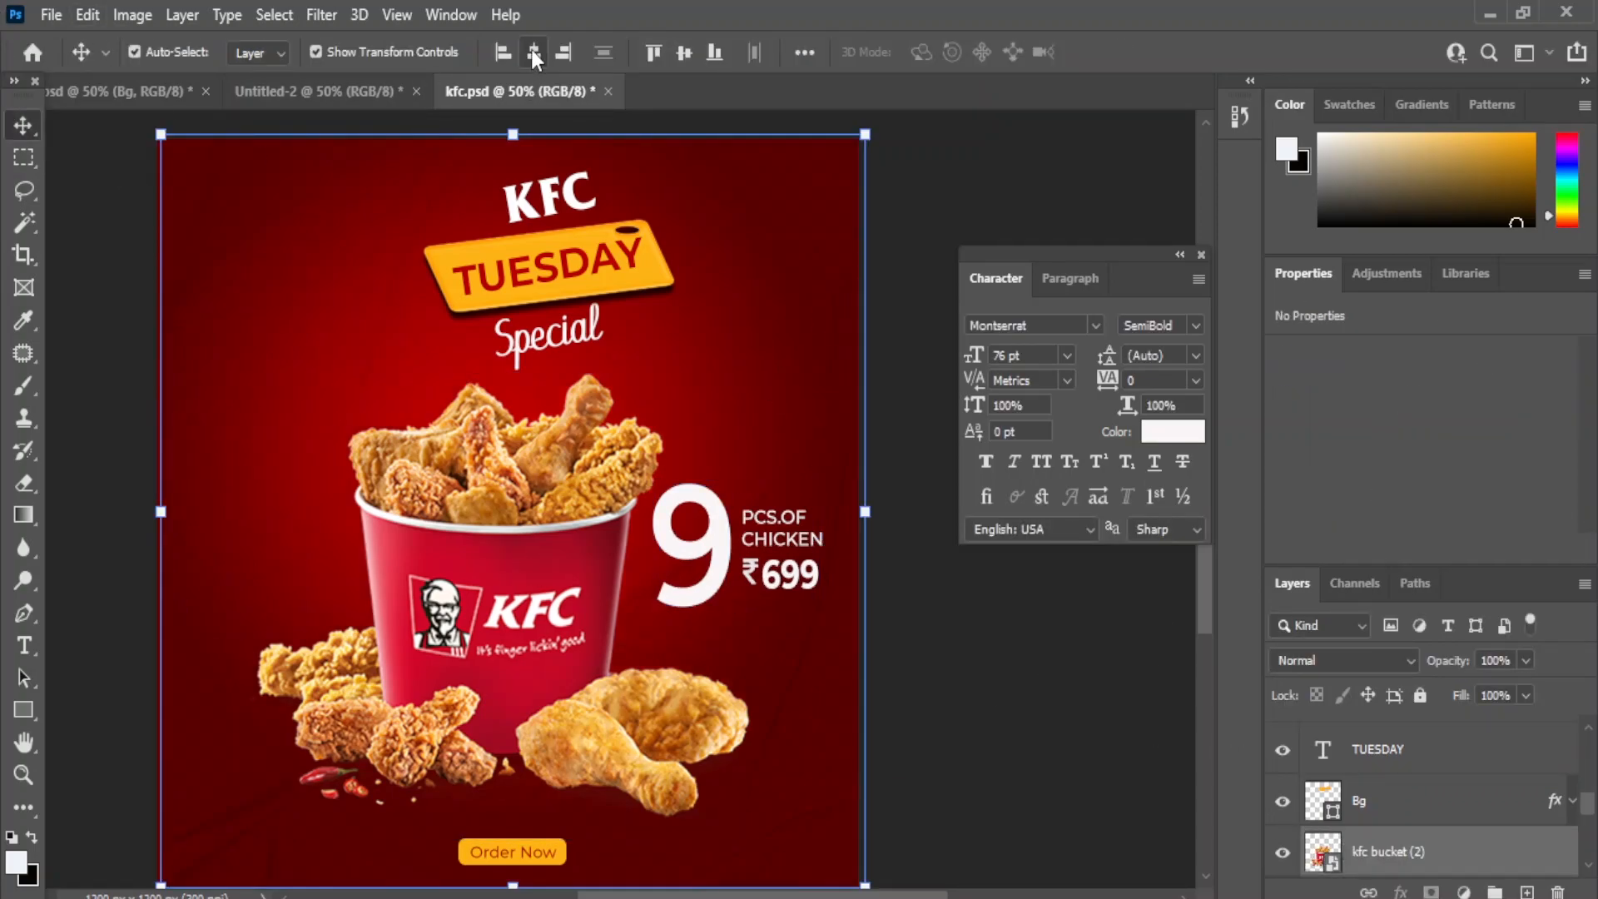
left_click(1053, 673)
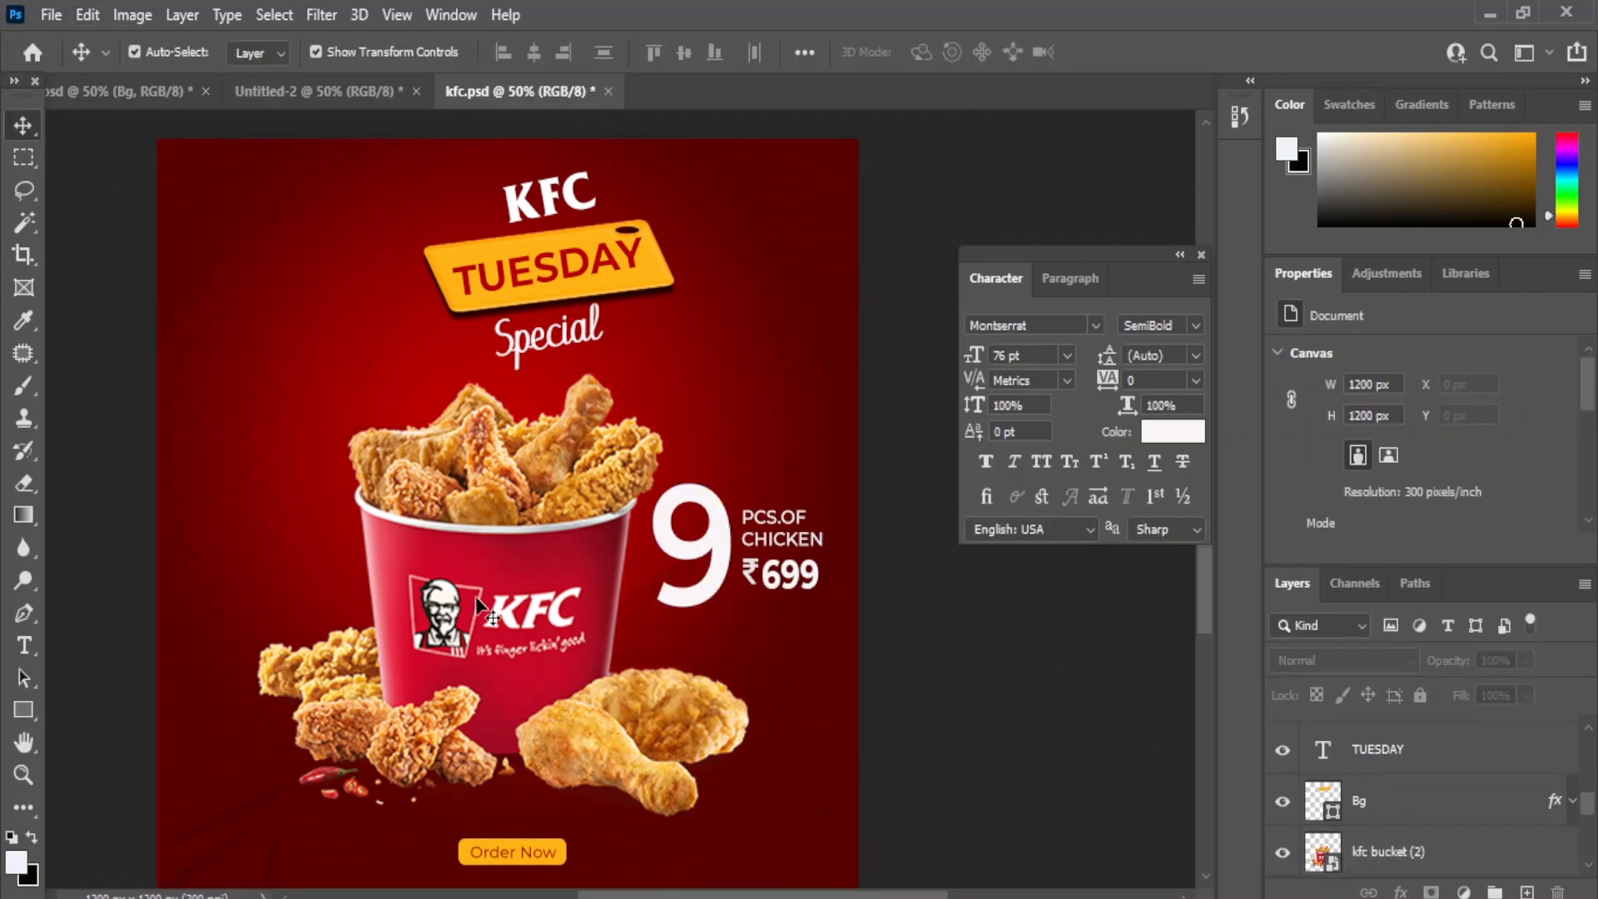
left_click(498, 569)
key("shift+Left")
key("shift+Left")
key("shift+Left")
left_click(1037, 726)
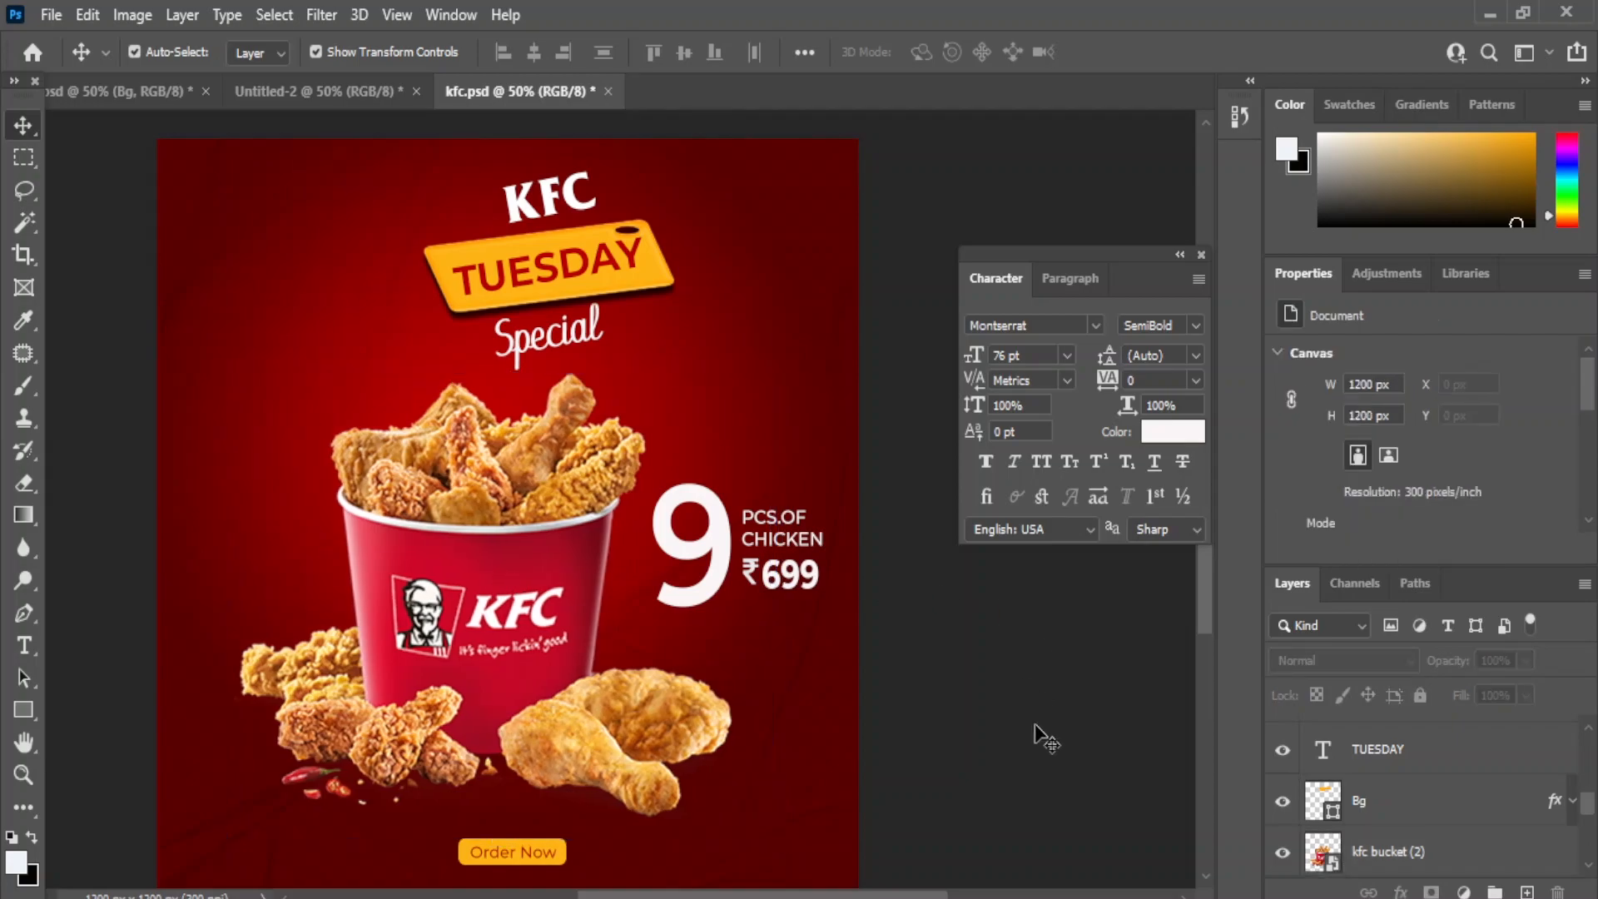
left_click(529, 860)
key("ctrl+j")
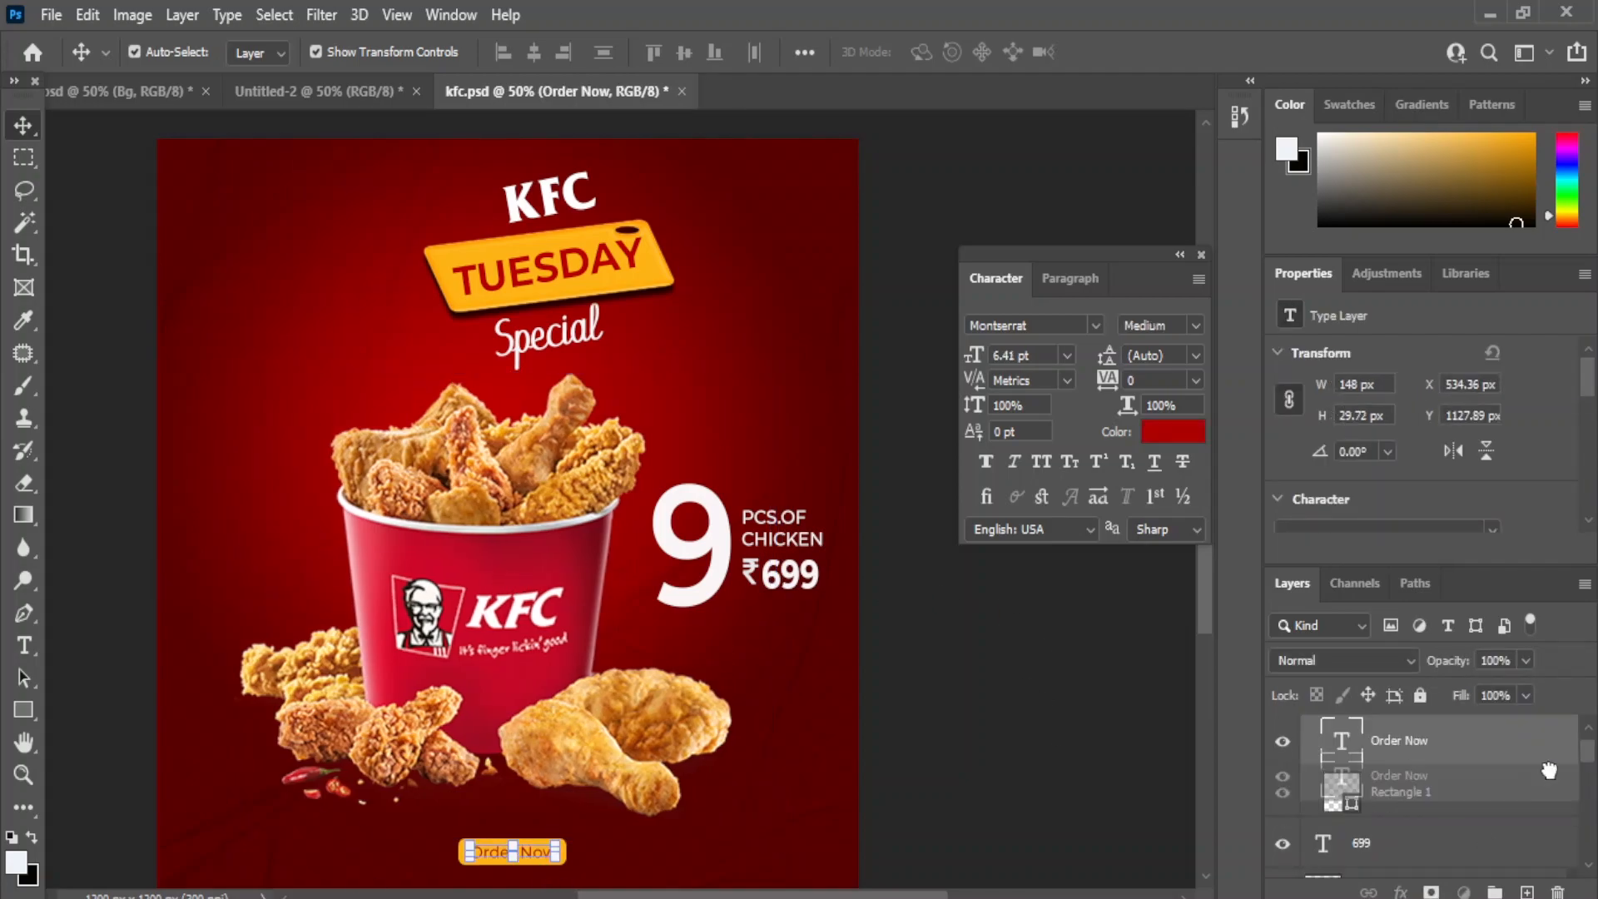
left_click_drag(529, 859, 664, 860)
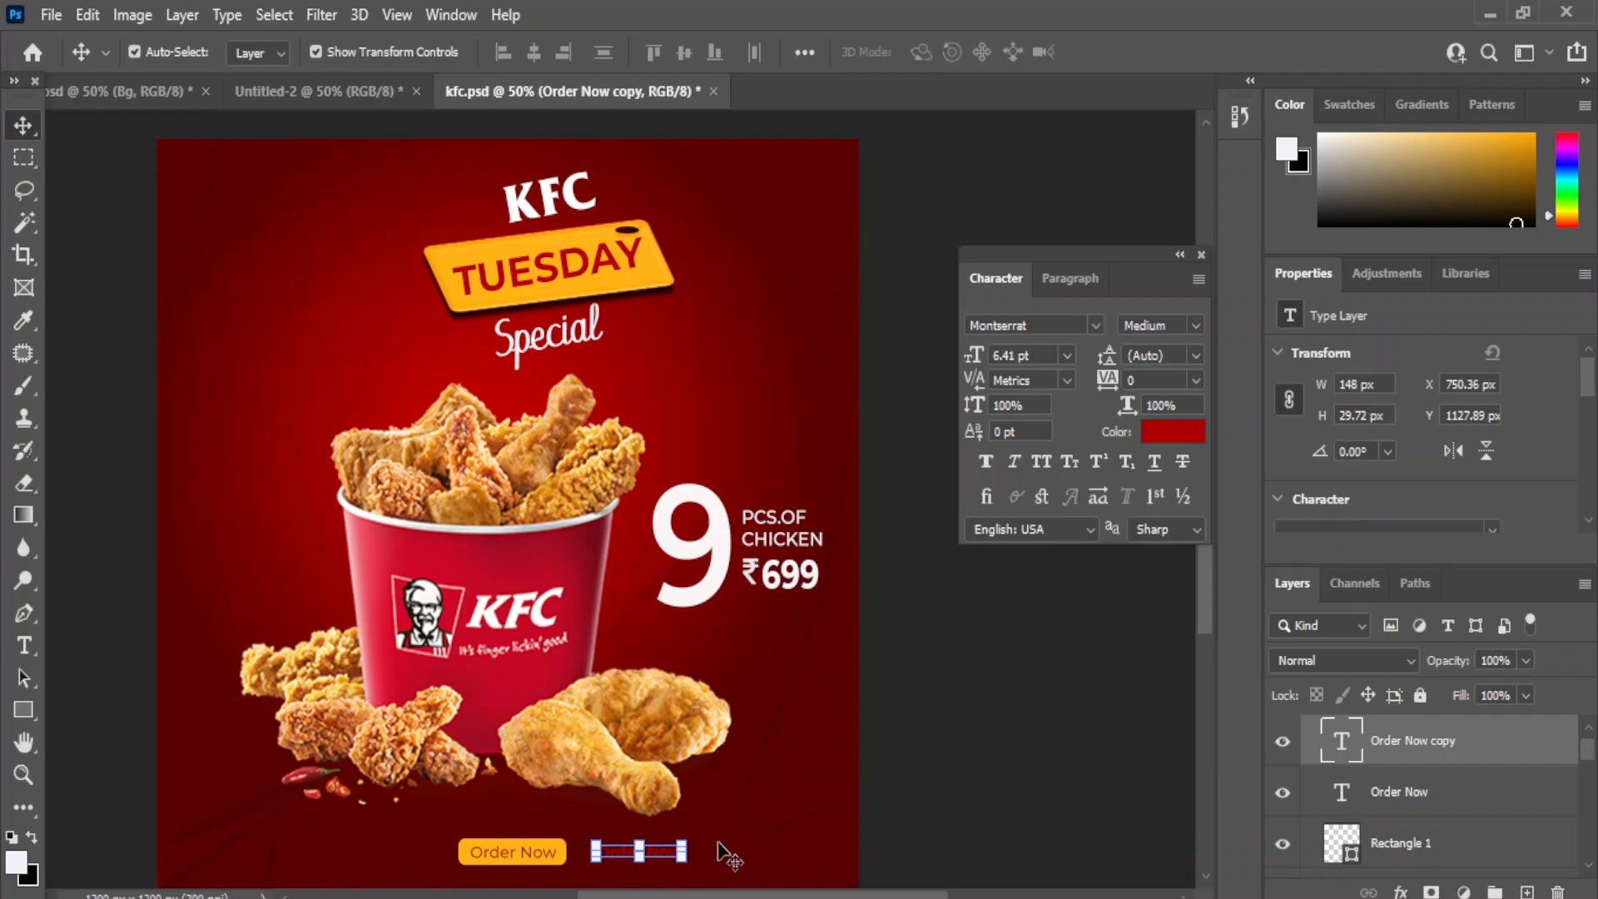
left_click(25, 647)
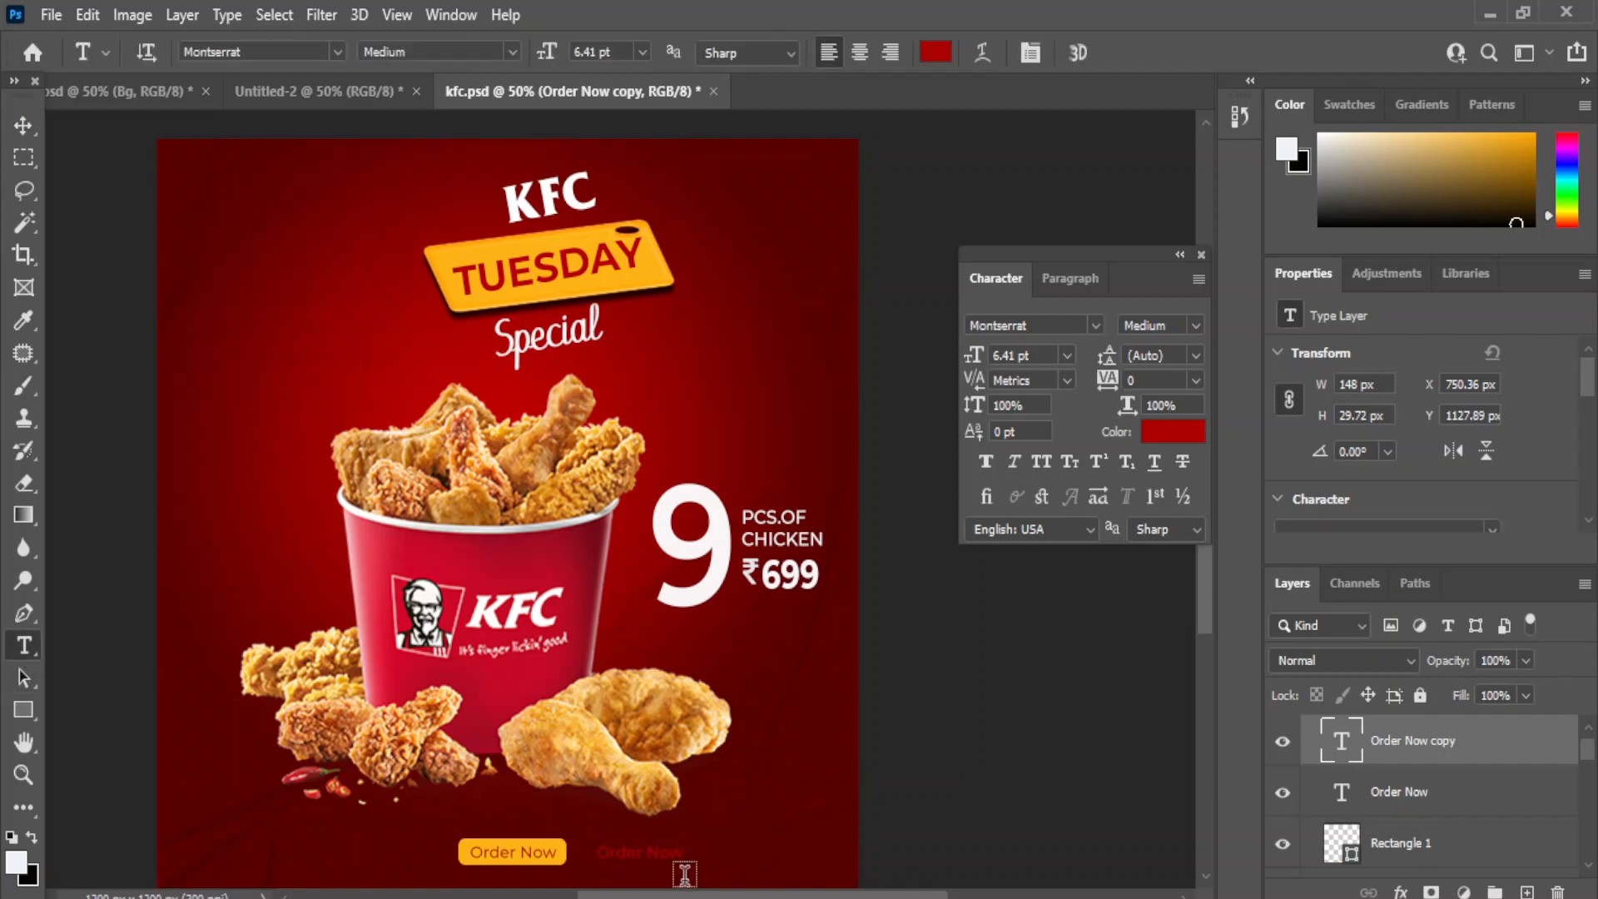
double_click(1345, 740)
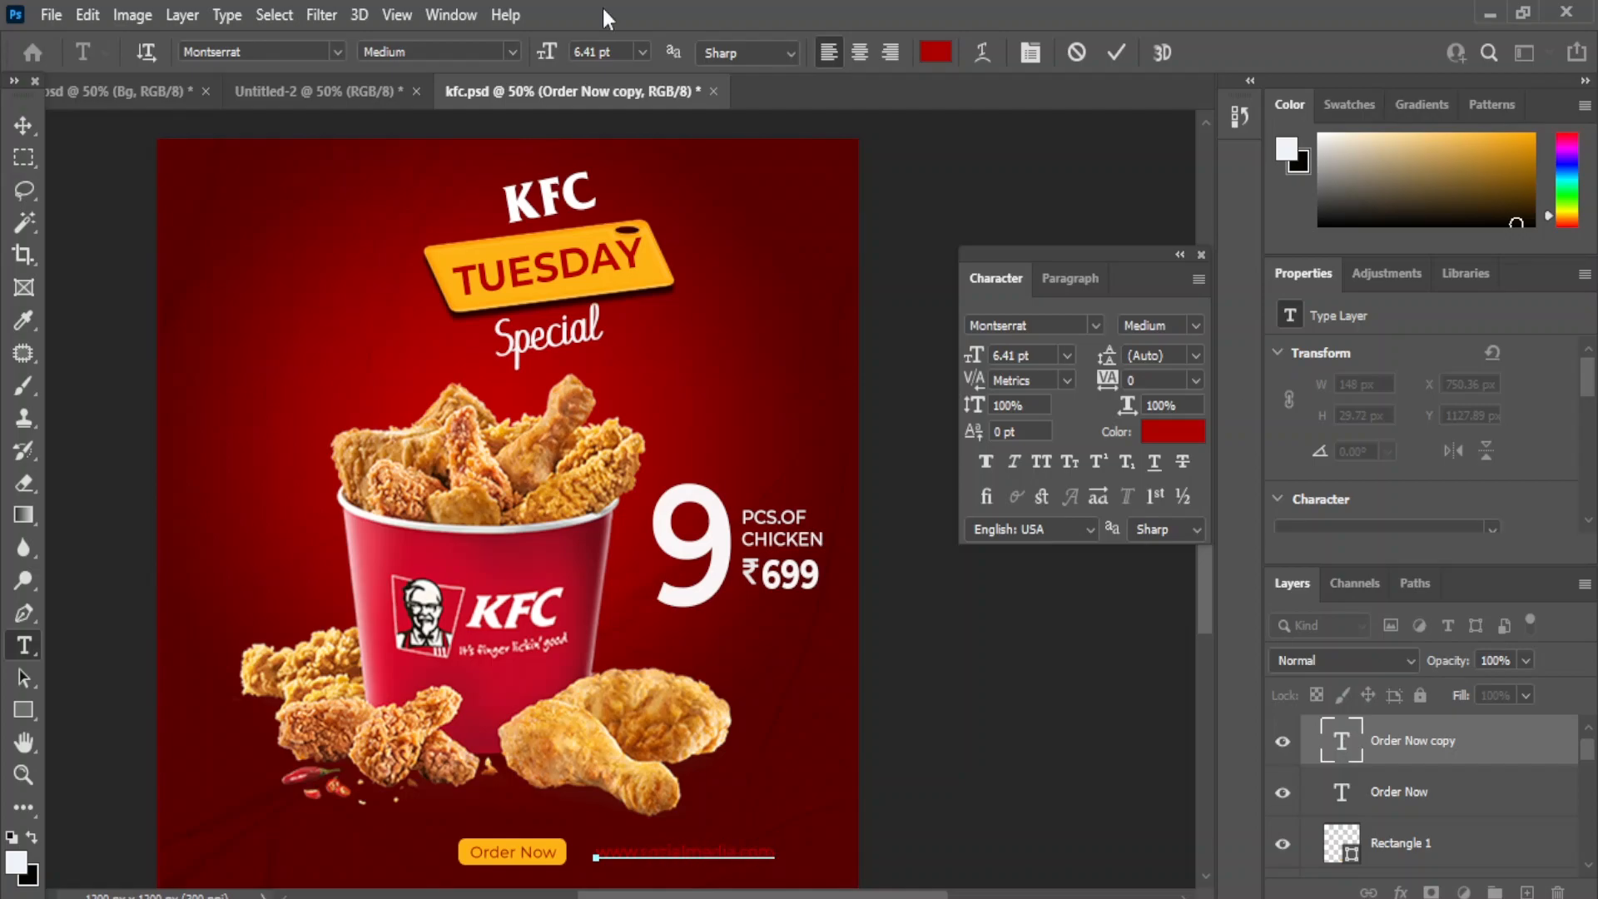
left_click(23, 126)
left_click(1172, 432)
left_click(669, 498)
left_click(1443, 417)
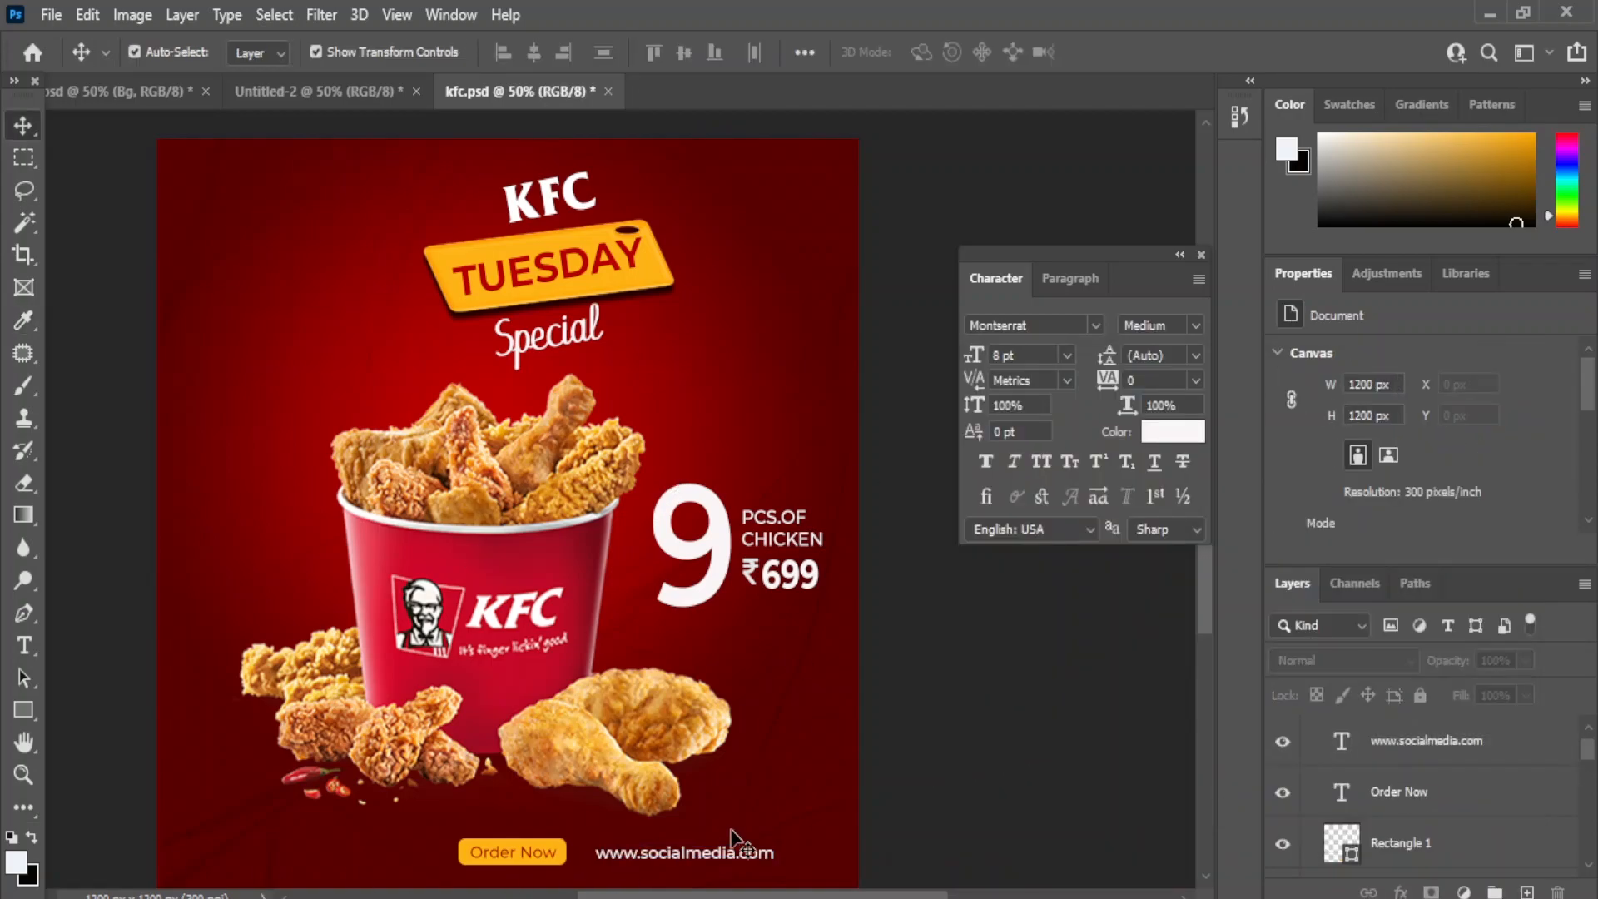
left_click_drag(681, 858, 741, 851)
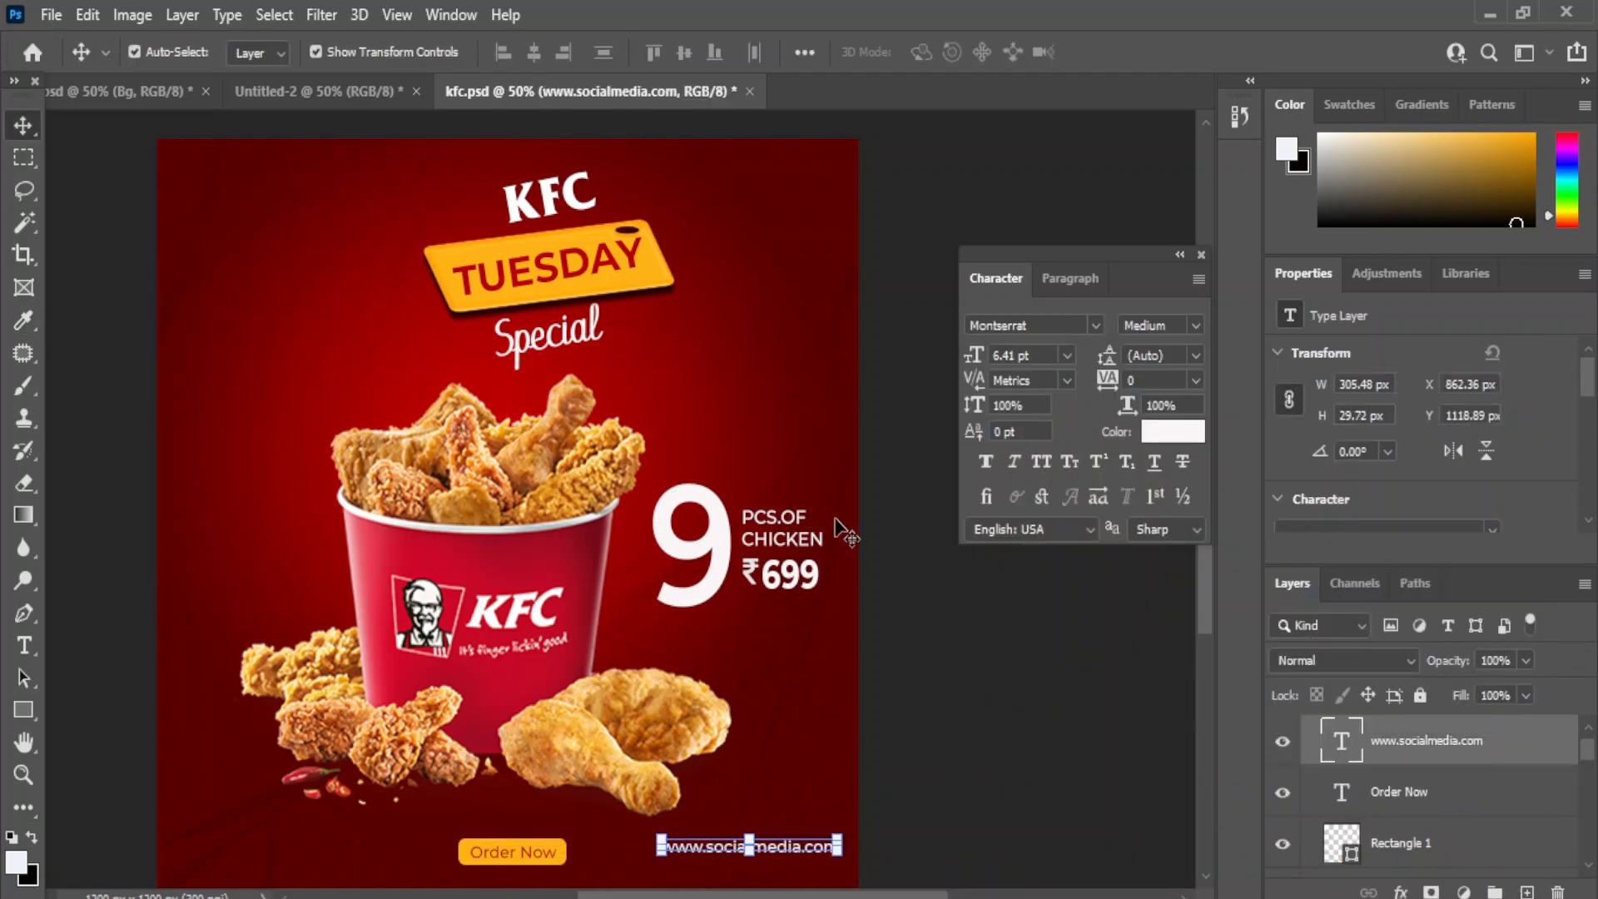
left_click(990, 862)
Add the phone number as white 8 pt Montserrat Medium text and place it in the banner's lower-left corner.
left_click(24, 645)
left_click(237, 827)
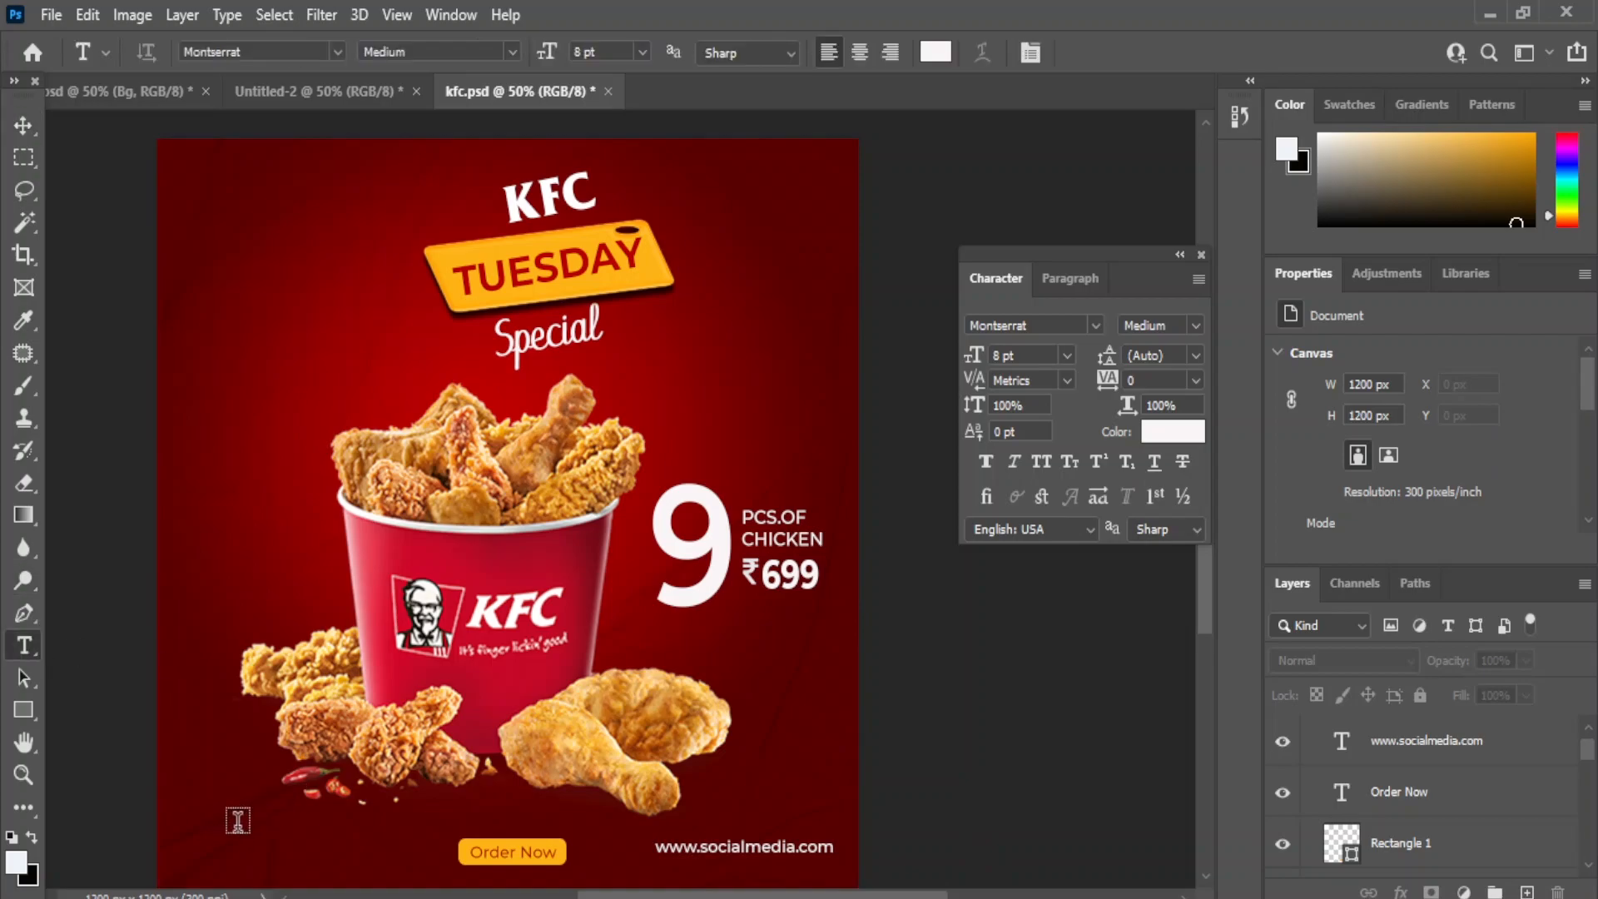
type("984523")
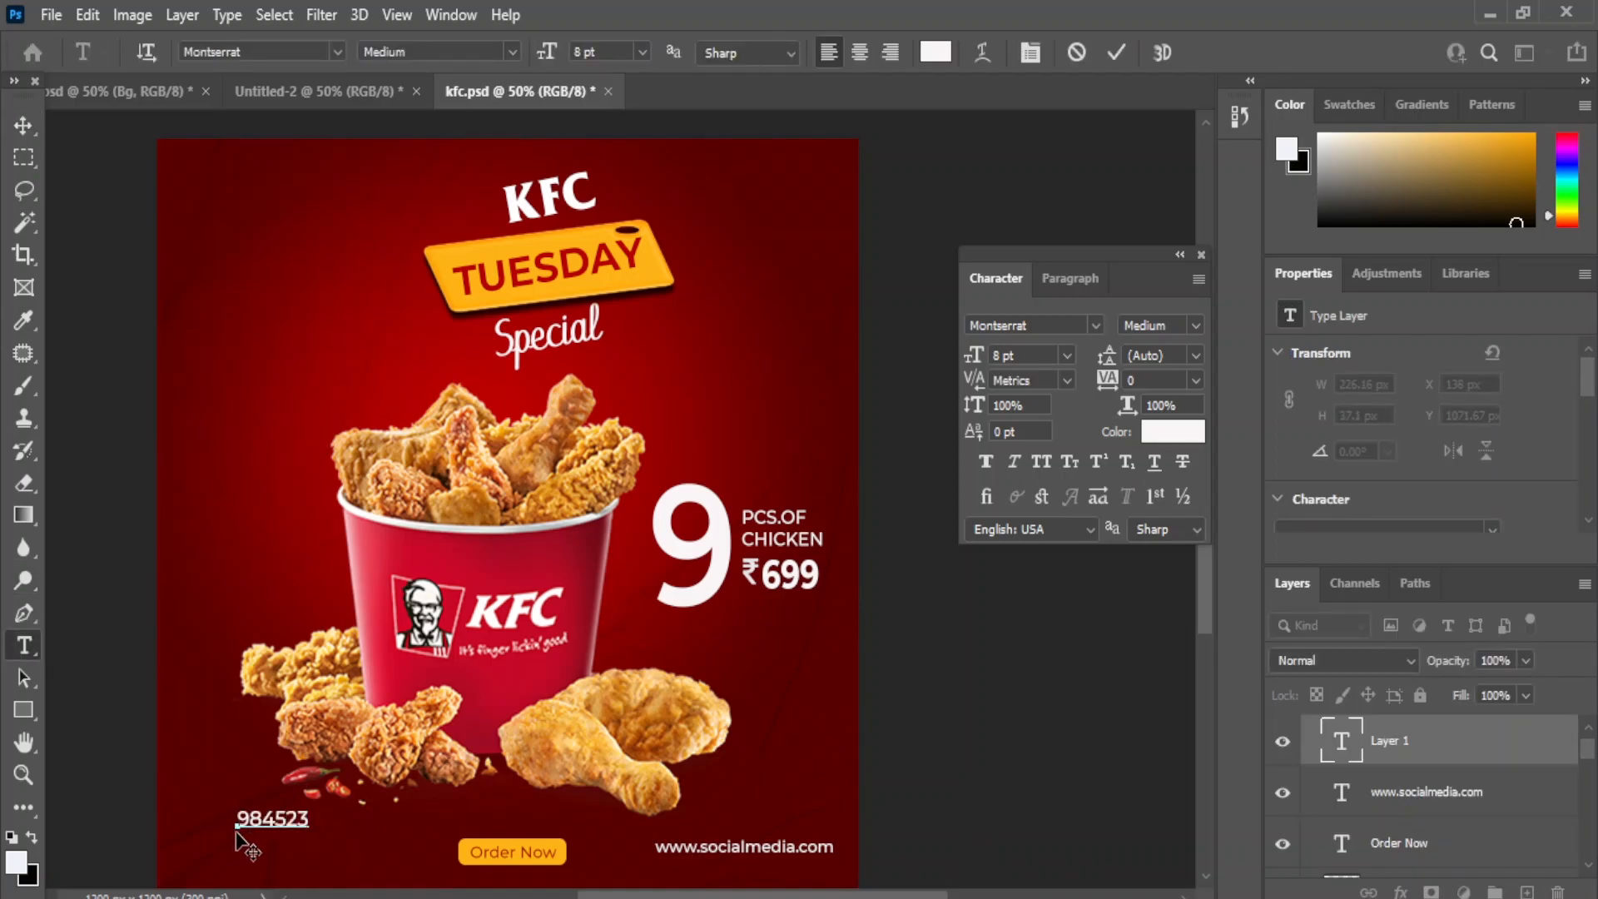
left_click(23, 125)
left_click_drag(284, 824, 231, 856)
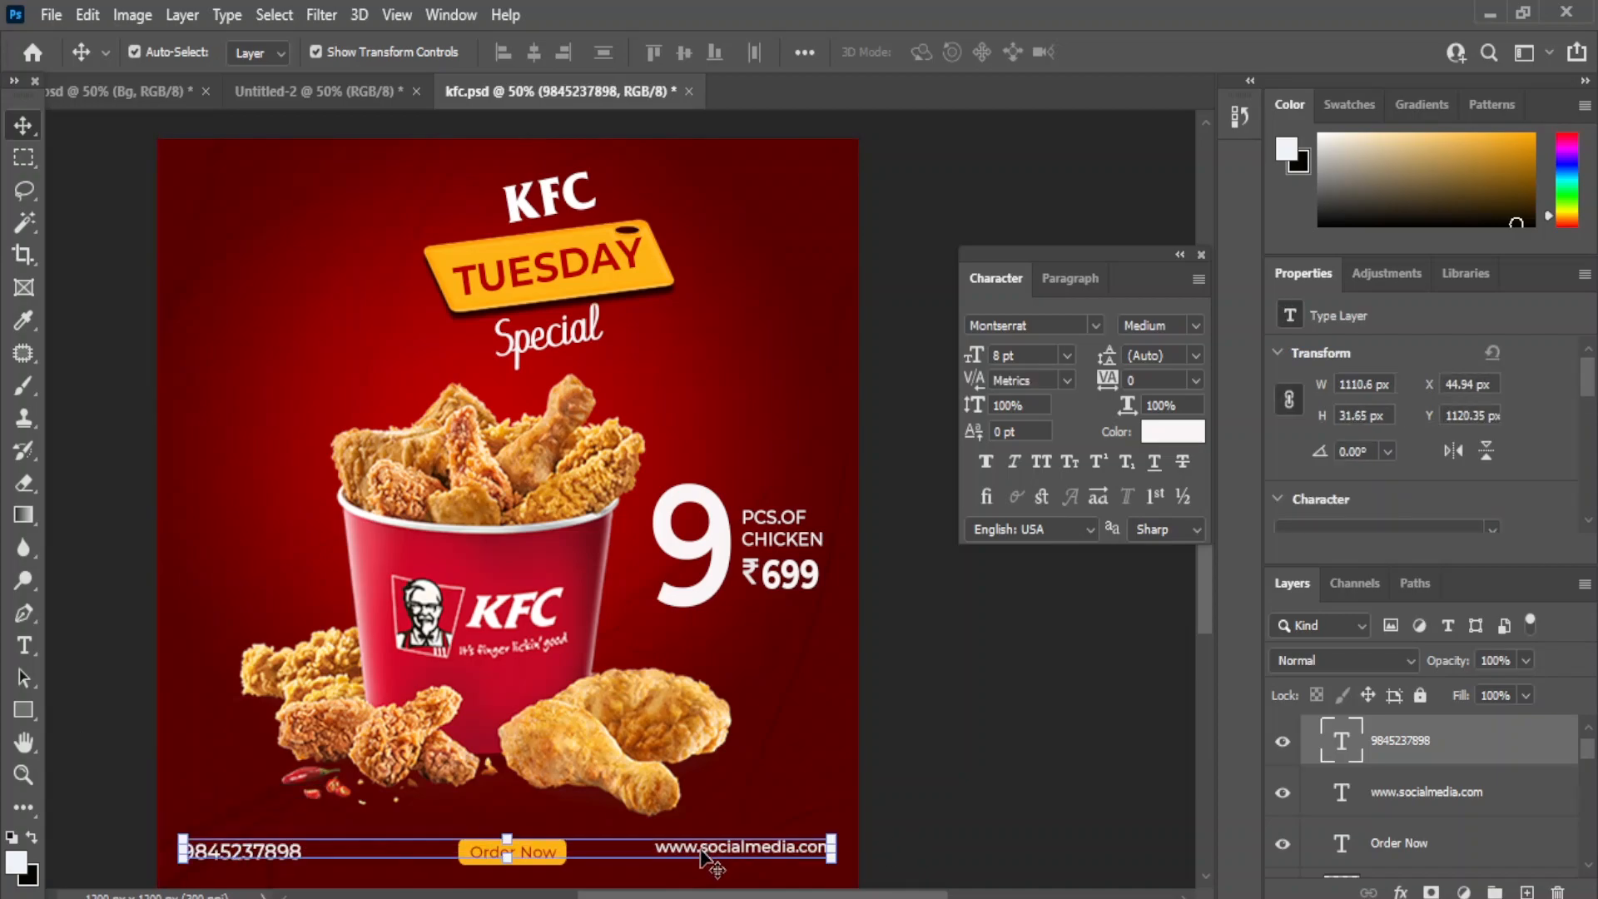
left_click(706, 853, "shift")
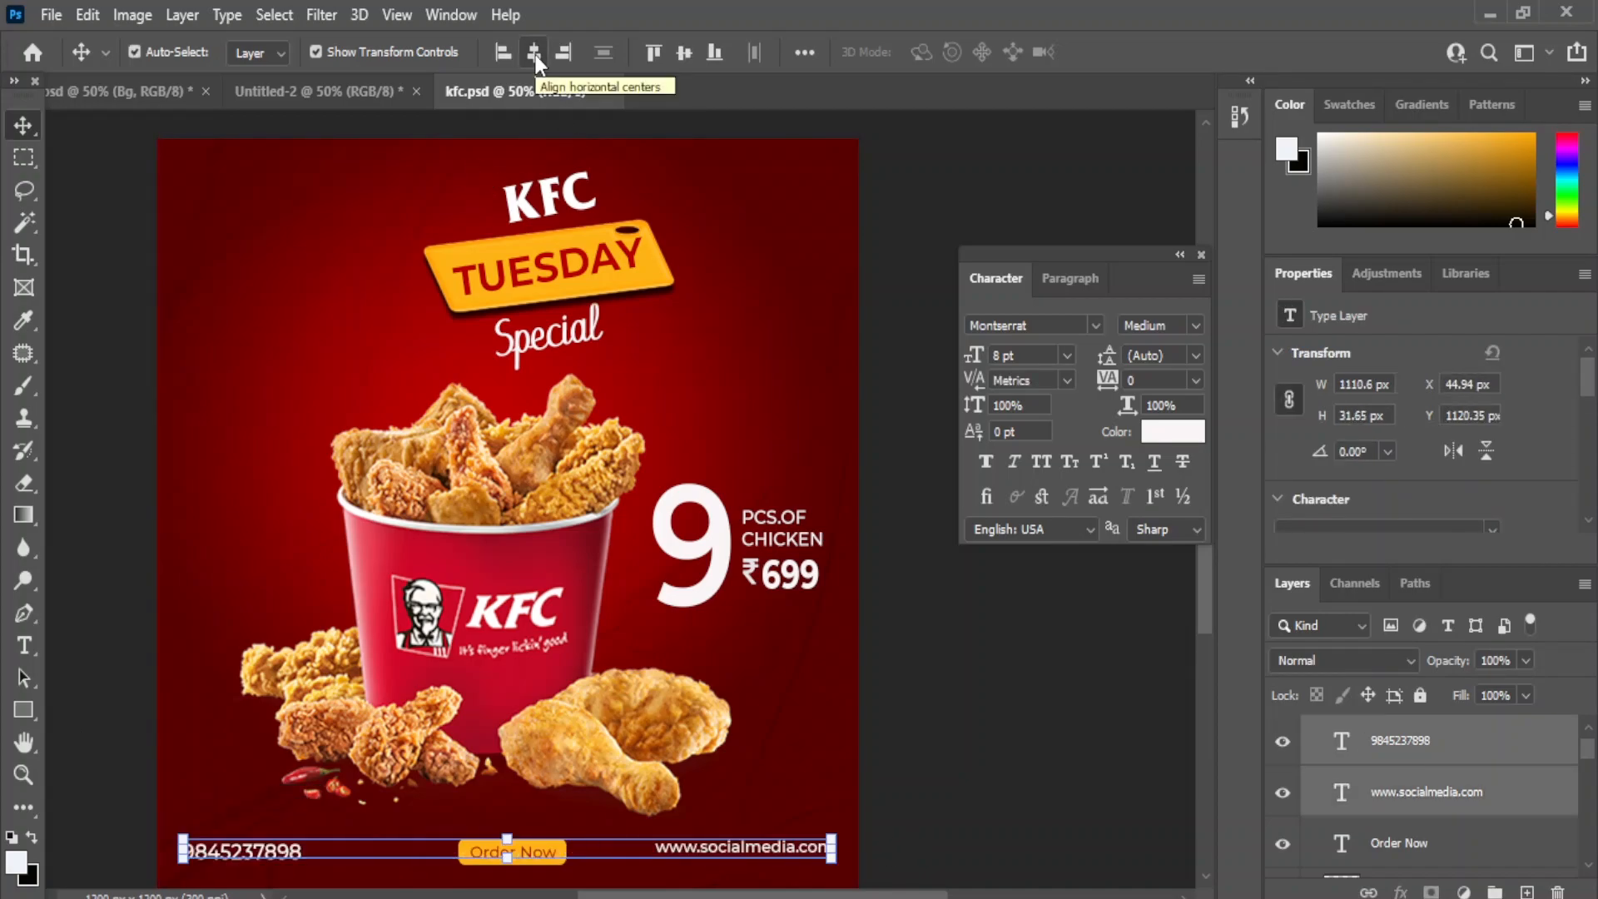
left_click(688, 55)
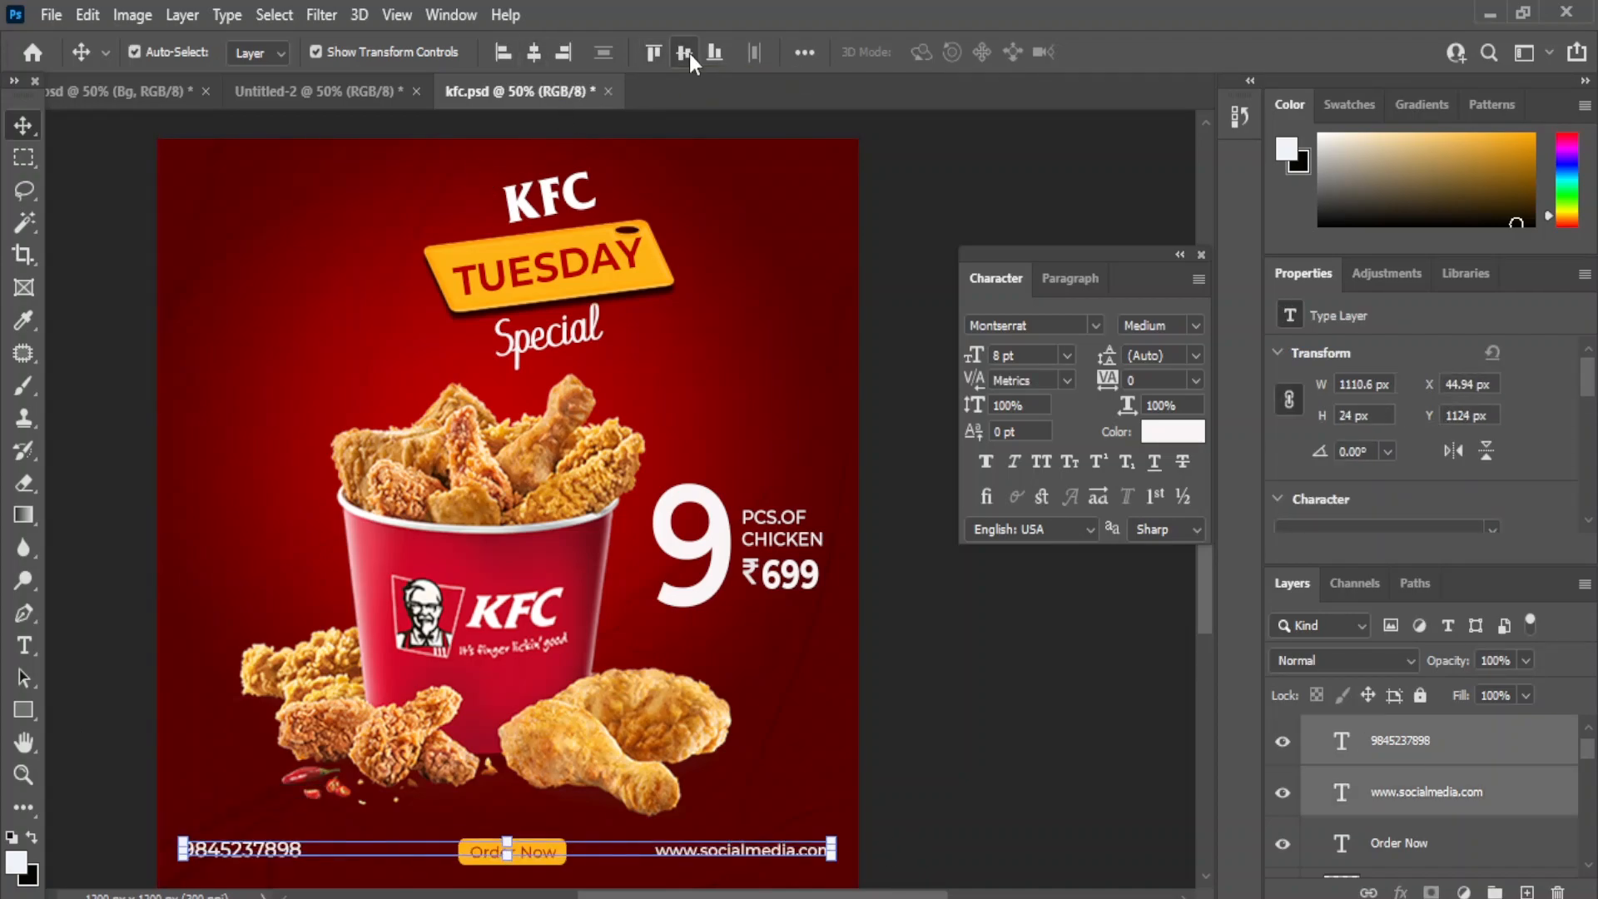
left_click(980, 742)
Move the phone number text 60 px to the right.
left_click(223, 851)
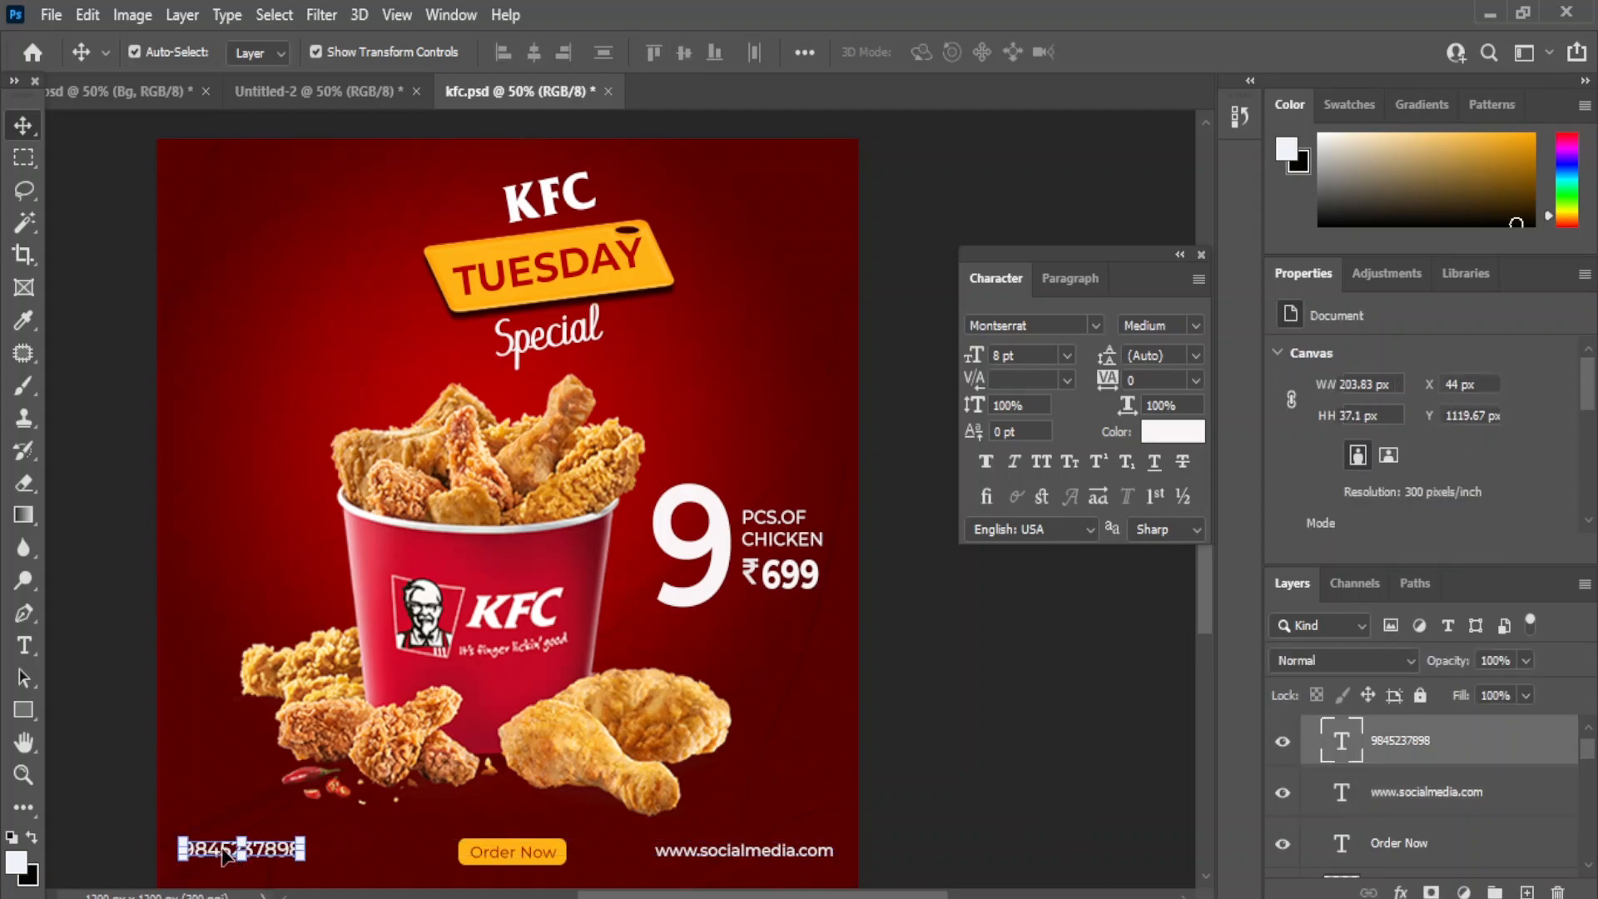
key("shift+Right")
key("shift+Right")
key("shift+Right")
key("shift+Right")
key("shift+Right")
key("shift+Right")
left_click(1010, 731)
Paste the copied phone icon into the kfc.psd banner and fill it with f9a416.
left_click(499, 93)
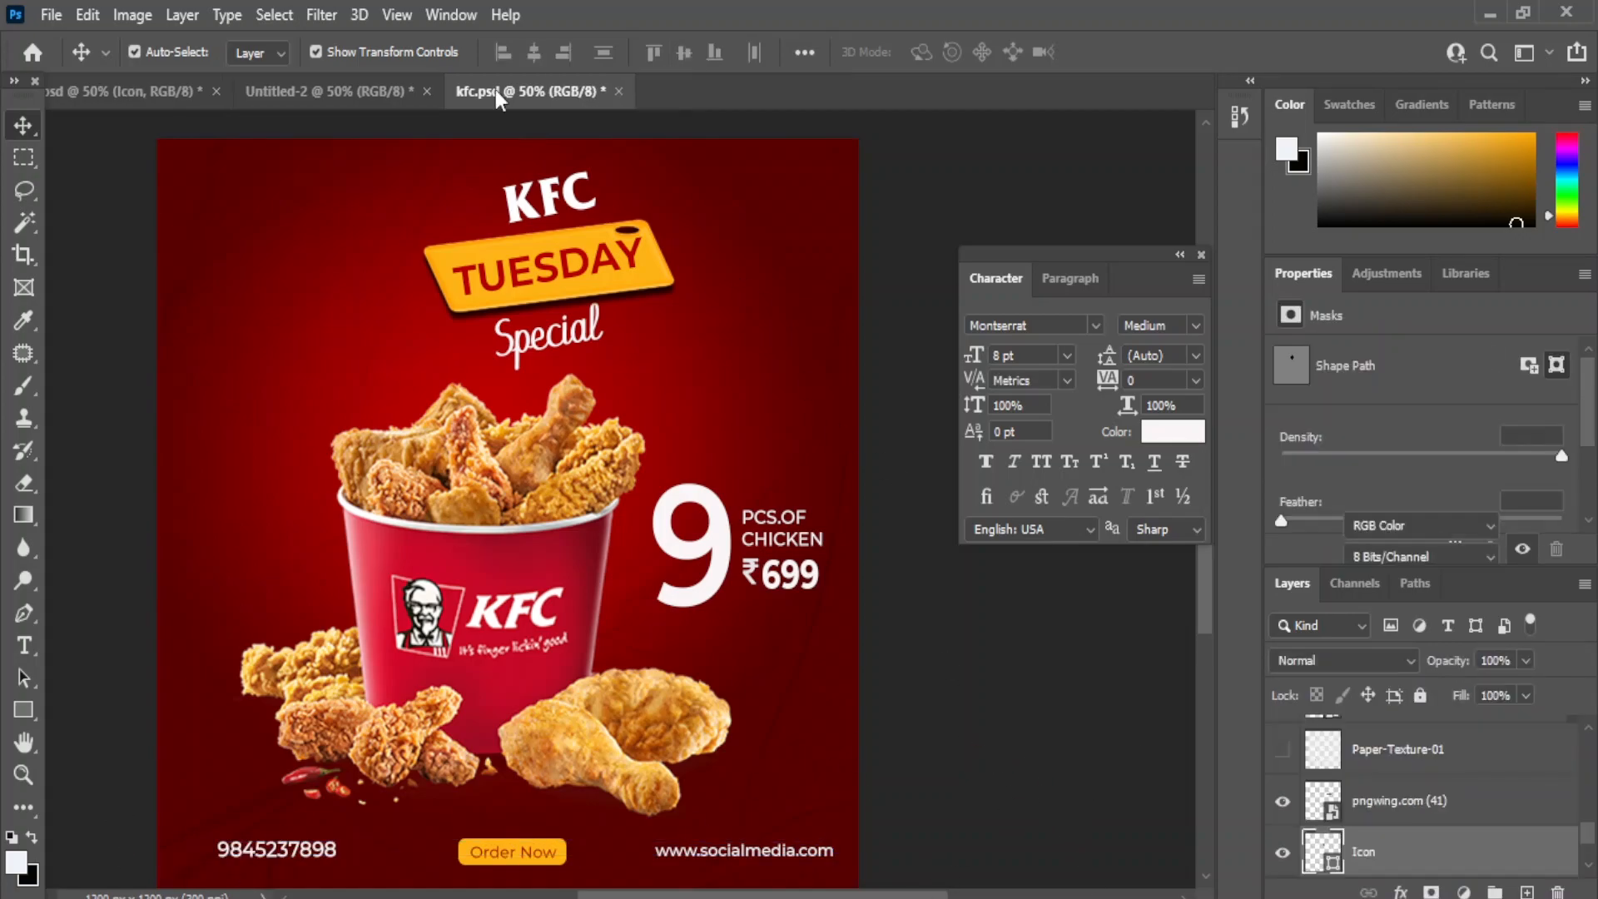
left_click(87, 14)
left_click(164, 234)
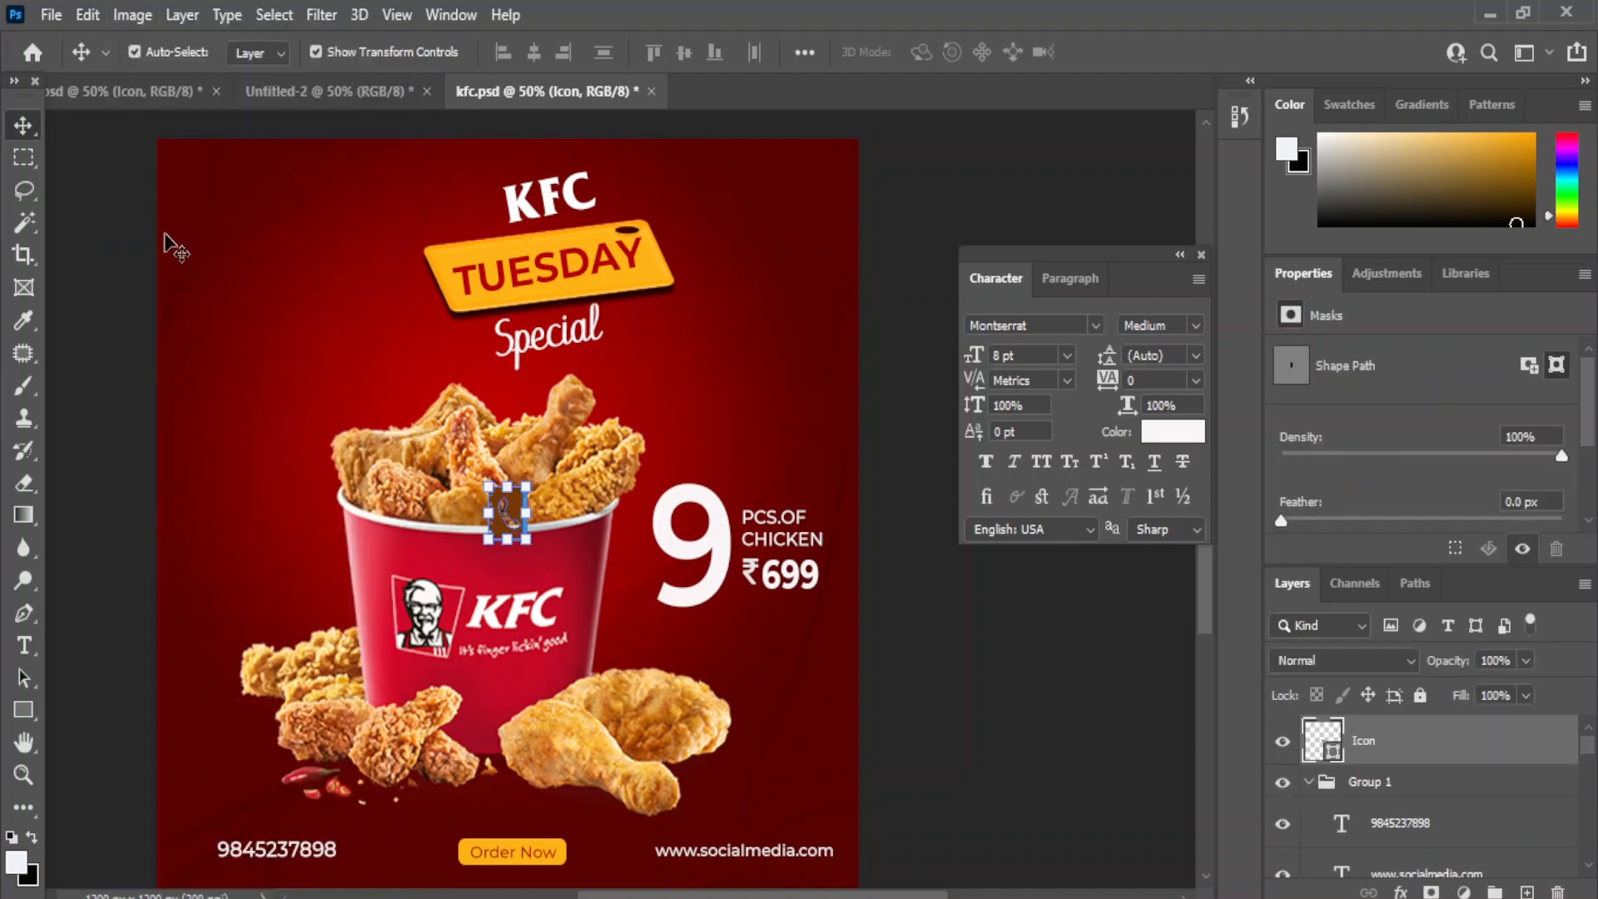
double_click(1324, 733)
type("f9a416")
key("Return")
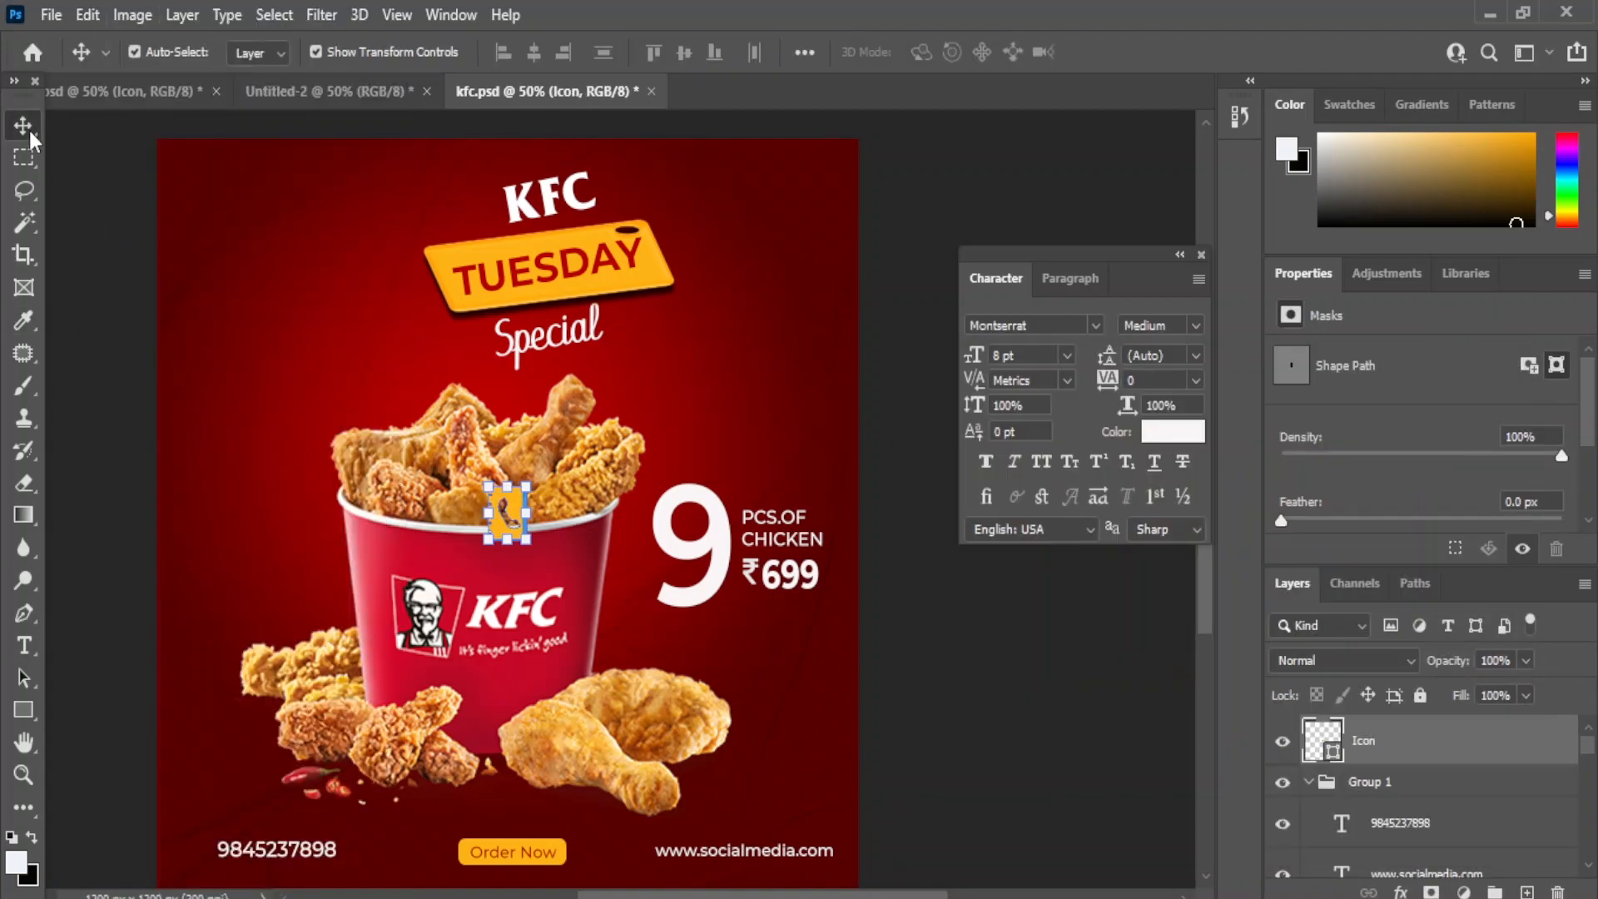
Place the phone icon at reduced size before the phone number and align its vertical center with the contact texts.
left_click_drag(509, 518, 185, 865)
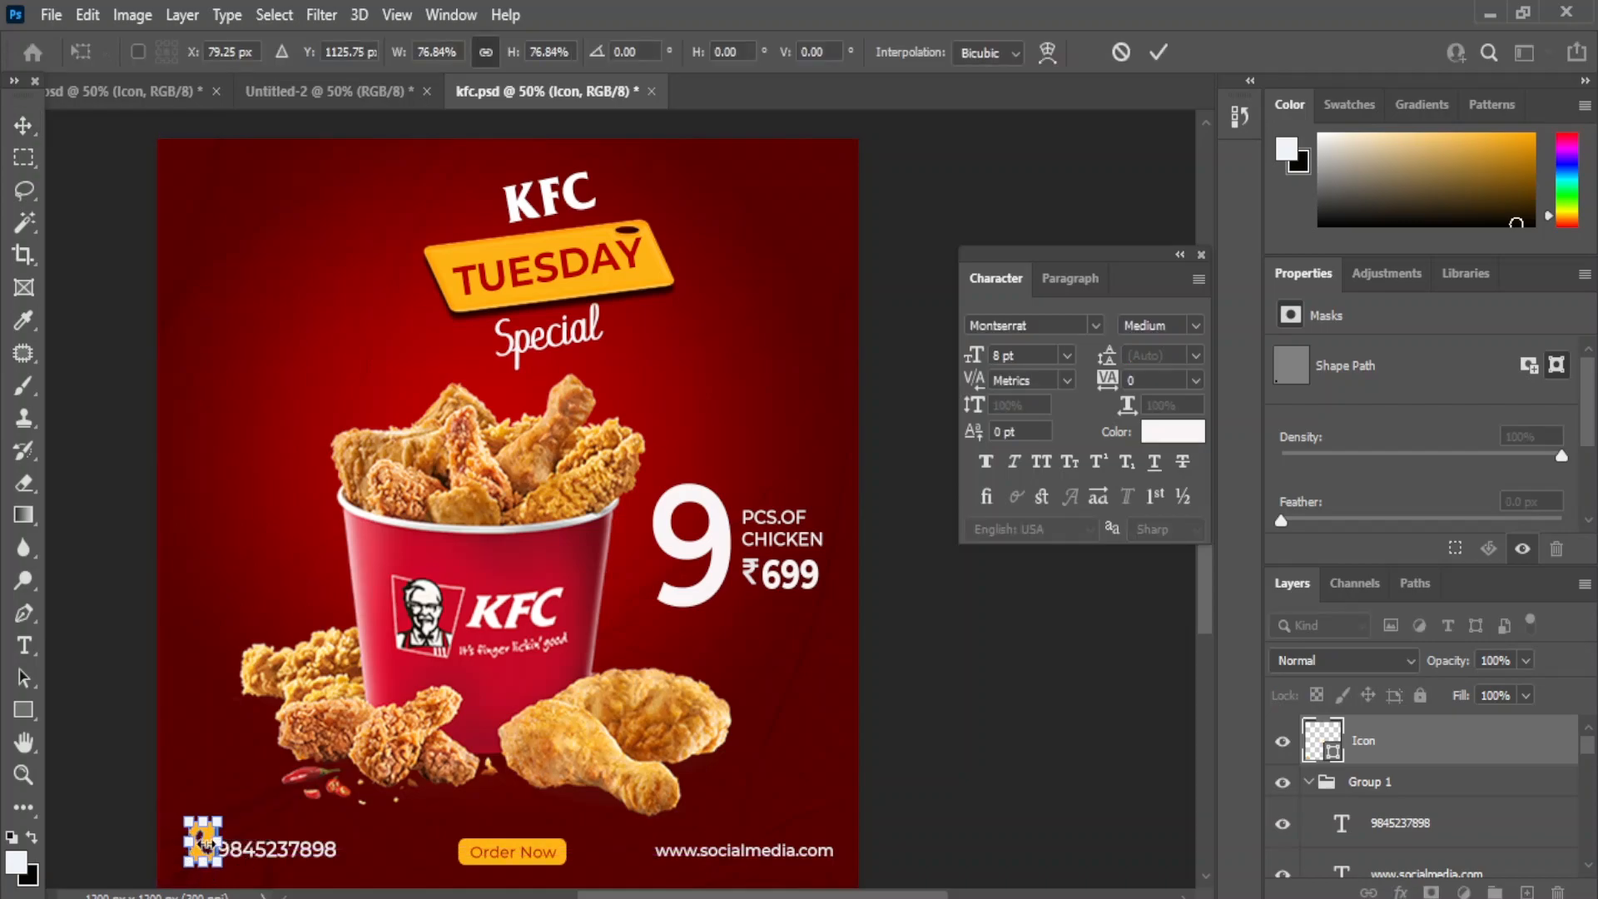
left_click(13, 129)
left_click(270, 854)
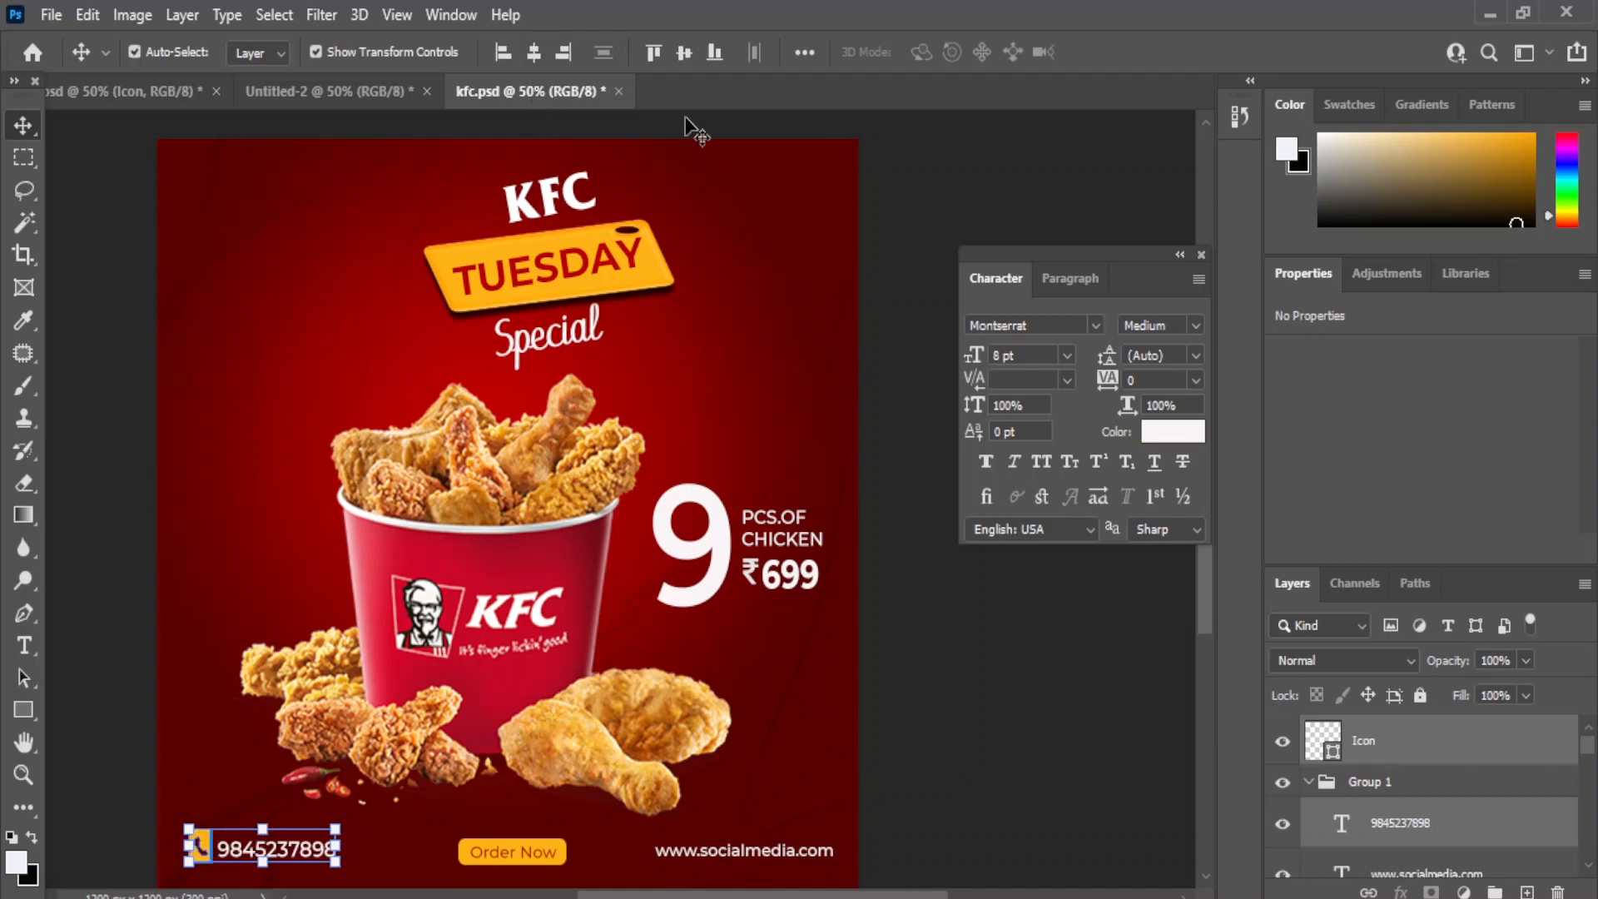
left_click(689, 856)
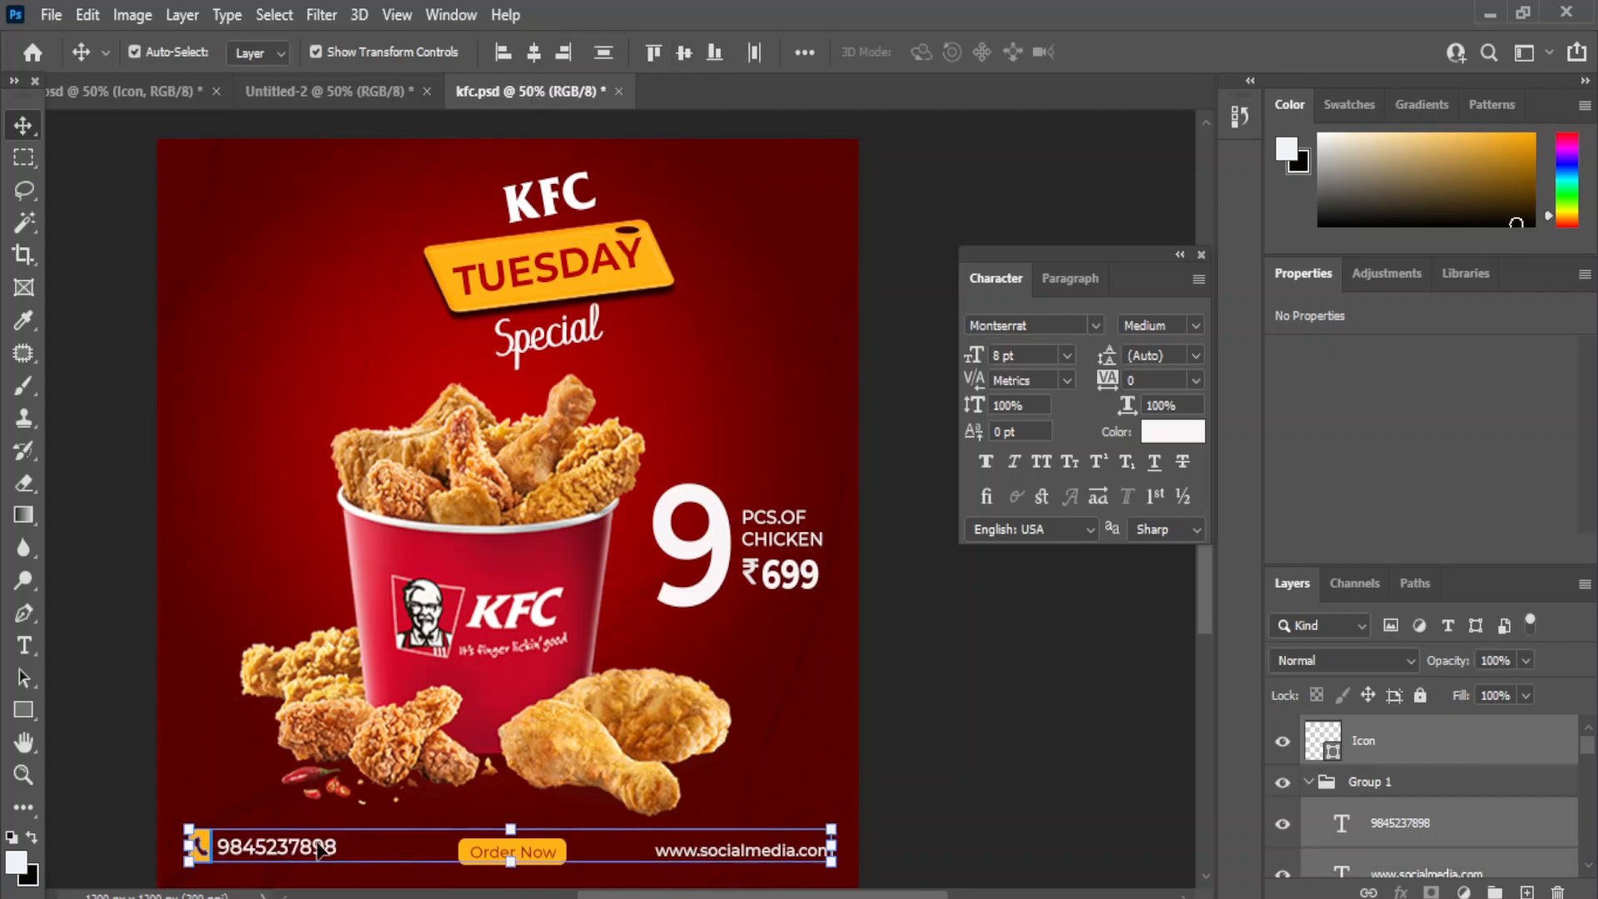
Shift the phone icon about 20 px left and the phone number 10 px left to adjust their spacing.
left_click(199, 846)
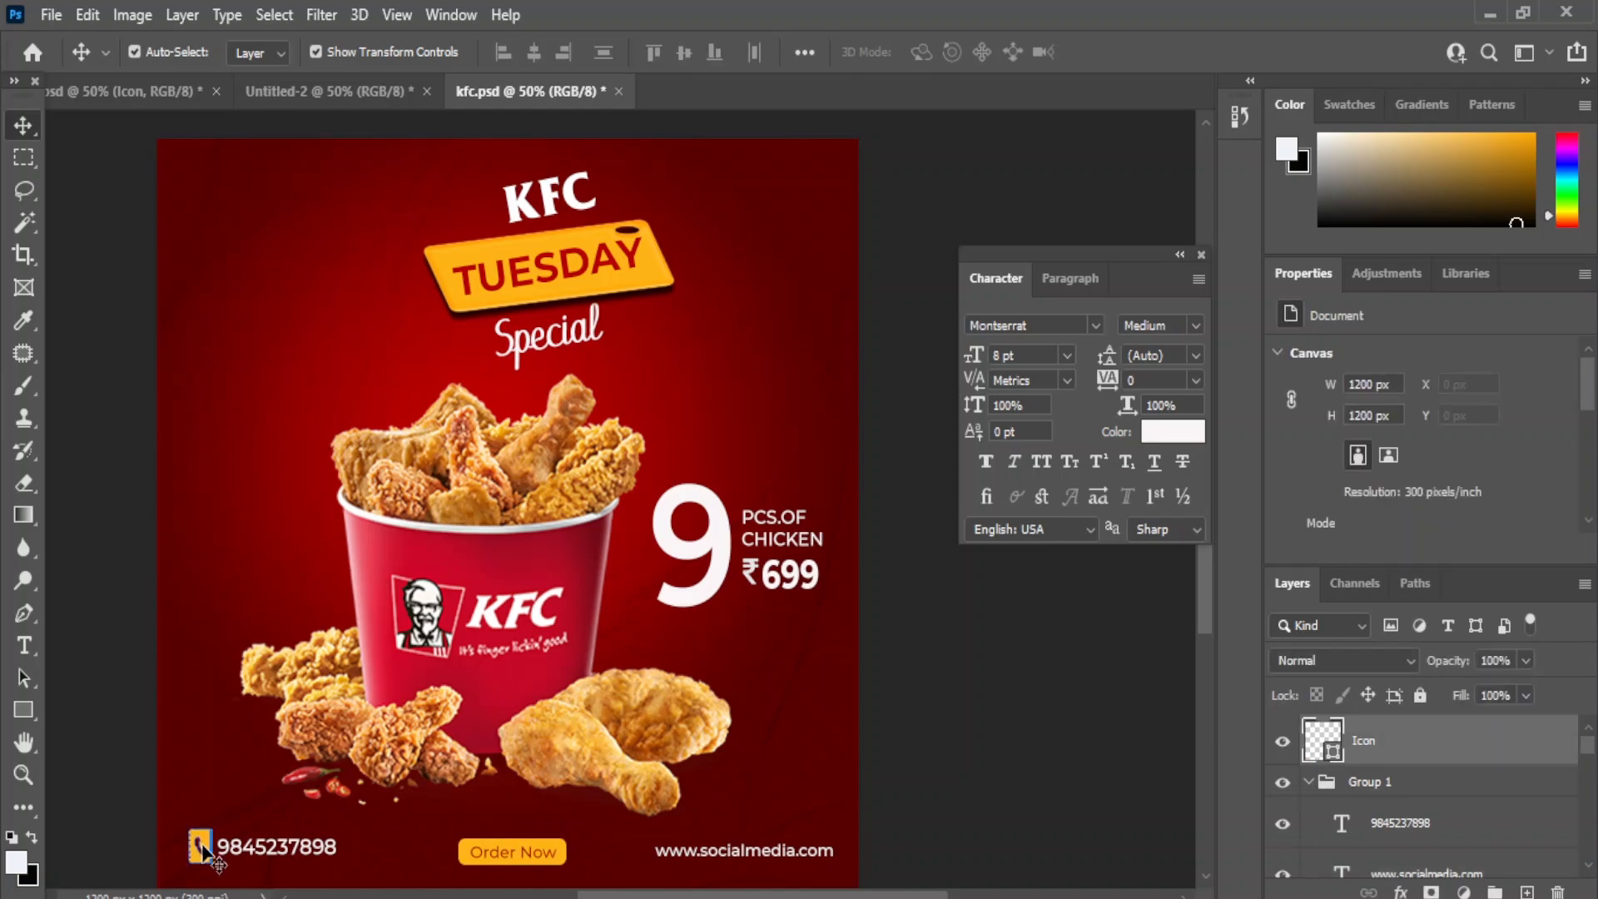
left_click(257, 853)
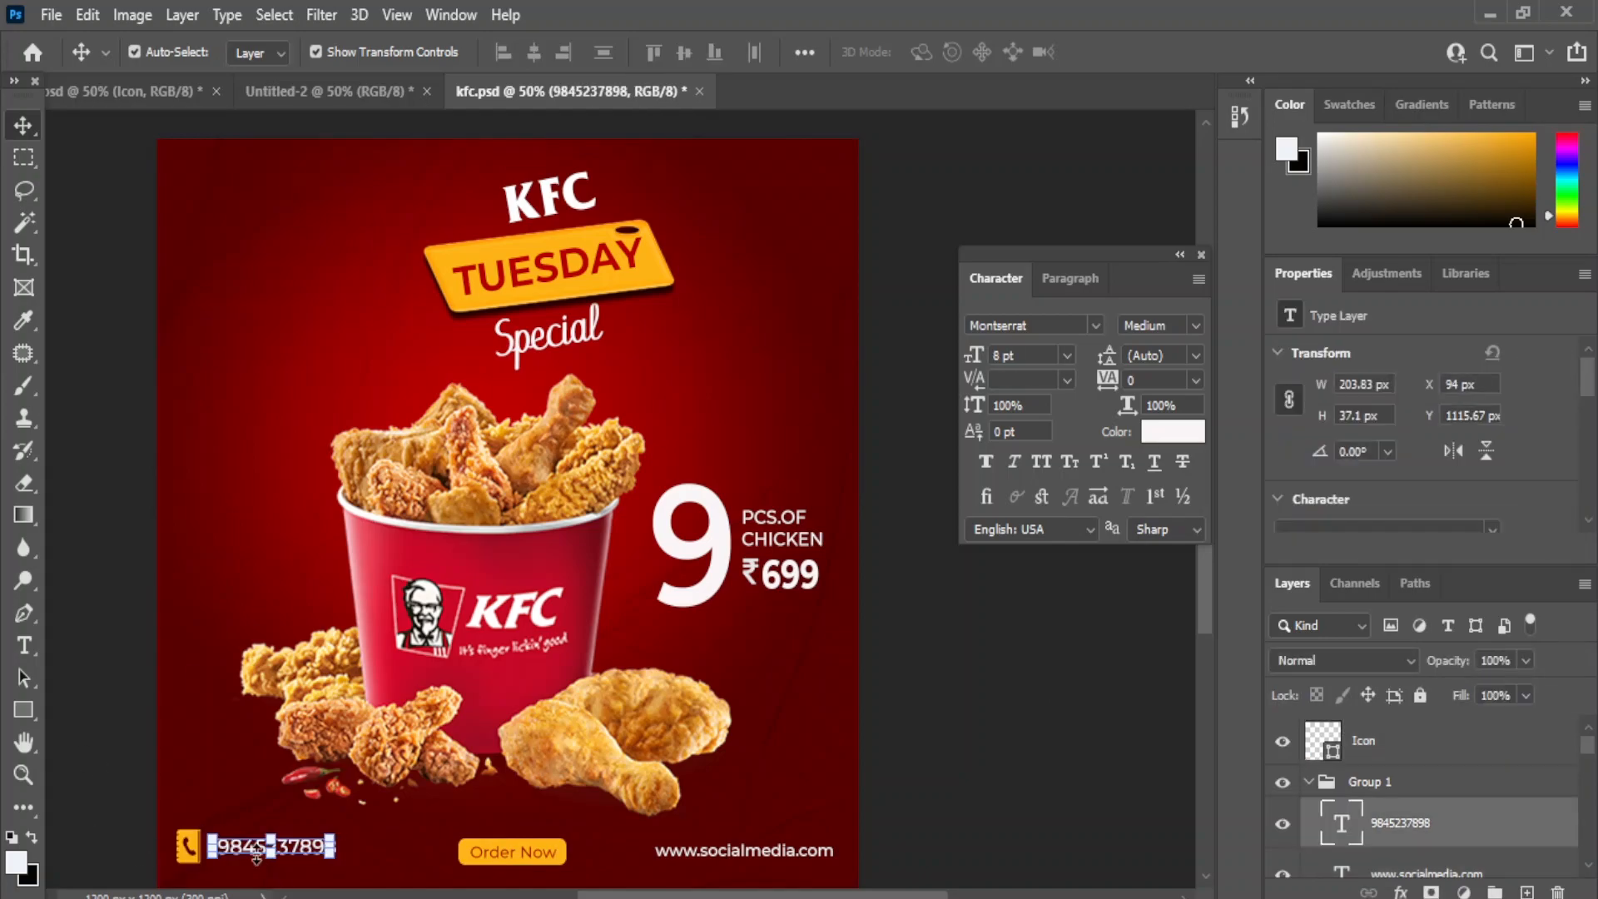
left_click(233, 764)
left_click(190, 855)
left_click(346, 856)
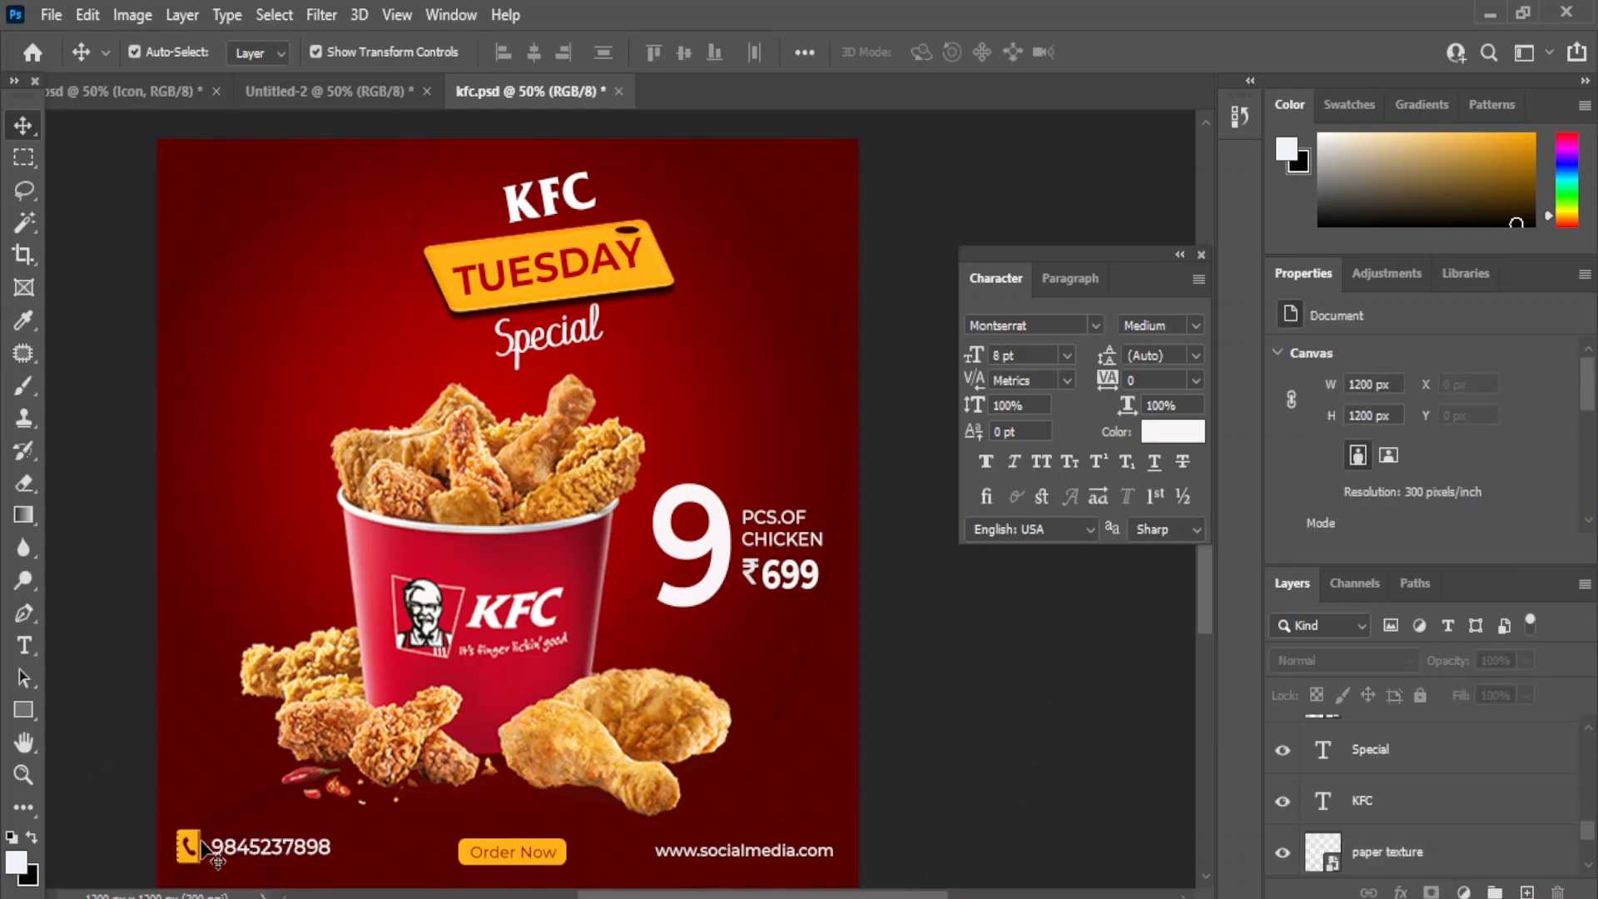
Align the vertical centers of the phone icon, phone number, Order Now button and website text.
left_click(188, 847)
left_click(283, 854, "shift")
left_click(483, 857, "shift")
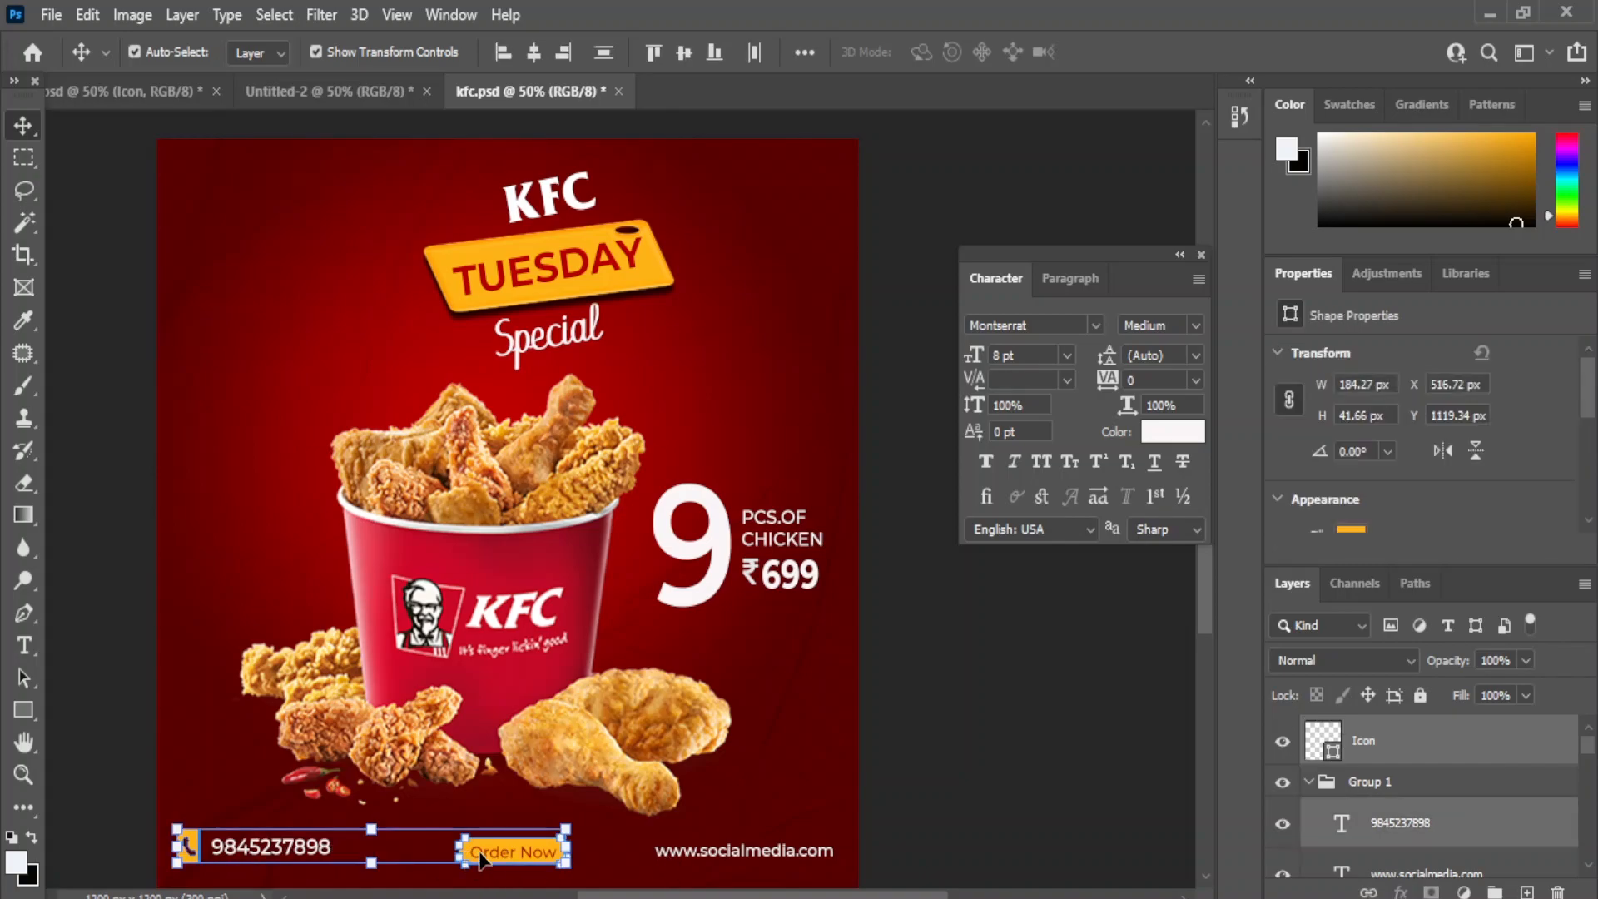
left_click(670, 857, "shift")
left_click(684, 52)
Nudge the whole selected footer row of contact details and Order Now button 6 px to the right.
key("Right")
key("Right")
key("Right")
key("Right")
key("Right")
key("Right")
key("Right")
key("Right")
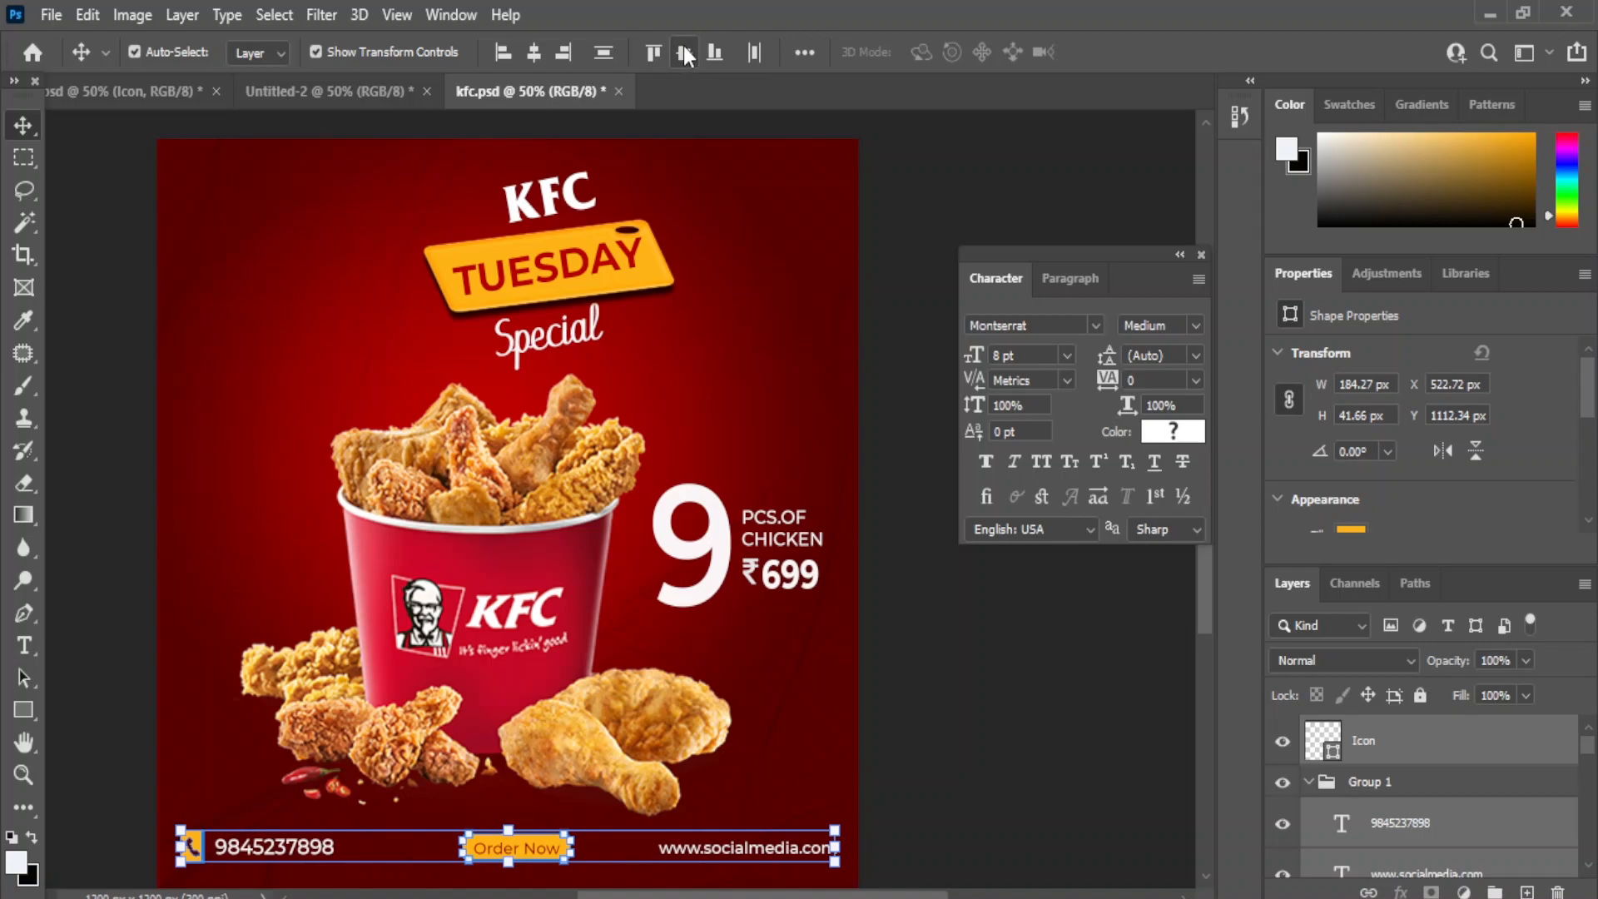
left_click(973, 776)
Nudge the chicken bucket up another 20 px to open more space above the footer row.
left_click(495, 609)
key("Up")
key("Up")
key("Up")
key("Up")
key("Up")
key("Up")
key("Up")
key("Up")
key("Up")
key("Up")
key("Up")
key("Up")
key("Up")
key("Up")
key("Up")
key("Up")
key("Up")
key("Up")
key("Up")
key("Up")
left_click(1174, 657)
Add a new empty layer directly above the paper texture layer.
scroll(1422, 791, "down", 1)
scroll(1423, 799, "down", 3)
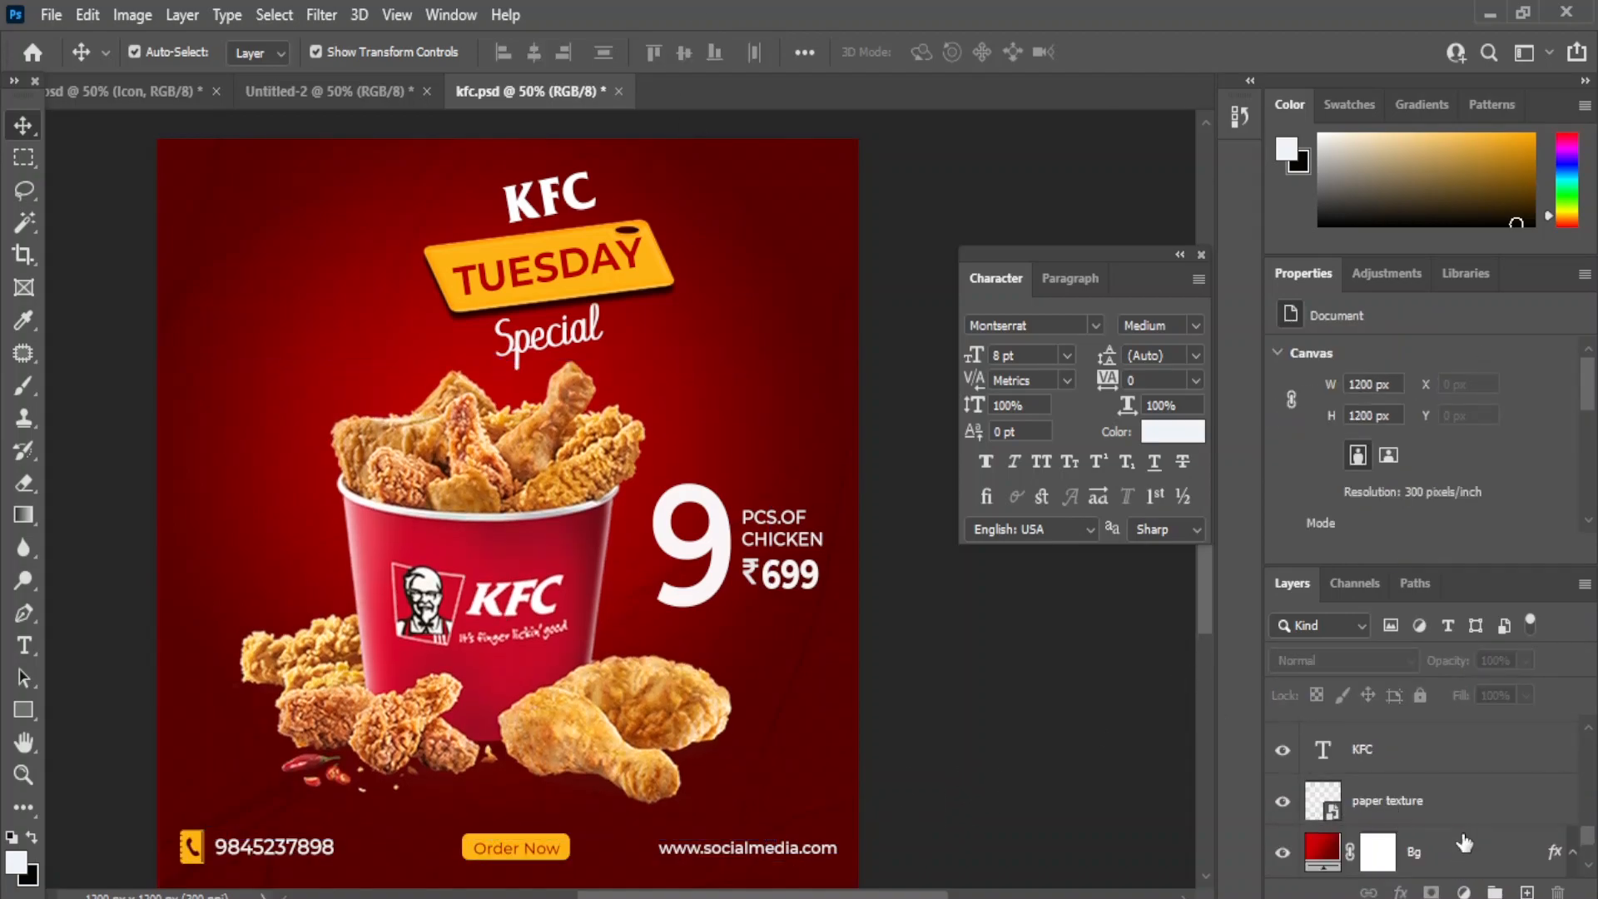
left_click(1391, 800)
left_click(1527, 892)
Switch to the Brush tool and set the foreground color to a bright red.
left_click(24, 711)
left_click(24, 386)
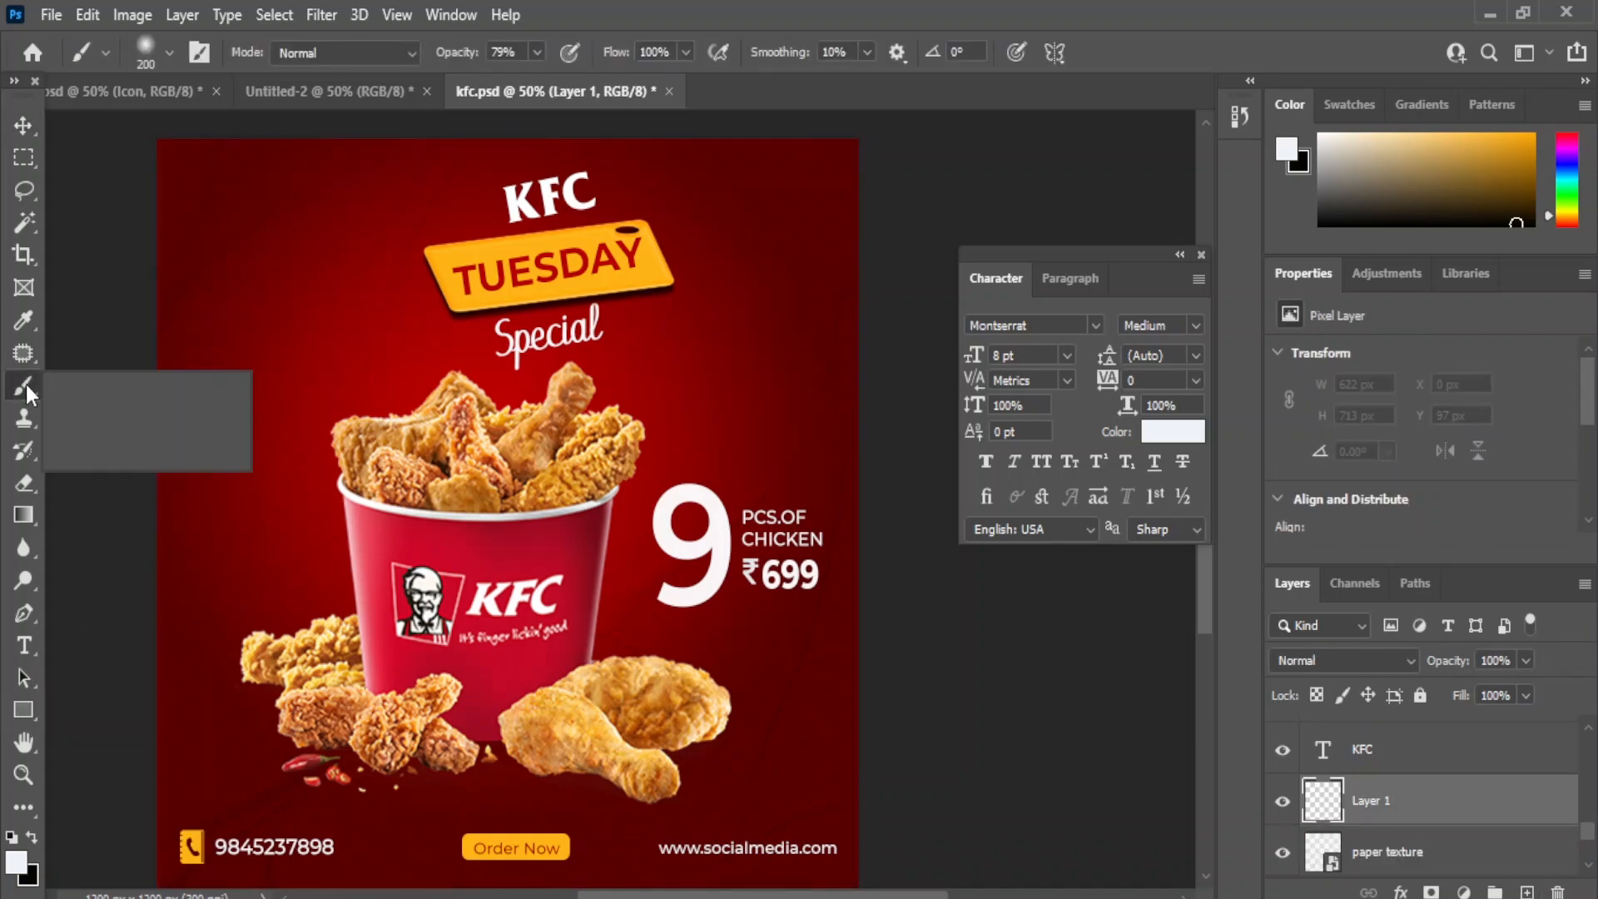
double_click(1326, 808)
left_click(1224, 214)
left_click(16, 863)
left_click(541, 363)
left_click(1174, 440)
key("Return")
Enlarge the soft brush to 900 px and paint a red glow behind the chicken bucket on the new layer.
key("]")
key("]")
key("]")
key("]")
key("]")
left_click(495, 523)
key("]")
key("]")
key("]")
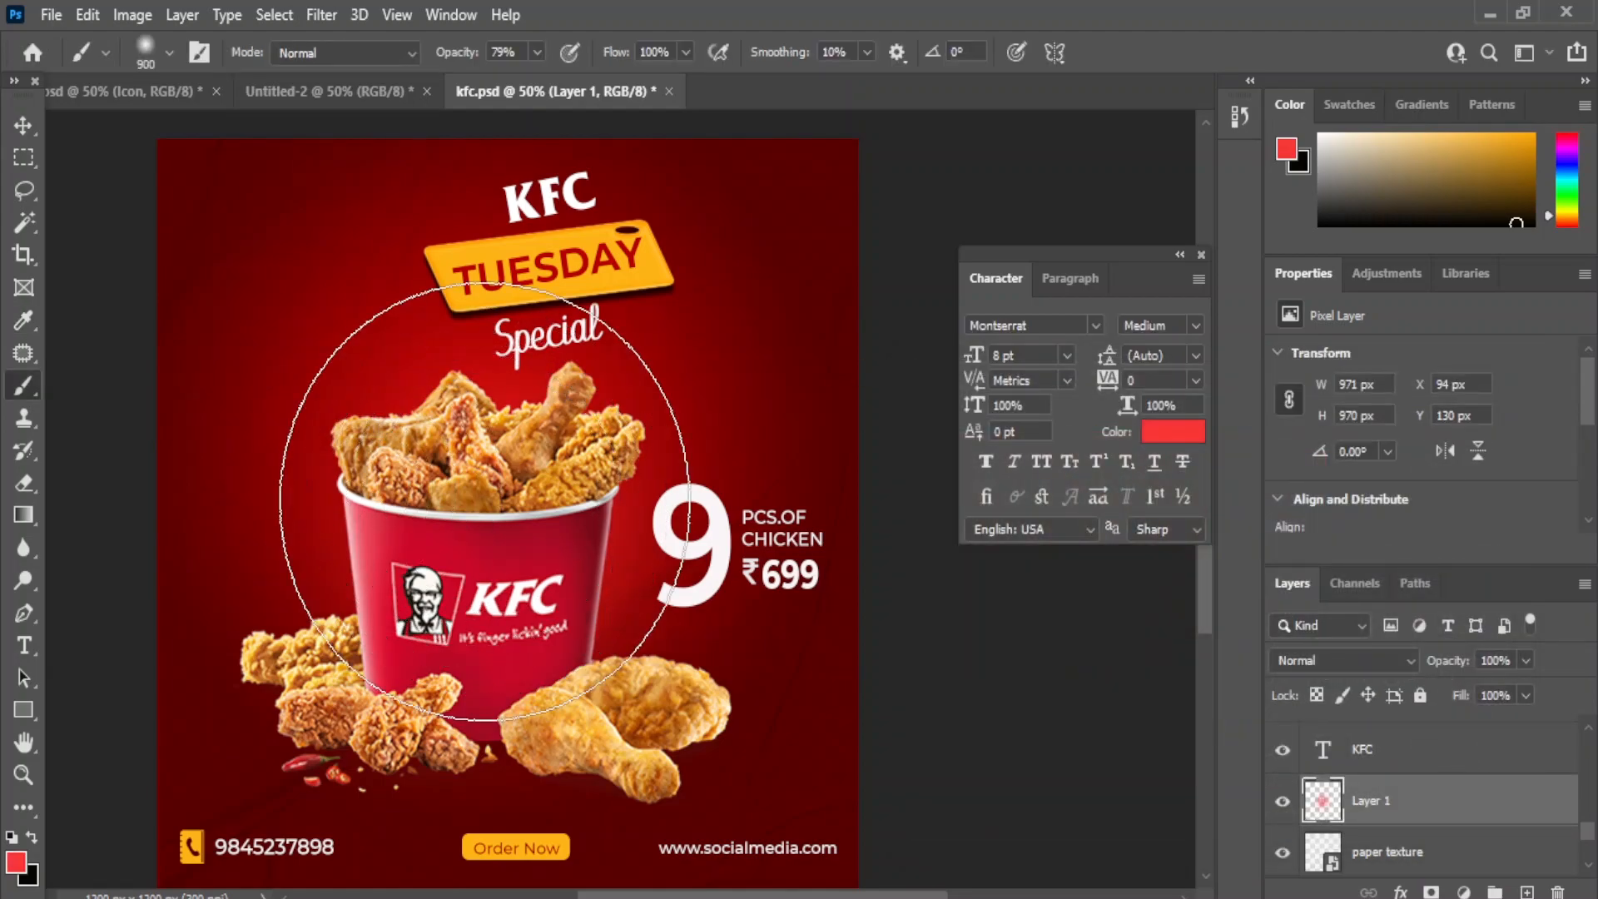
left_click(481, 541)
left_click(432, 502)
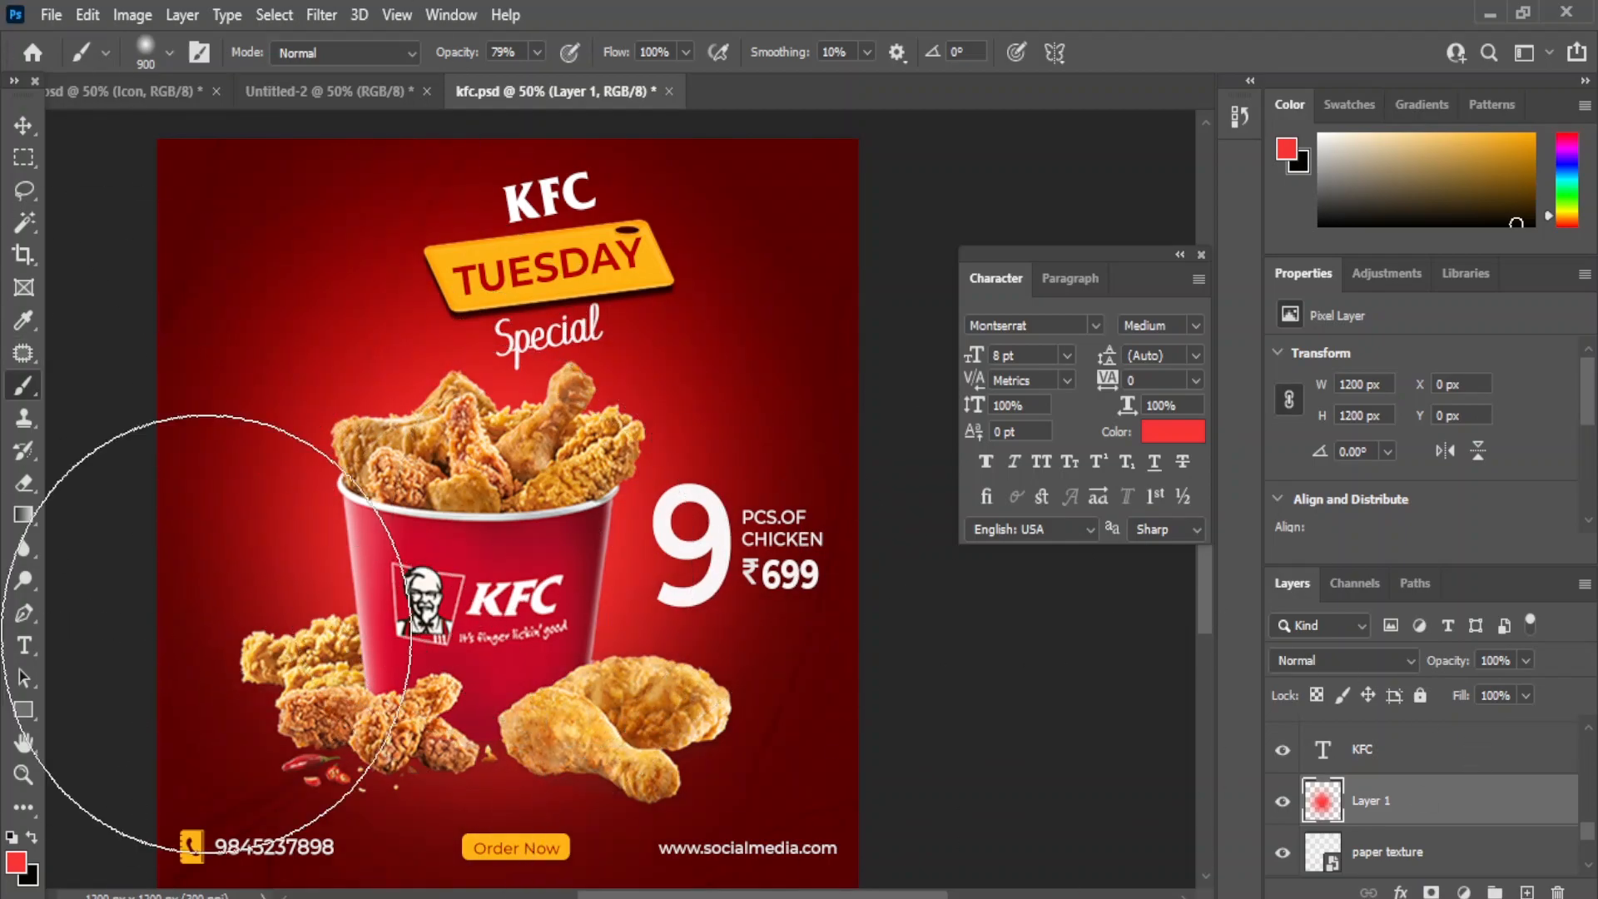
Place the tomato slice image (18).png and scale it to about 71 by 73 px in the banner's upper-right corner.
left_click(25, 126)
left_click(1045, 716)
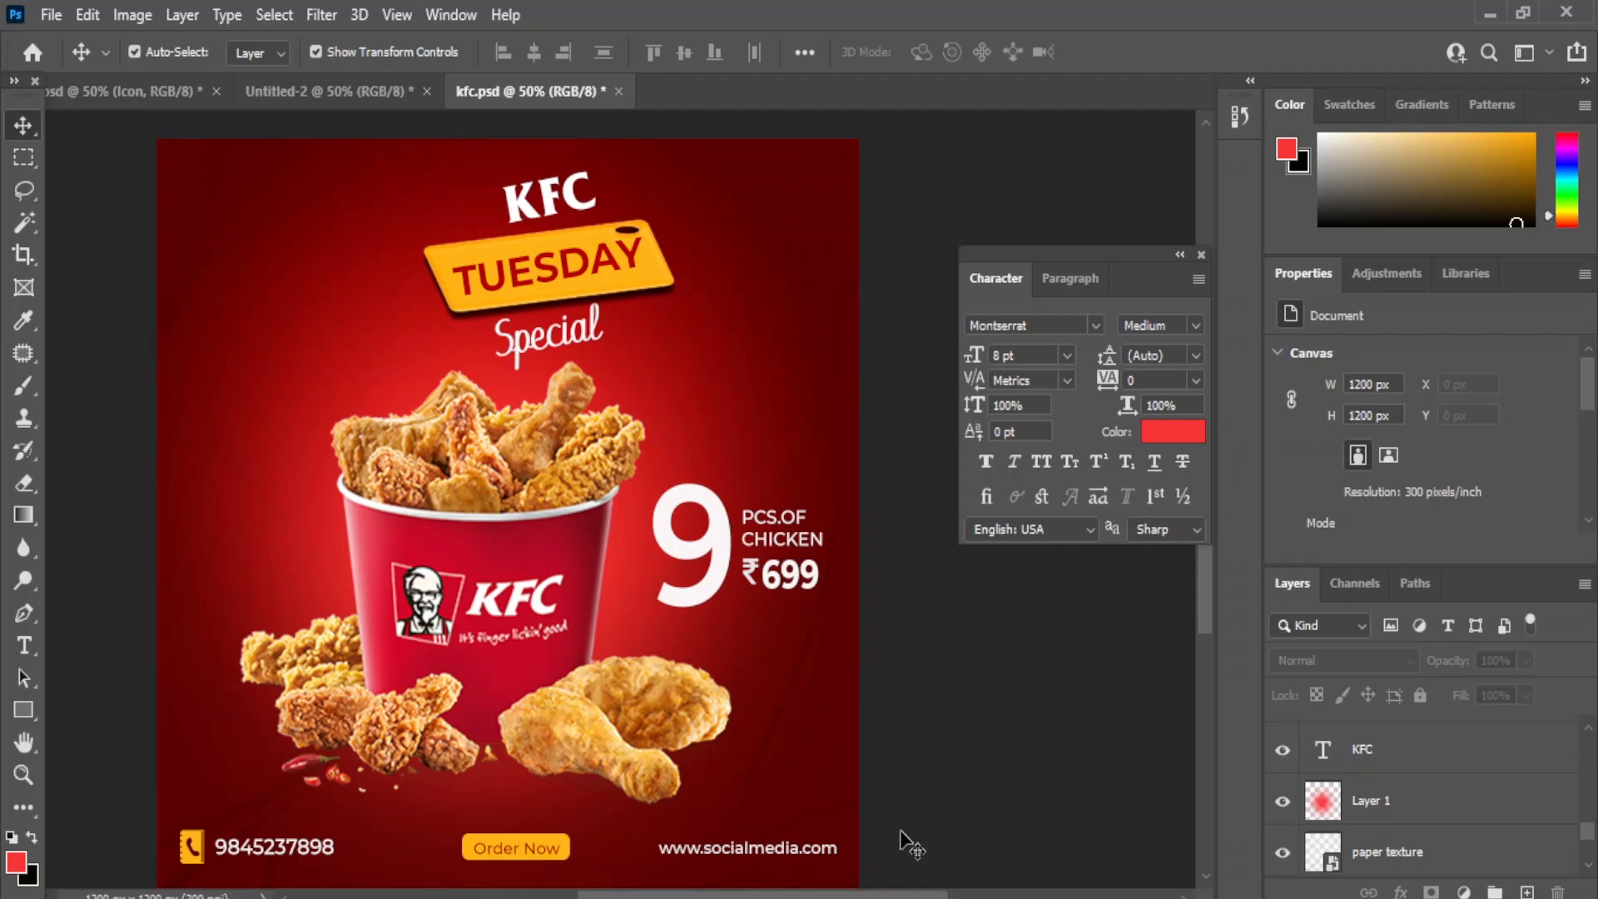
left_click(829, 892)
left_click(863, 821)
left_click_drag(303, 307, 286, 356)
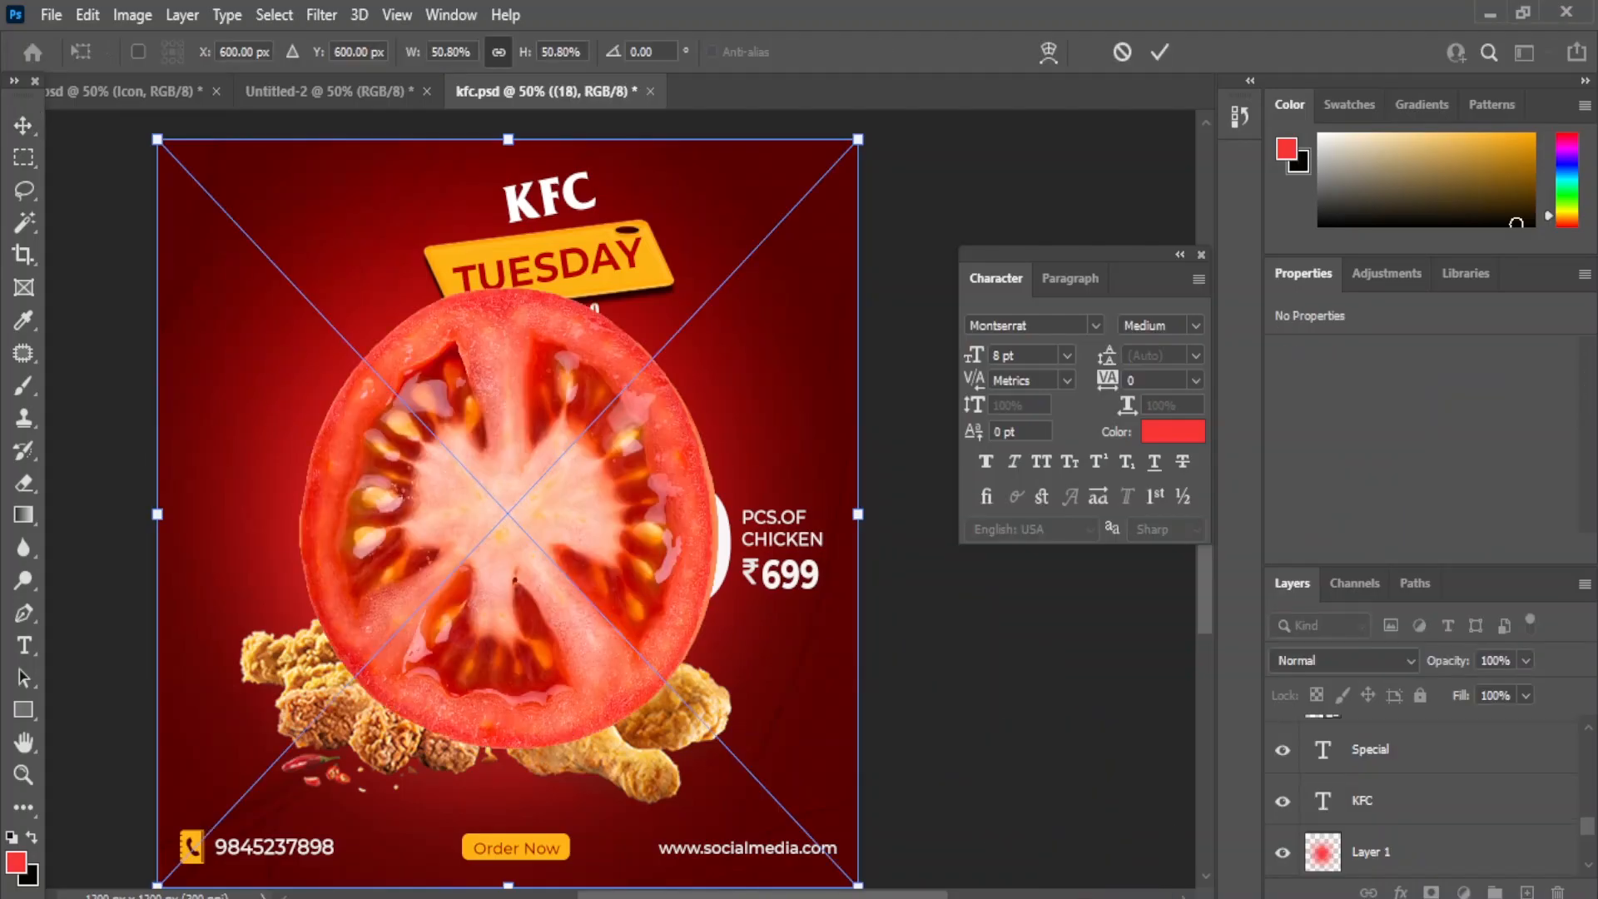
left_click_drag(861, 140, 272, 765)
left_click_drag(218, 795, 215, 167)
left_click_drag(159, 248, 821, 188)
key("Return")
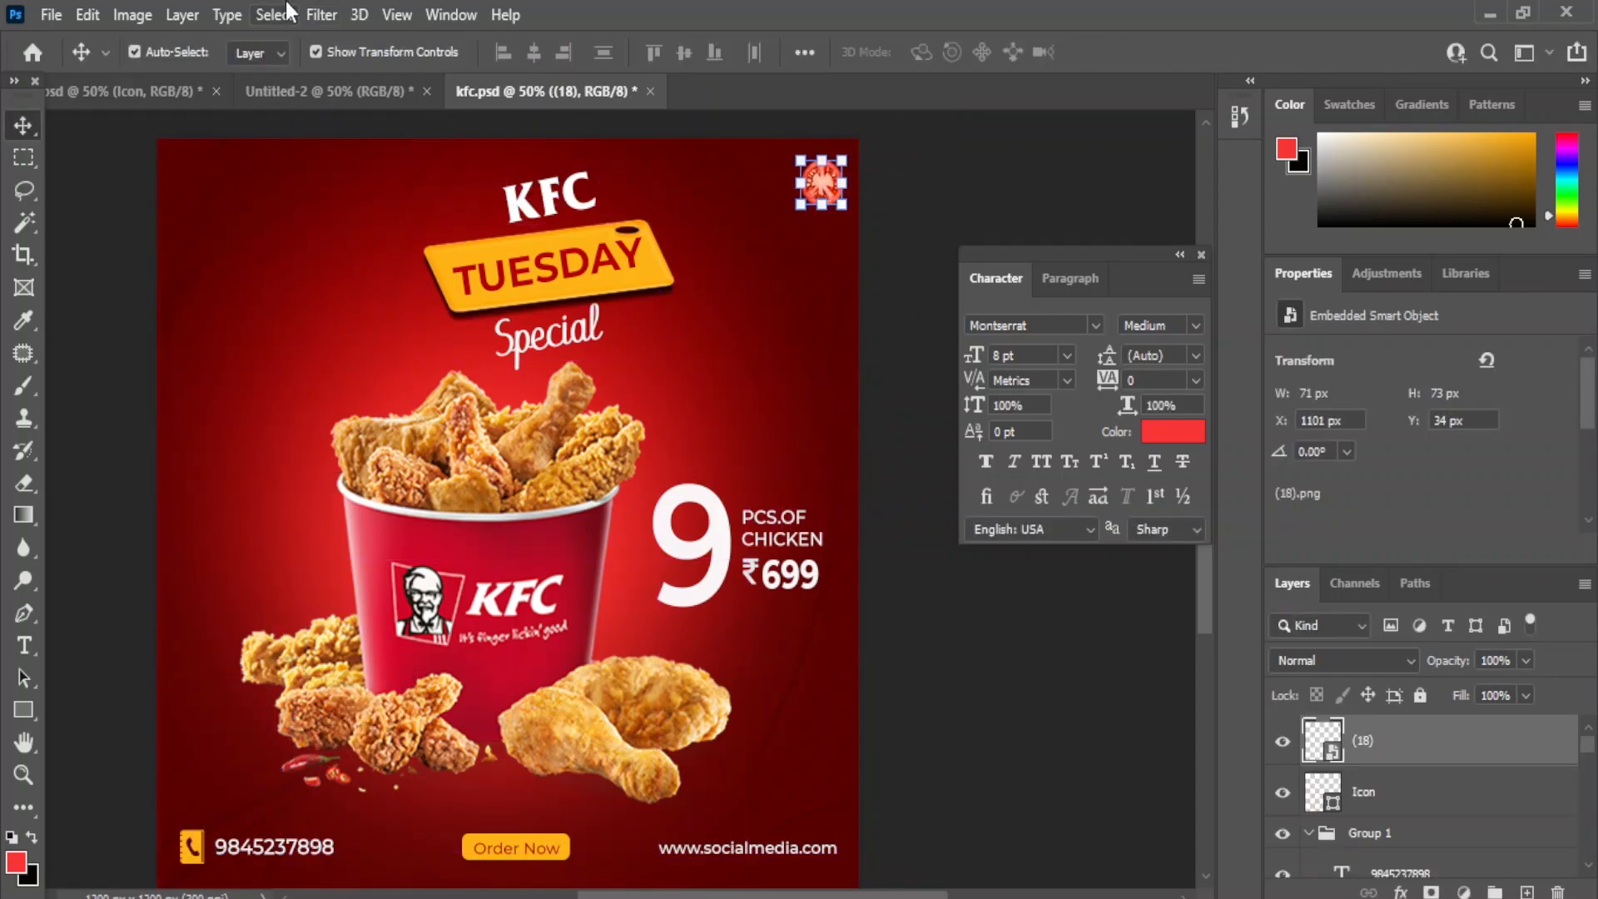
Apply a Gaussian Blur with a 2.5 px radius to the tomato slice.
left_click(321, 15)
mouse_move(374, 334)
left_click(658, 428)
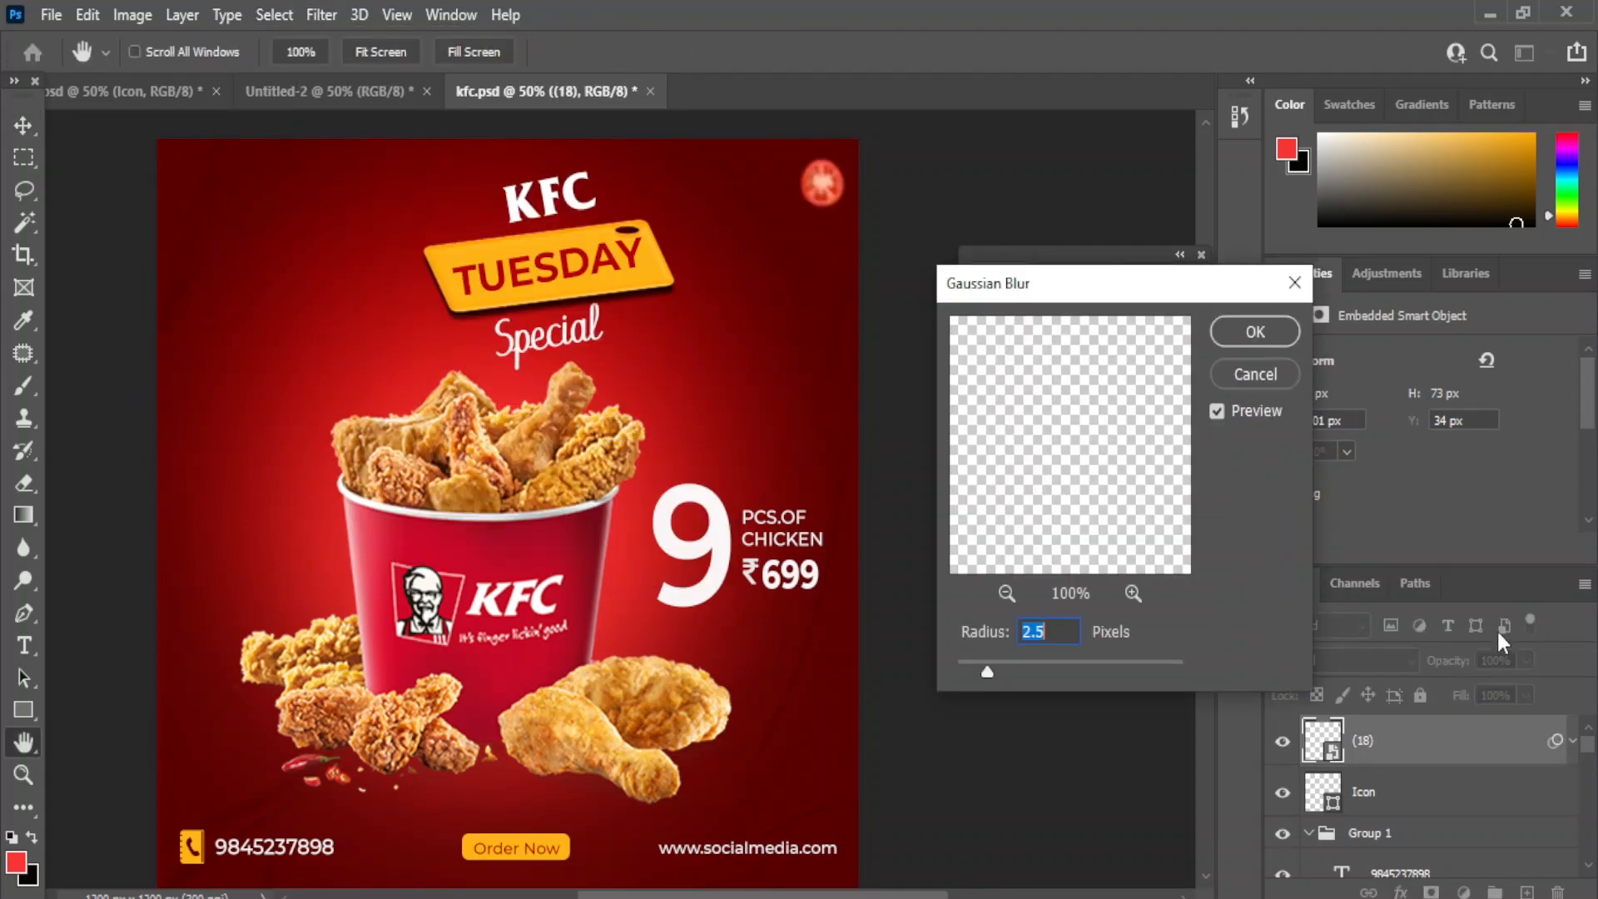
left_click(1241, 333)
left_click(1028, 728)
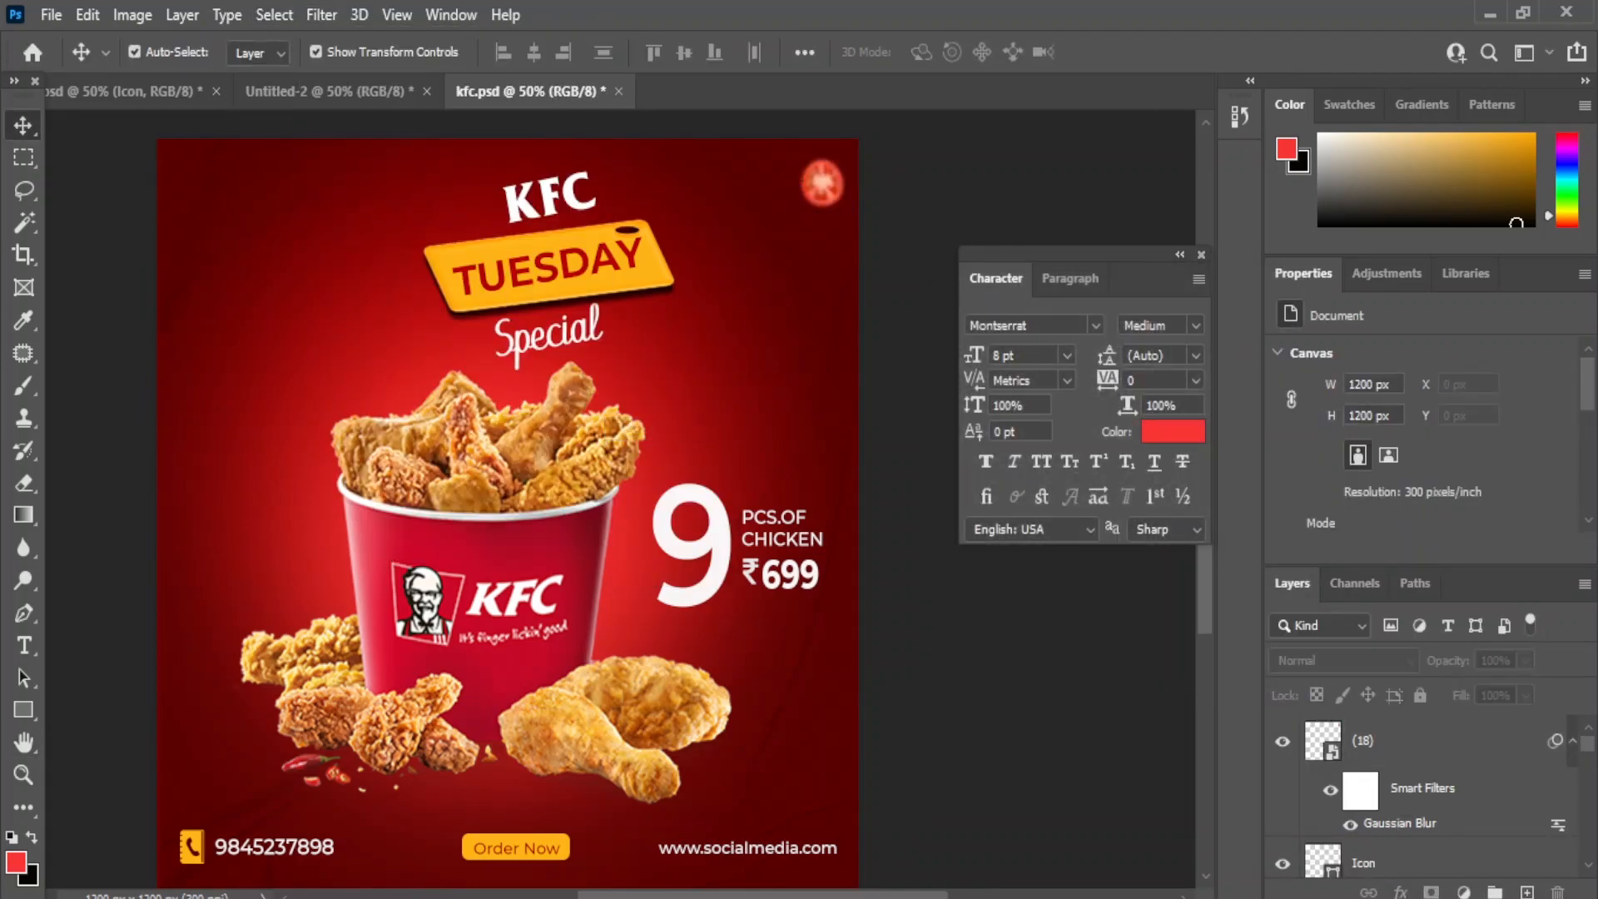
Place the image chilli.png and scale it to about 88 px high in the banner's upper-left corner.
left_click(866, 795)
left_click_drag(577, 320, 332, 365)
left_click_drag(855, 789, 228, 206)
left_click(322, 14)
key("Escape")
key("Return")
Apply a Gaussian Blur with a 1.5 px radius to the chilli.
left_click(321, 15)
mouse_move(583, 328)
left_click(663, 423)
left_click_drag(992, 671, 976, 671)
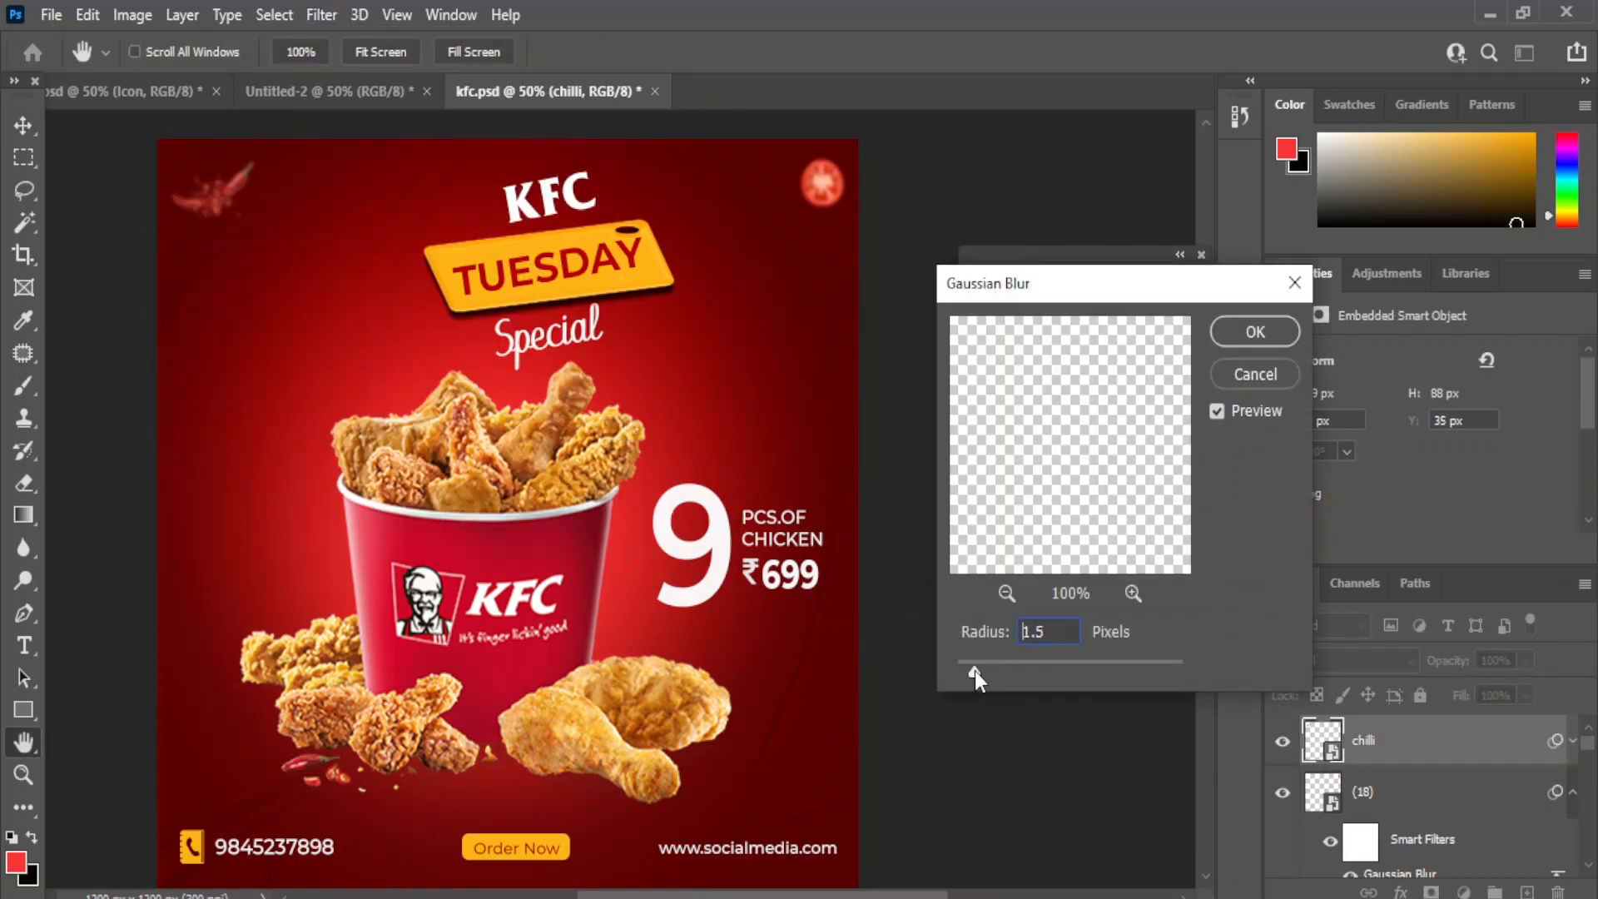
left_click(1255, 331)
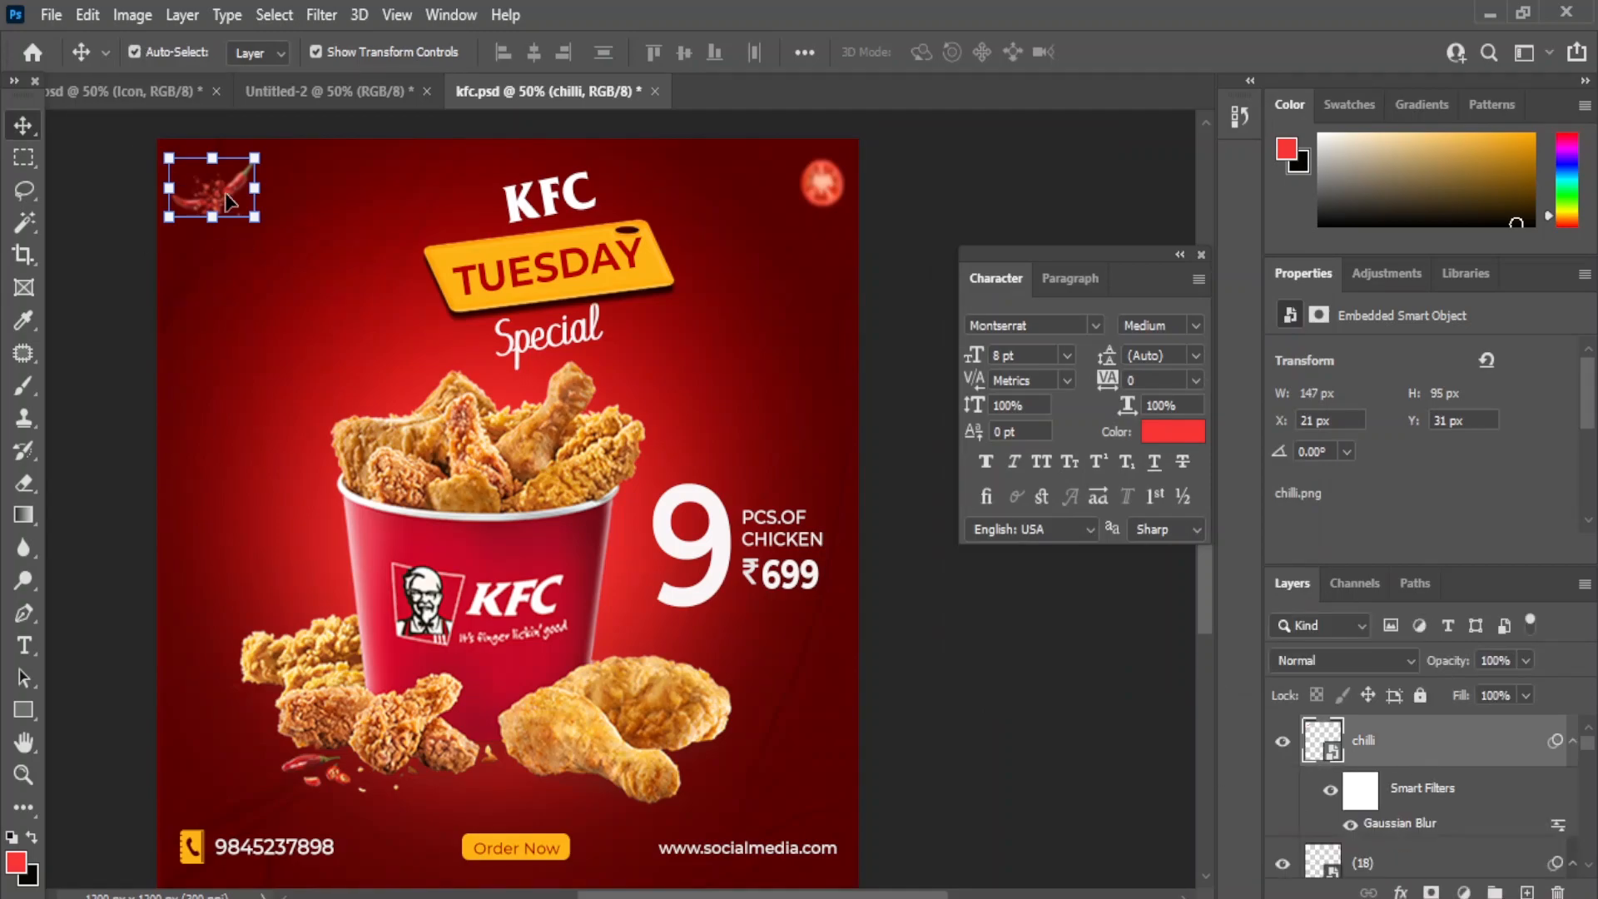
Duplicate the blurred chilli twice, placing one copy beside the word Special and the other at the banner's left edge beside the bucket.
left_click(204, 210)
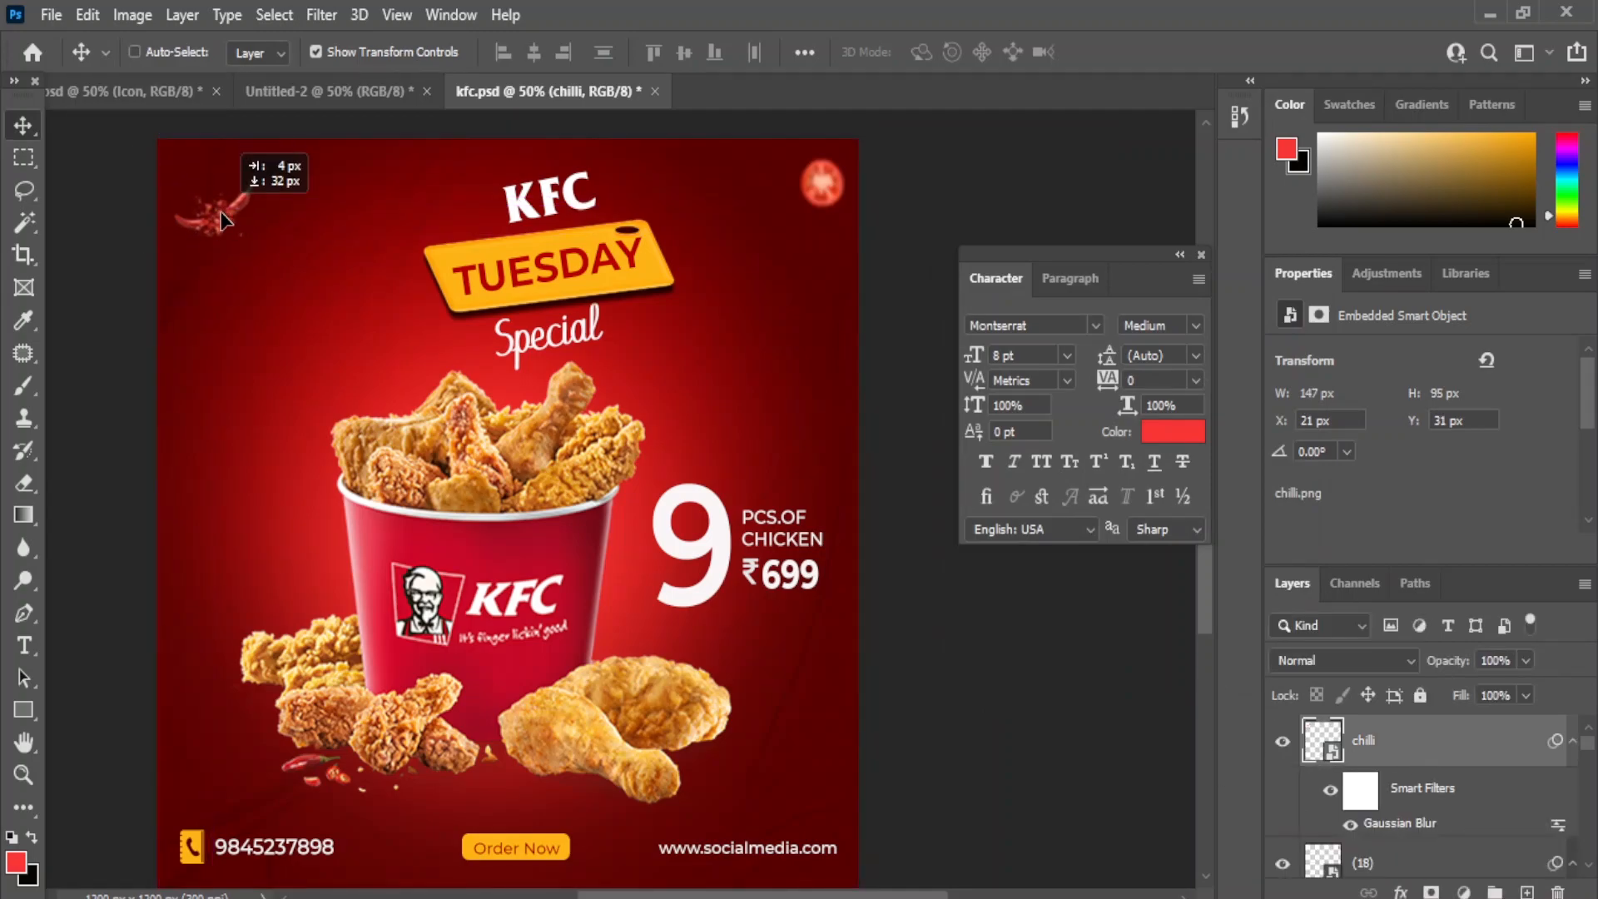
key("ctrl+j")
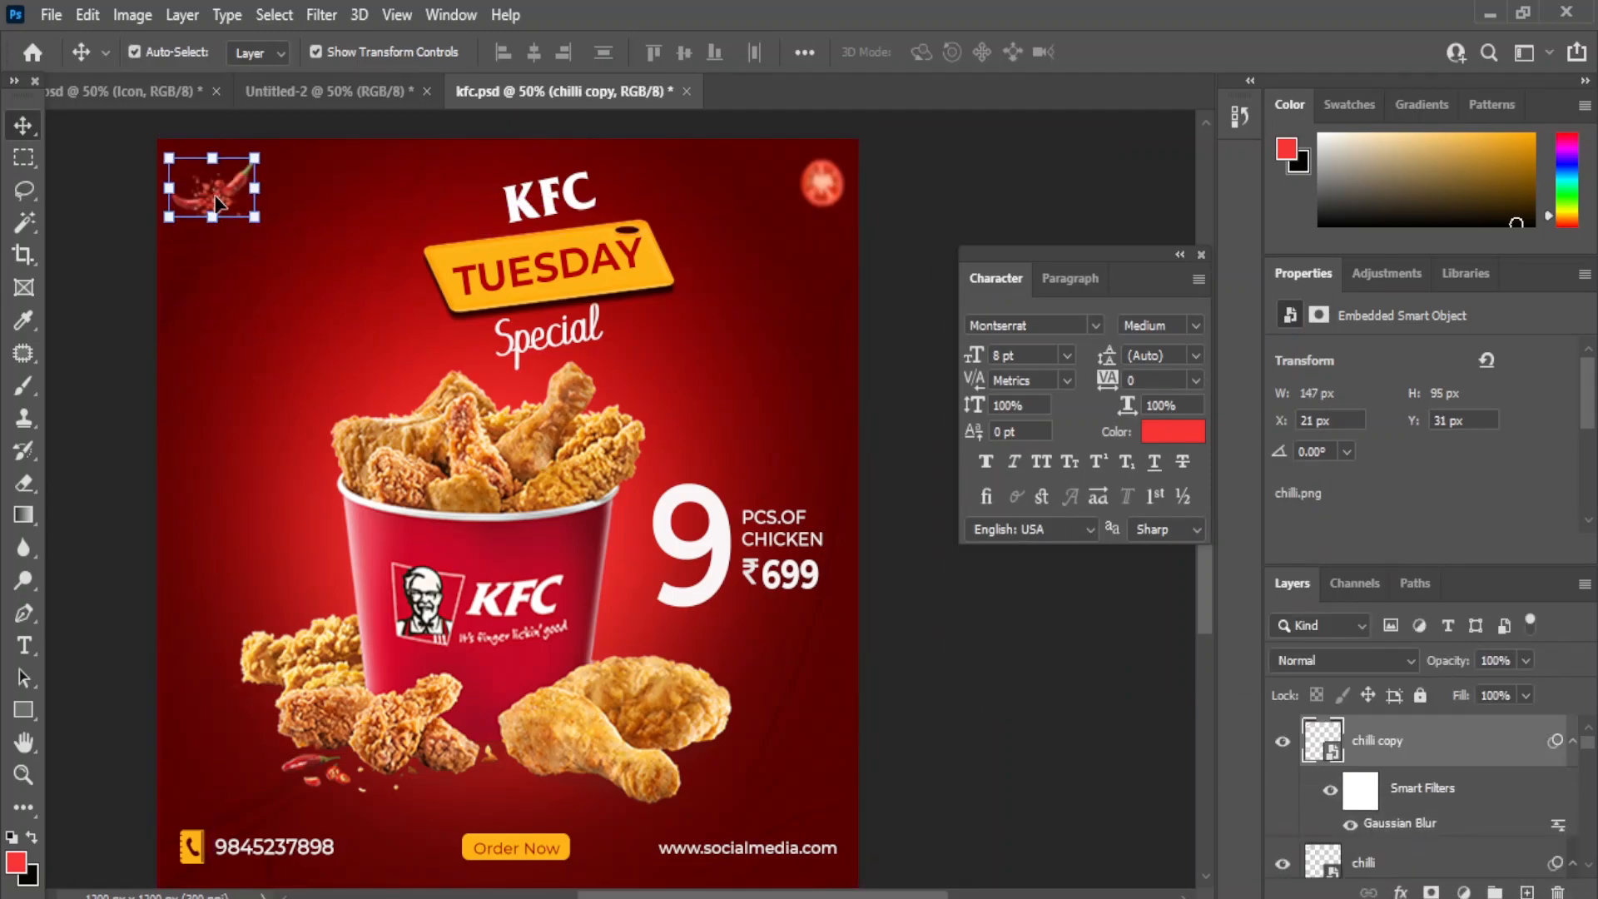
left_click_drag(226, 306, 209, 617)
key("ctrl+j")
Rotate the chilli copy at the banner's left edge beside the bucket to about -125°.
key("ctrl+t")
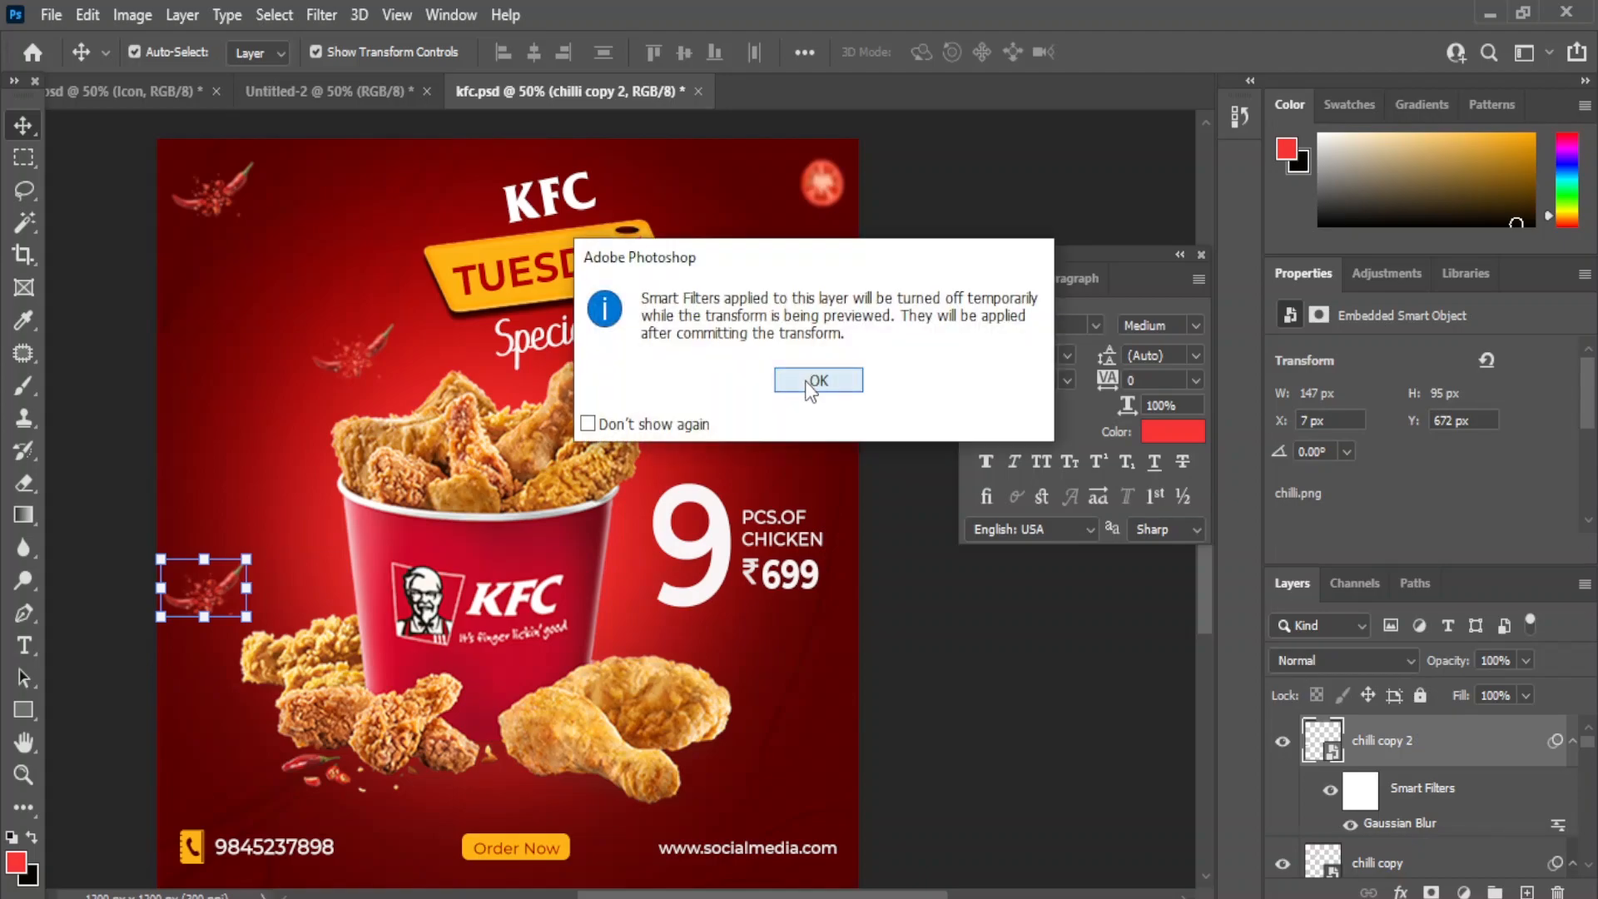
left_click(818, 380)
left_click_drag(356, 489, 21, 462)
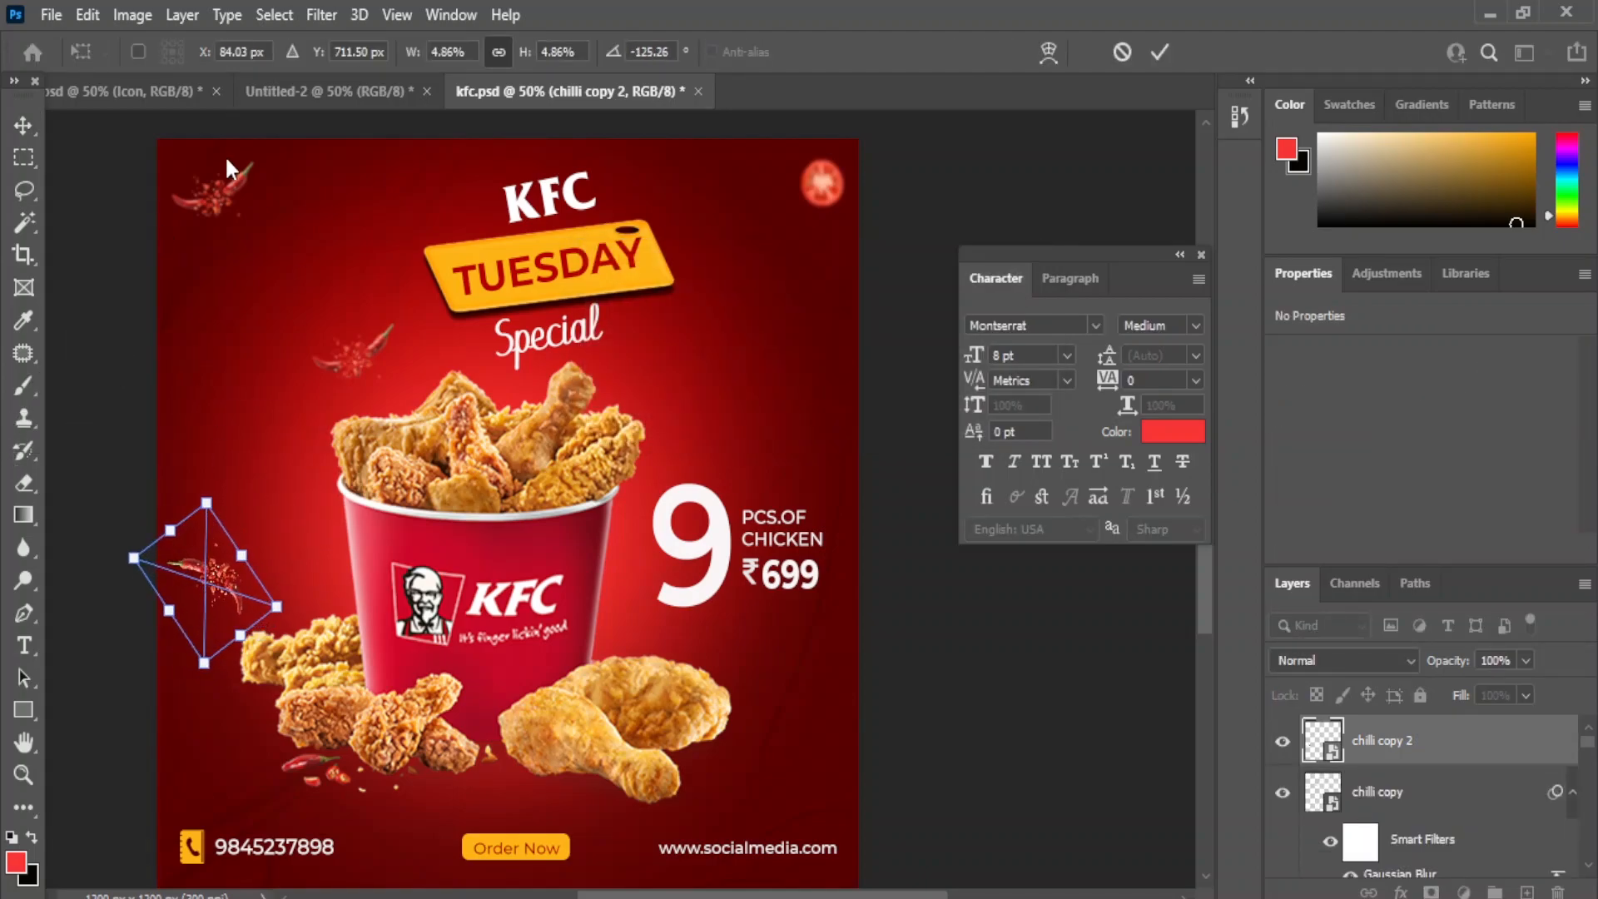
key("Return")
Rotate the chilli in the banner's upper-left corner to about -101°.
left_click(219, 204)
key("ctrl+t")
left_click(820, 379)
left_click_drag(275, 225, 263, 432)
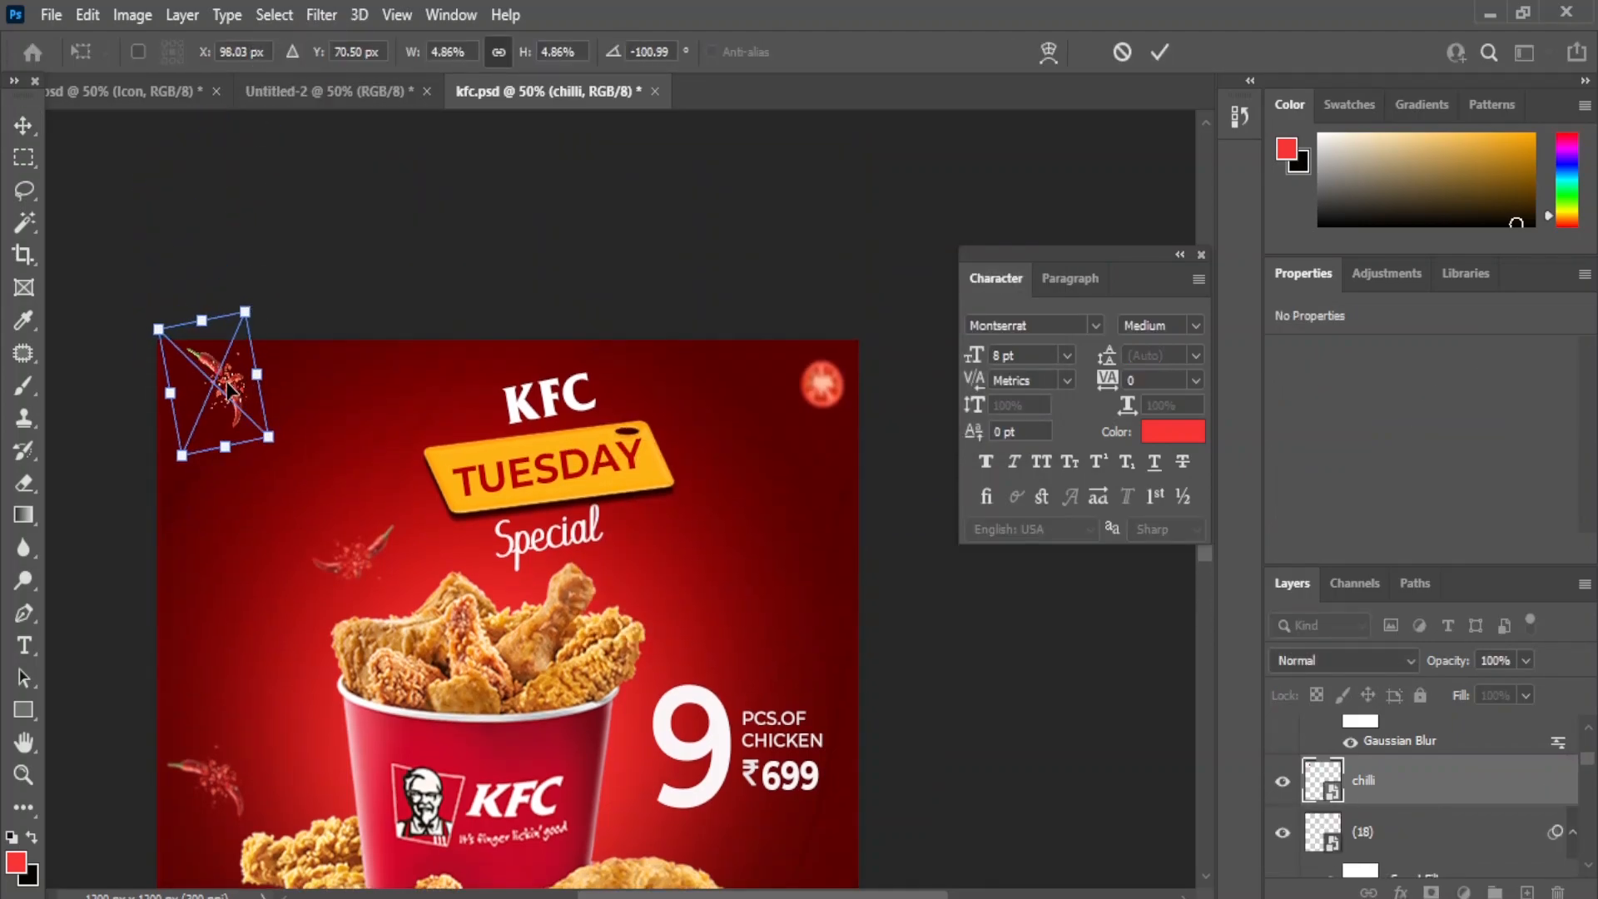
Try to flip the chilli in the banner's upper-left corner vertically.
left_click(88, 14)
mouse_move(203, 582)
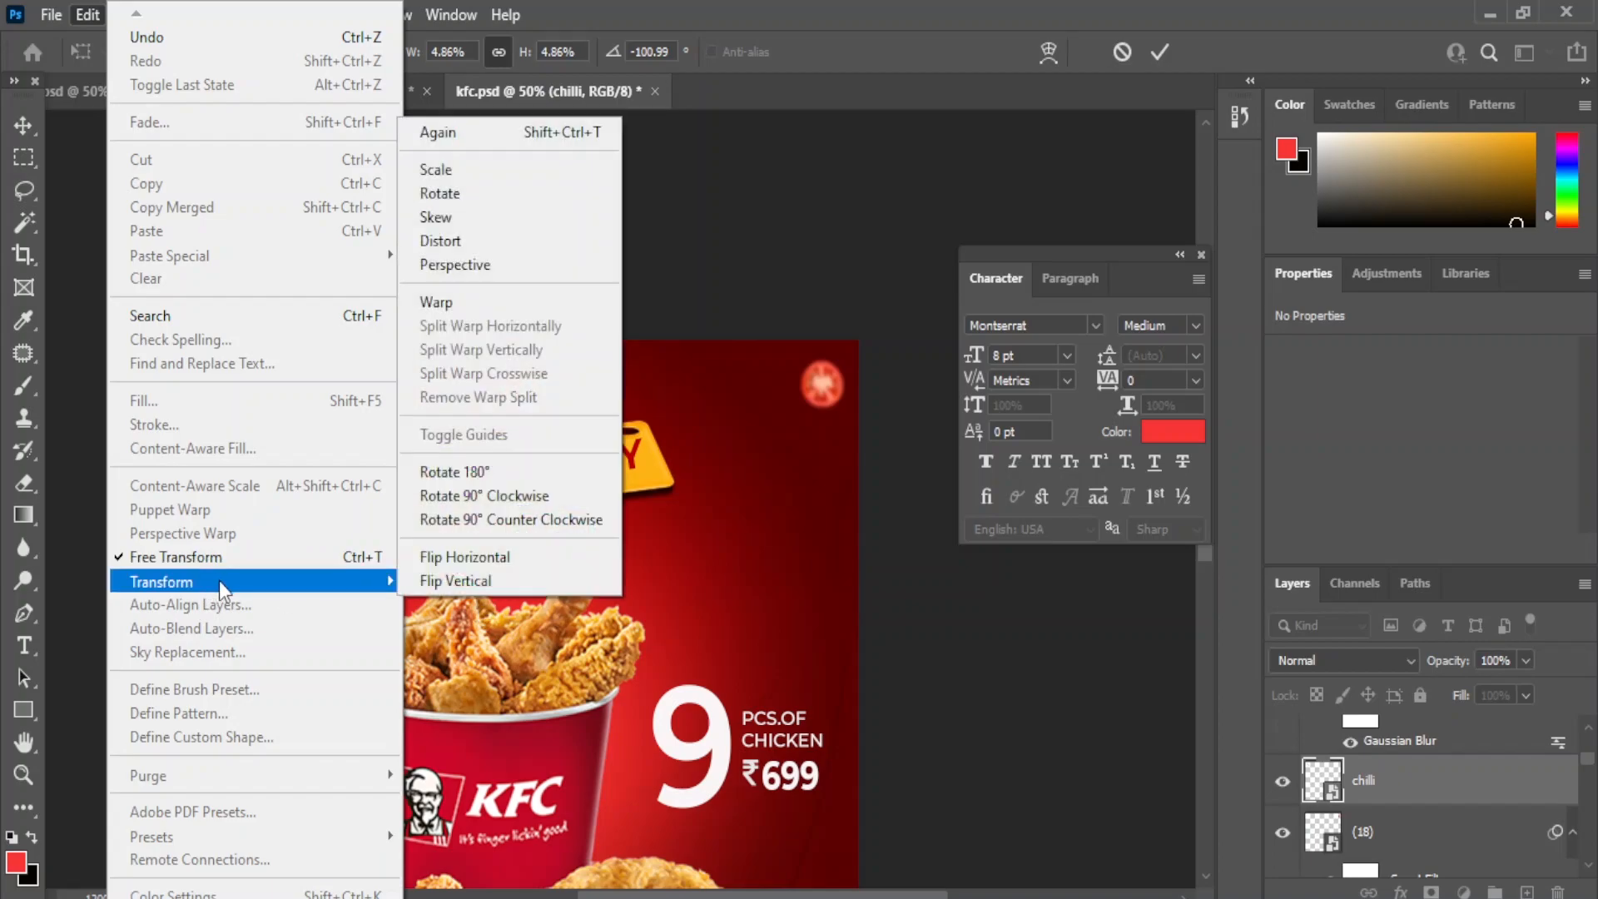
left_click(420, 581)
key("ctrl+z")
Flip the chilli in the banner's upper-left corner horizontally and rotate it to about -117°.
left_click(87, 14)
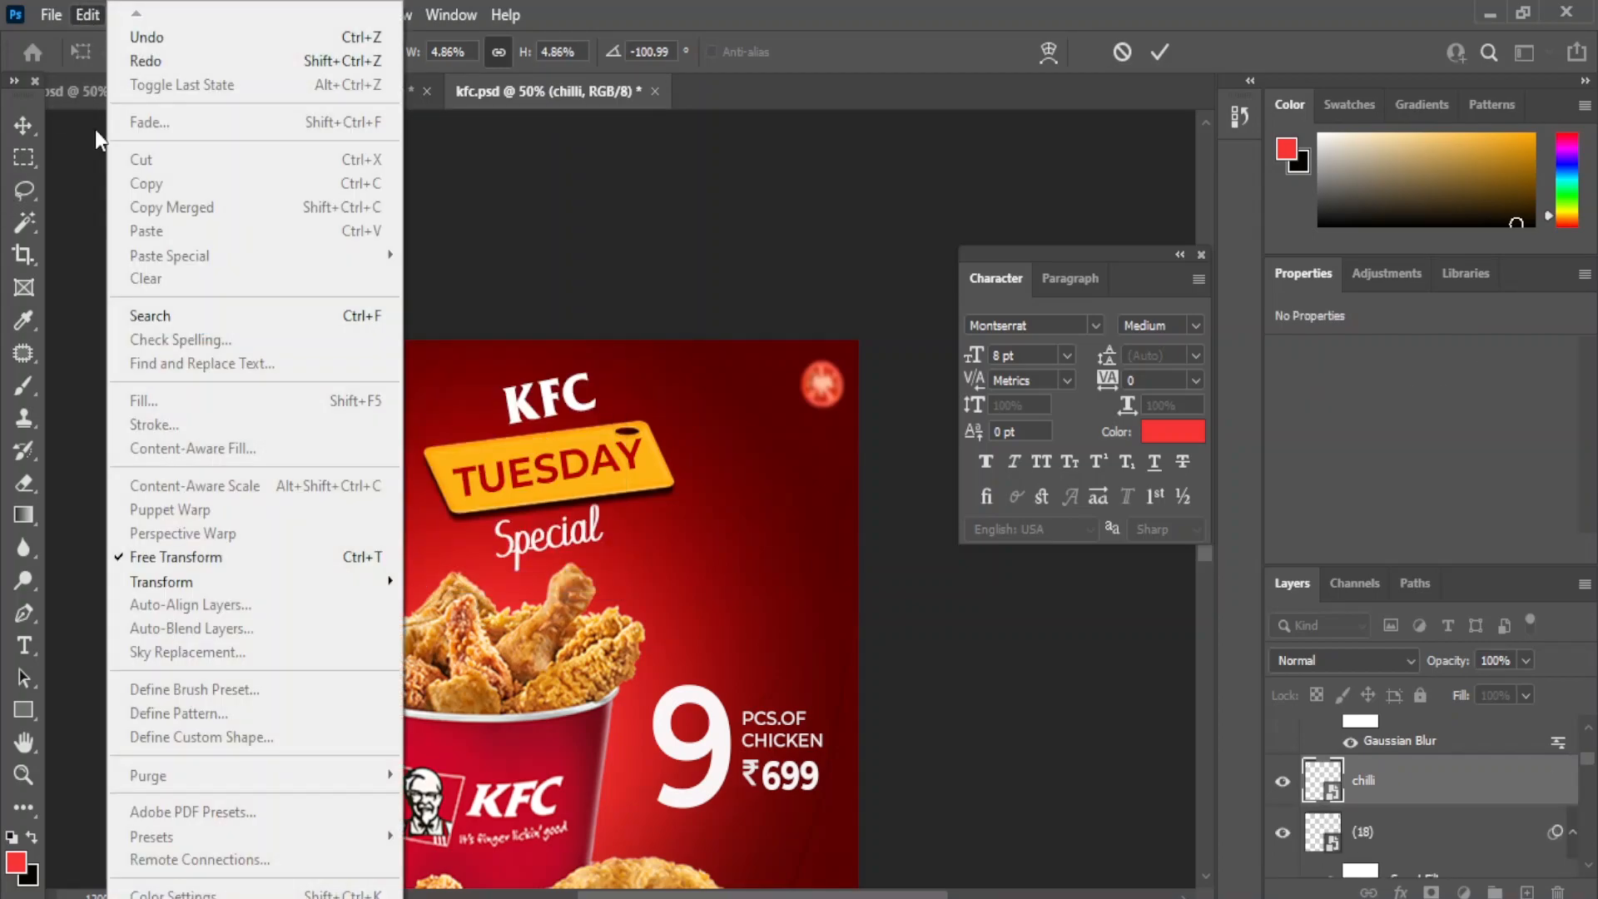
mouse_move(249, 582)
left_click(451, 558)
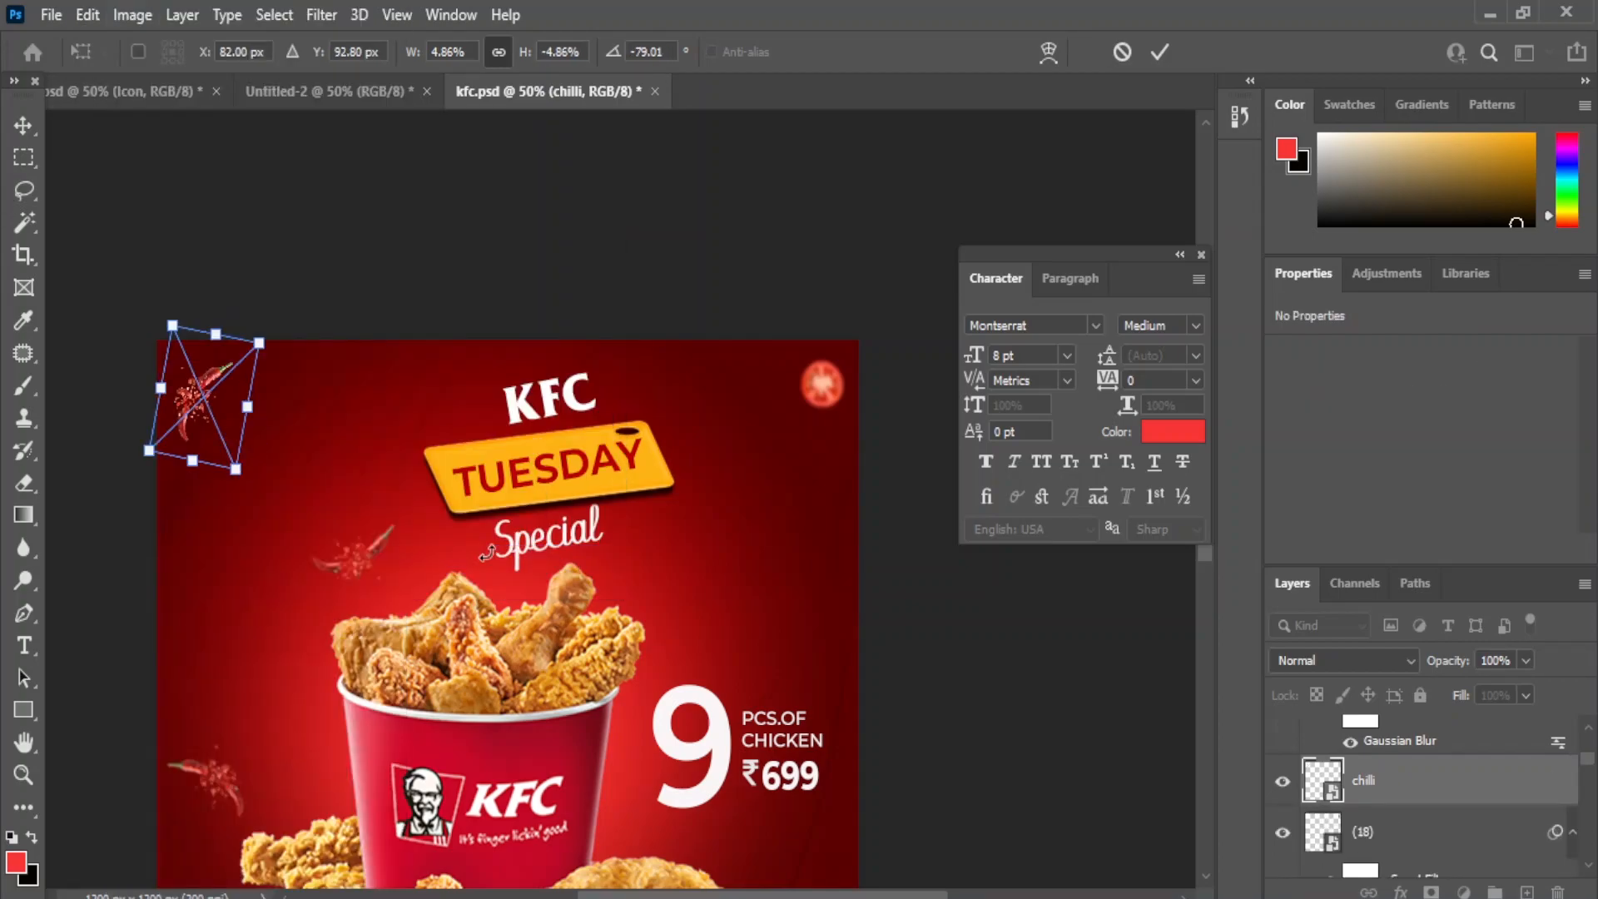
left_click_drag(260, 507, 313, 451)
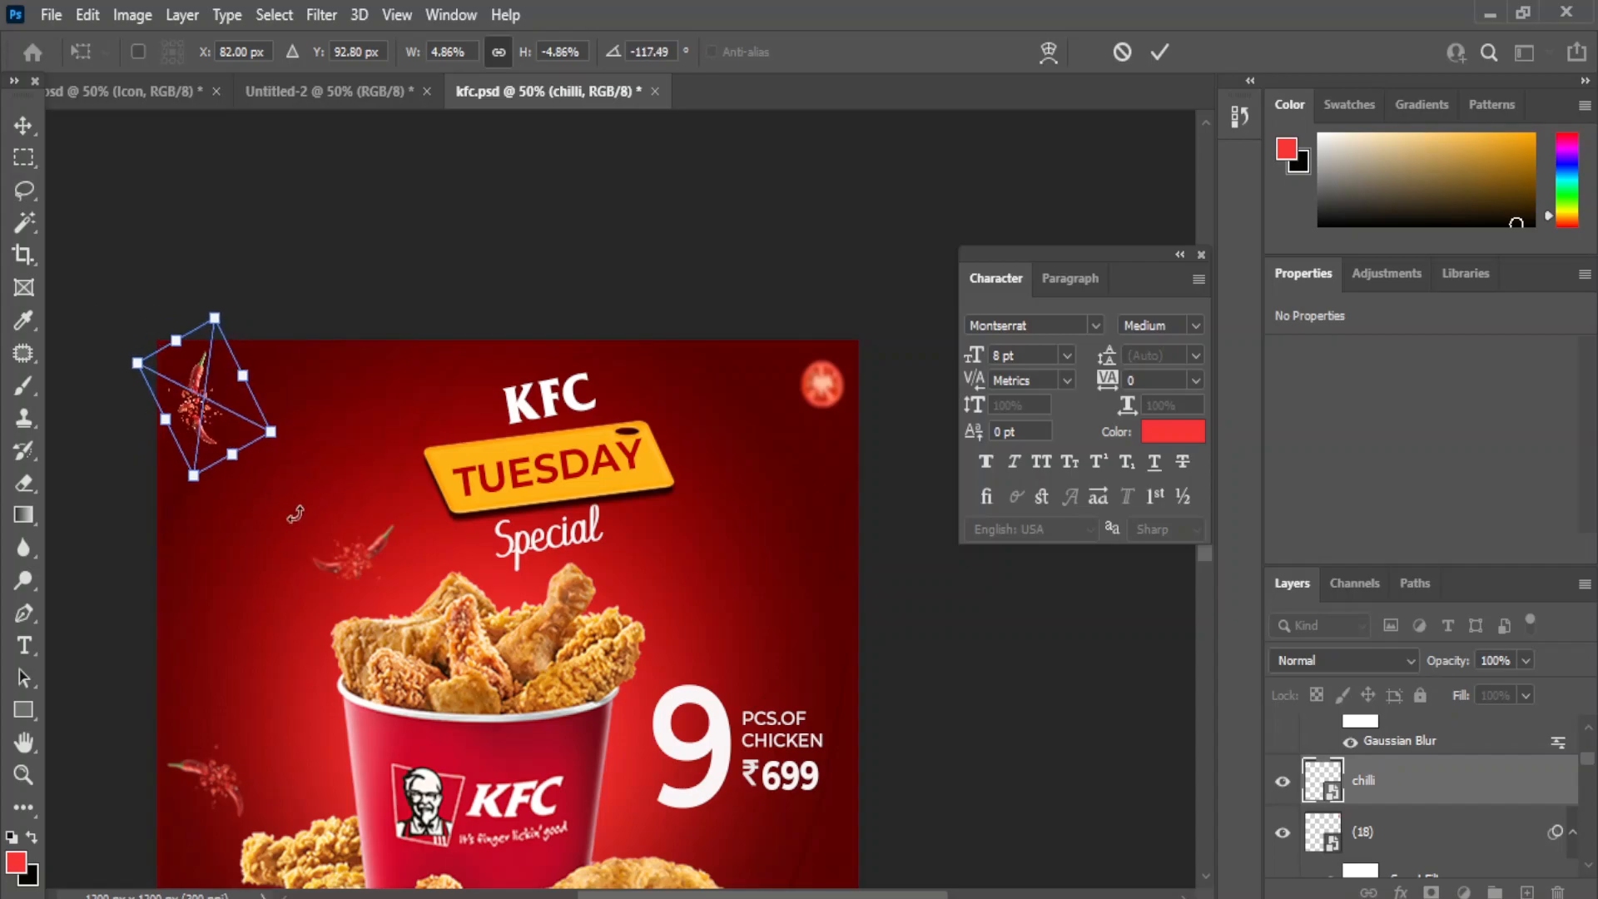
left_click(23, 125)
left_click(300, 238)
Rotate the chilli copy beside the word Special to about -93°.
left_click_drag(393, 618, 386, 448)
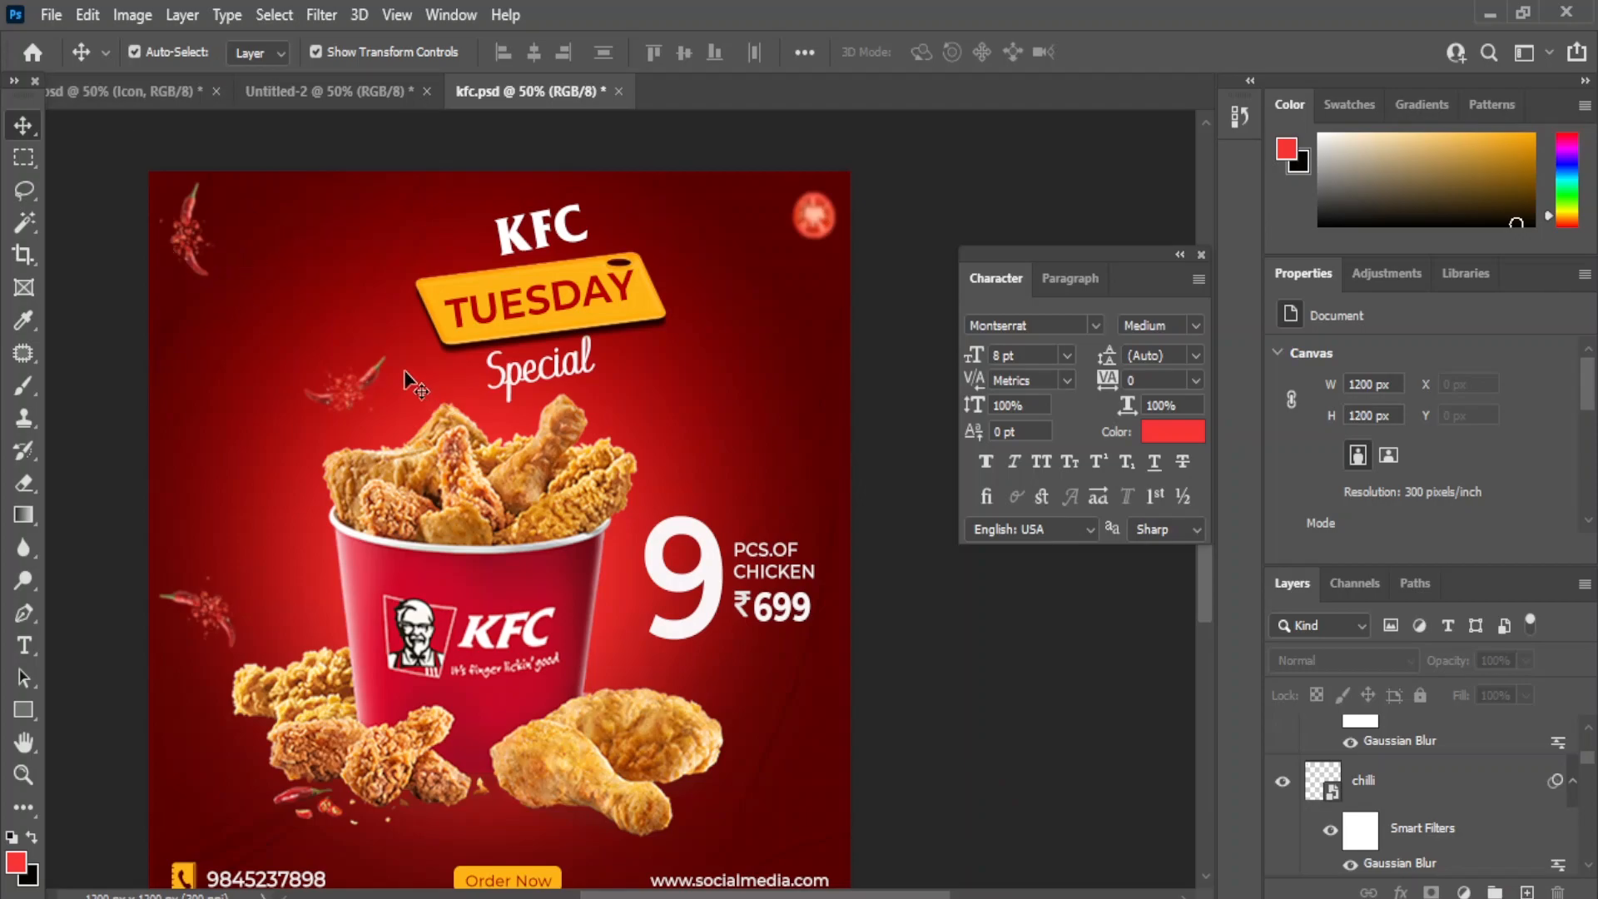
left_click(354, 386)
left_click(291, 429)
left_click(815, 380)
left_click_drag(276, 452, 390, 423)
key("Return")
left_click(1006, 684)
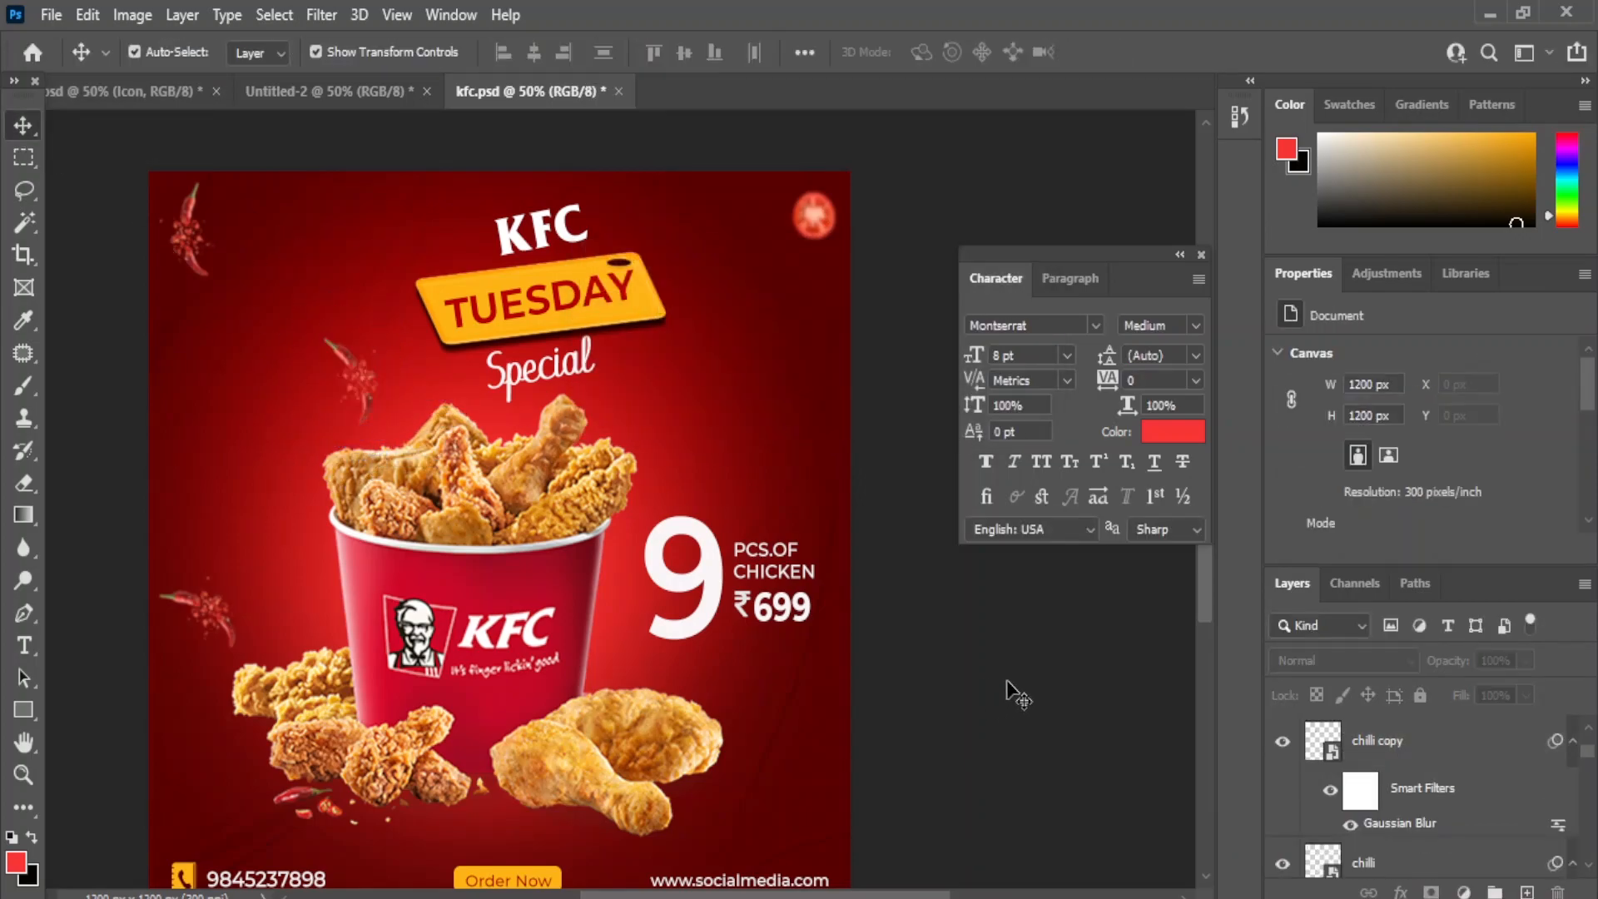
Place the drumstick image kfc1.png beside the word Special, scaled to about 209 by 172 px and rotated to about -55°.
mouse_move(824, 895)
left_click(820, 820)
left_click_drag(1111, 329, 741, 420)
left_click_drag(148, 766, 685, 504)
left_click_drag(884, 474, 914, 287)
left_click_drag(747, 381, 677, 394)
left_click(322, 14)
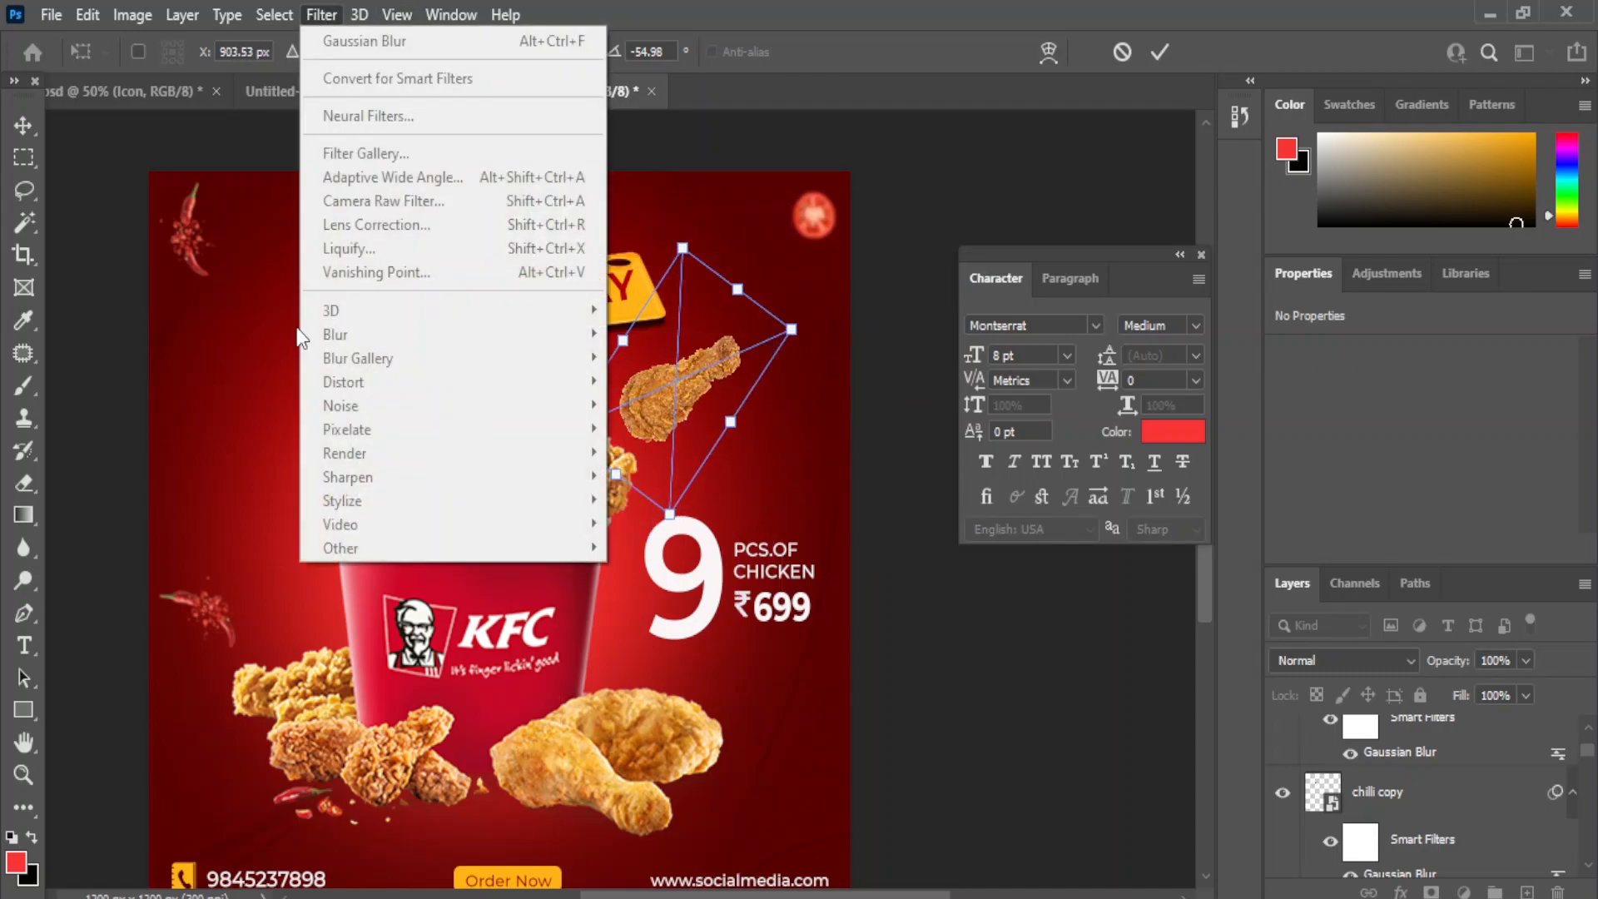
left_click(23, 126)
Apply the Blur filter and a 1.5 px Gaussian Blur to the drumstick beside the word Special.
left_click(322, 14)
mouse_move(459, 343)
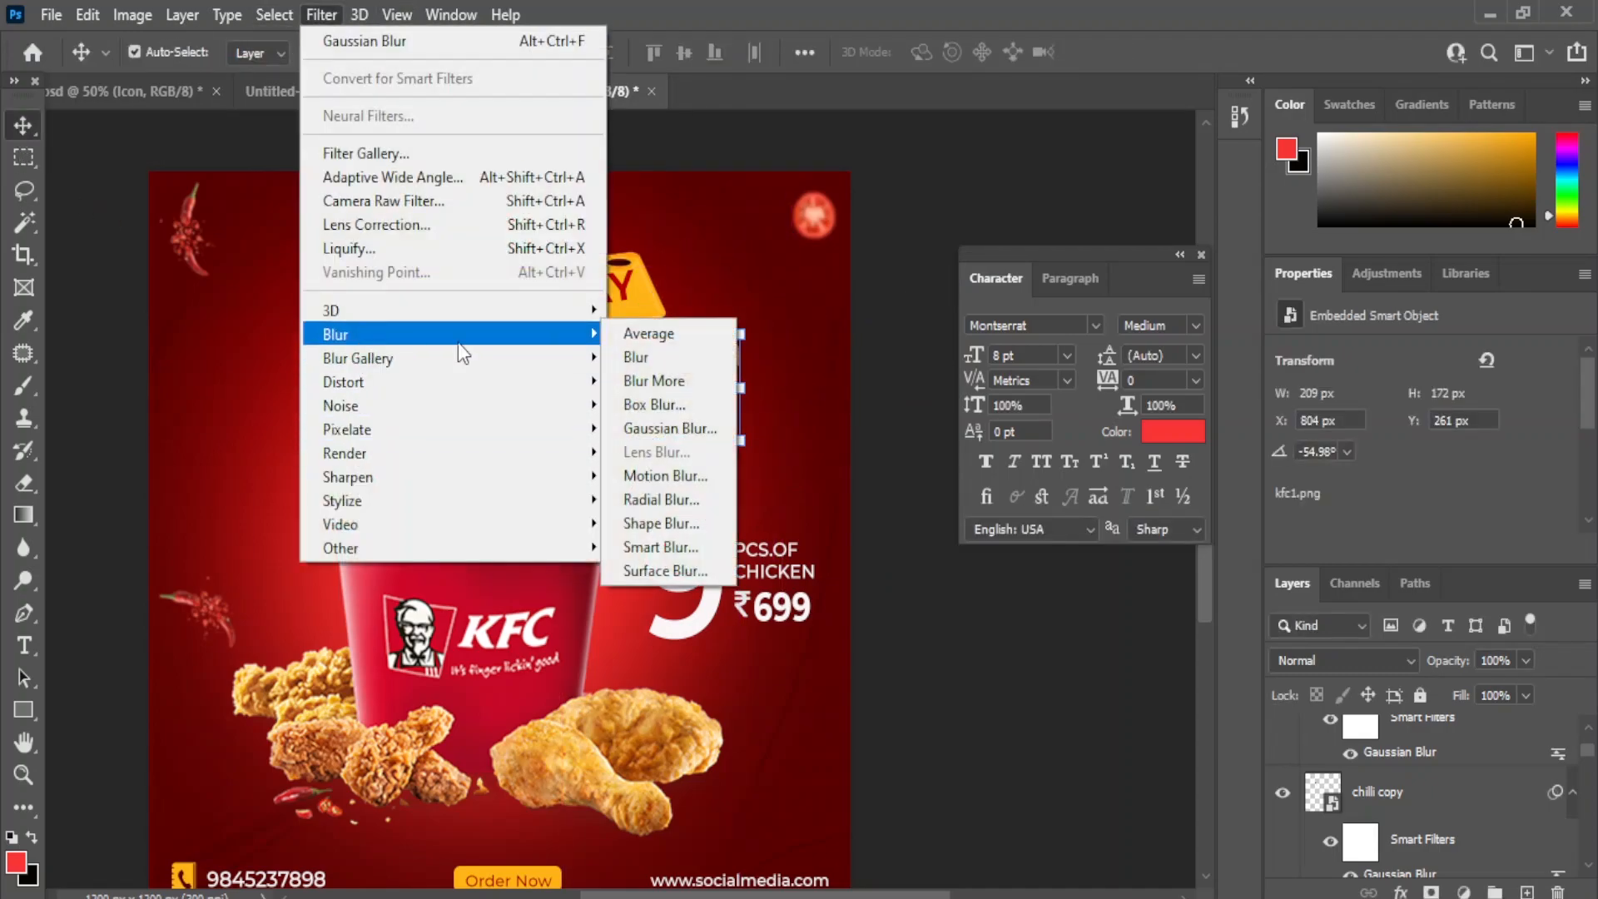
left_click(646, 357)
left_click(321, 14)
left_click(646, 428)
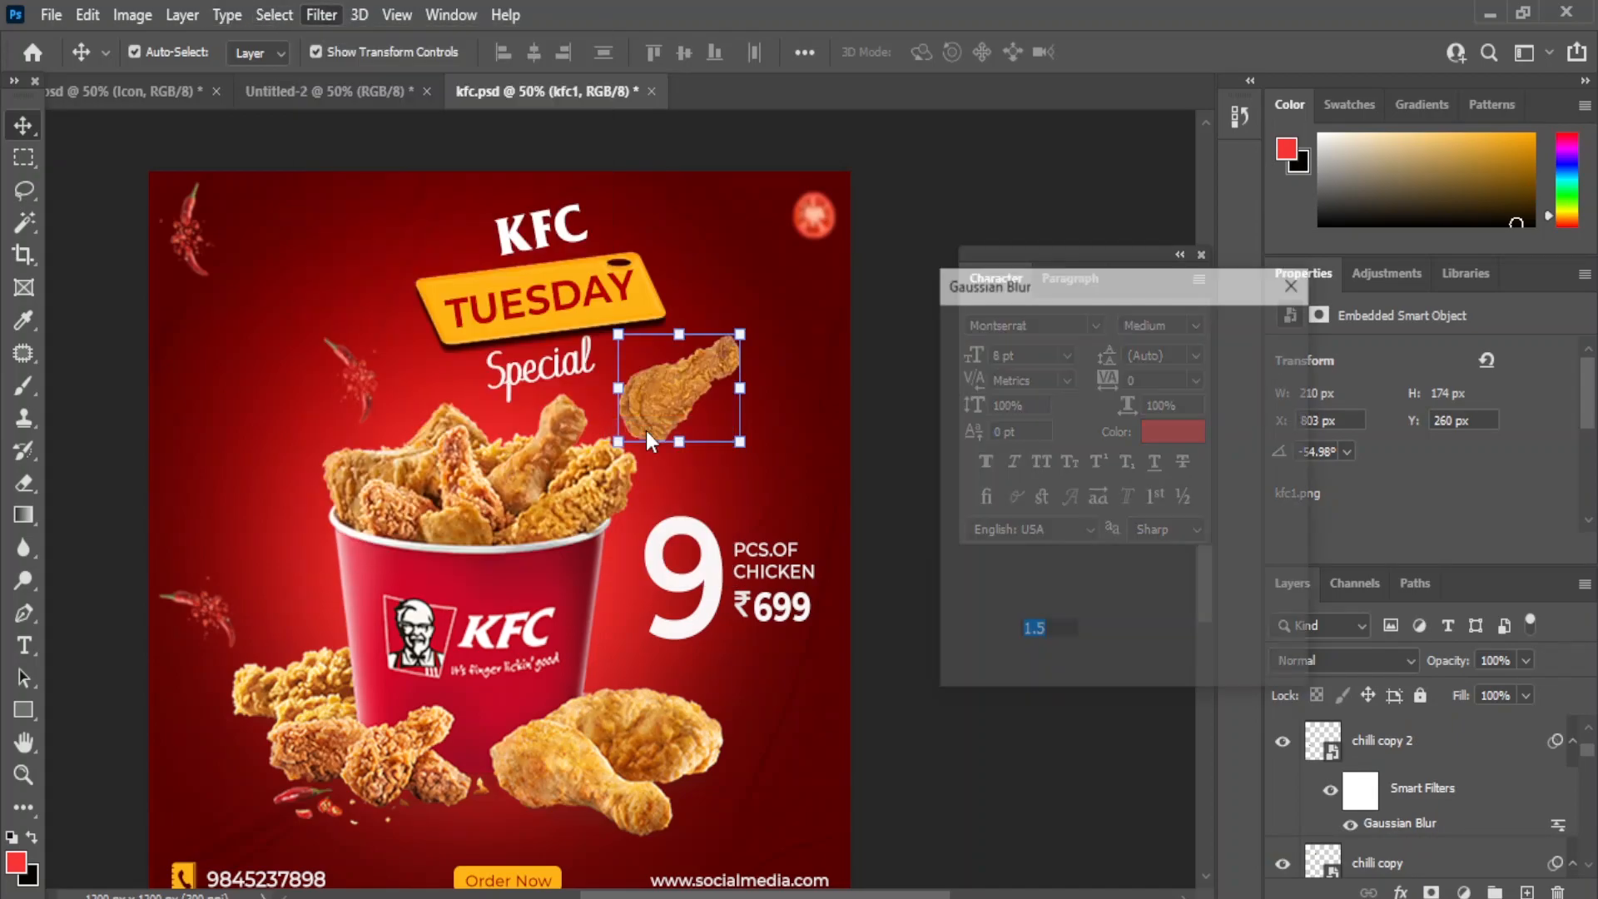
left_click(1255, 332)
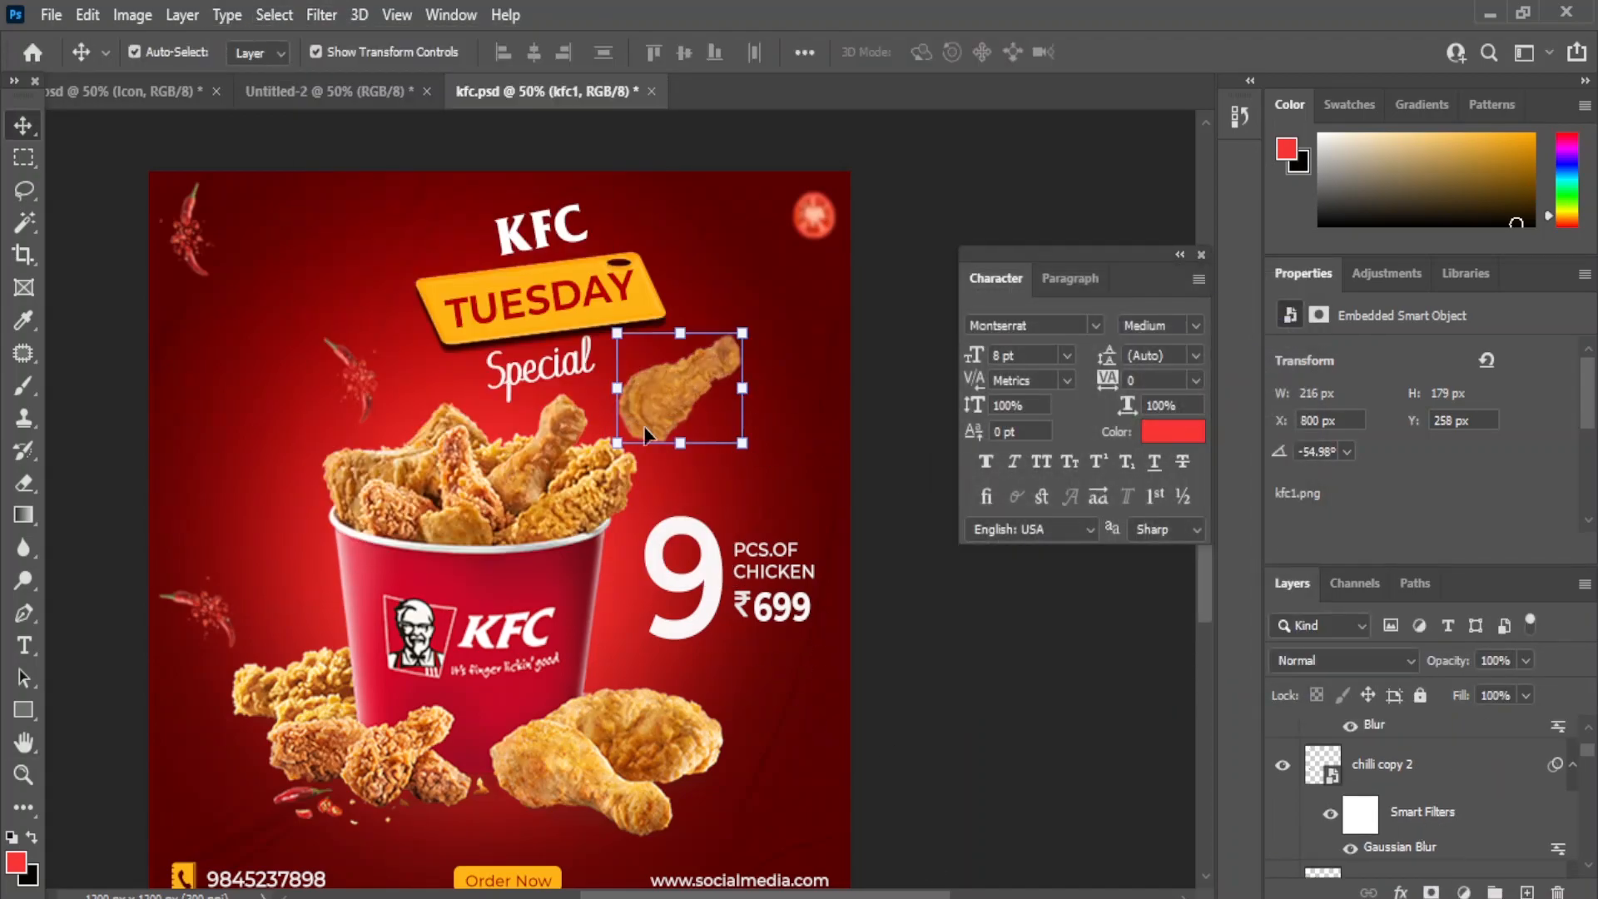
Duplicate the drumstick to the banner's left side above the bucket and rotate the copy to about -168°.
left_click_drag(666, 399, 229, 425)
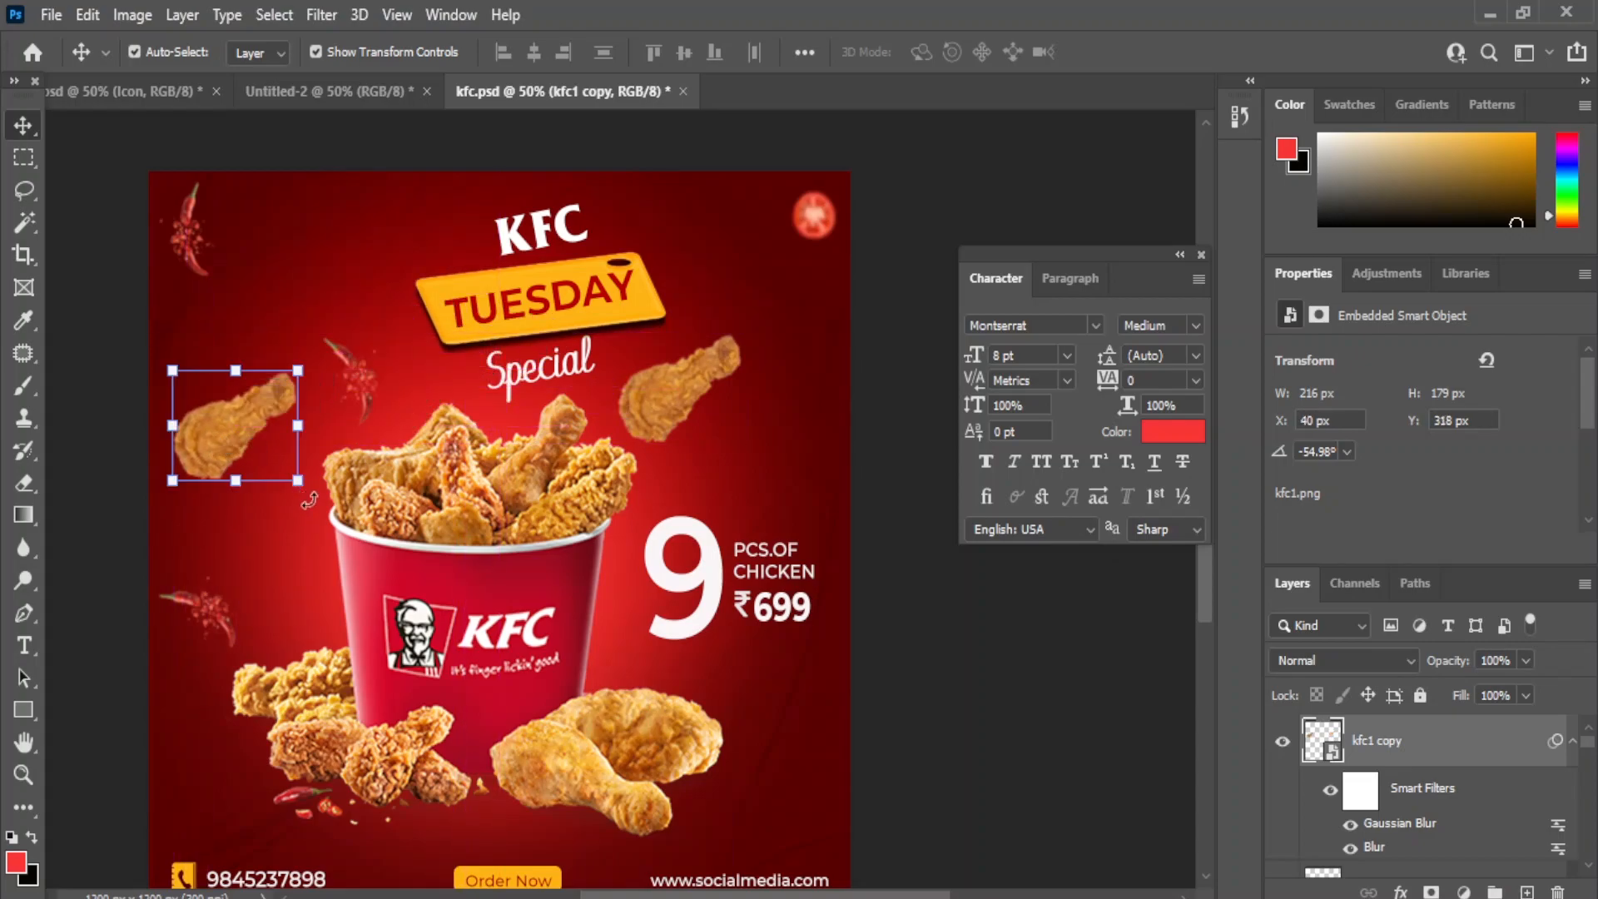
left_click(295, 509)
left_click(793, 384)
left_click_drag(254, 571, 341, 367)
key("Return")
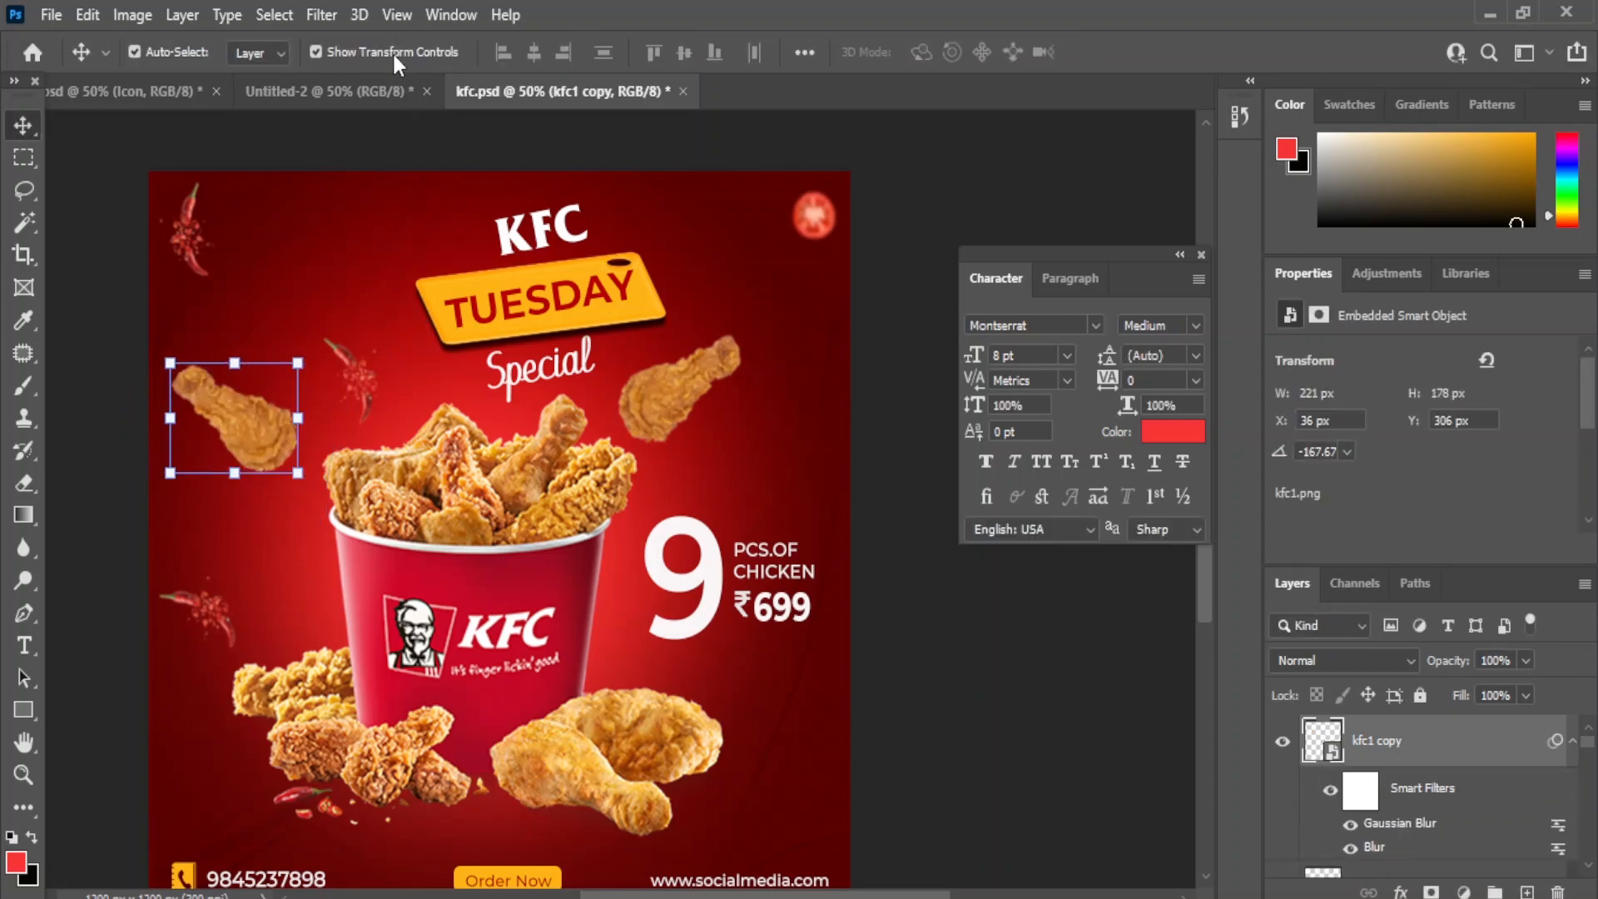
Apply a stronger Gaussian Blur with a 4.5 px radius to the drumstick copy on the banner's left side.
left_click(322, 14)
mouse_move(367, 334)
left_click(671, 428)
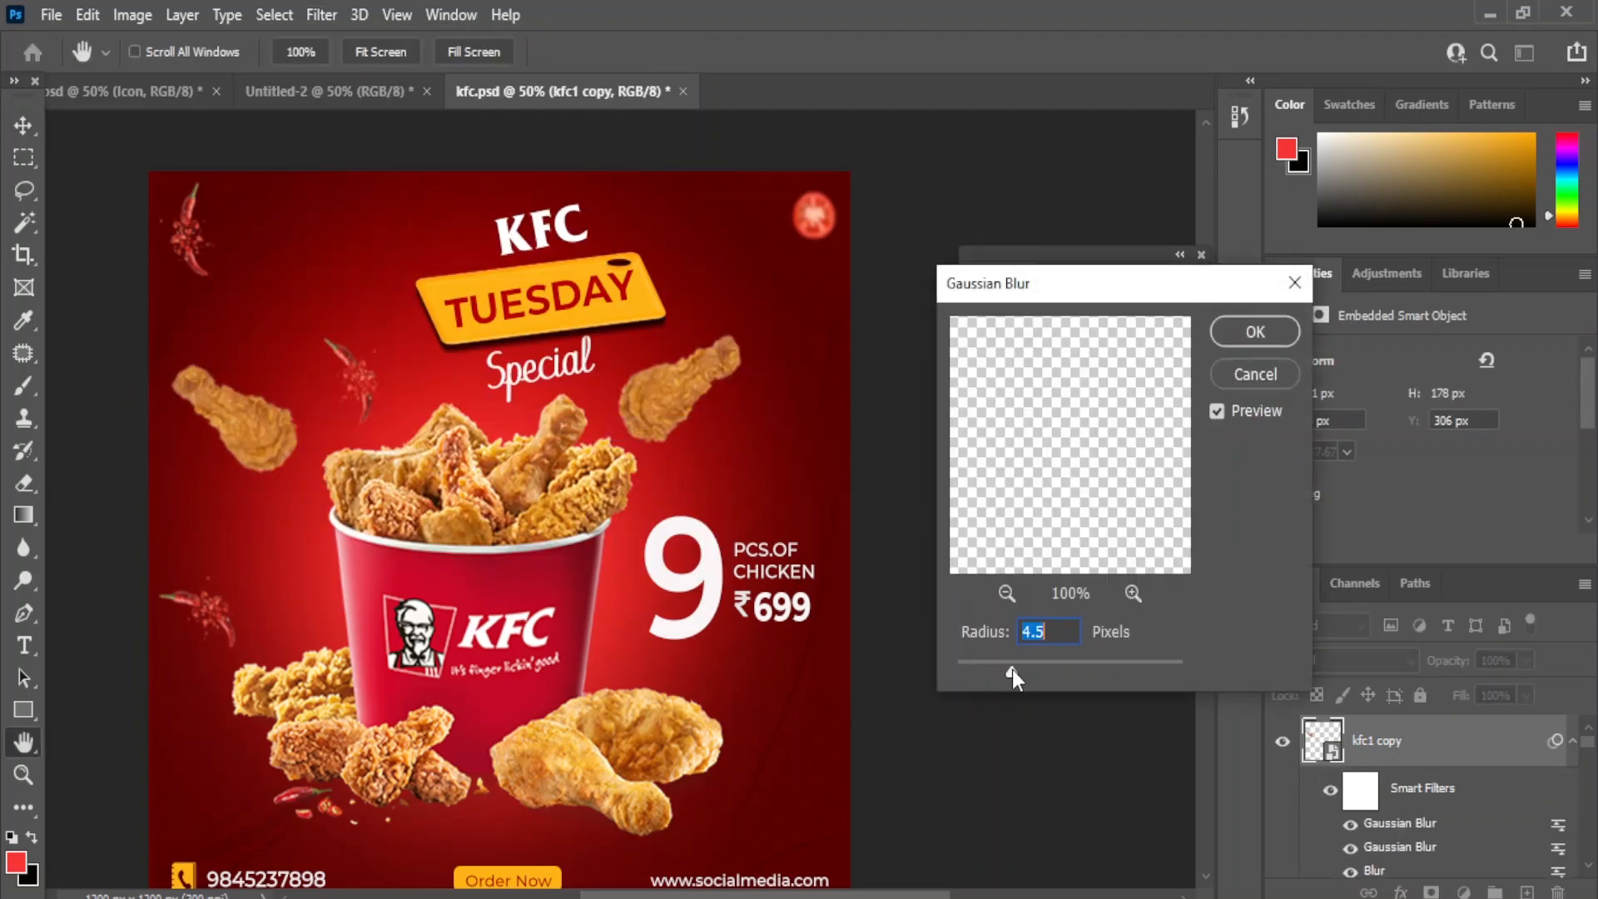
key("Return")
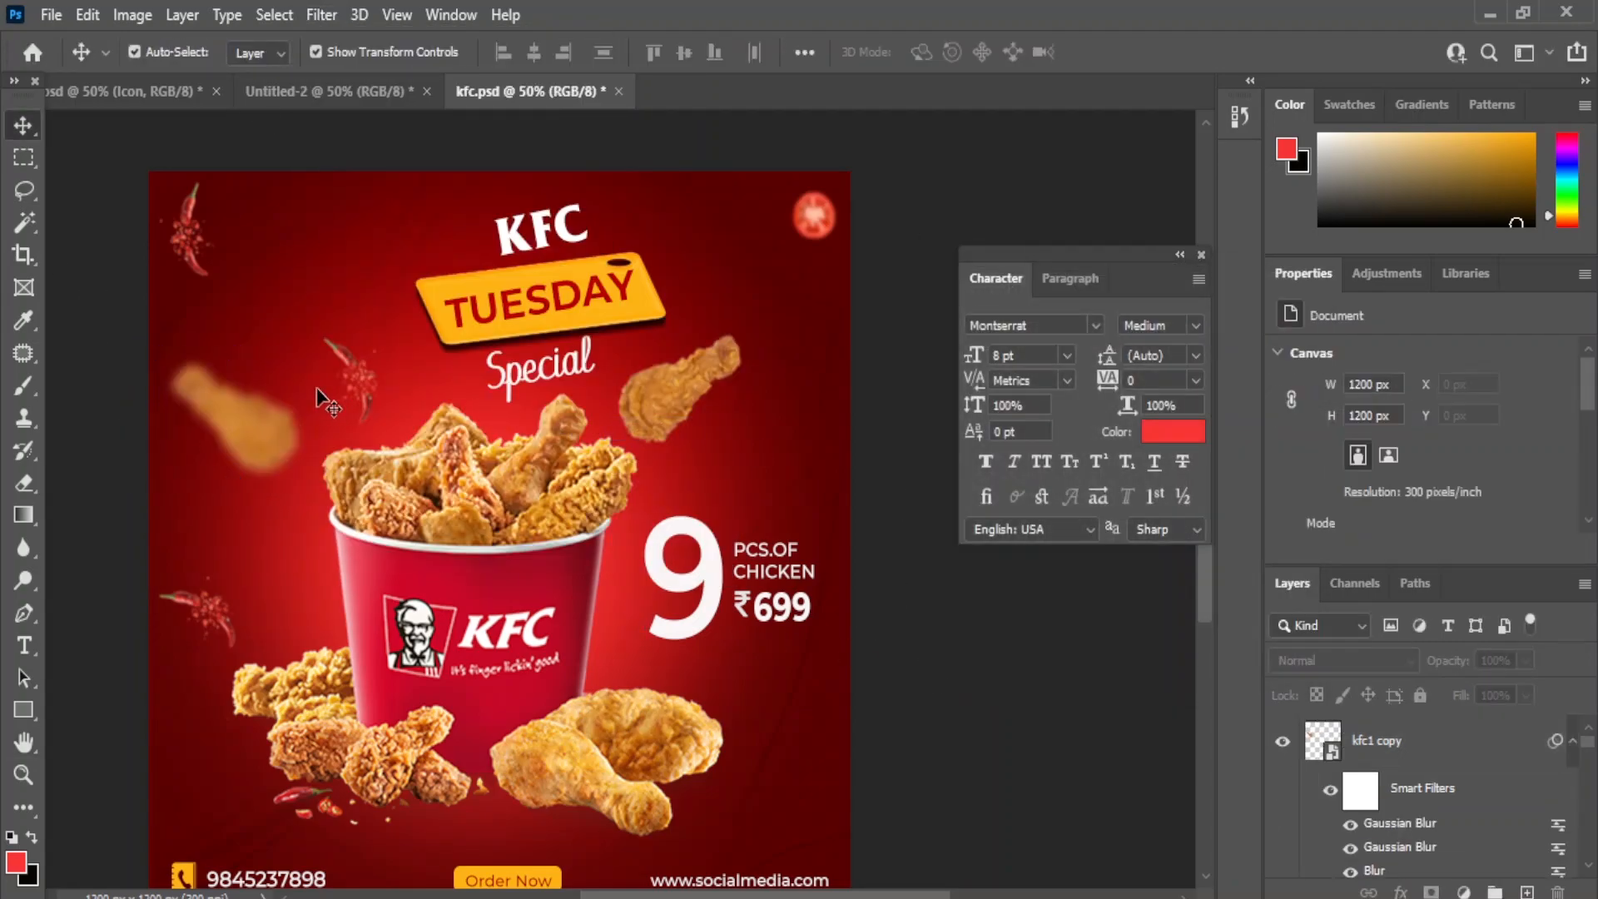
left_click(899, 662)
Flip the chilli copy beside the bucket vertically and horizontally.
left_click_drag(512, 653, 519, 581)
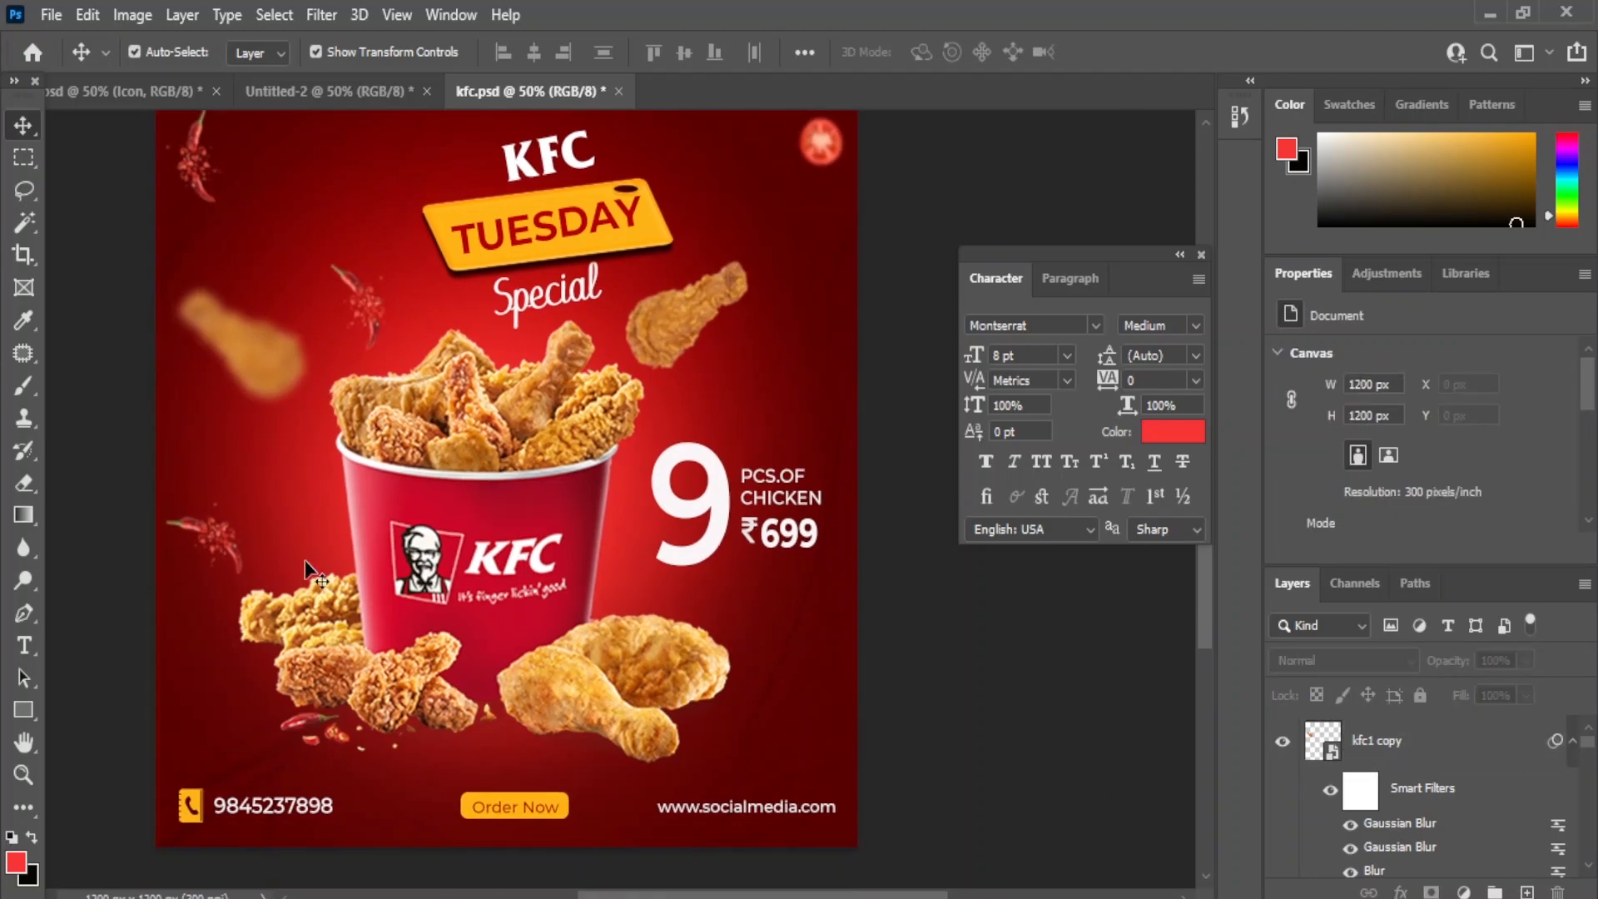
left_click(204, 540)
left_click(88, 14)
mouse_move(198, 577)
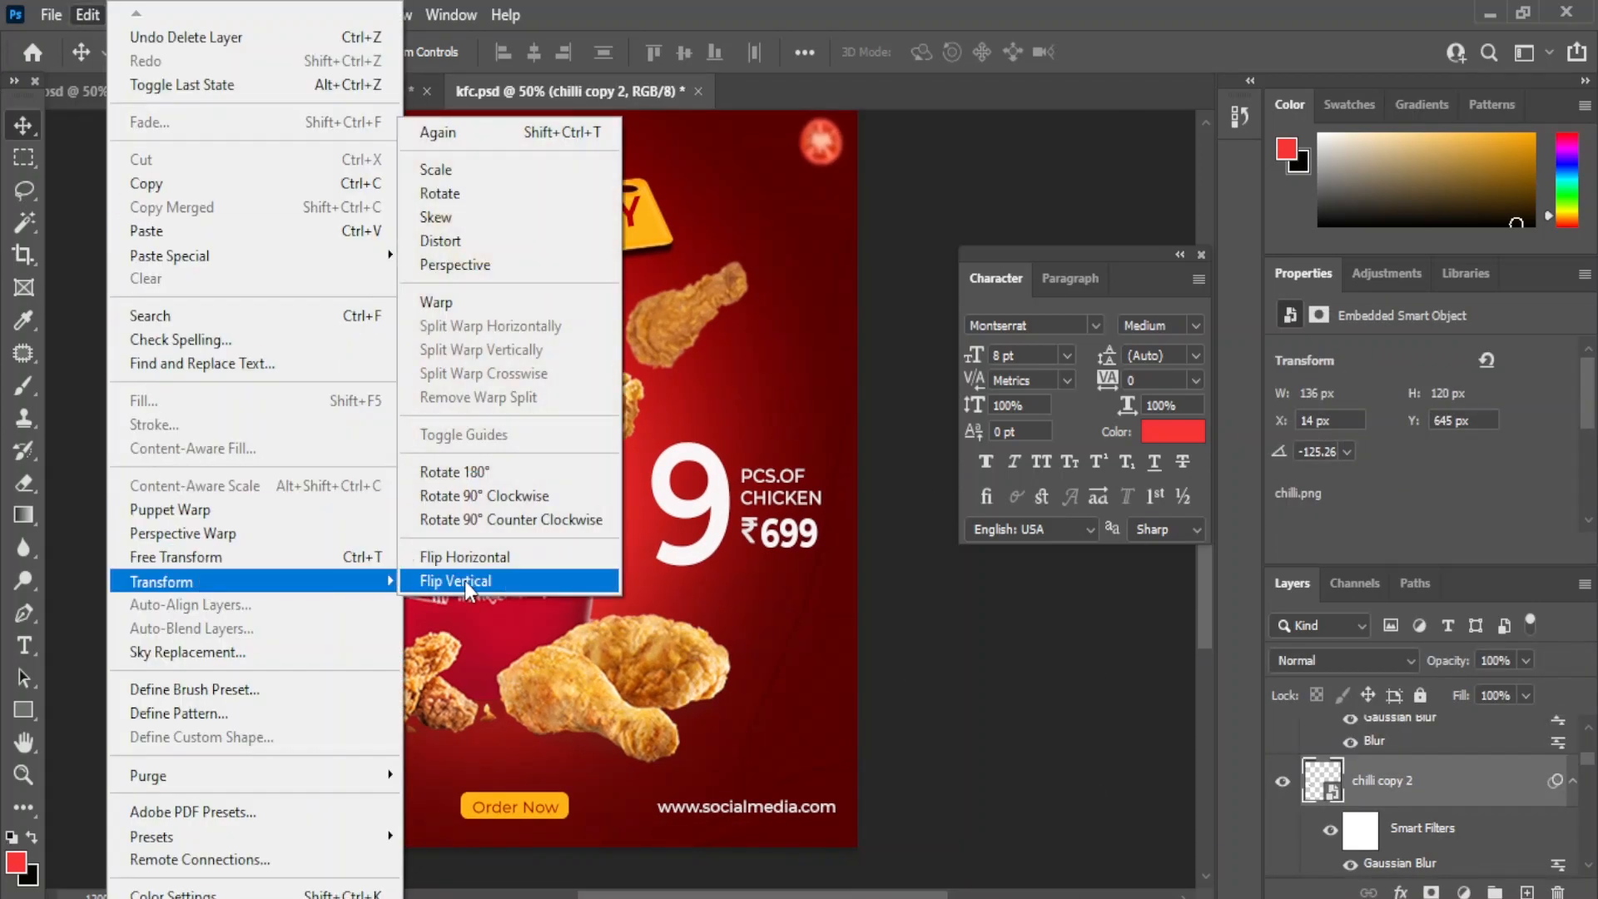
left_click(464, 581)
left_click(88, 14)
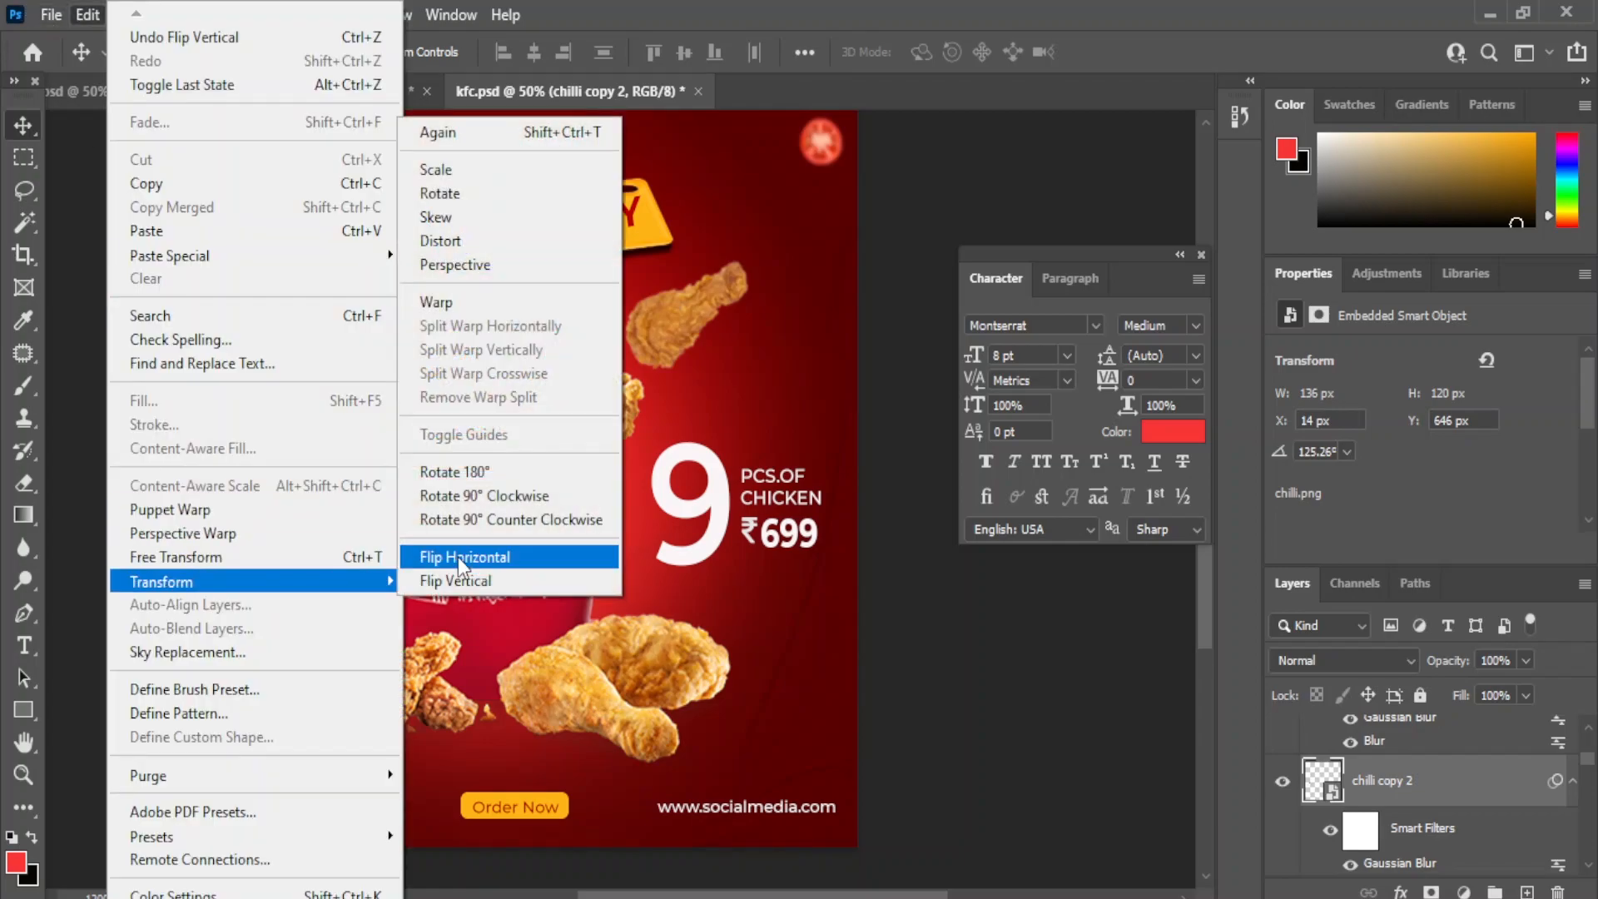
left_click(458, 557)
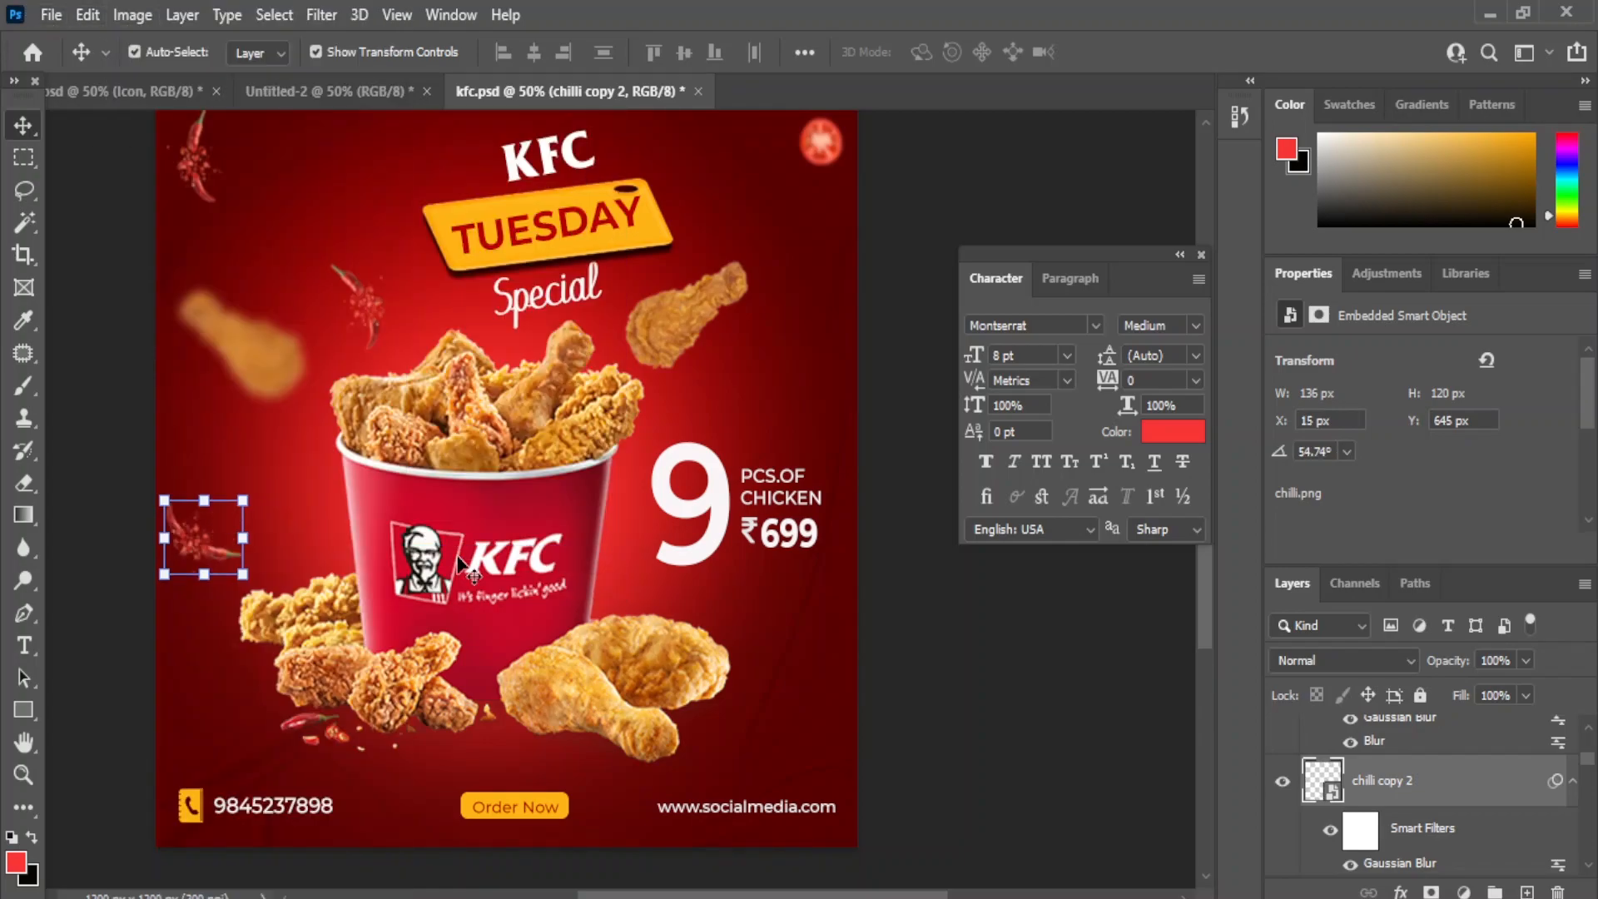
left_click(106, 363)
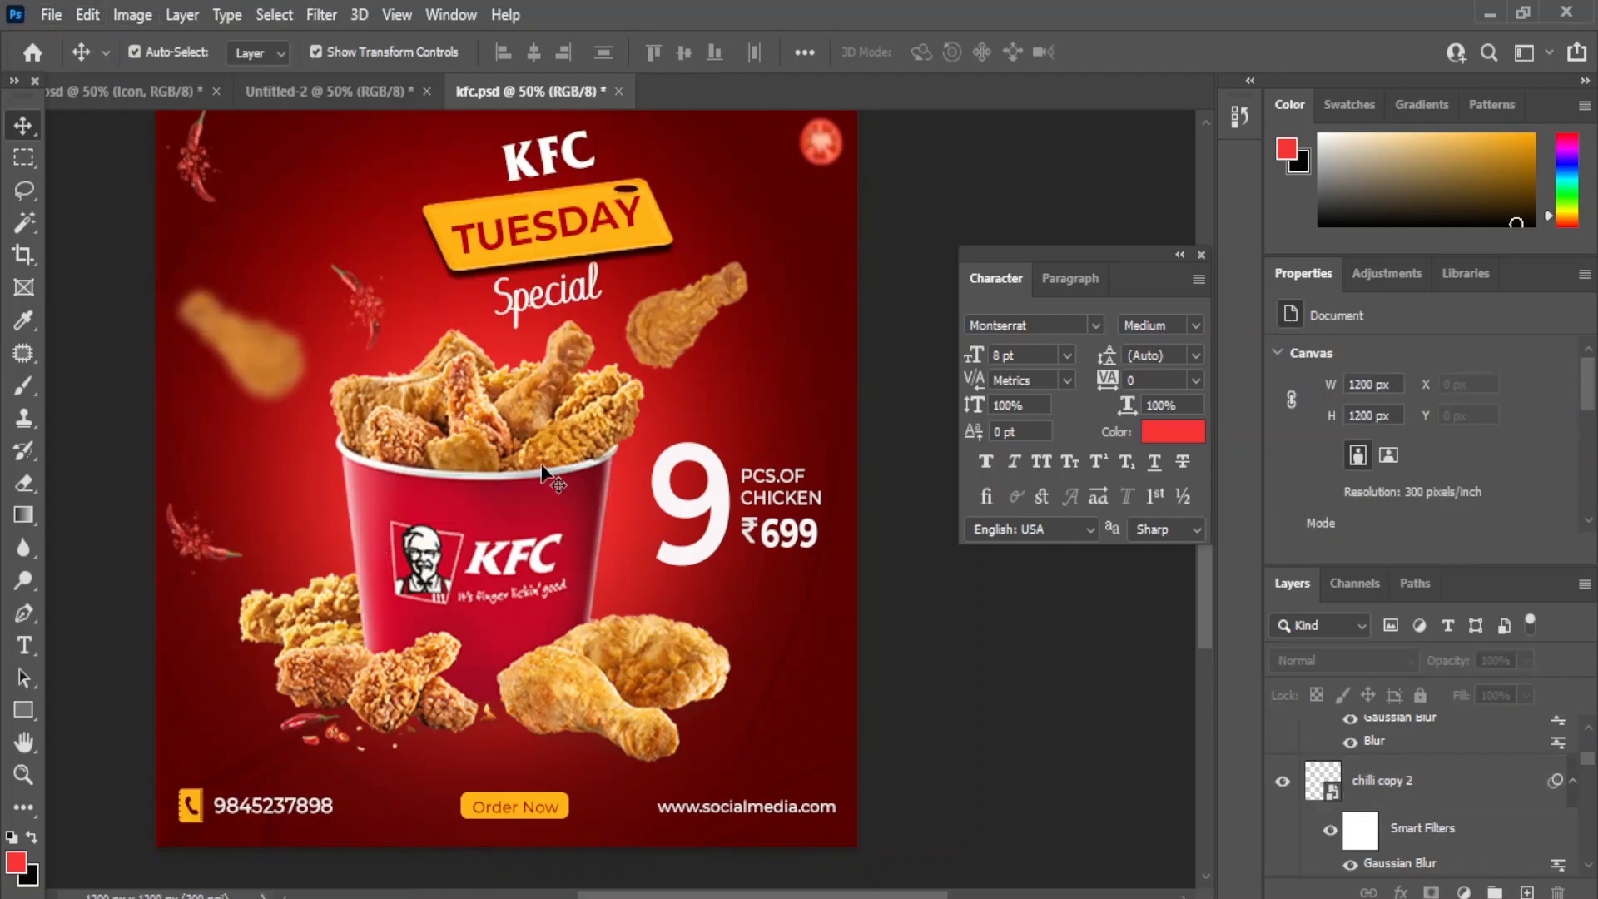
Delete the chilli in the banner's upper-left corner and move the chilli near the word Special to about X 224 px, Y 154 px.
left_click(637, 419)
left_click(612, 333)
left_click_drag(561, 258, 549, 311)
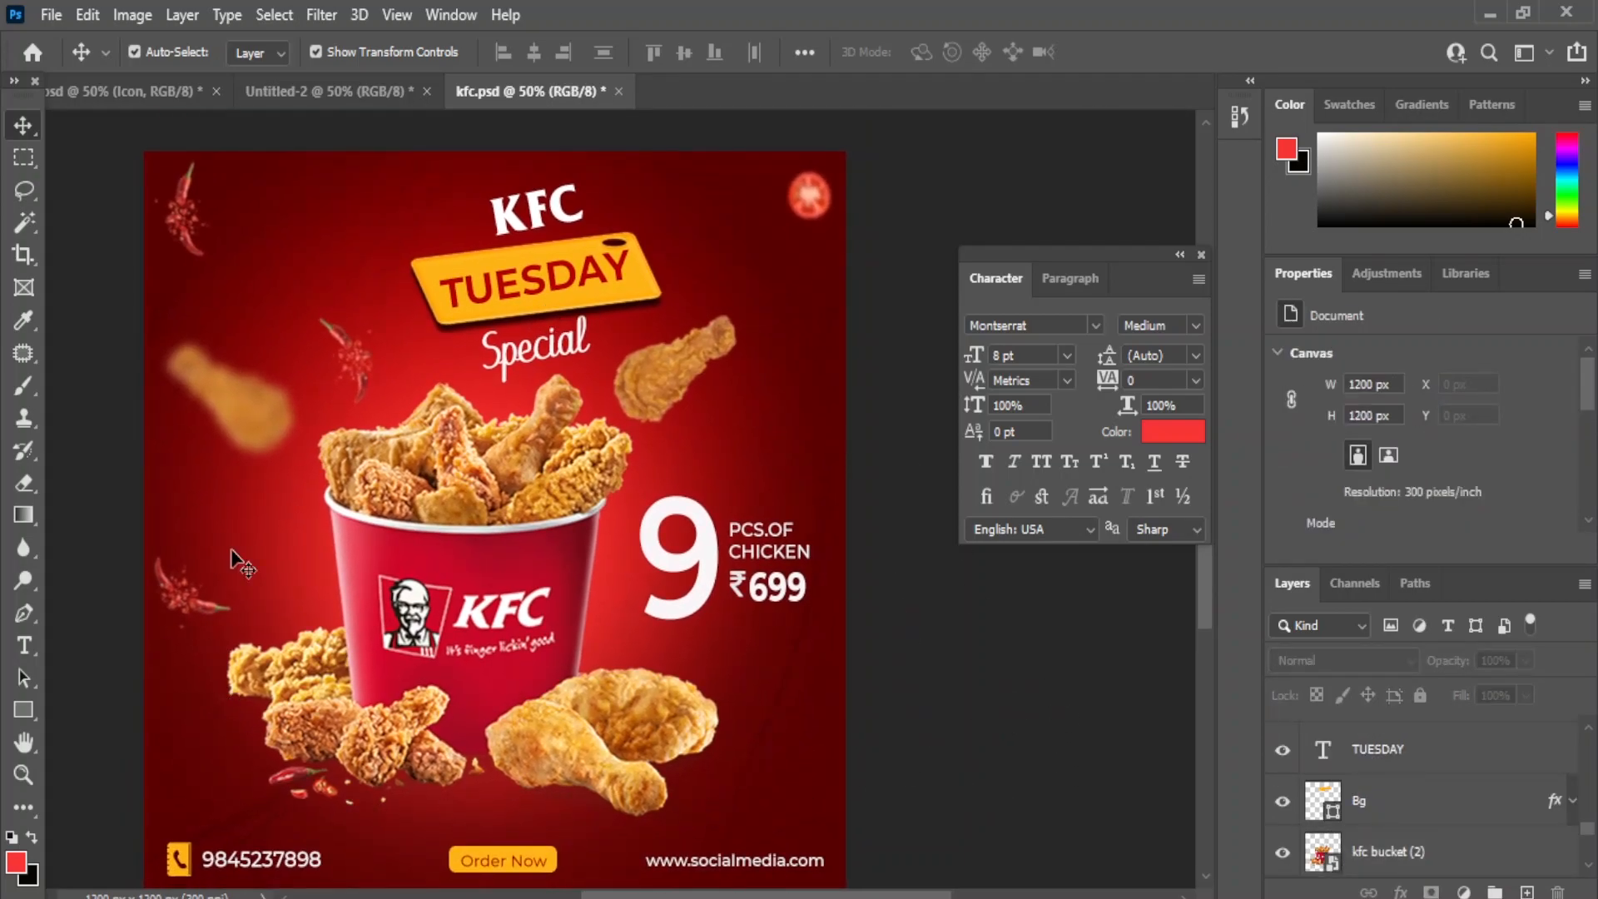
left_click(354, 360)
left_click(176, 217)
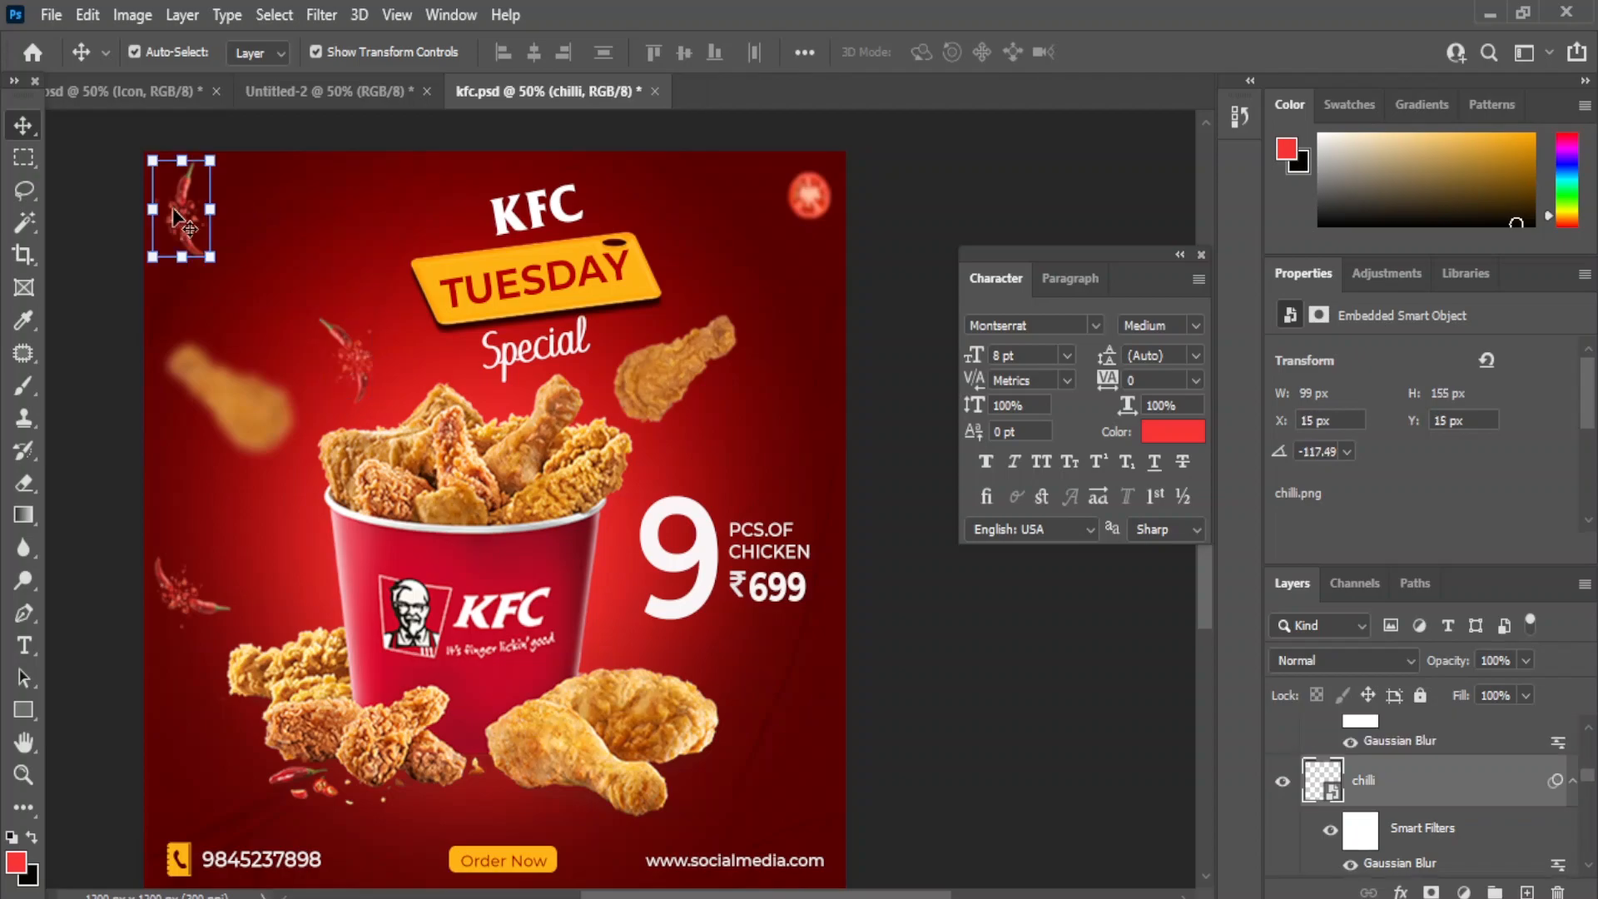
left_click(995, 626)
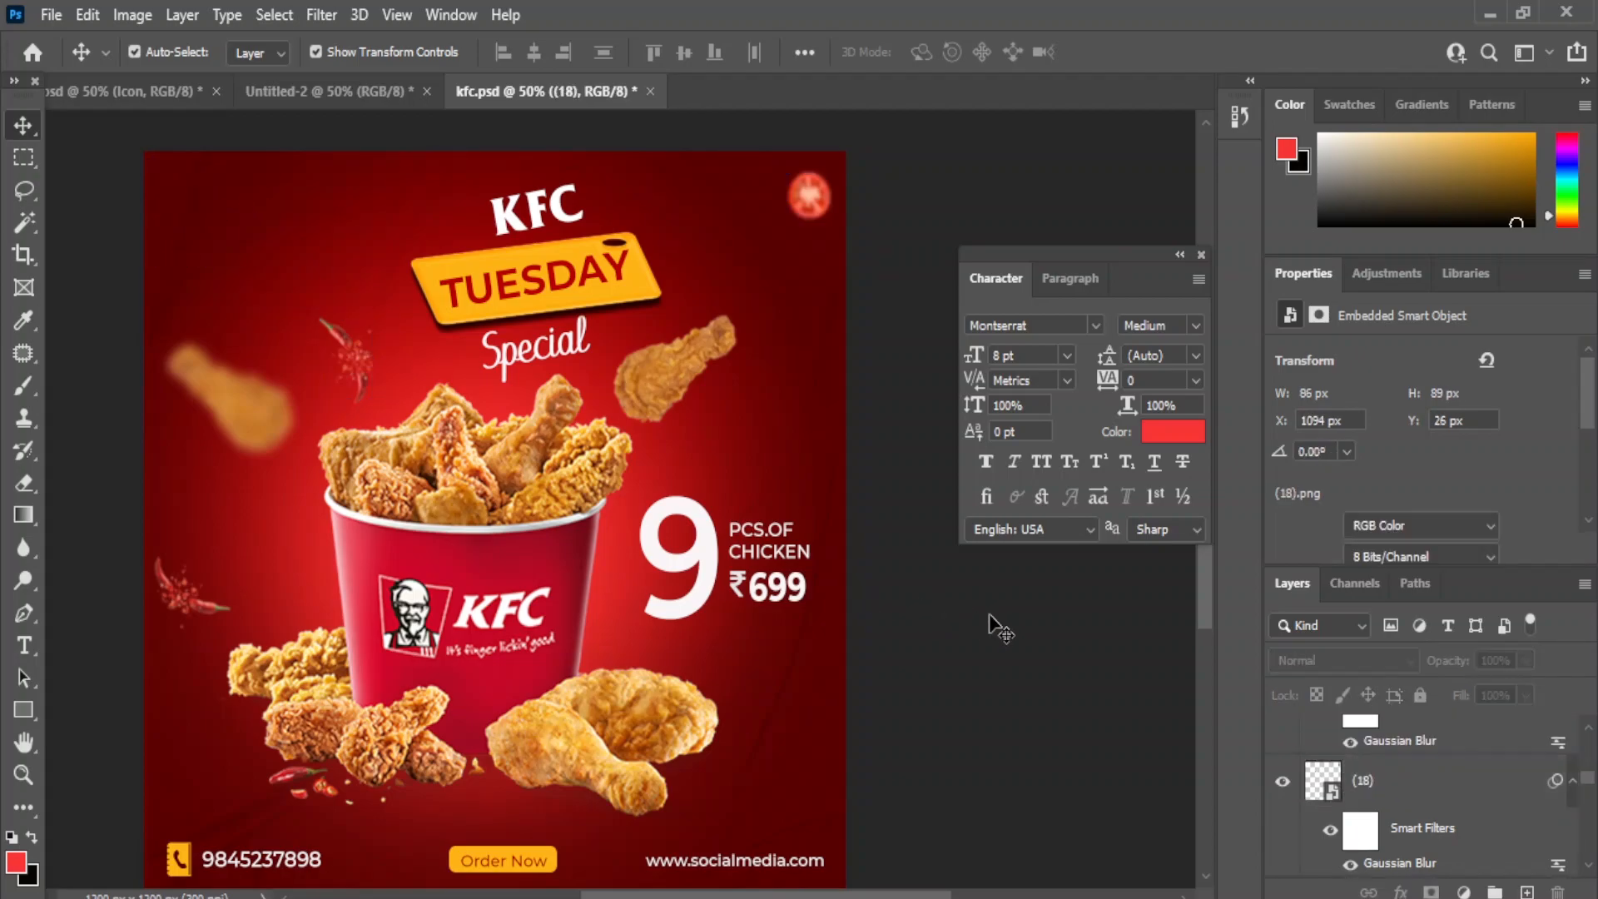
left_click_drag(363, 363, 306, 287)
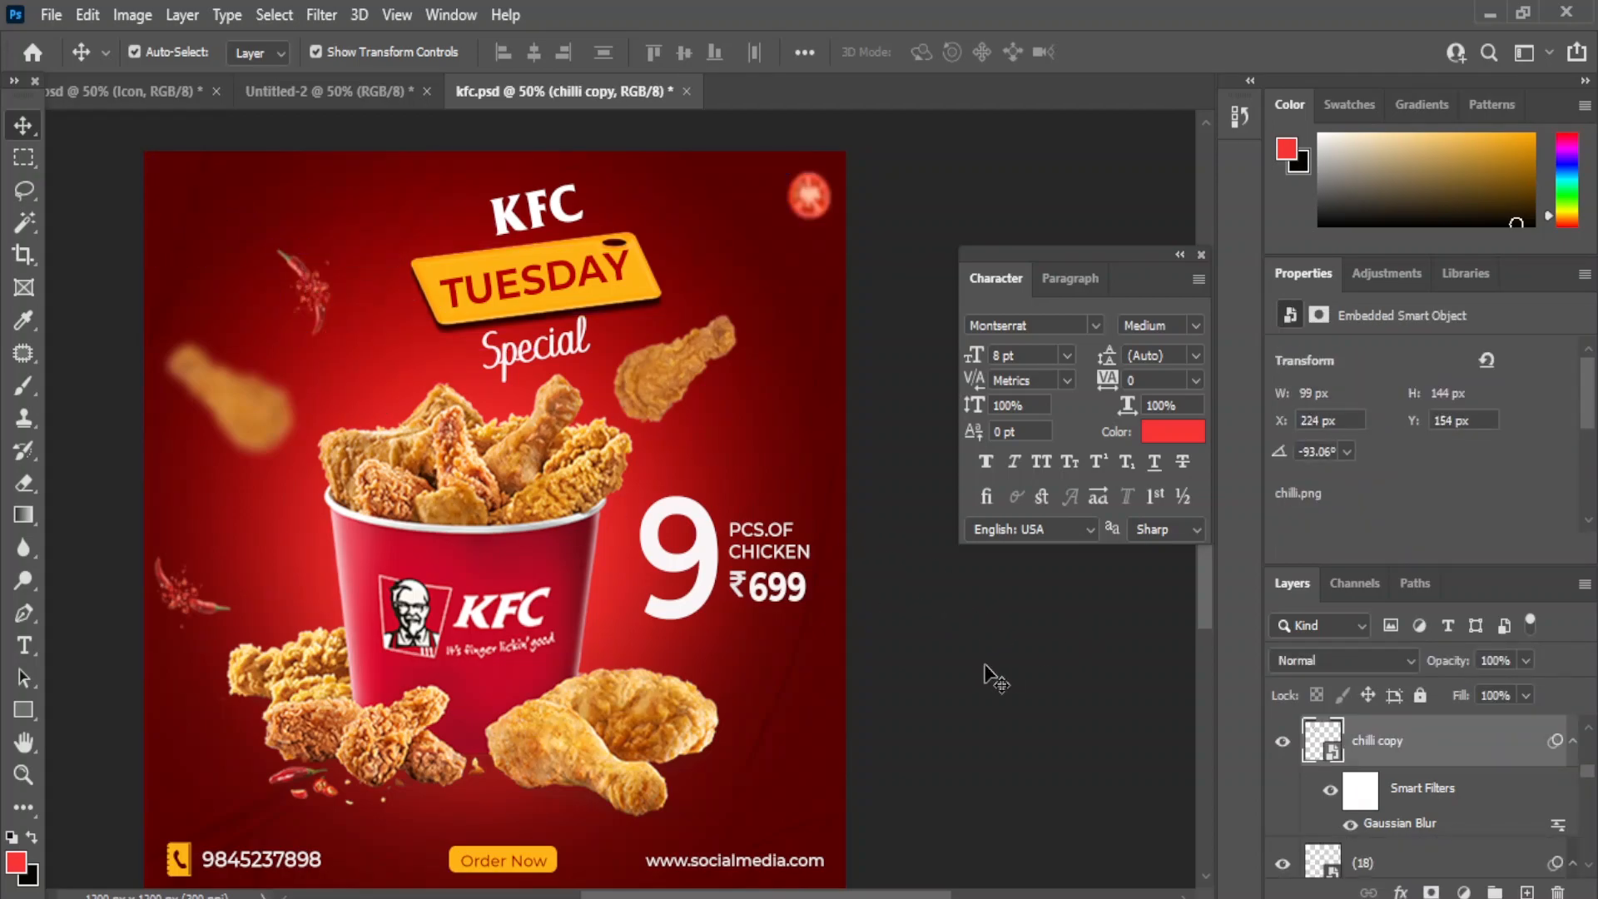
Apply an additional Gaussian Blur to the chilli in the banner's upper-left area to soften it further.
left_click(985, 666)
left_click(302, 267)
left_click(322, 15)
mouse_move(341, 328)
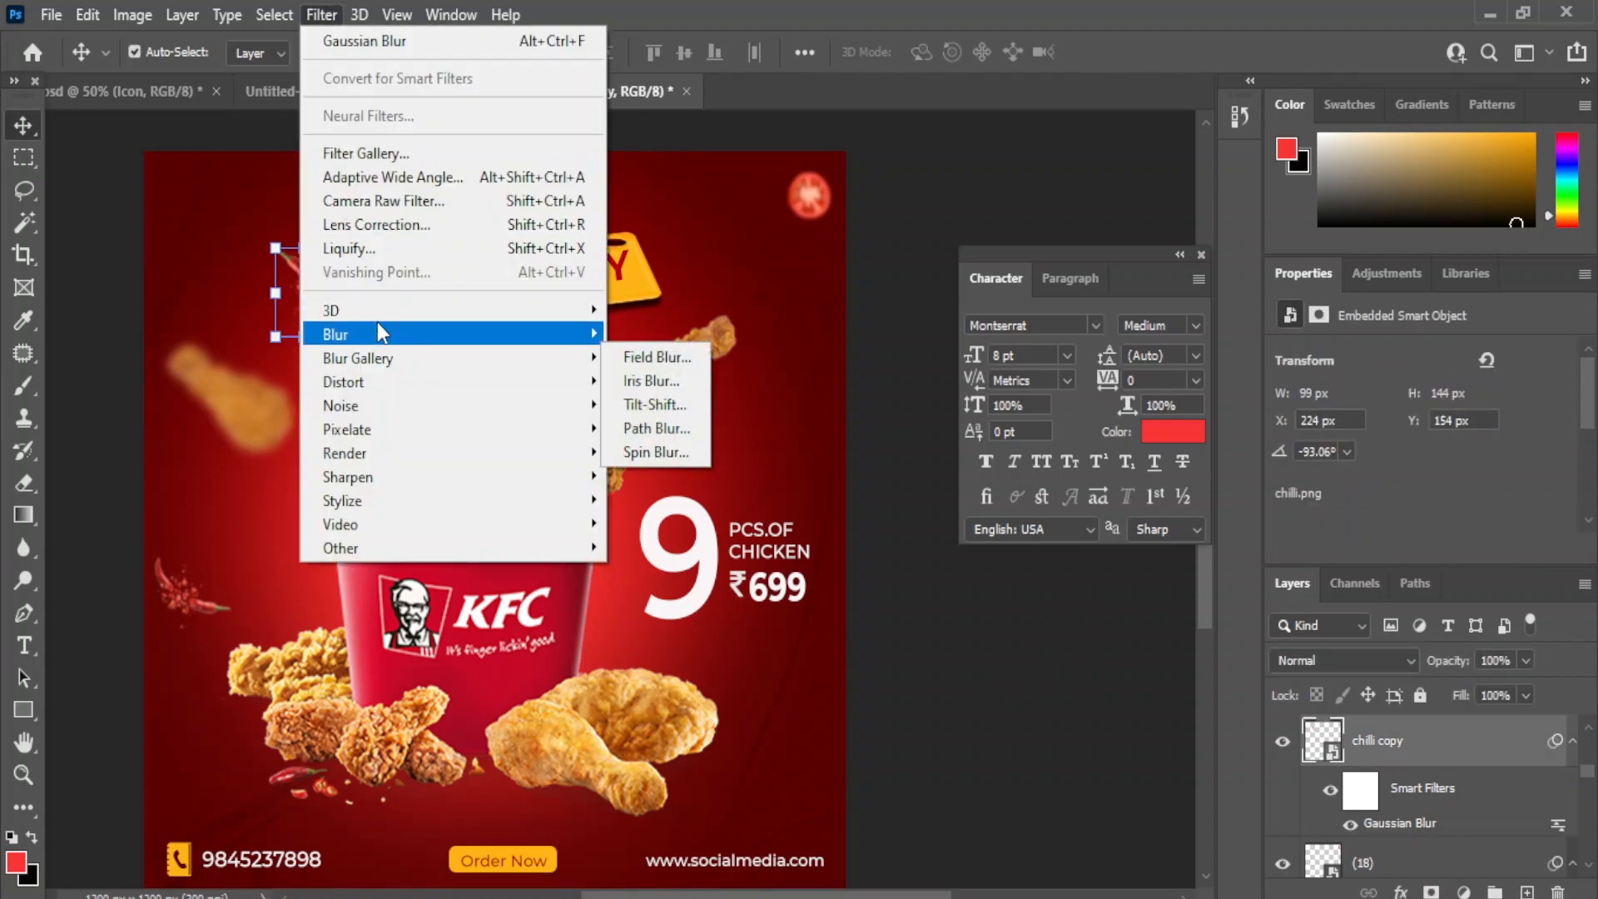
left_click(671, 421)
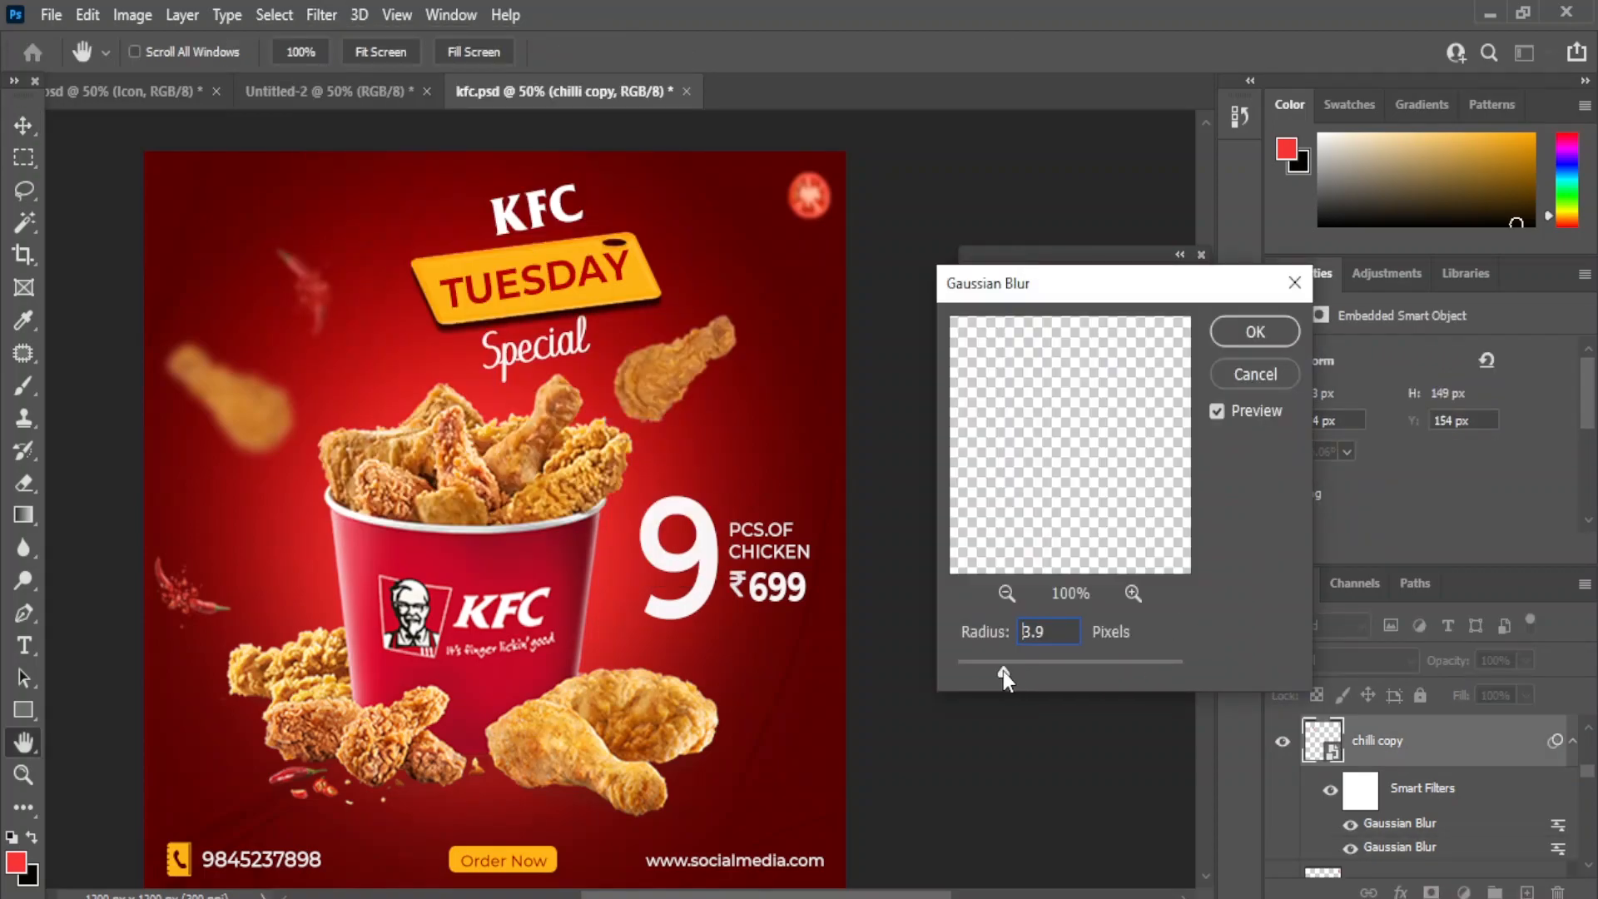
left_click_drag(997, 668, 992, 666)
left_click(1255, 332)
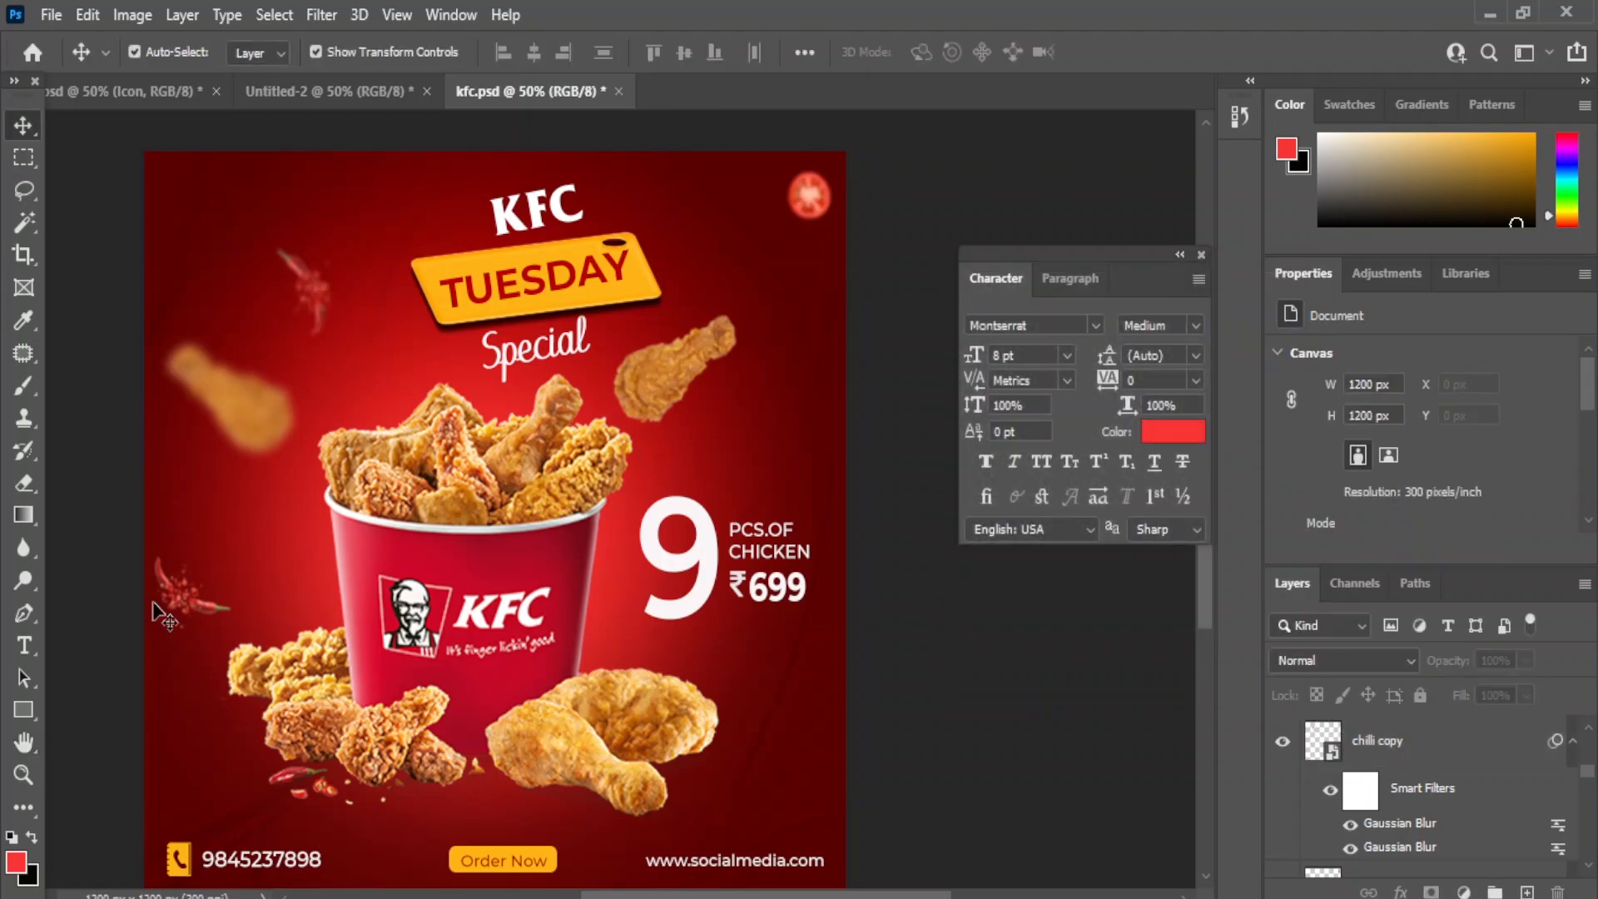
Apply an additional Gaussian Blur with a 2.7 px radius to the chilli to the left of the bucket.
left_click(190, 589)
left_click(323, 14)
mouse_move(337, 328)
left_click(671, 421)
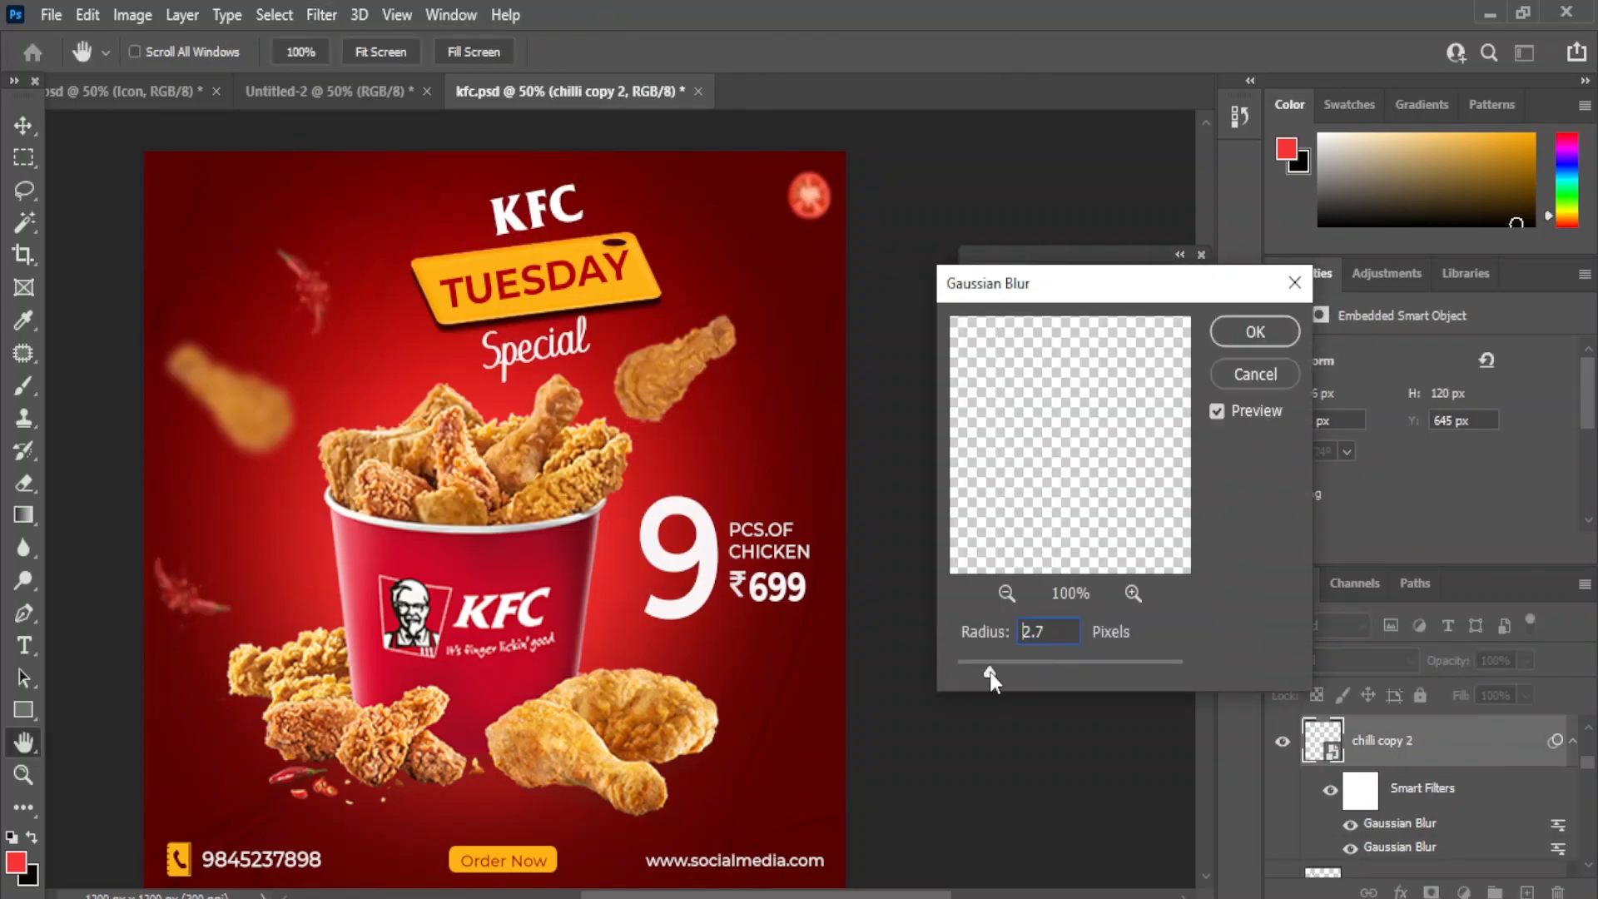
left_click(1254, 332)
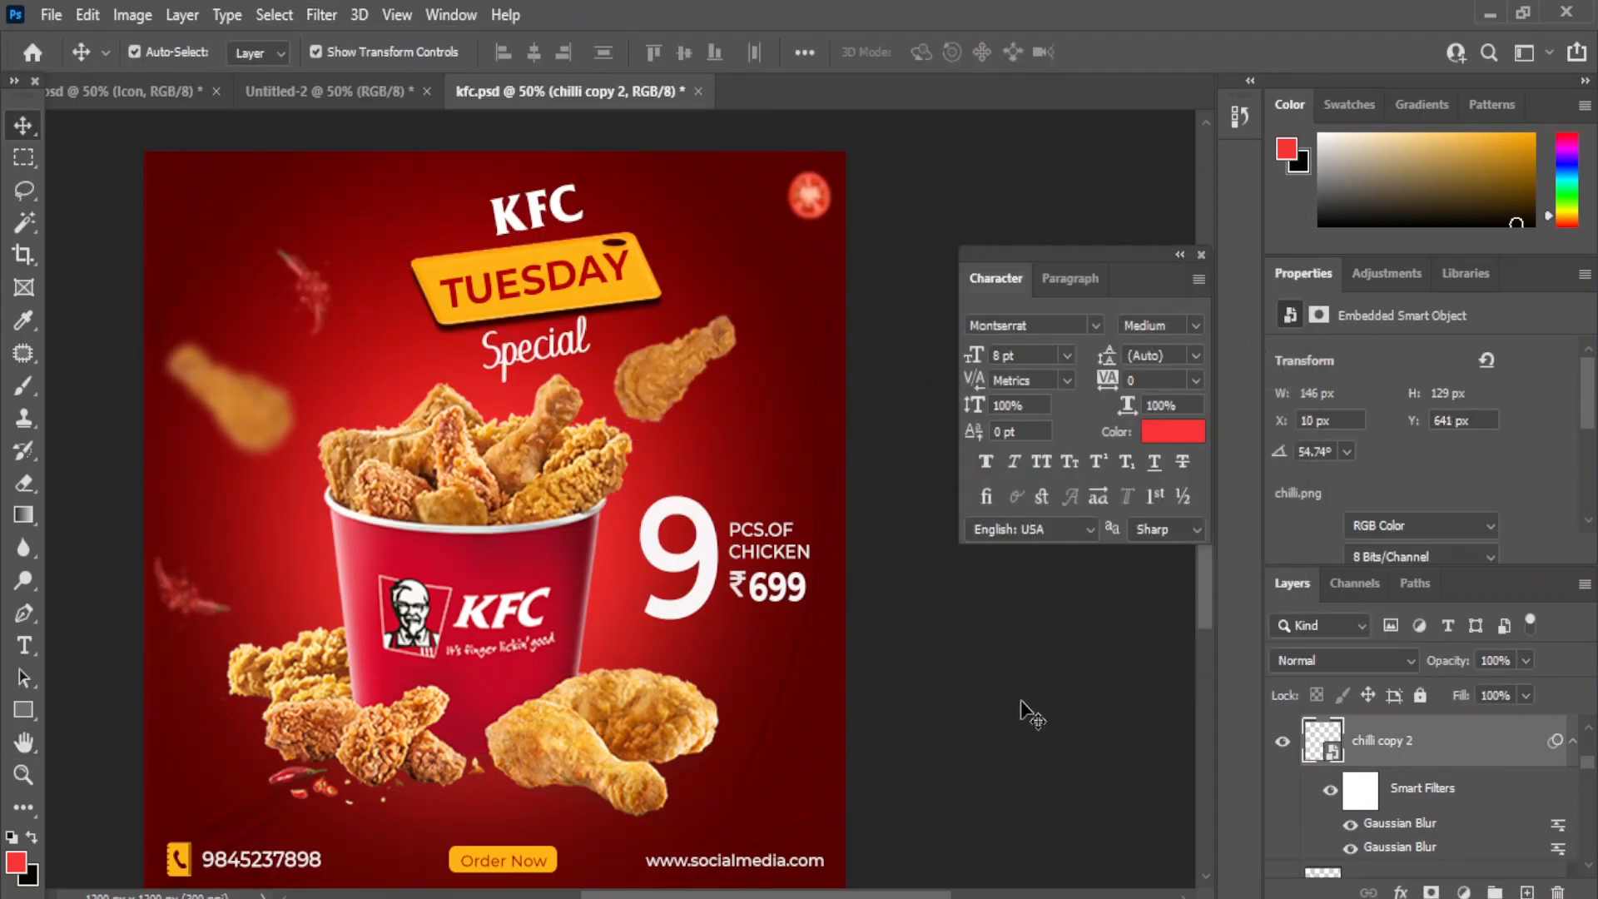
Deselect the chilli layer and save the banner document.
left_click(1026, 710)
left_click_drag(531, 496, 559, 478)
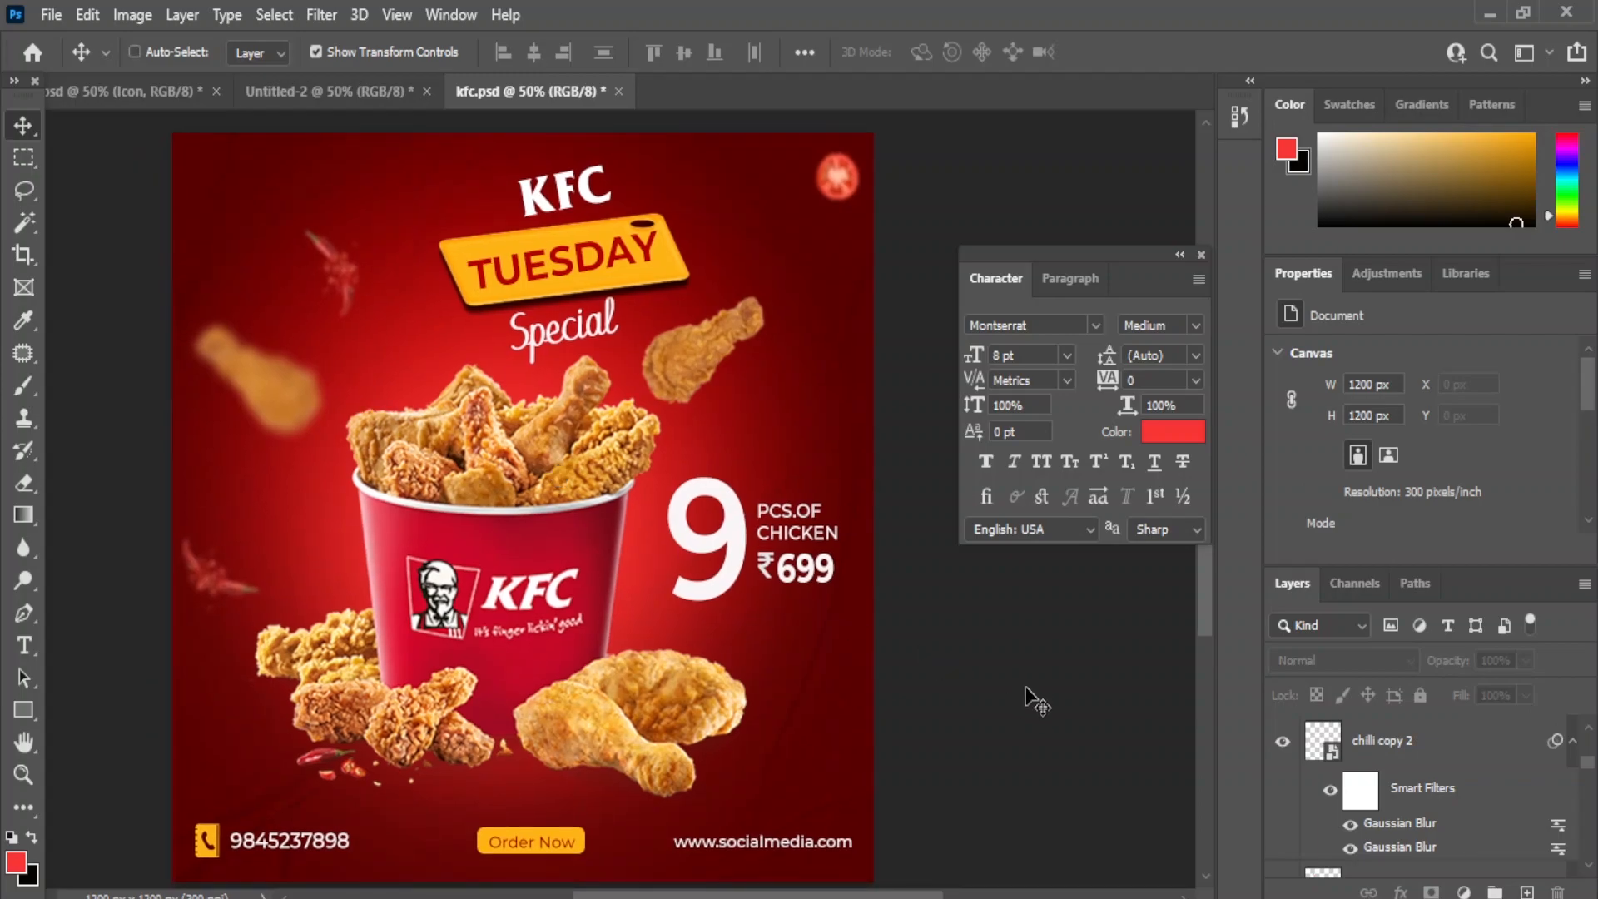
key("ctrl+s")
Move the blurred drumstick up into the banner's upper-left corner.
left_click_drag(247, 361, 239, 185)
left_click(1046, 736)
Move the chilli near the word Special slightly down and right, and the chilli beside the bucket to about X 16 px, Y 641 px.
left_click_drag(340, 269, 355, 323)
left_click(1026, 671)
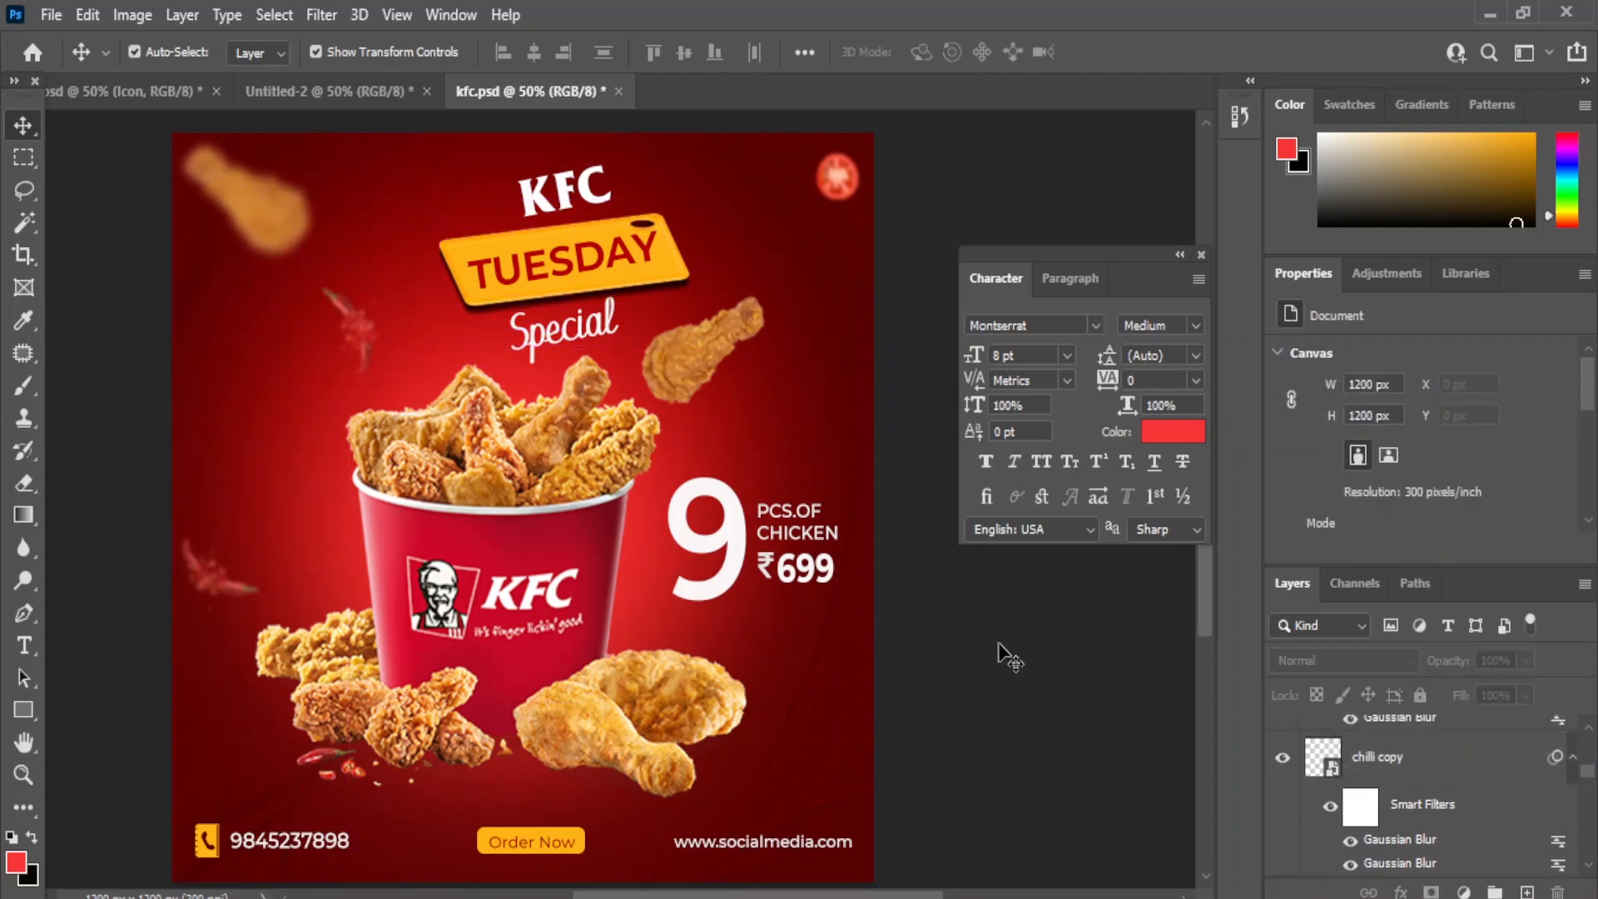
left_click_drag(223, 595, 416, 379)
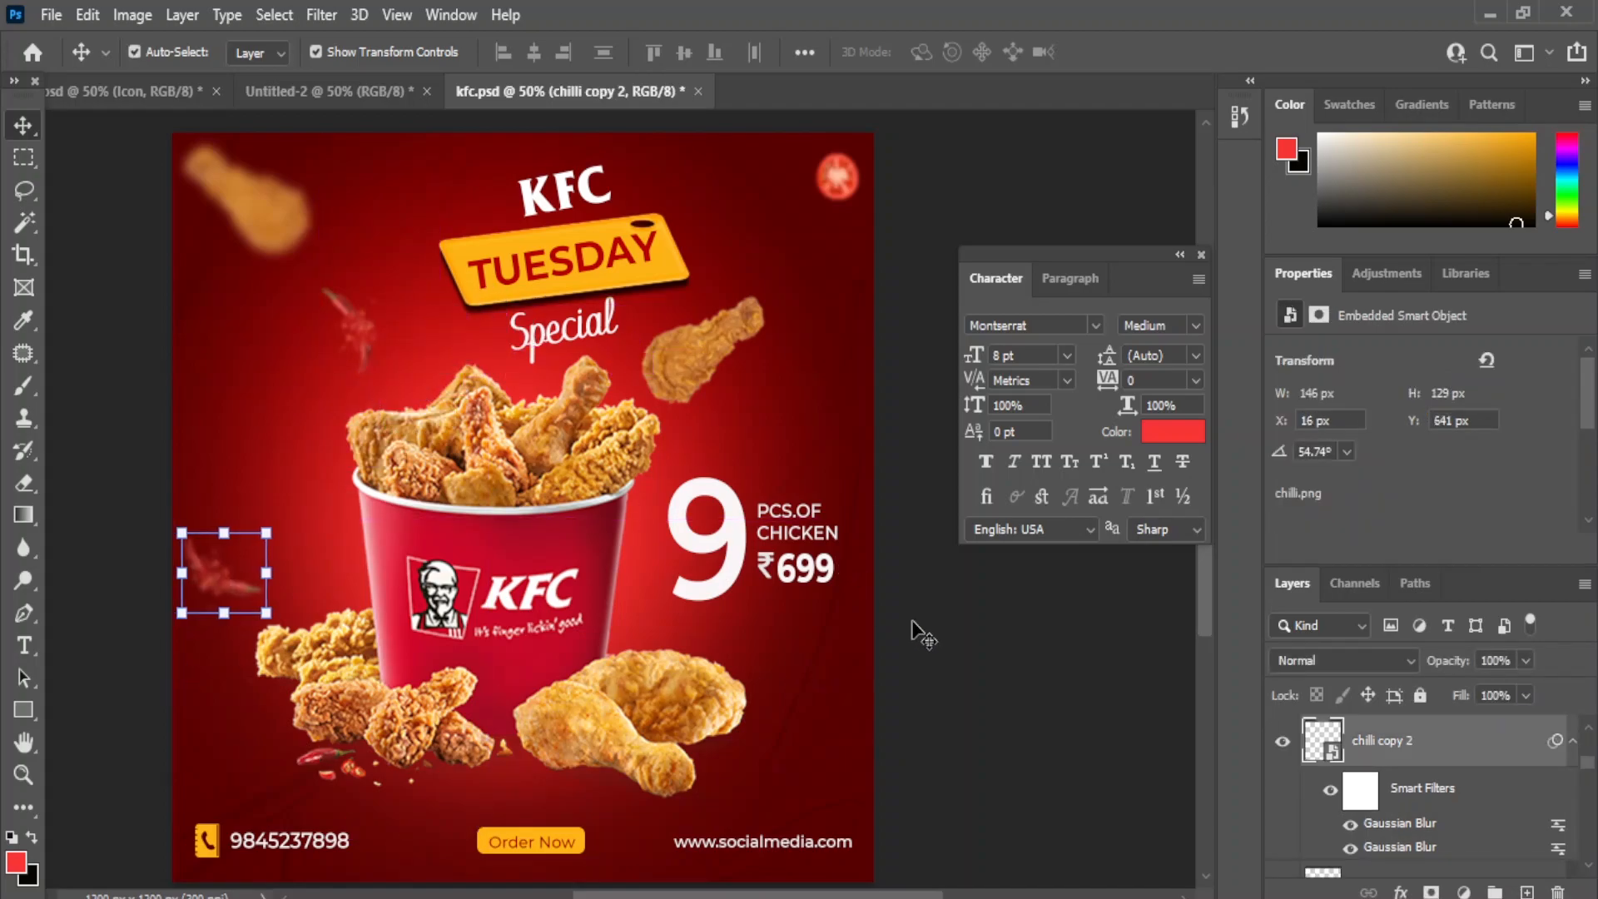